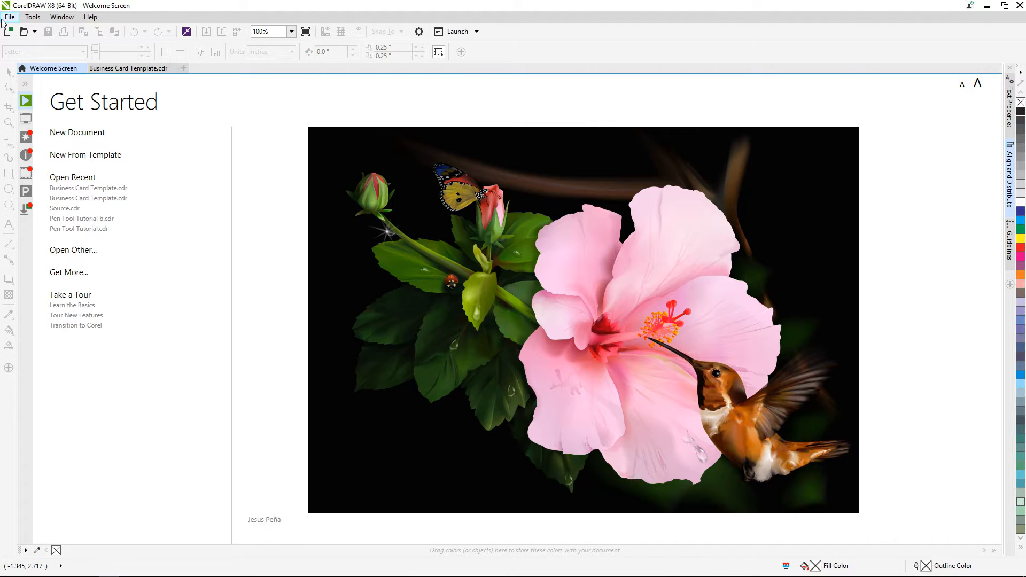
pyautogui.click(10, 17)
pyautogui.click(24, 34)
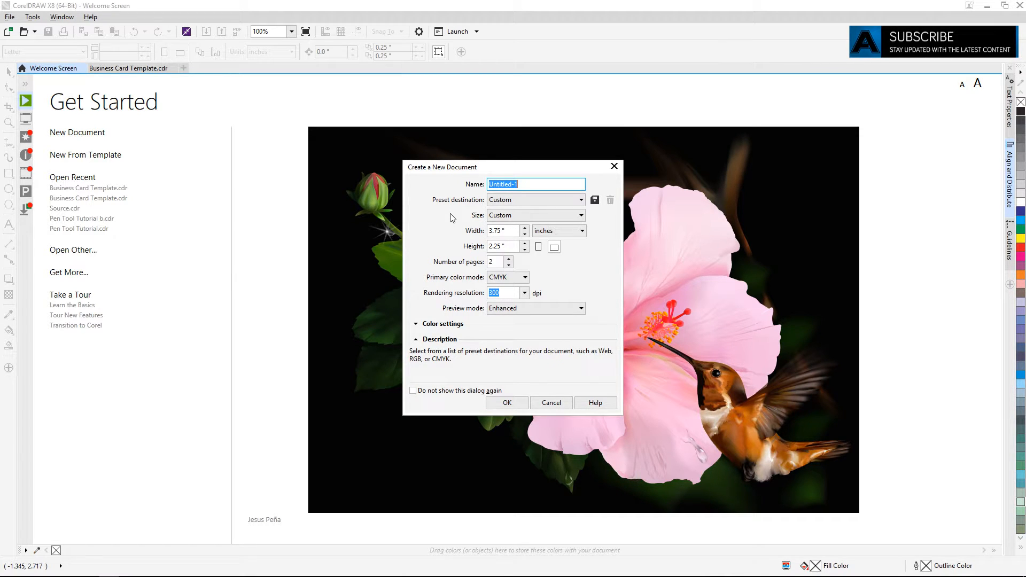
pyautogui.click(512, 215)
pyautogui.click(511, 255)
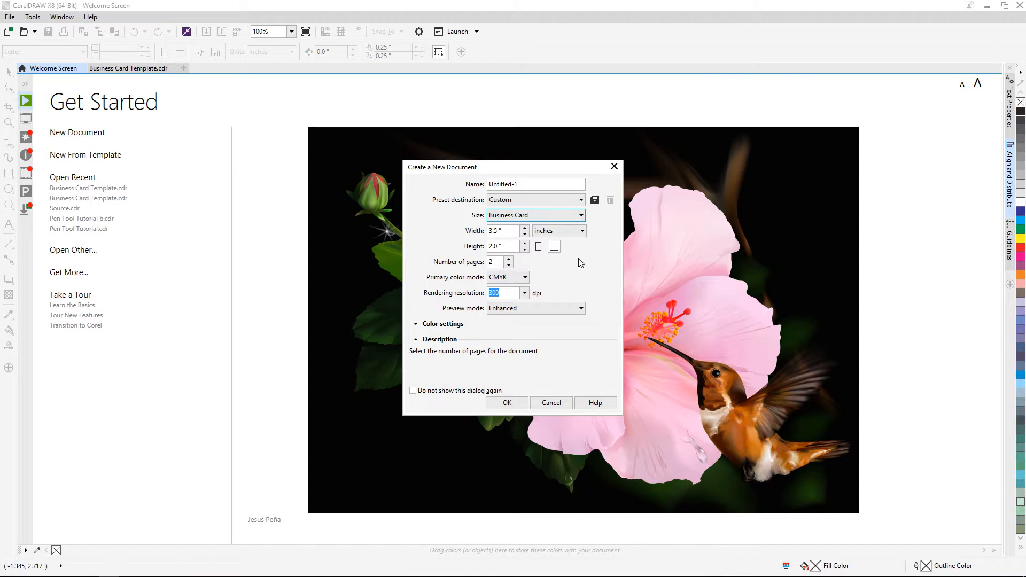
pyautogui.click(495, 231)
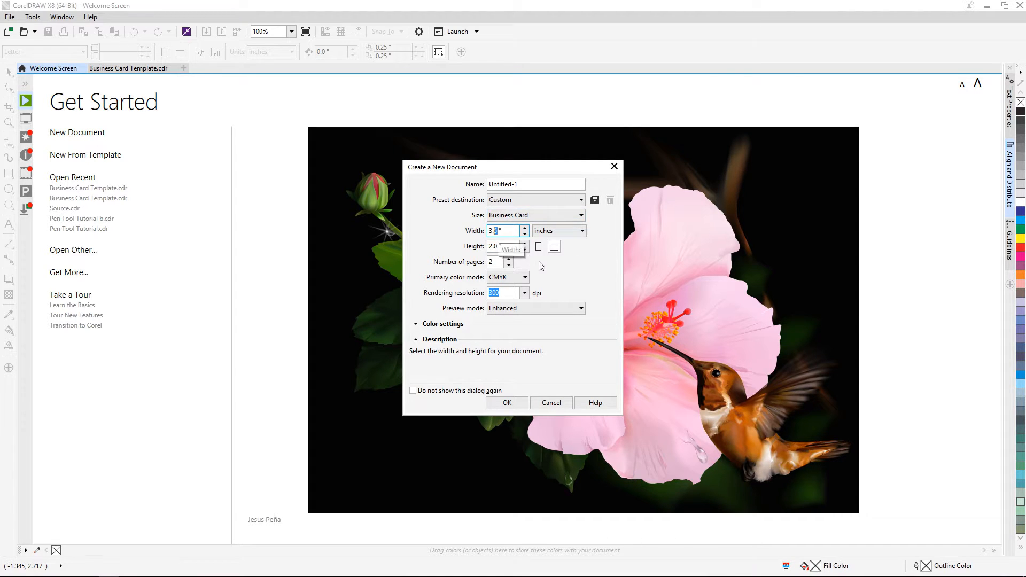
pyautogui.write('7')
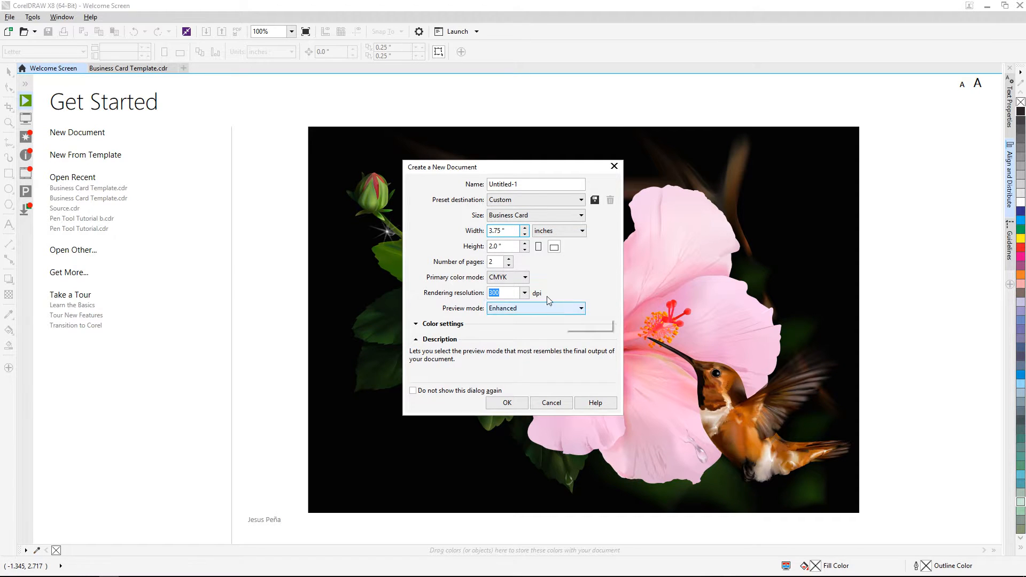
pyautogui.click(495, 247)
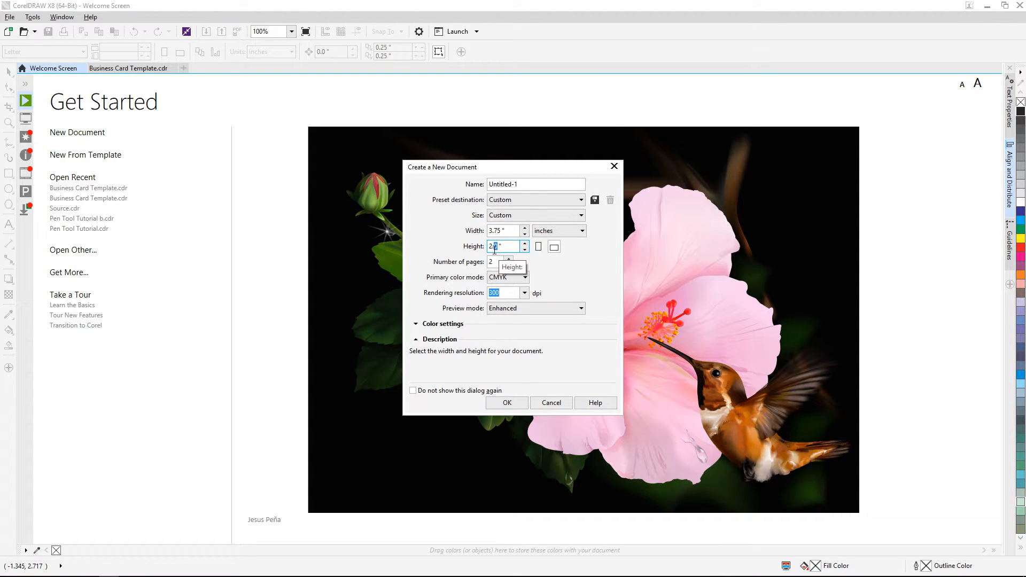
pyautogui.write('25')
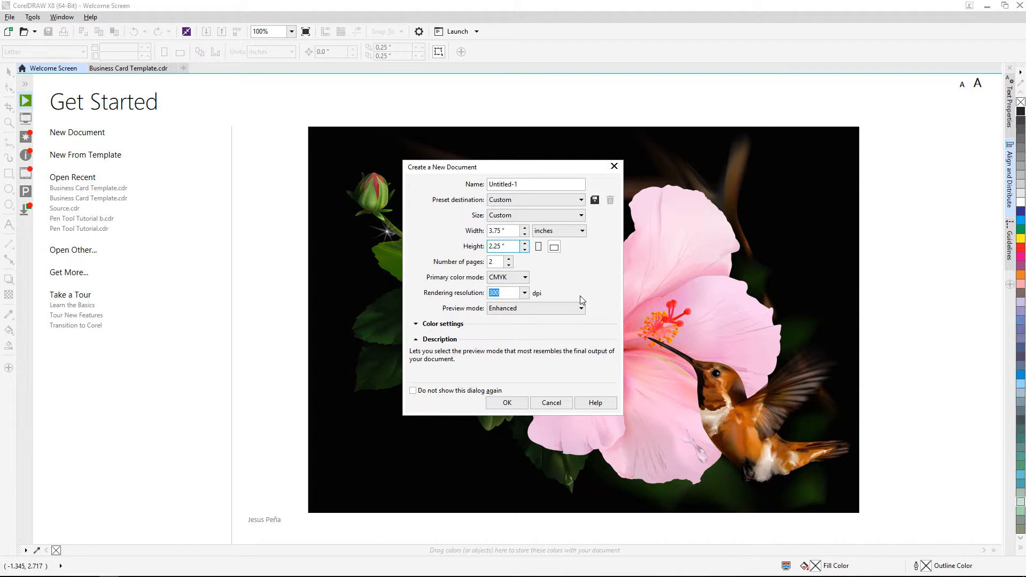
pyautogui.click(551, 402)
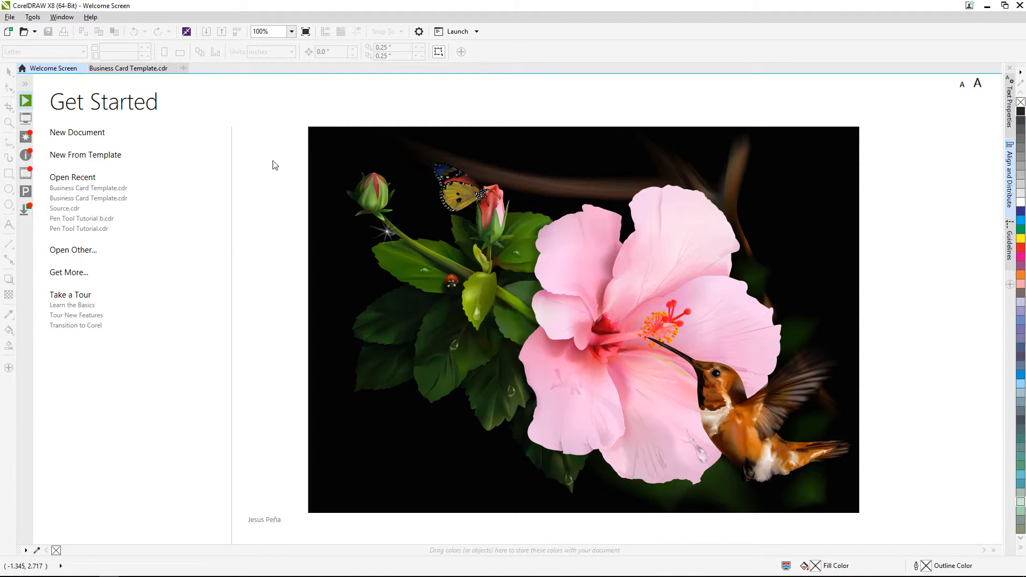
# Step: In Business Card Template.cdr, add a page-sized 3.75 × 2.25 inch rectangle with a hairline outline
pyautogui.click(141, 70)
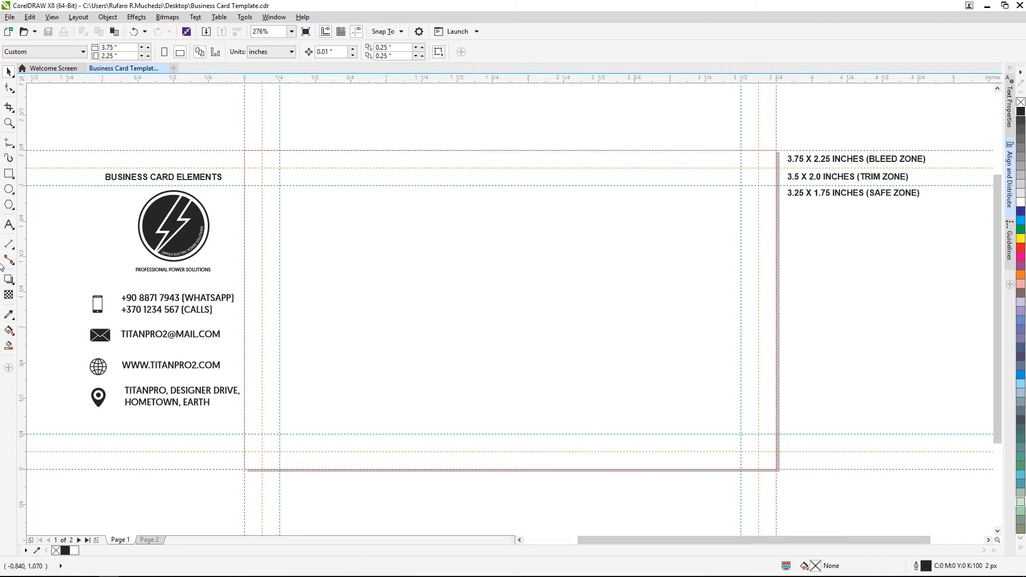
pyautogui.doubleClick(9, 178)
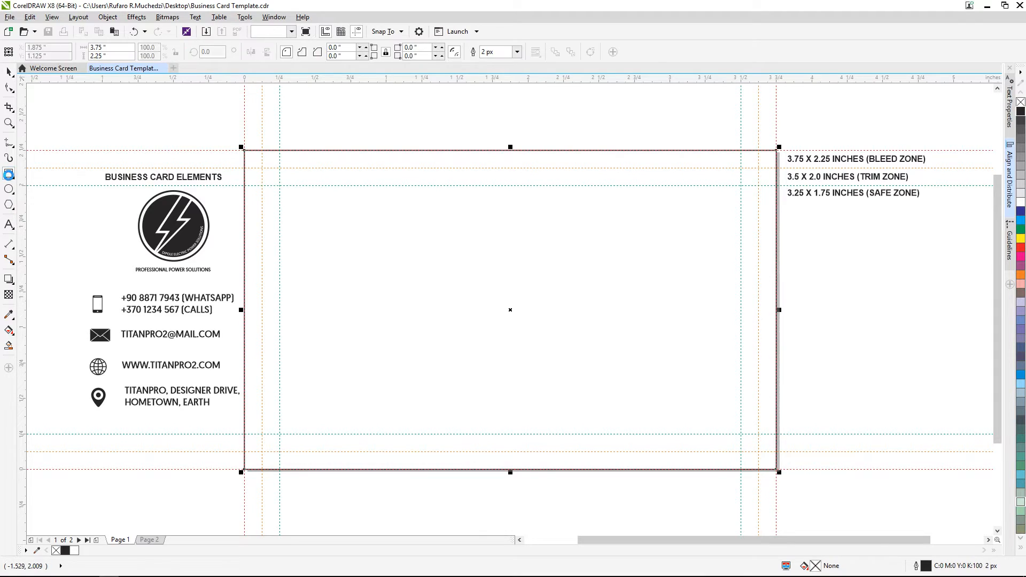
pyautogui.click(516, 52)
pyautogui.click(495, 73)
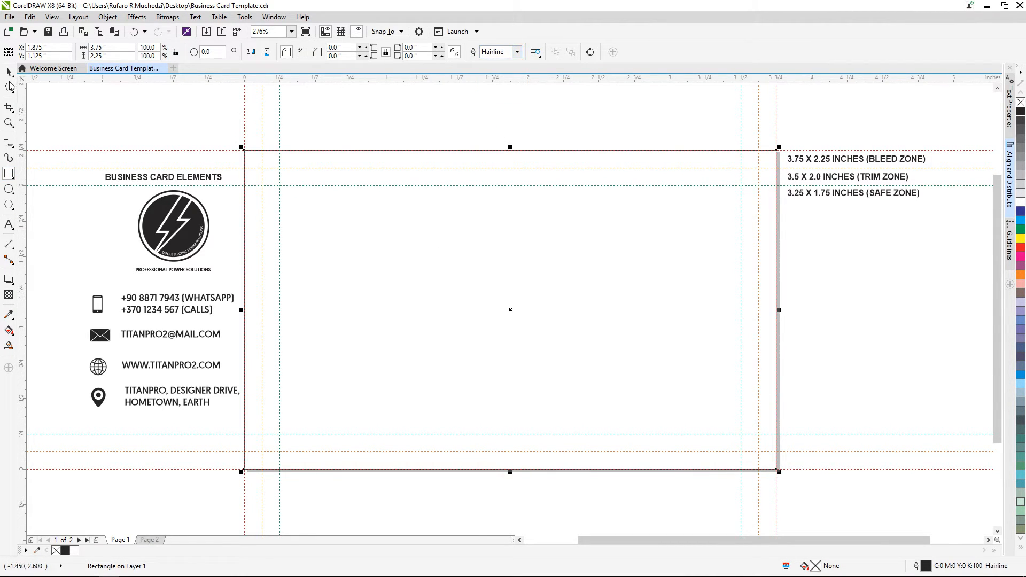
pyautogui.click(9, 72)
# Step: Give the page-sized rectangle an elliptical fountain fill with its fill width set to 60%
pyautogui.doubleClick(815, 566)
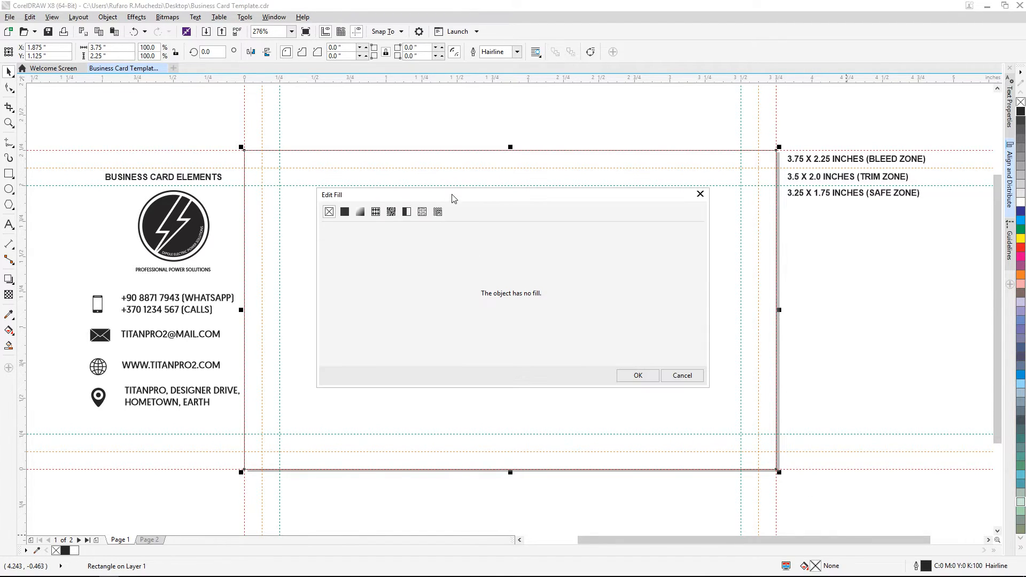
pyautogui.moveTo(451, 197); pyautogui.dragTo(568, 194)
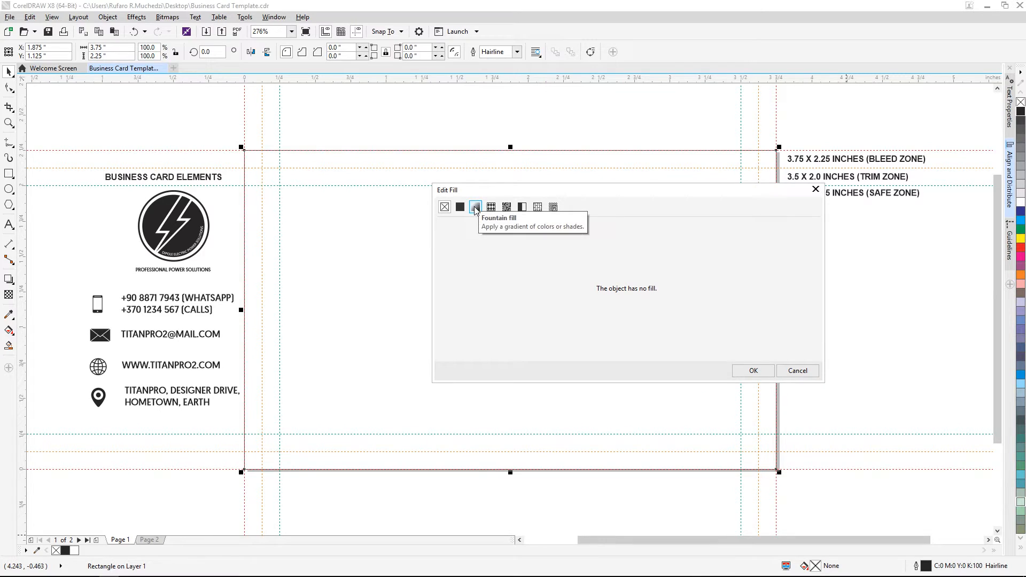
pyautogui.click(475, 208)
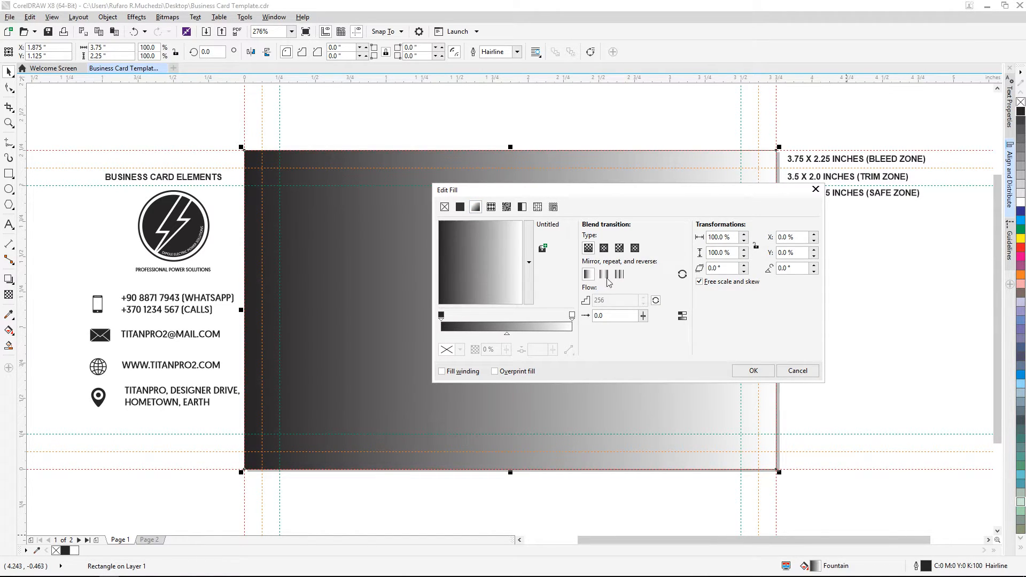
pyautogui.click(603, 249)
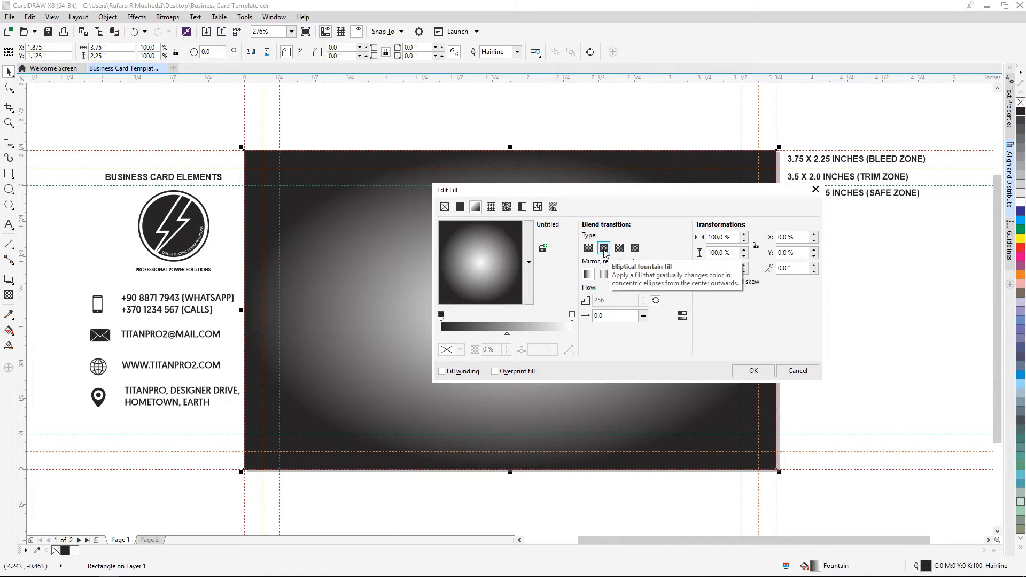
pyautogui.doubleClick(710, 237)
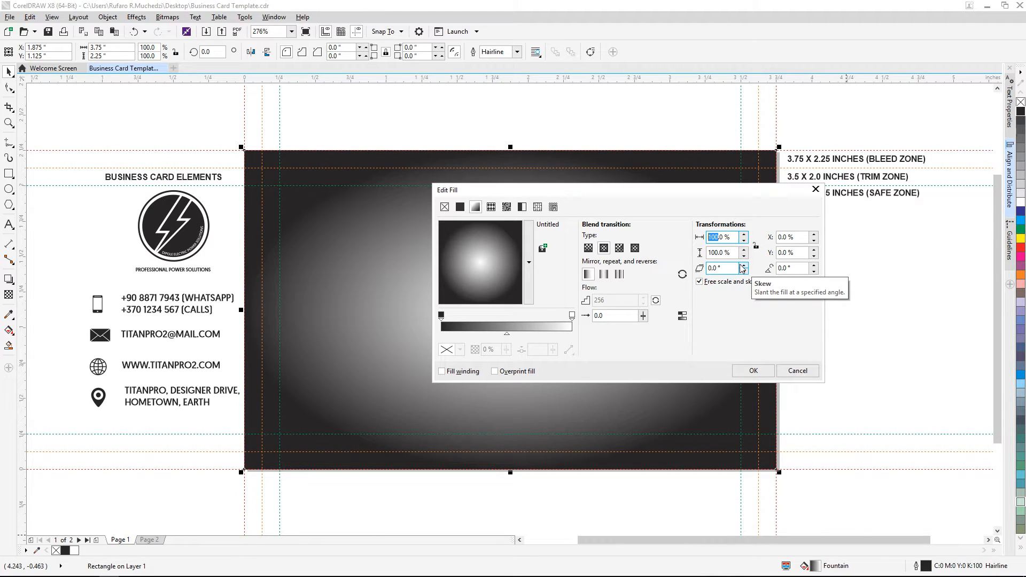
pyautogui.write('60')
pyautogui.press('Tab')
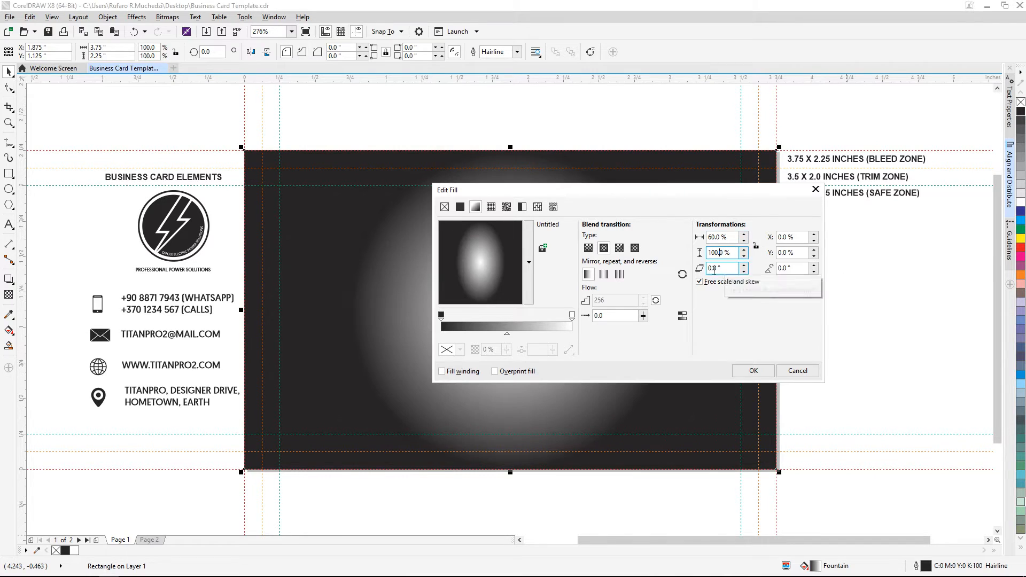
pyautogui.moveTo(588, 190); pyautogui.dragTo(774, 176)
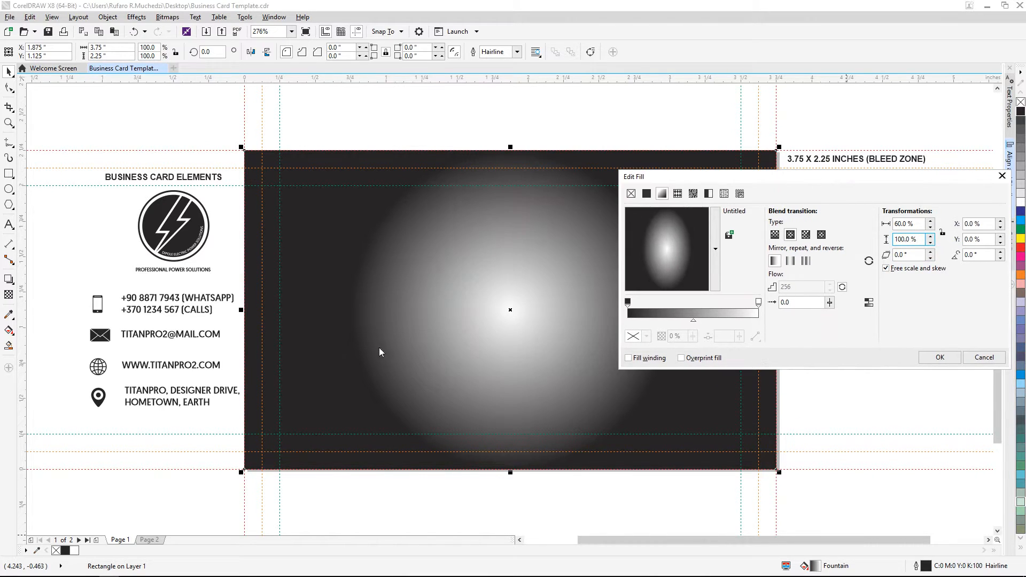
pyautogui.moveTo(857, 178); pyautogui.dragTo(762, 161)
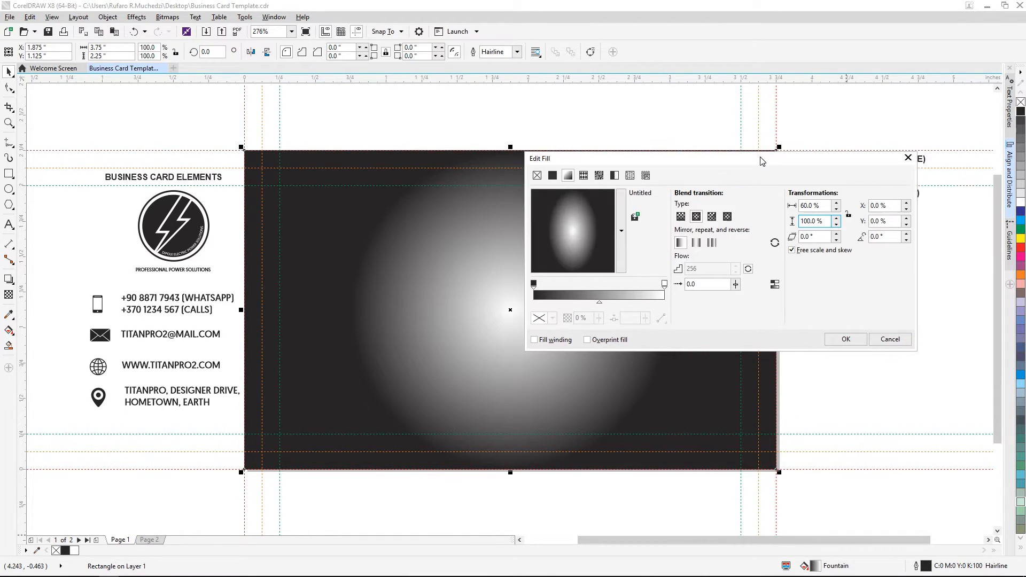
pyautogui.moveTo(692, 165); pyautogui.dragTo(661, 166)
# Step: Set the gradient's outer colour node to CMYK 91, 100, 6, 7
pyautogui.click(504, 284)
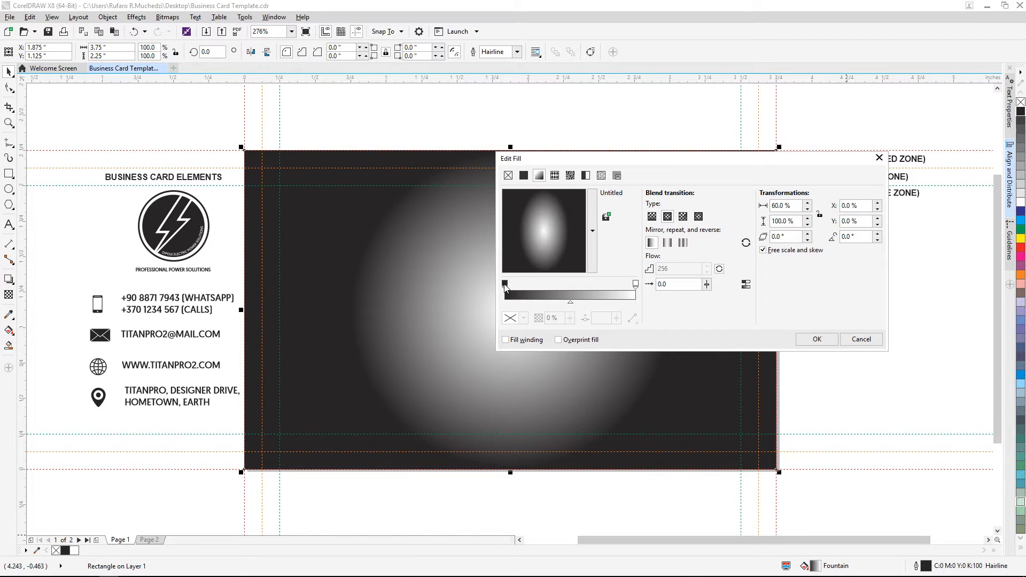
pyautogui.click(511, 319)
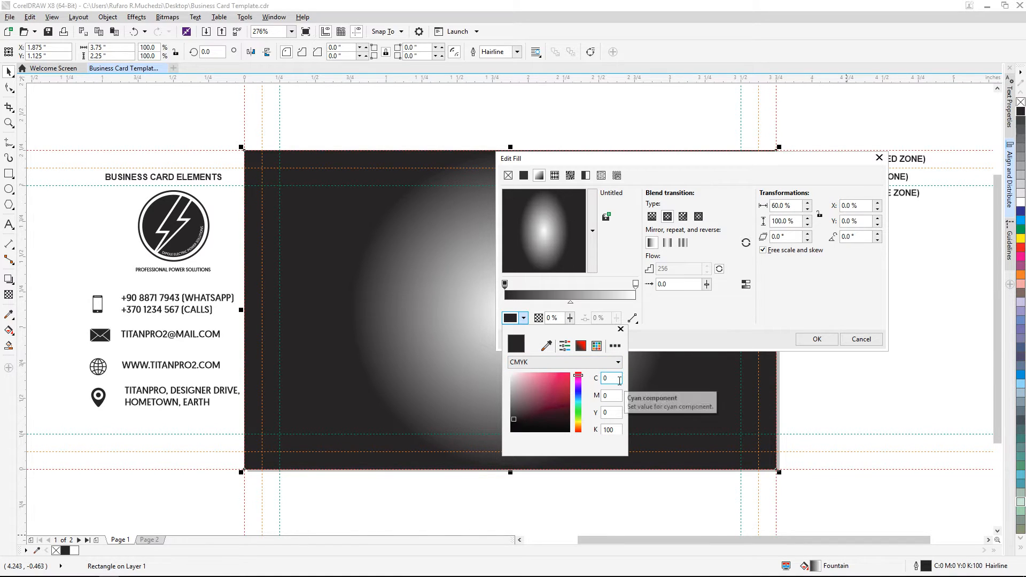
pyautogui.click(598, 379)
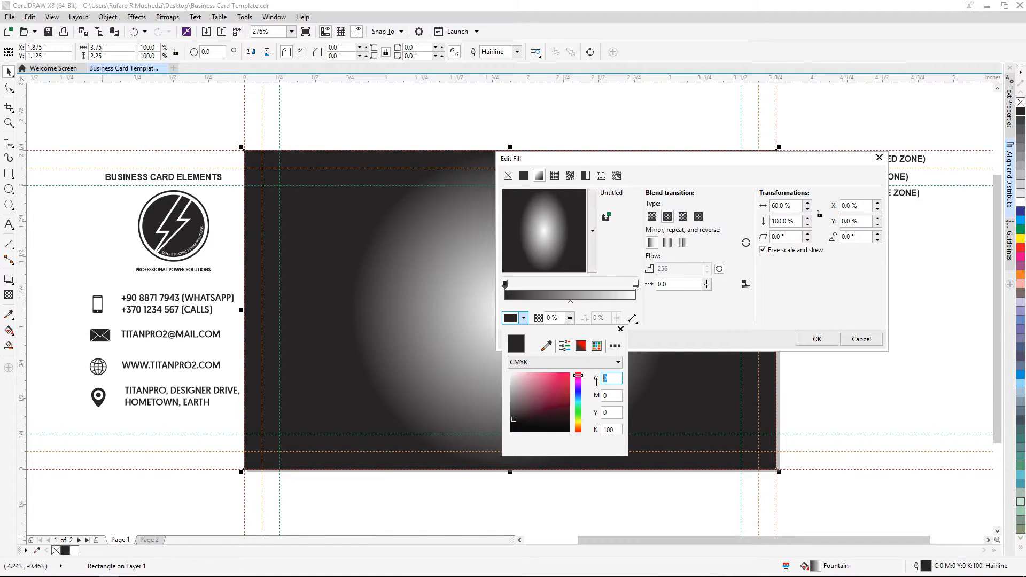
pyautogui.write('91')
pyautogui.click(615, 396)
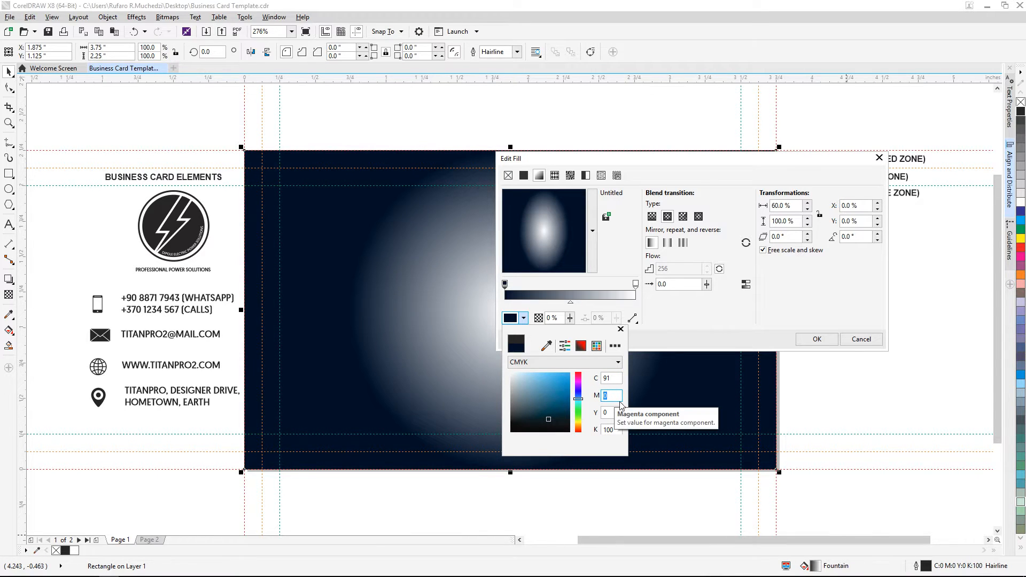
pyautogui.write('100')
pyautogui.click(598, 412)
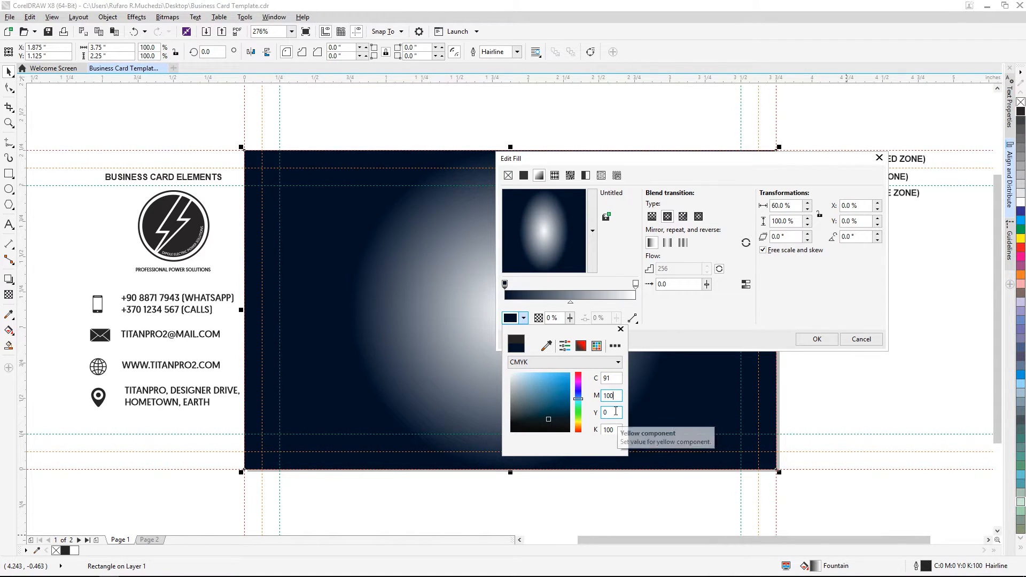
pyautogui.write('6')
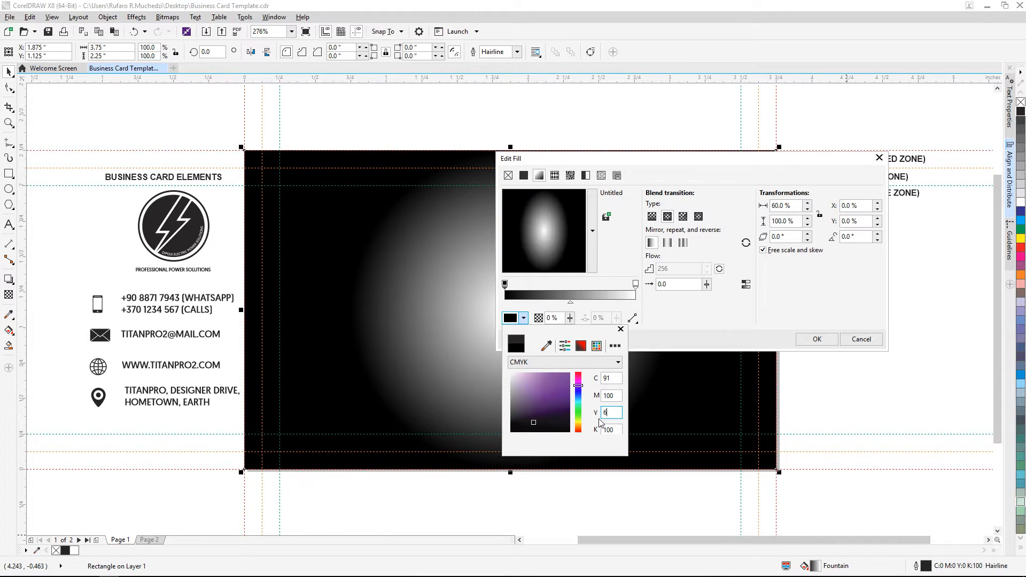
pyautogui.click(589, 431)
pyautogui.write('7')
pyautogui.click(609, 412)
pyautogui.click(659, 325)
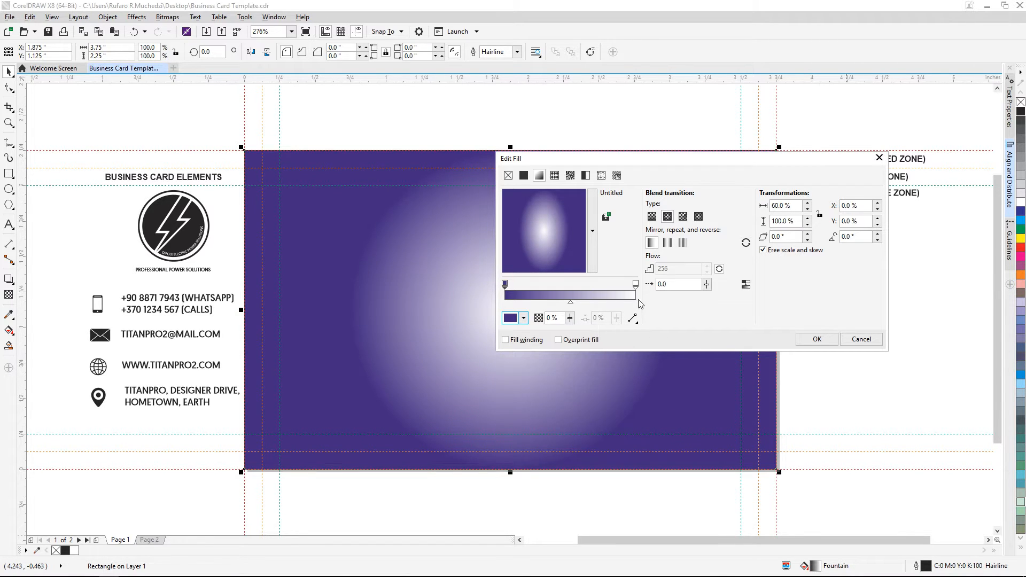
# Step: Set the gradient's centre colour node to CMYK 79, 95, 0, 0, apply the fill and deselect the rectangle
pyautogui.click(635, 285)
pyautogui.click(524, 318)
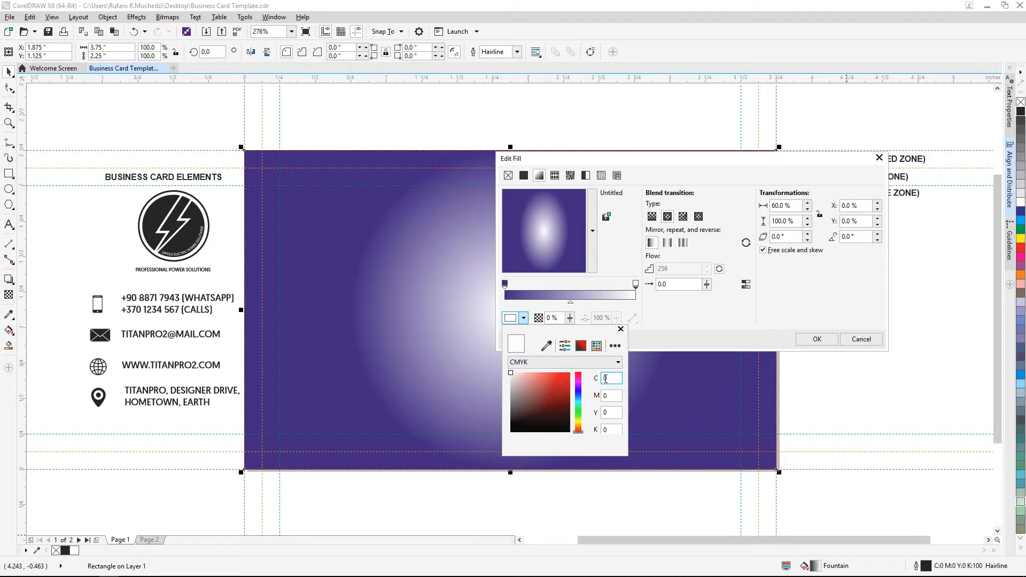
pyautogui.click(606, 379)
pyautogui.write('79')
pyautogui.click(602, 396)
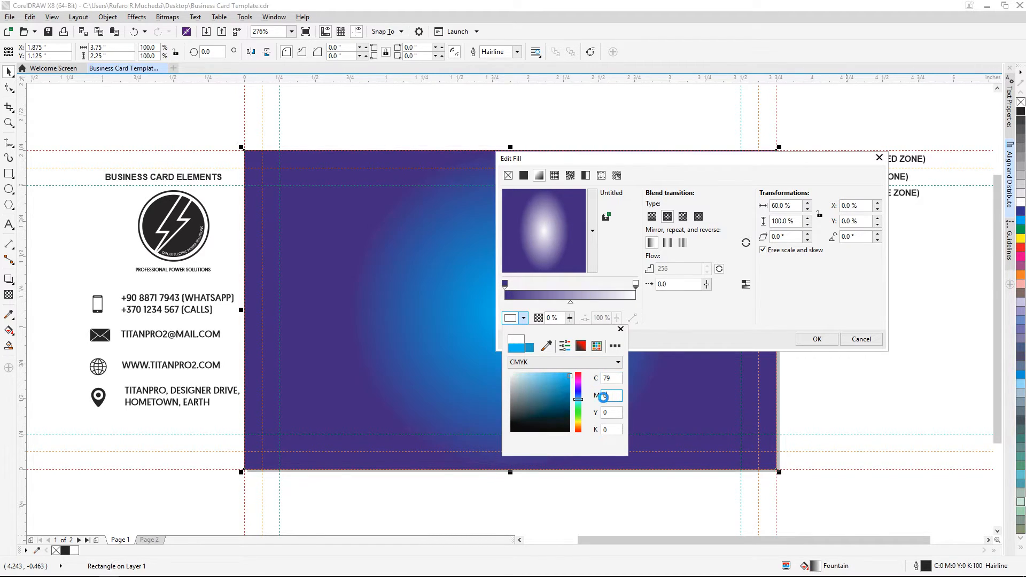
pyautogui.write('95')
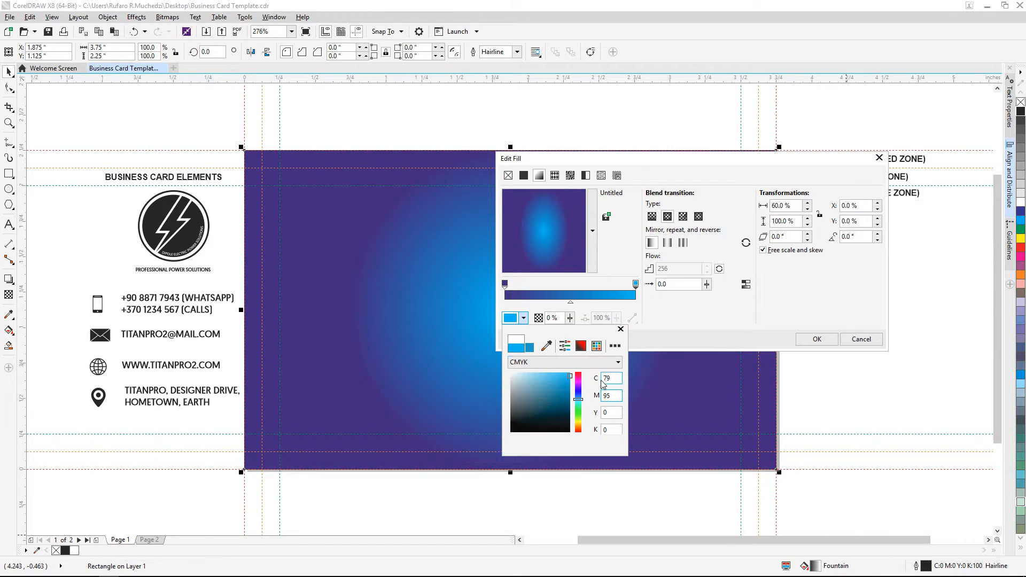
pyautogui.click(611, 411)
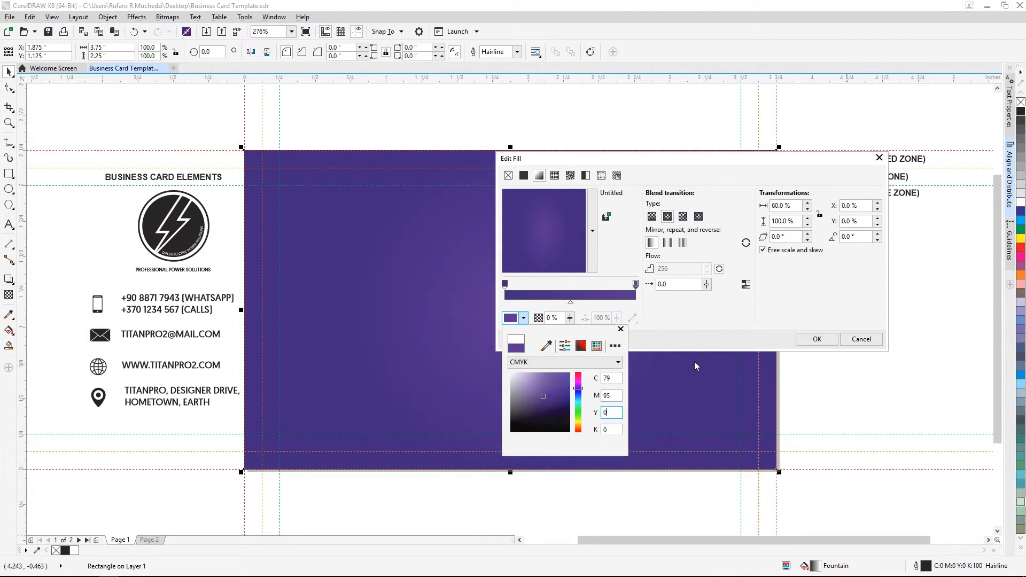
pyautogui.click(630, 319)
pyautogui.moveTo(597, 162)
pyautogui.mouseDown()
pyautogui.moveTo(631, 147)
pyautogui.moveTo(592, 146)
pyautogui.mouseUp()
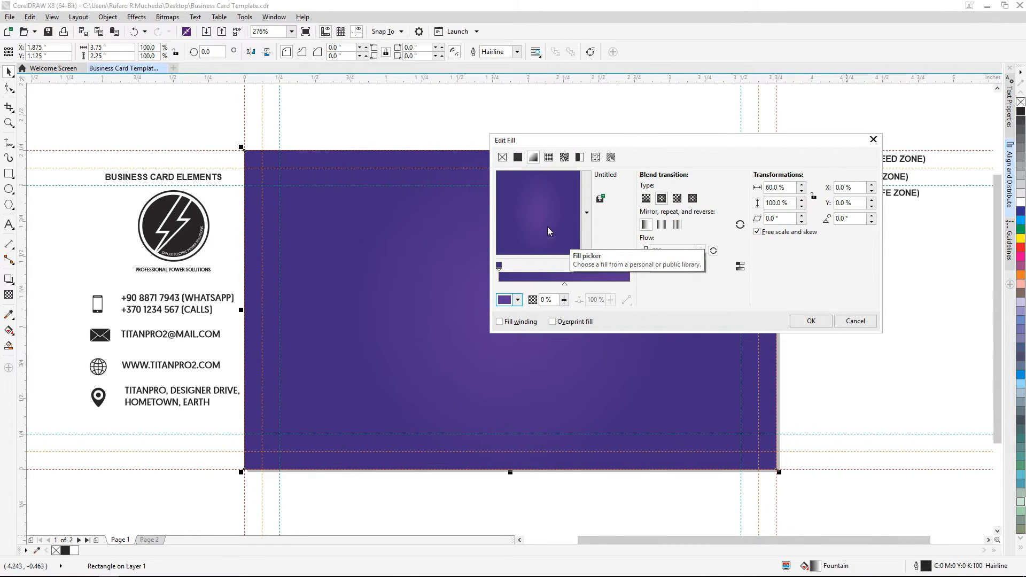
pyautogui.click(811, 321)
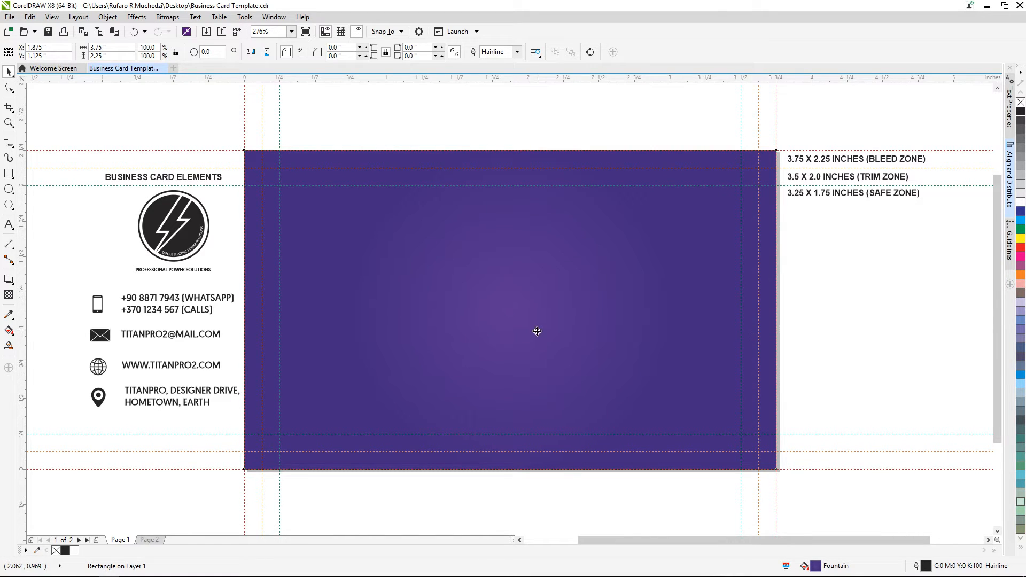
pyautogui.click(844, 274)
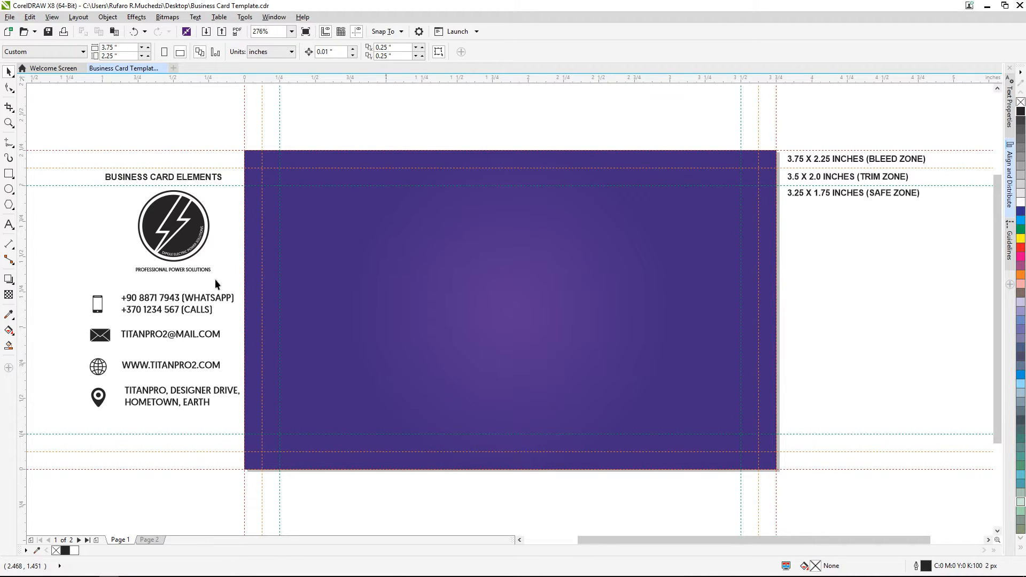
# Step: Add a second page-sized rectangle and shrink it from its right edge to the card's centre, 1.875 inches wide
pyautogui.click(8, 174)
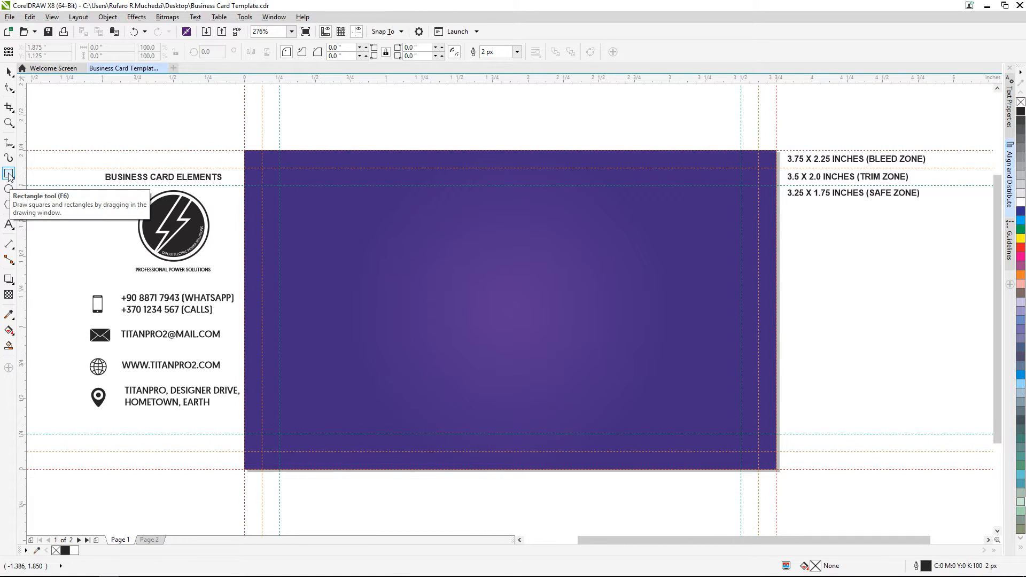
pyautogui.click(276, 228)
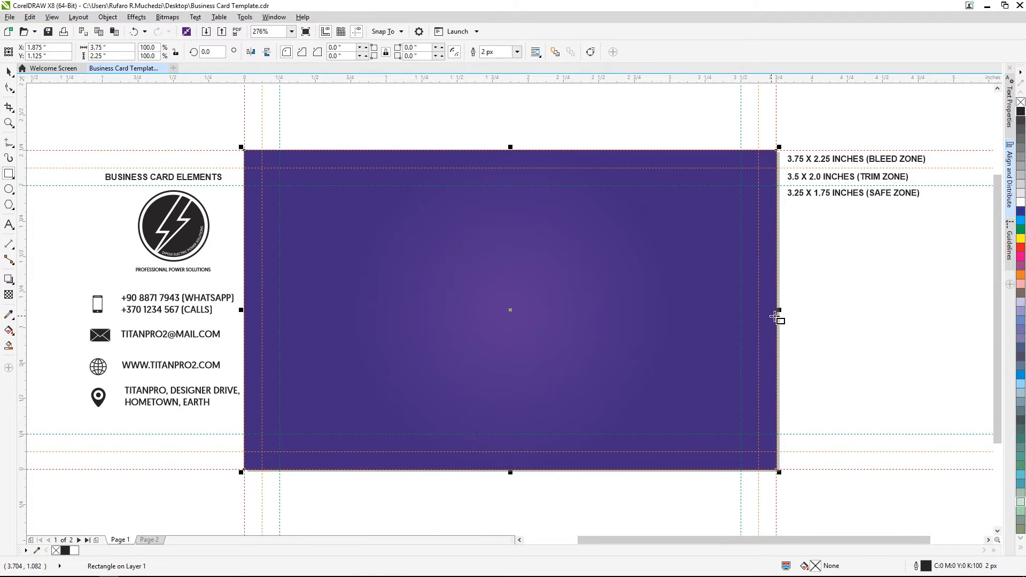
pyautogui.moveTo(782, 311); pyautogui.dragTo(511, 310)
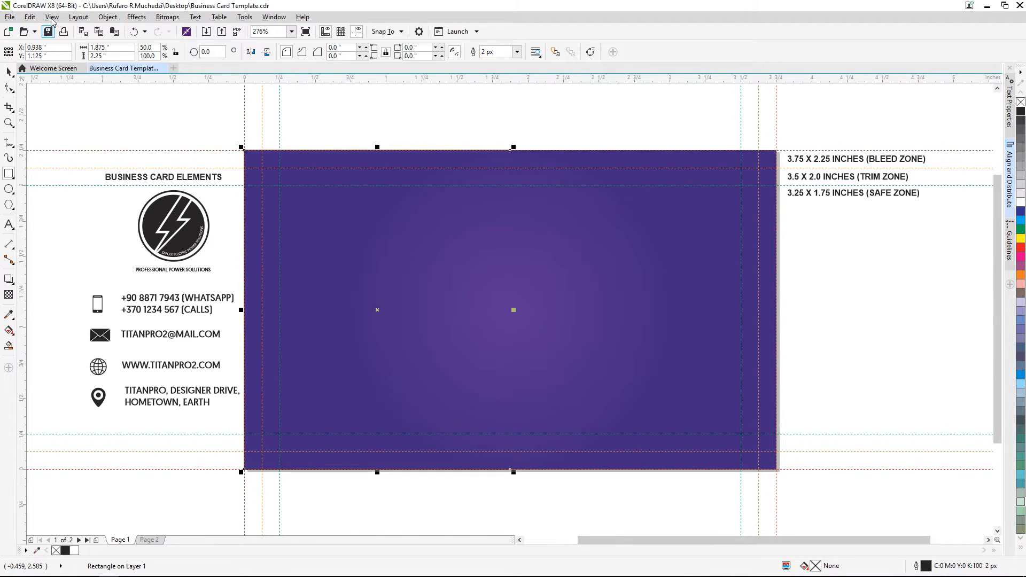
# Step: Bring the half-card rectangle in front of the gradient background and deselect it
pyautogui.click(107, 17)
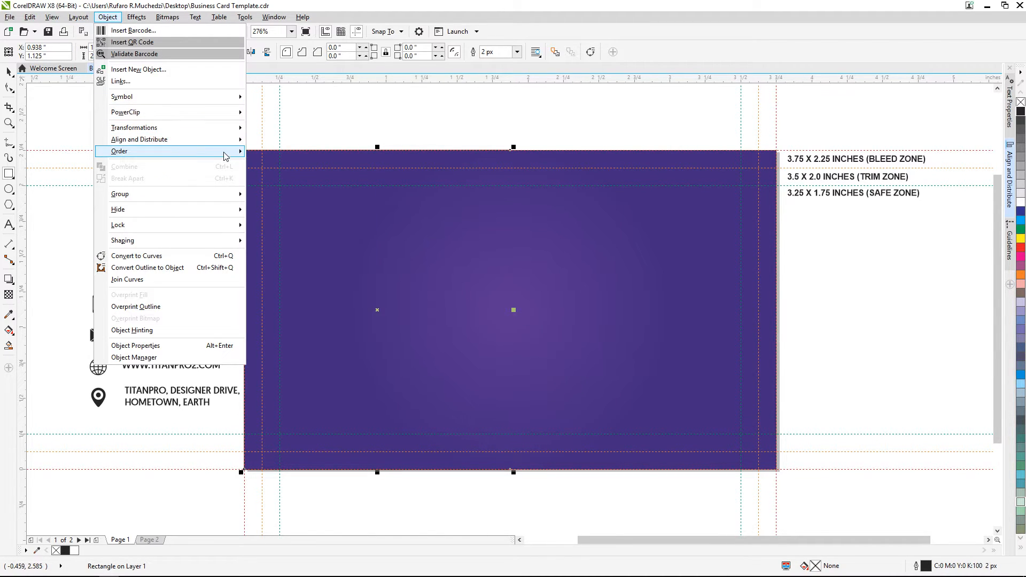
pyautogui.moveTo(225, 154)
pyautogui.click(287, 154)
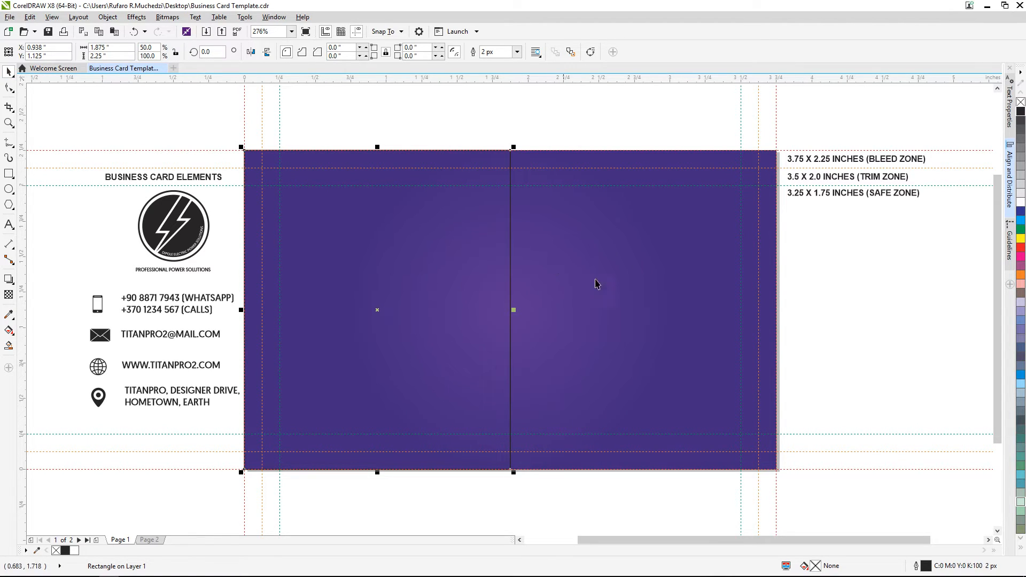
pyautogui.click(866, 347)
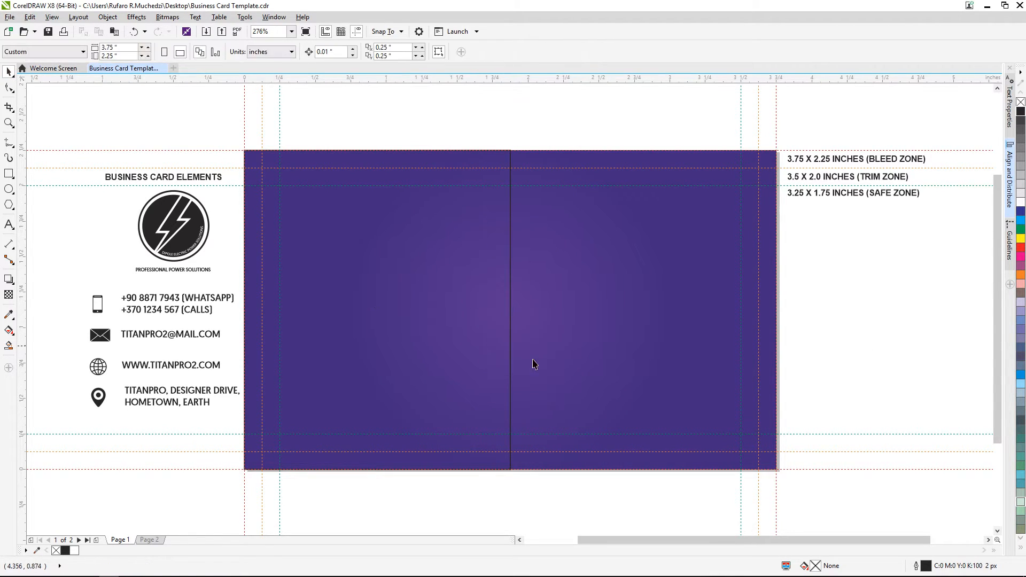
# Step: Create a half-width copy of the half-card rectangle, 0.938 inches wide, with its right edge at the card's centre
pyautogui.click(510, 375)
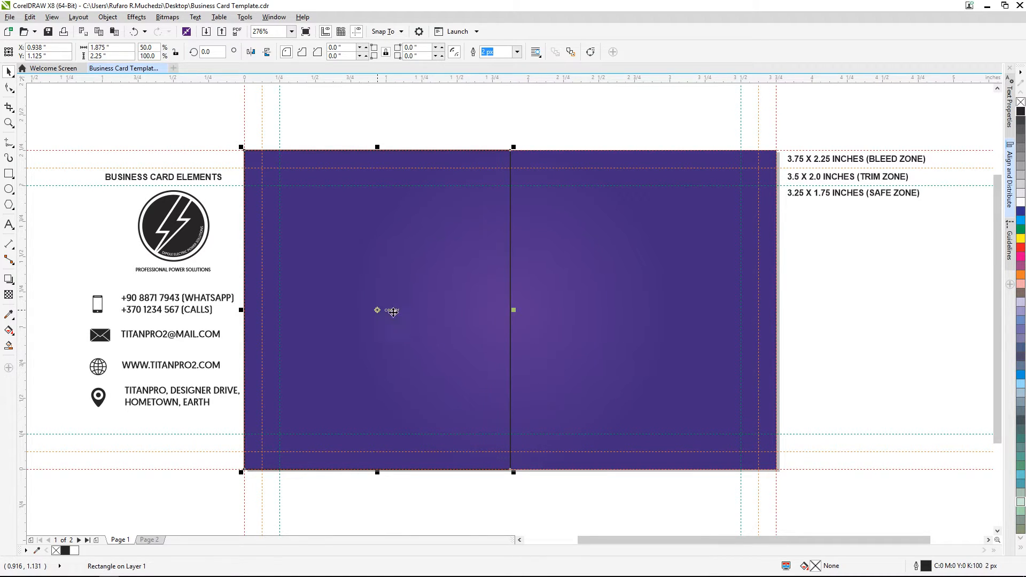
pyautogui.moveTo(244, 310); pyautogui.dragTo(374, 310)
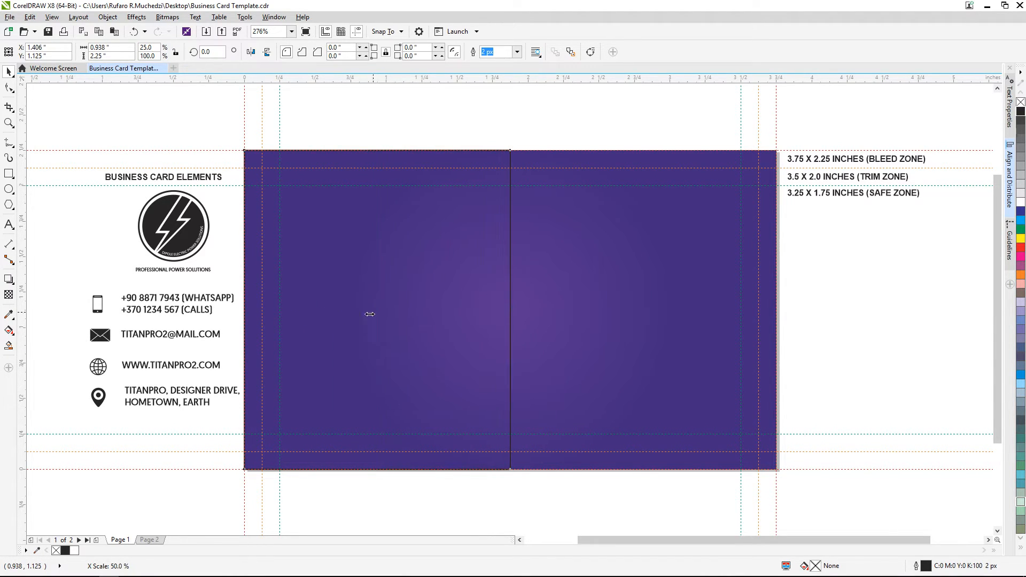
pyautogui.click(329, 323)
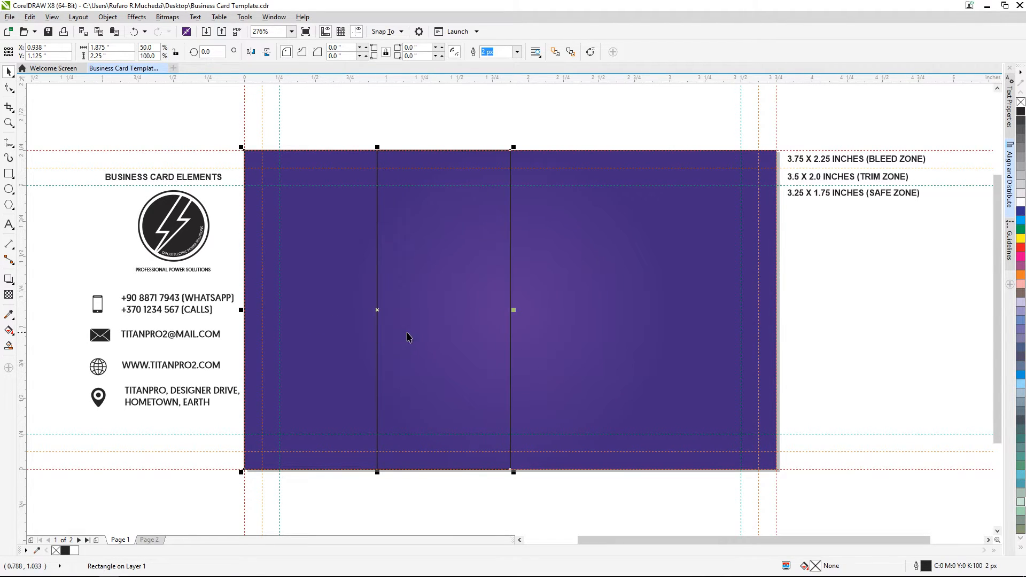
# Step: Centre the narrow 0.938-inch rectangle on the card and give it a white outline
pyautogui.click(454, 336)
pyautogui.moveTo(444, 313); pyautogui.dragTo(511, 313)
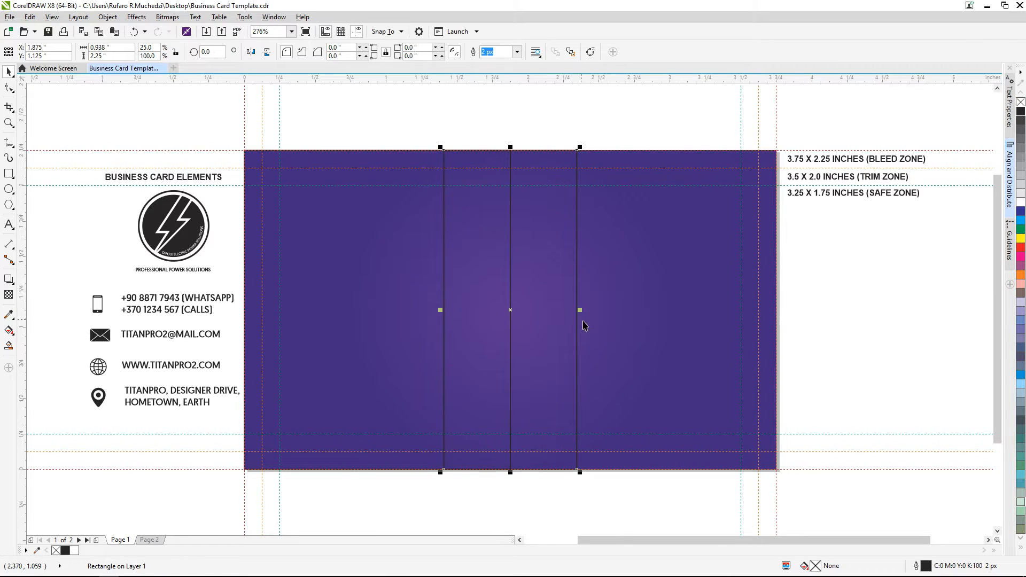
pyautogui.click(346, 376)
pyautogui.rightClick(1021, 203)
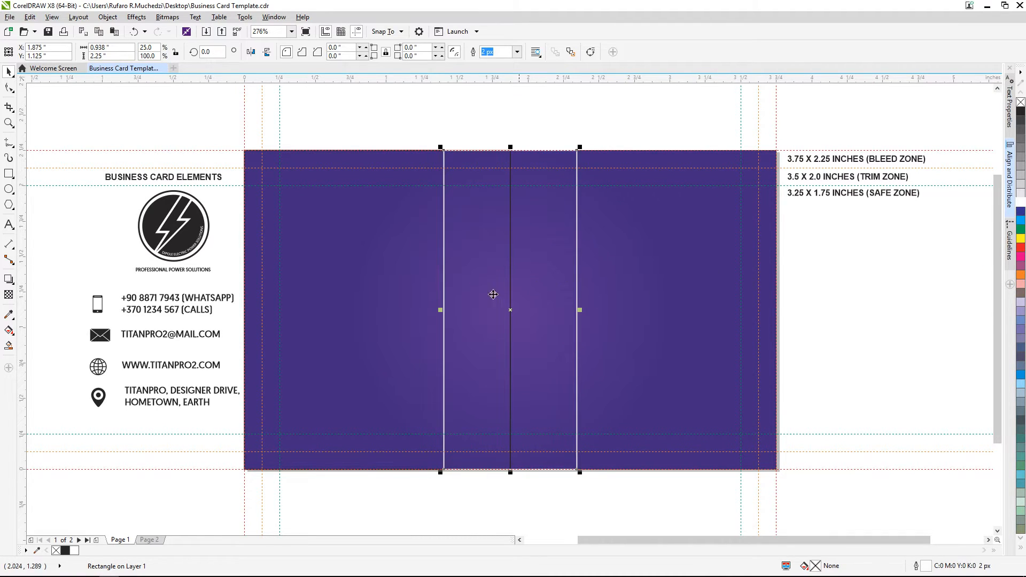
# Step: Convert the half-card rectangle to curves and slant its inner edge between the strip's lower-left and upper-right corners
pyautogui.click(338, 323)
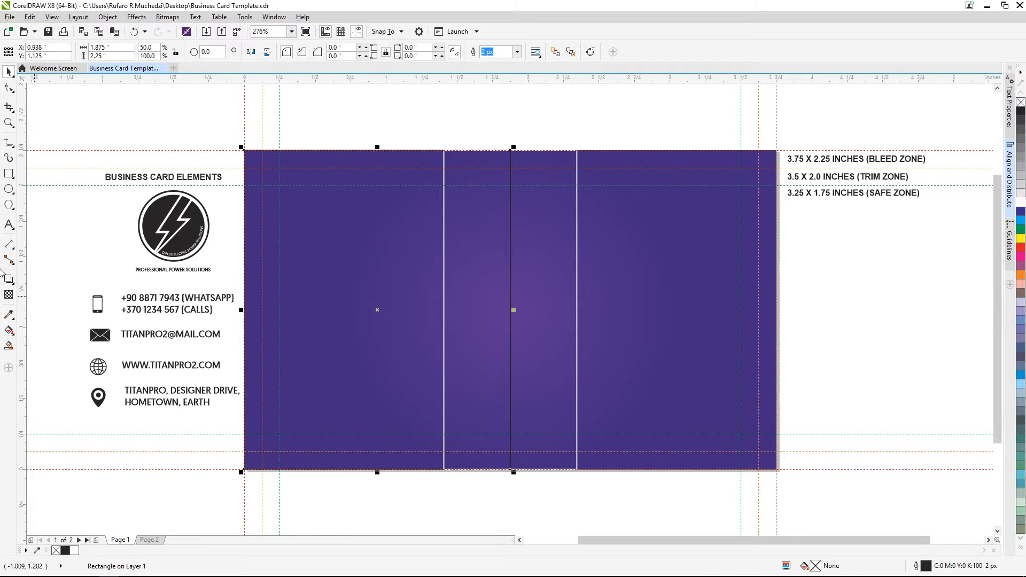
pyautogui.click(9, 88)
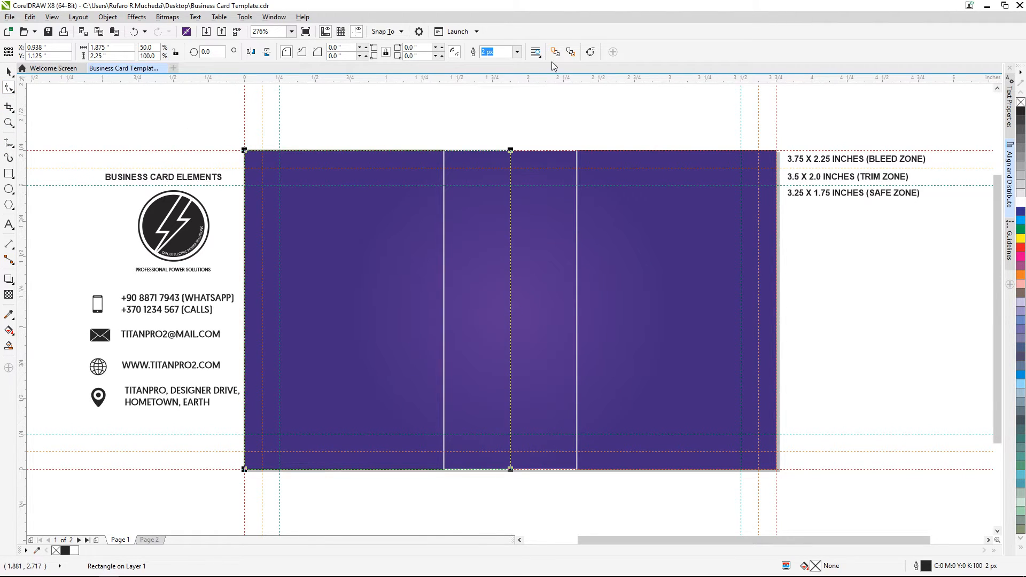
pyautogui.click(590, 53)
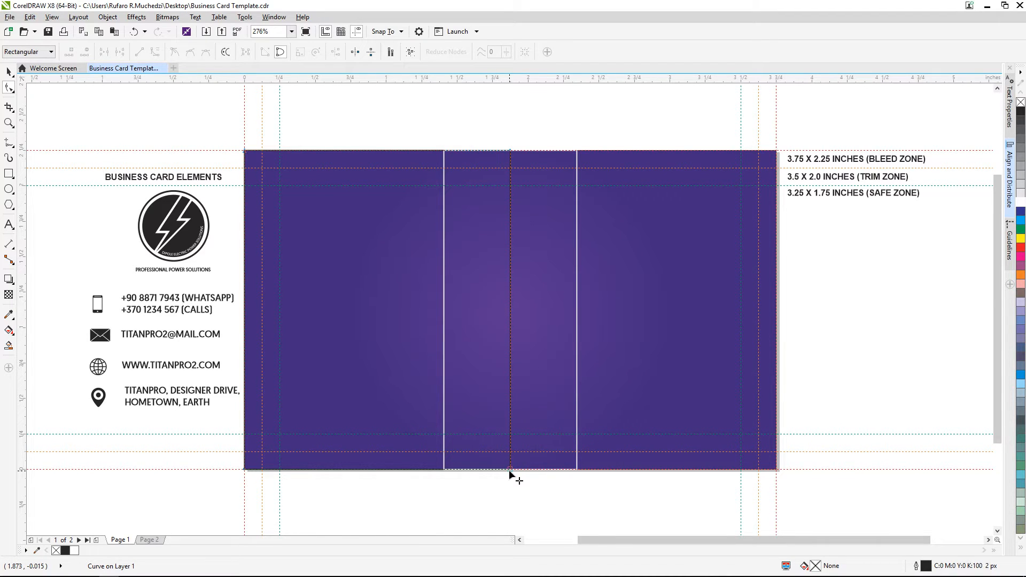
pyautogui.moveTo(508, 469); pyautogui.dragTo(443, 470)
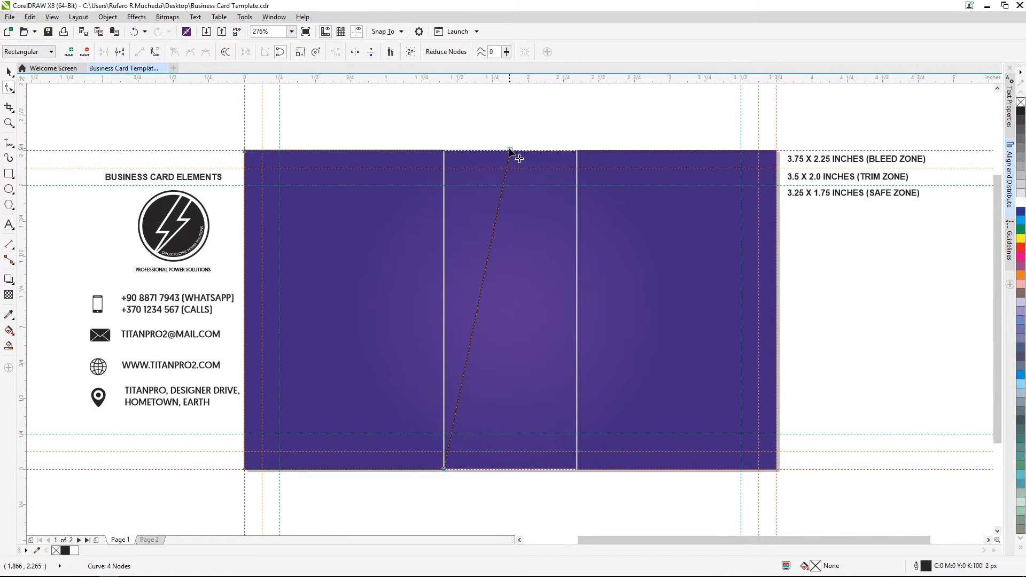
pyautogui.moveTo(511, 152); pyautogui.dragTo(581, 152)
pyautogui.click(9, 71)
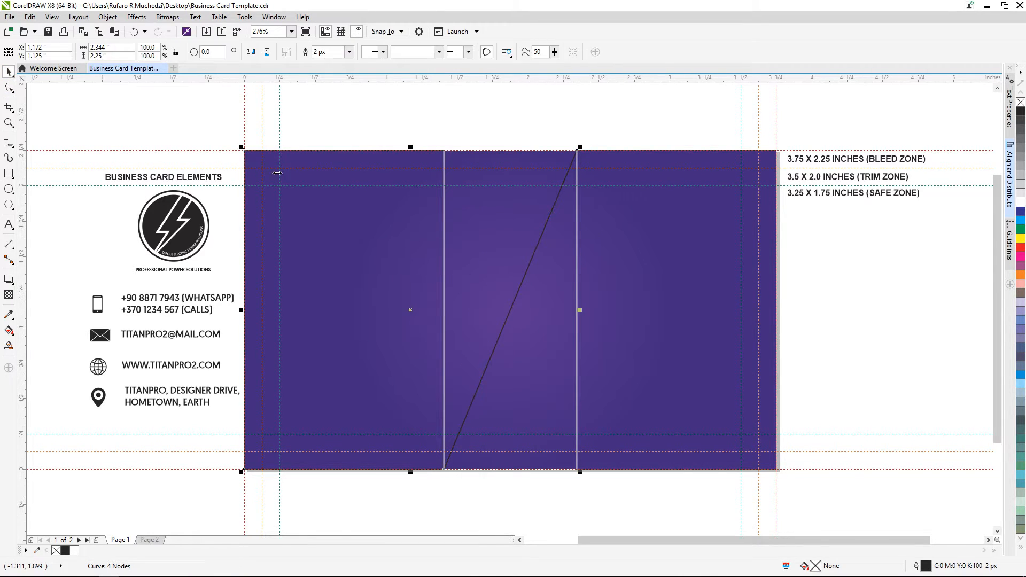
# Step: Delete the narrow guide strip and give the slanted shape a white outline, then deselect it
pyautogui.click(576, 406)
pyautogui.press('Delete')
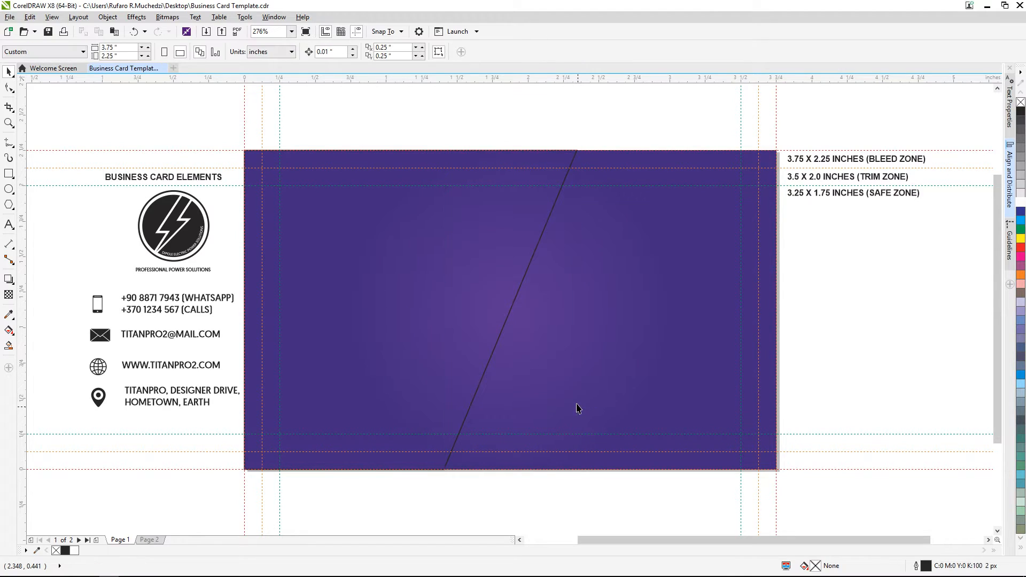
pyautogui.click(462, 306)
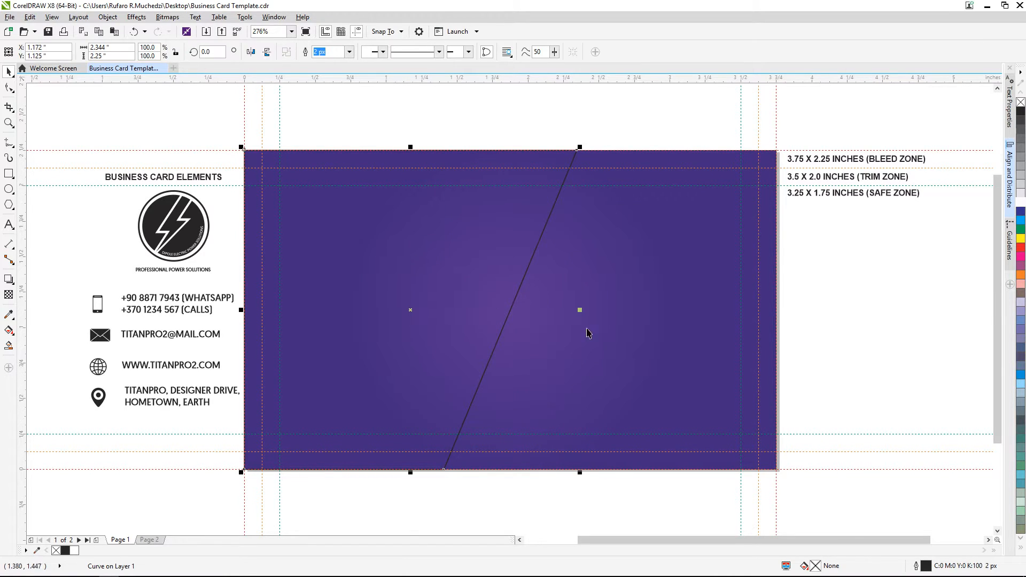
pyautogui.rightClick(1020, 206)
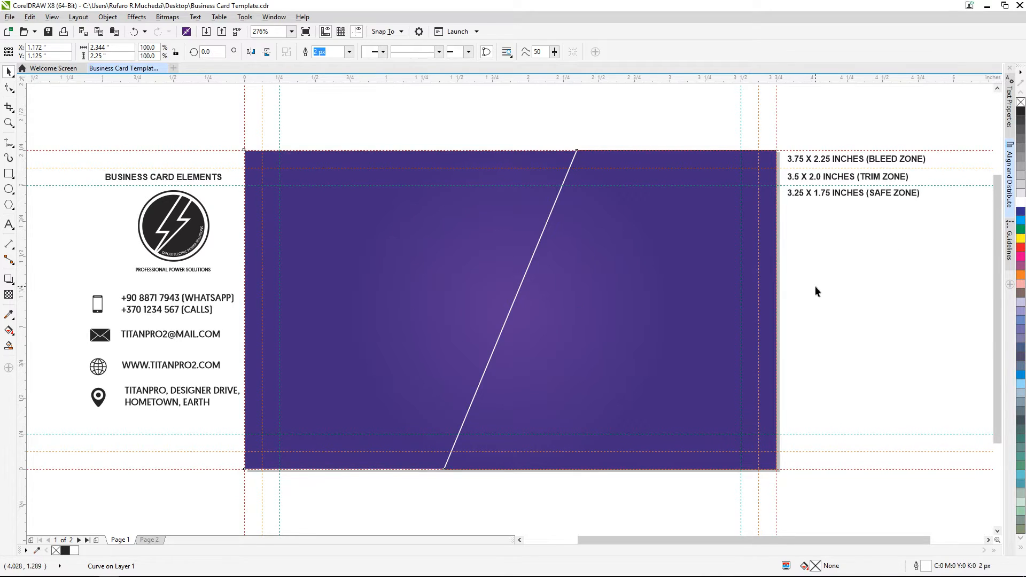
pyautogui.click(816, 292)
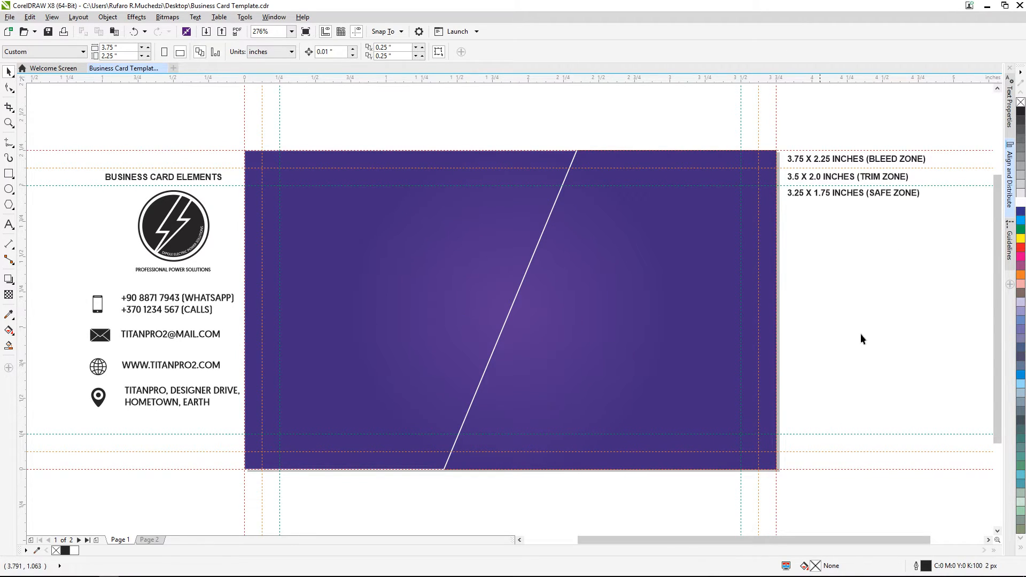
# Step: Copy the background rectangle's purple fountain fill onto the slanted shape
pyautogui.click(672, 348)
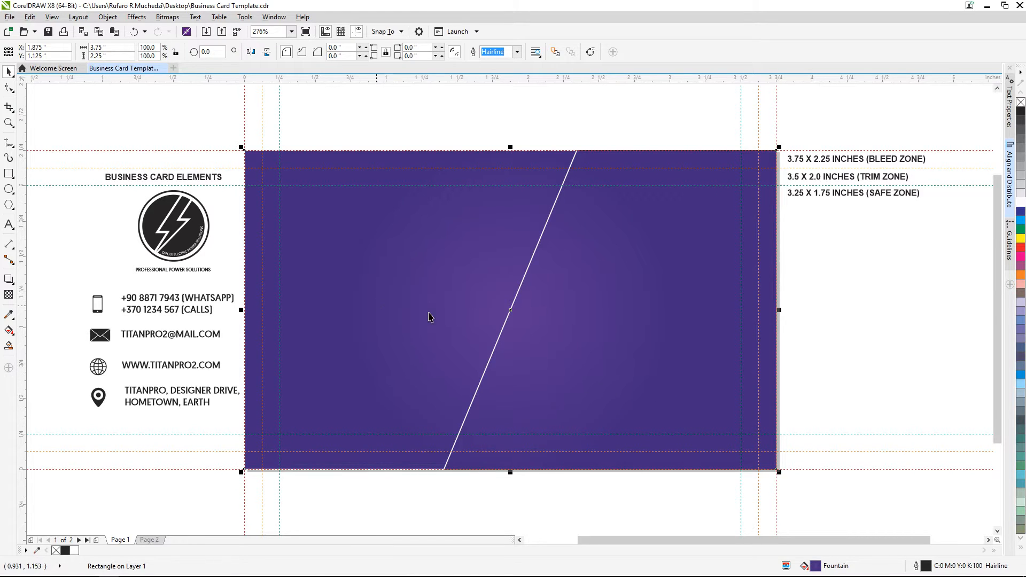
pyautogui.click(851, 342)
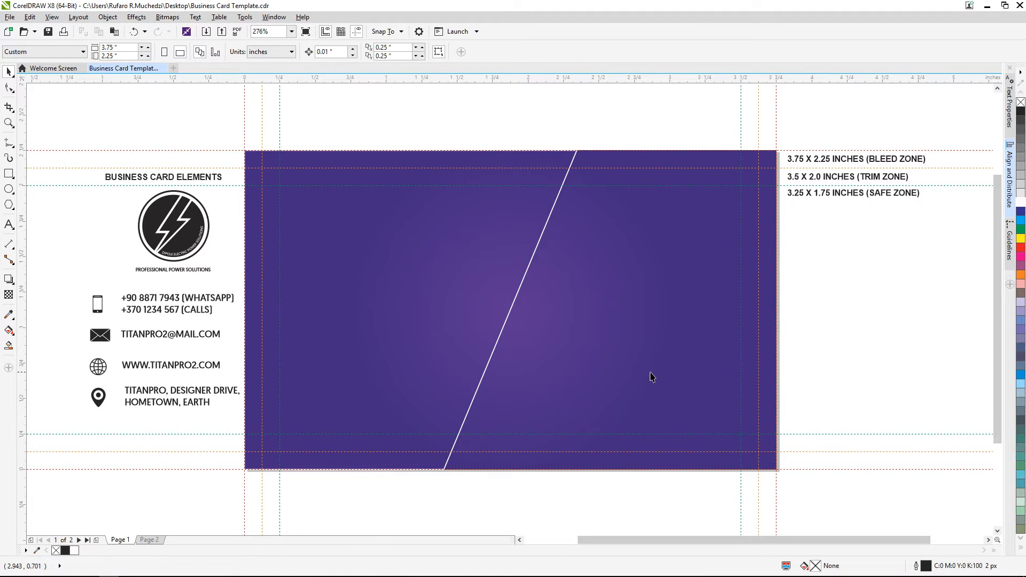
pyautogui.click(651, 377)
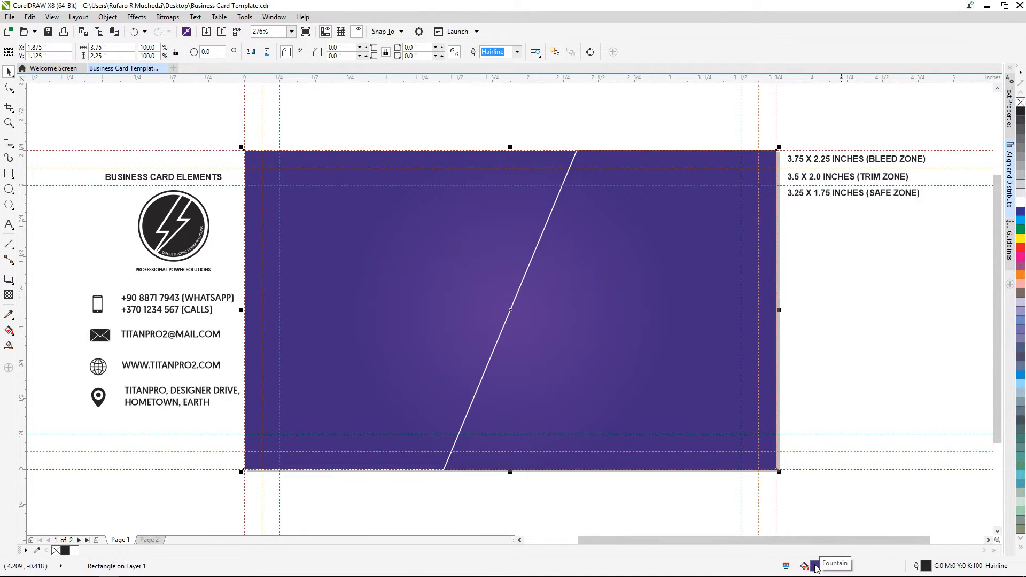
pyautogui.moveTo(815, 565); pyautogui.dragTo(812, 563)
pyautogui.moveTo(442, 373); pyautogui.dragTo(442, 373)
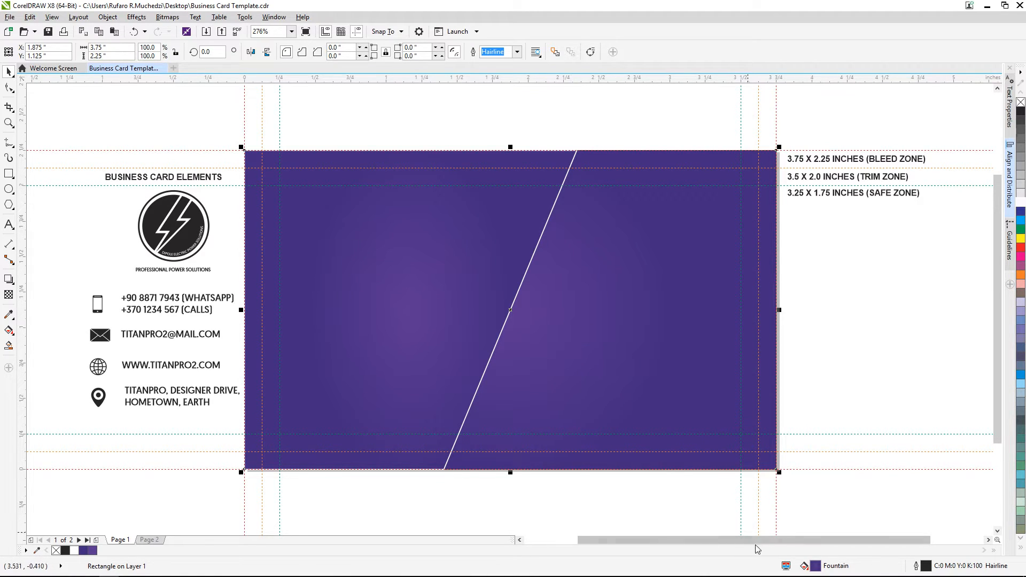
# Step: Edit the slanted shape's fountain fill and set its fill width to 80%
pyautogui.click(470, 308)
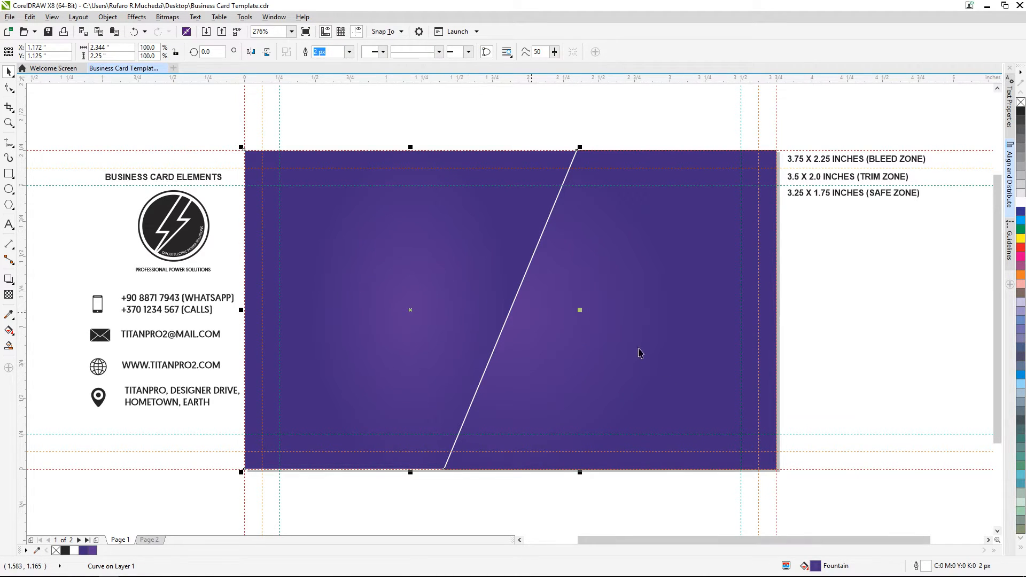
pyautogui.doubleClick(816, 567)
pyautogui.moveTo(546, 207); pyautogui.dragTo(743, 203)
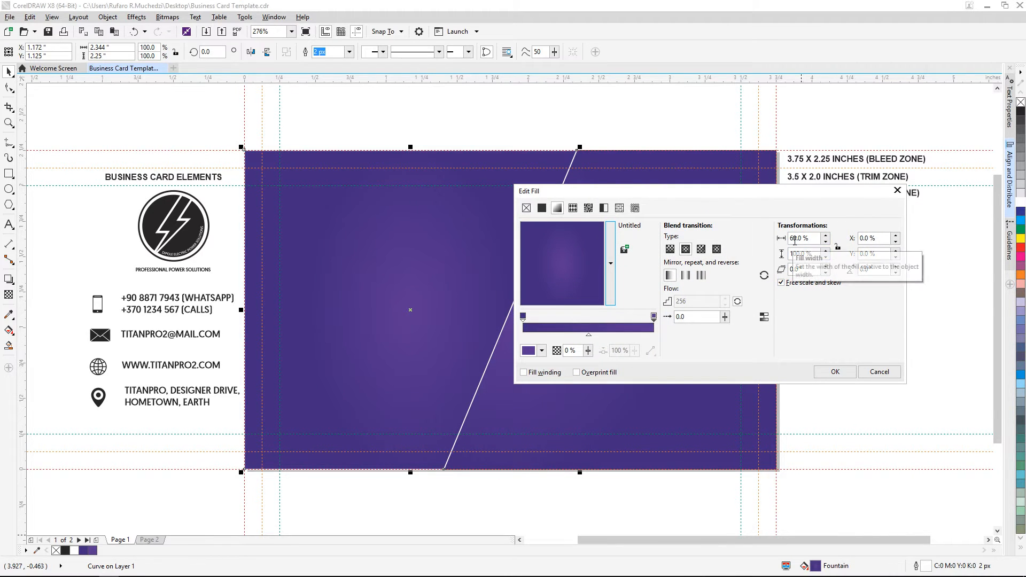
pyautogui.moveTo(795, 239); pyautogui.dragTo(791, 240)
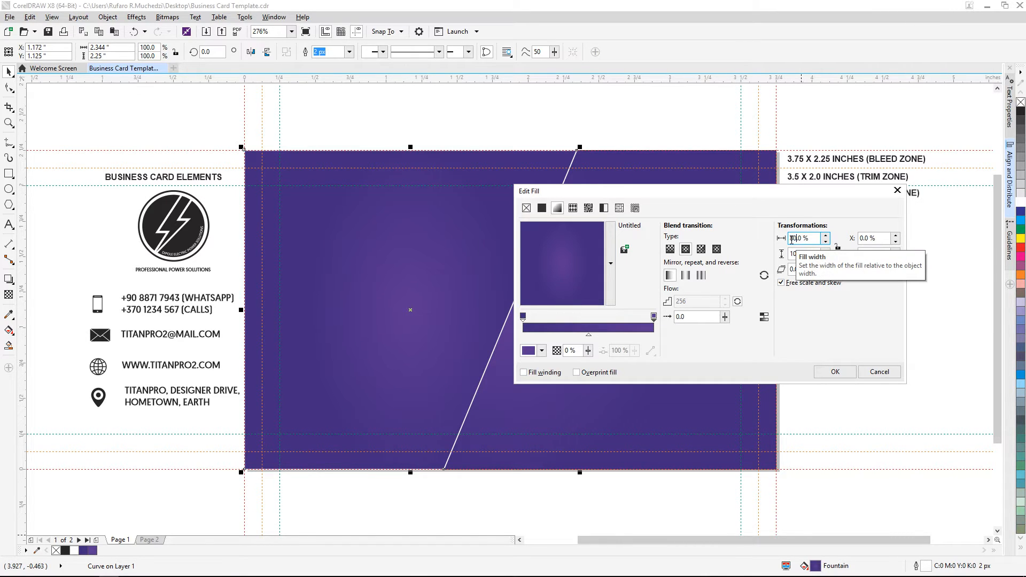
pyautogui.write('8')
pyautogui.click(796, 253)
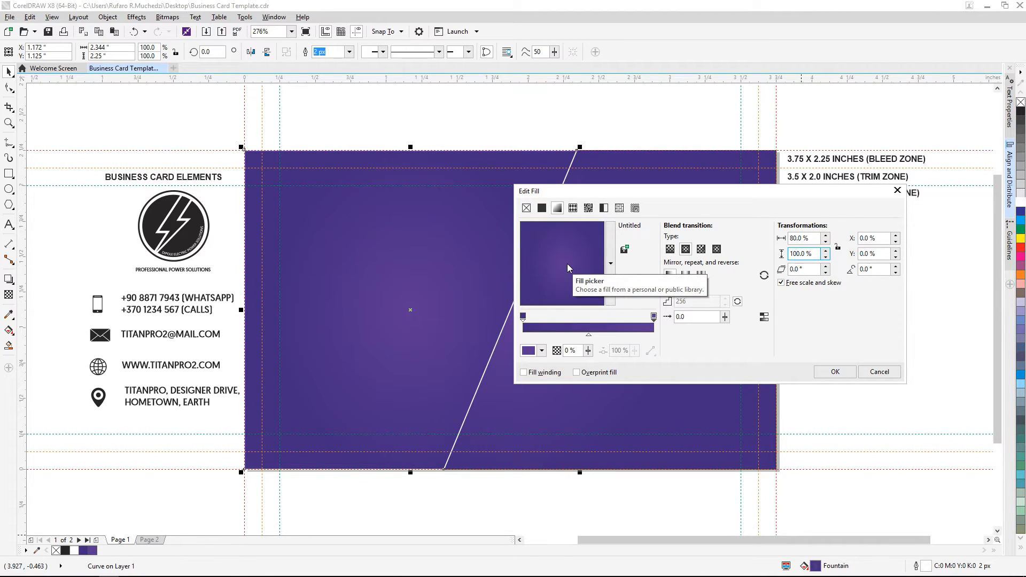
# Step: Shift the slanted shape's gradient centre to X 30%, Y 1% to line up with the background glow, and apply the fill
pyautogui.moveTo(566, 264); pyautogui.dragTo(591, 264)
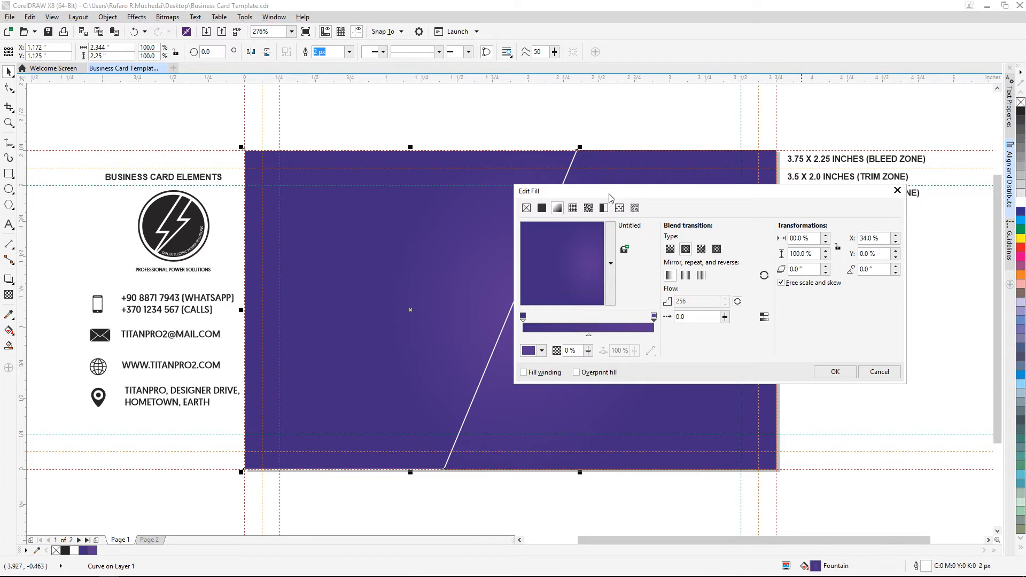
pyautogui.moveTo(609, 198); pyautogui.dragTo(759, 200)
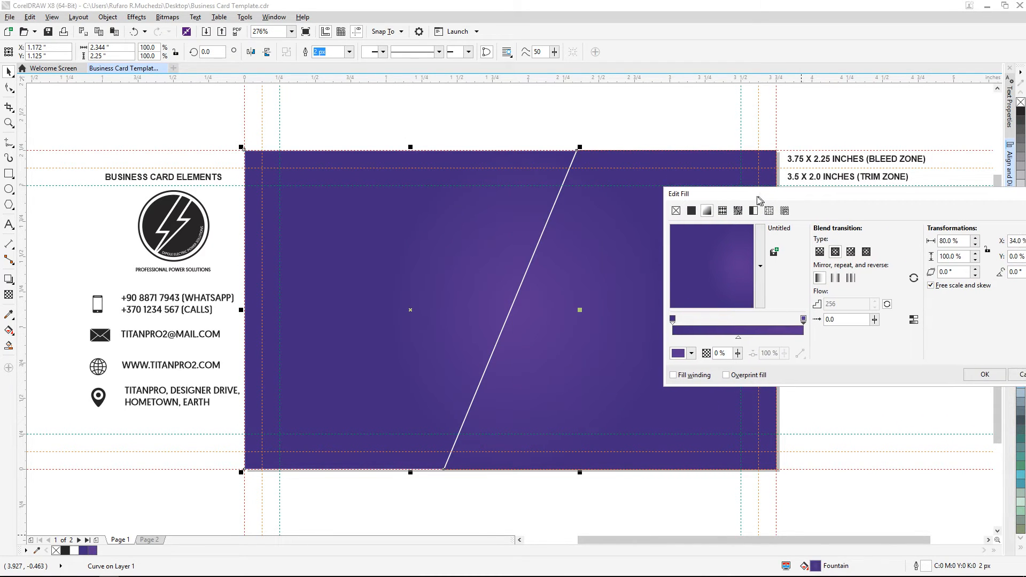
pyautogui.moveTo(741, 265); pyautogui.dragTo(733, 264)
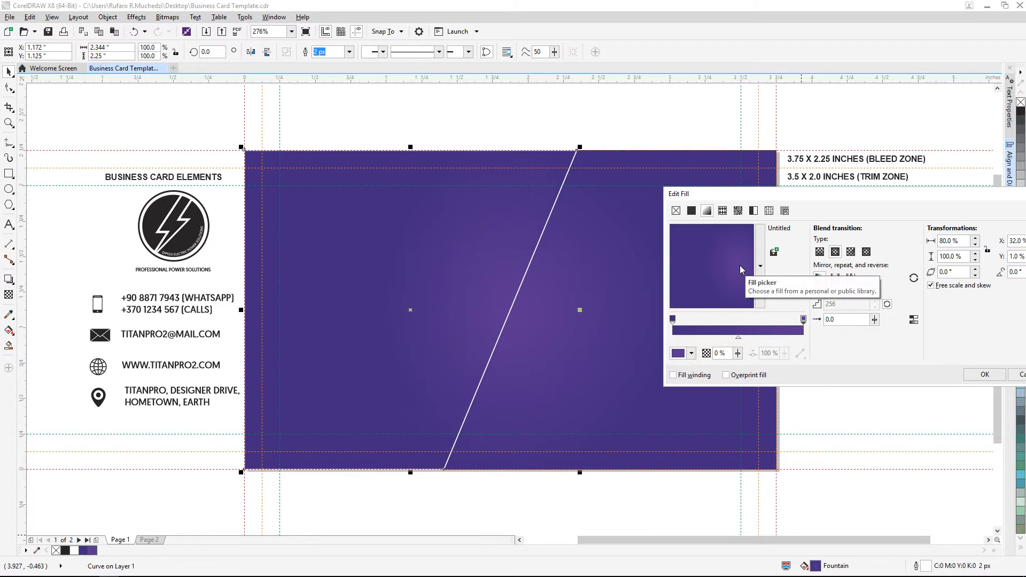
pyautogui.moveTo(739, 265); pyautogui.dragTo(737, 265)
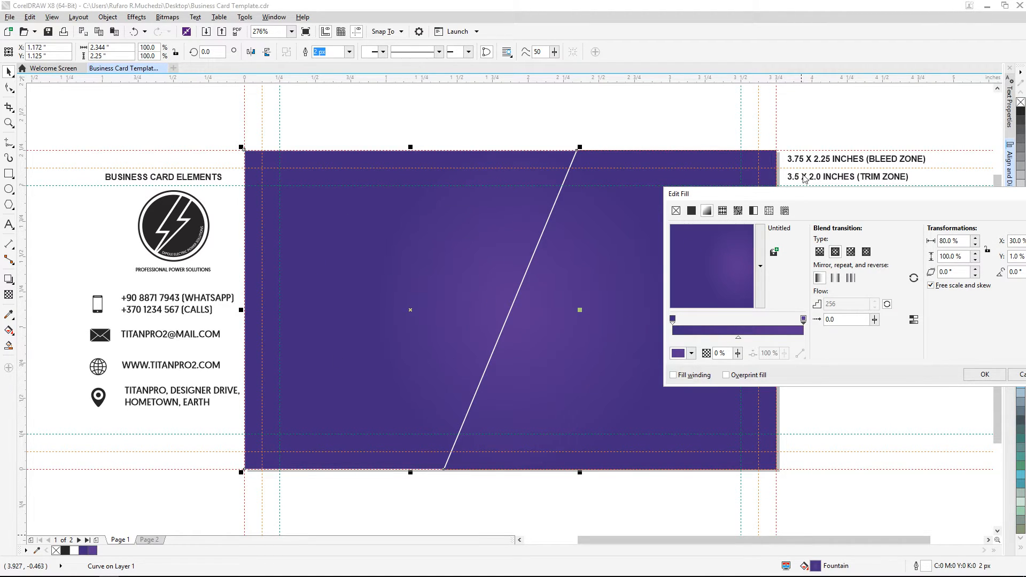
pyautogui.moveTo(813, 197); pyautogui.dragTo(438, 119)
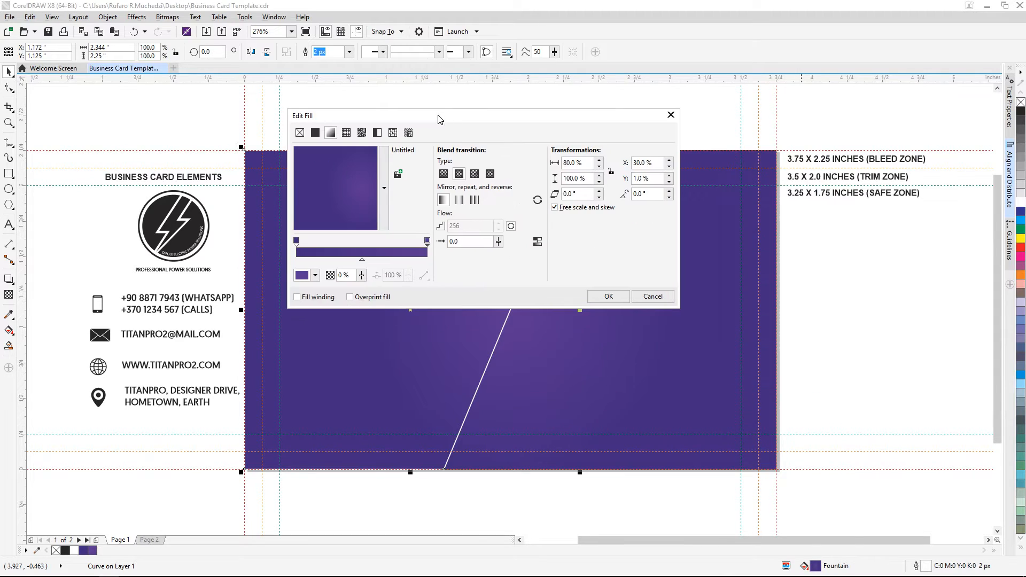
pyautogui.click(597, 296)
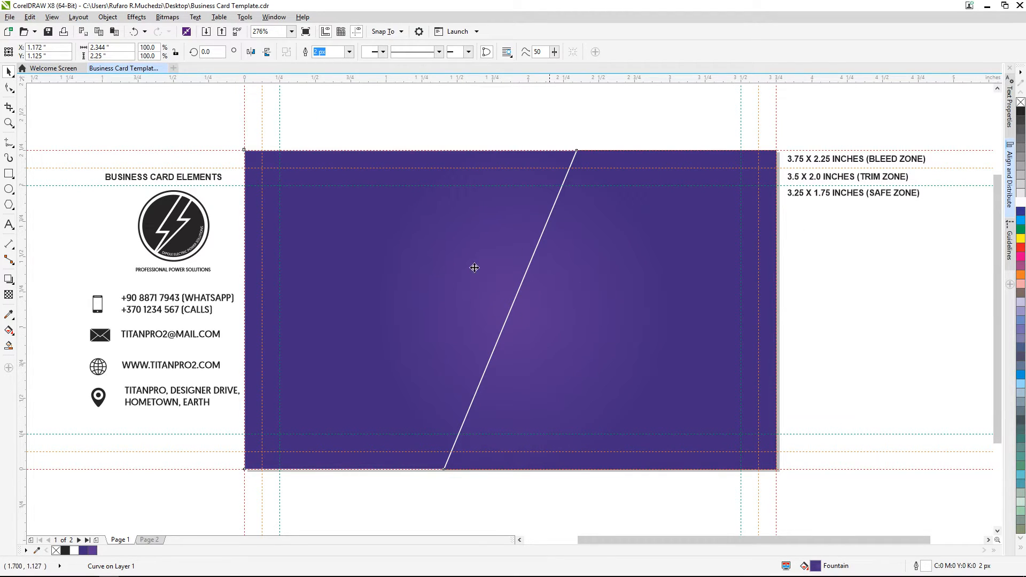
# Step: Add a drop shadow to the slanted shape using the Flat Bottom Right preset
pyautogui.click(8, 280)
pyautogui.click(26, 51)
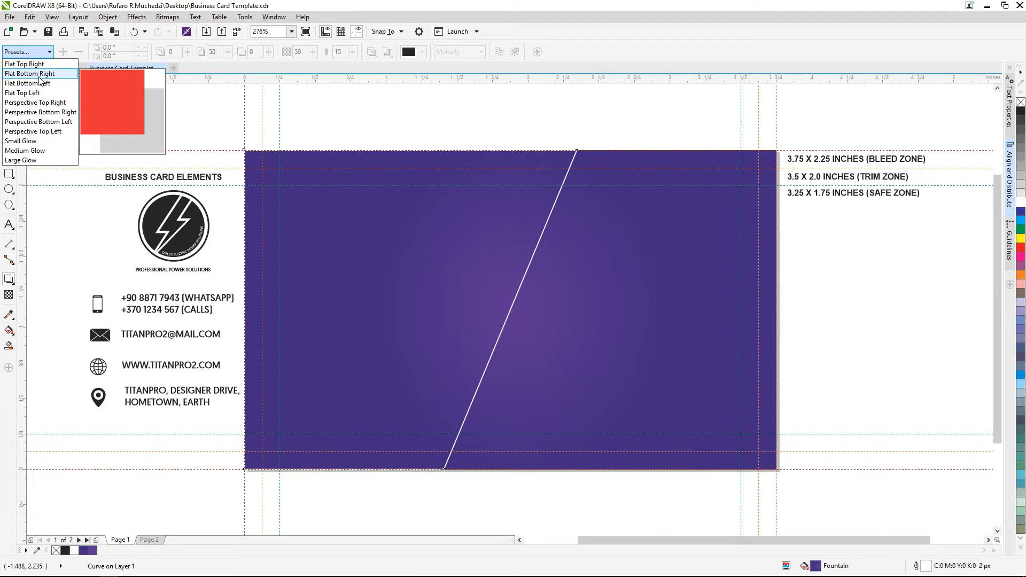
pyautogui.click(39, 78)
# Step: Pull the drop shadow in close to the slanted edge, with an offset of about 0.011 by -0.007 inches
pyautogui.scroll(-2, 568, 413)
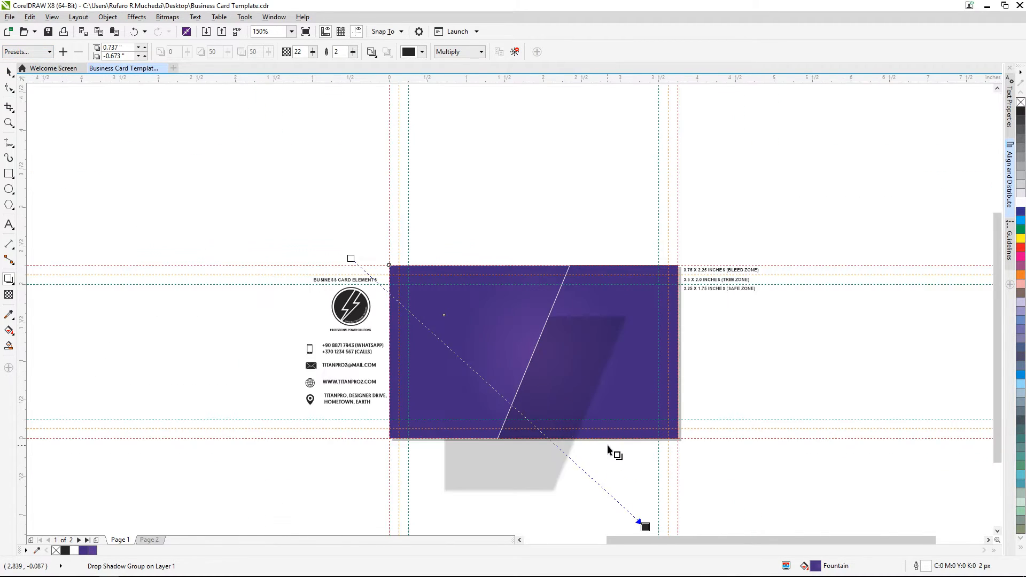
pyautogui.scroll(2, 609, 449)
pyautogui.moveTo(648, 529); pyautogui.dragTo(533, 371)
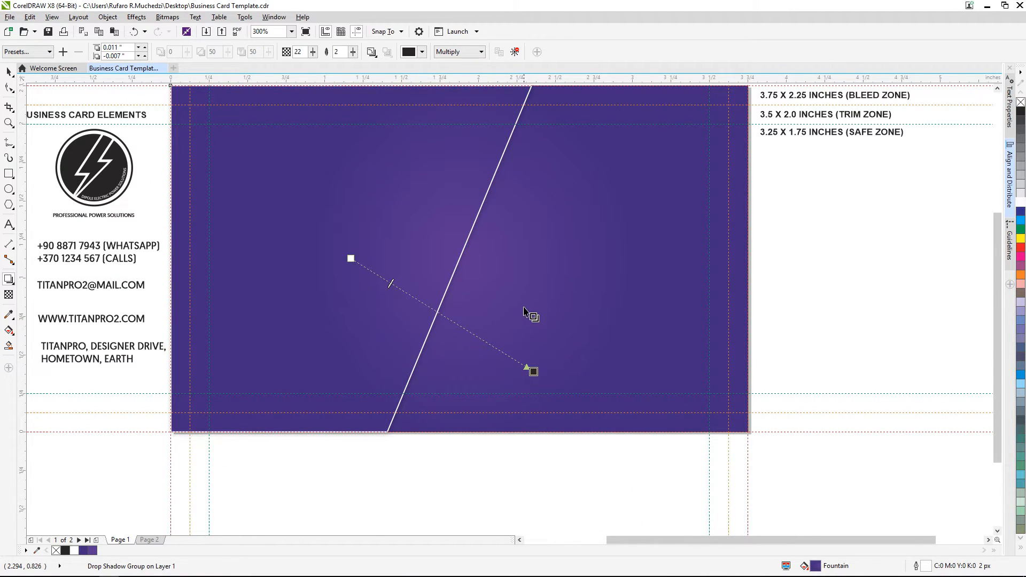
pyautogui.scroll(-1, 537, 259)
pyautogui.scroll(3, 500, 259)
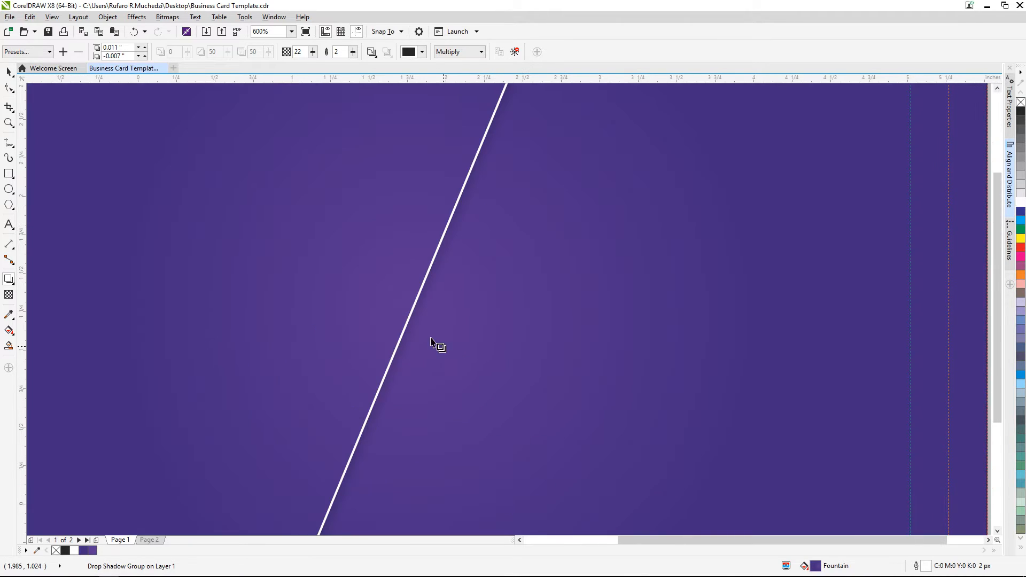
# Step: Strengthen the slanted shape's drop shadow to an opacity of 41 and move its offset to about 0.02 by -0.012 inches
pyautogui.scroll(-1, 431, 338)
pyautogui.click(312, 53)
pyautogui.moveTo(312, 65); pyautogui.dragTo(321, 69)
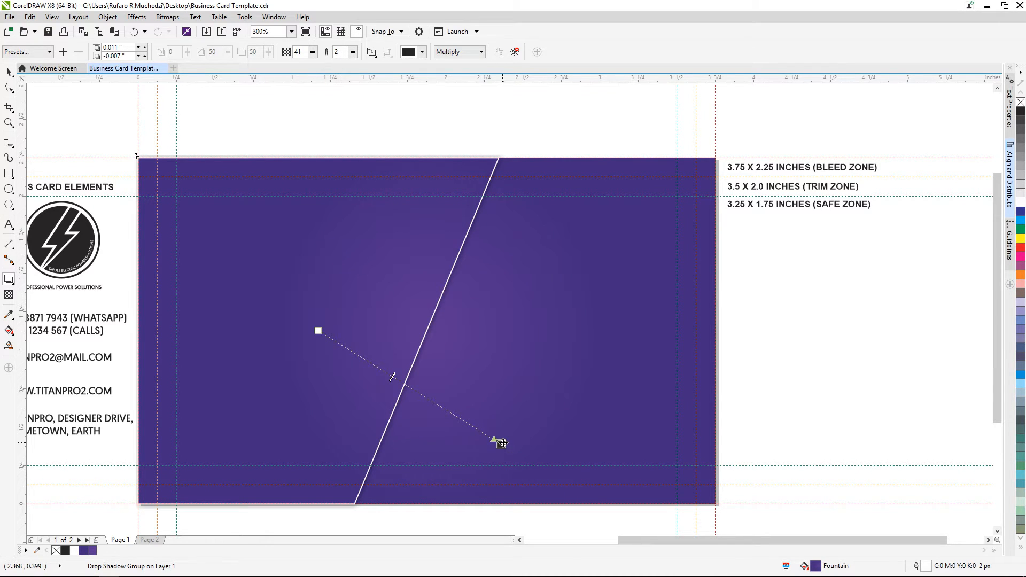
pyautogui.moveTo(500, 442); pyautogui.dragTo(499, 444)
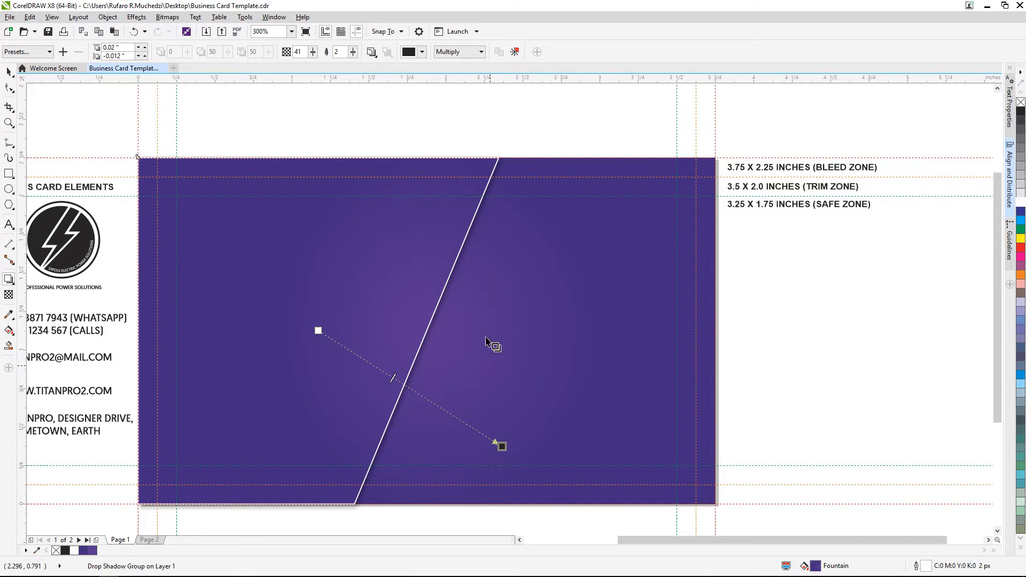
pyautogui.scroll(2, 451, 309)
pyautogui.scroll(-2, 446, 306)
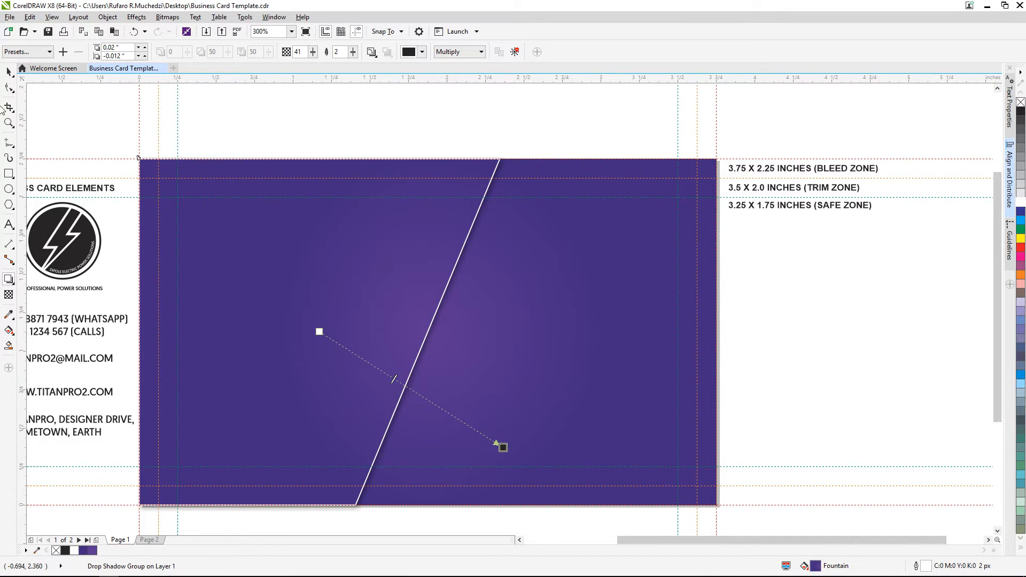
# Step: Remove the white outline from the slanted shape, leave it deselected and check the shadowed edge on the card
pyautogui.click(8, 71)
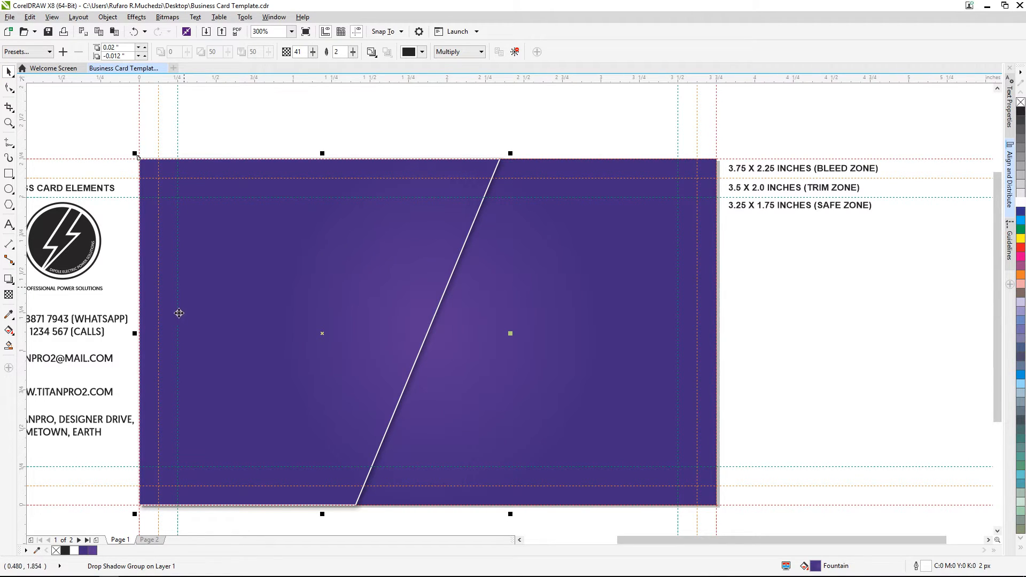
pyautogui.click(738, 325)
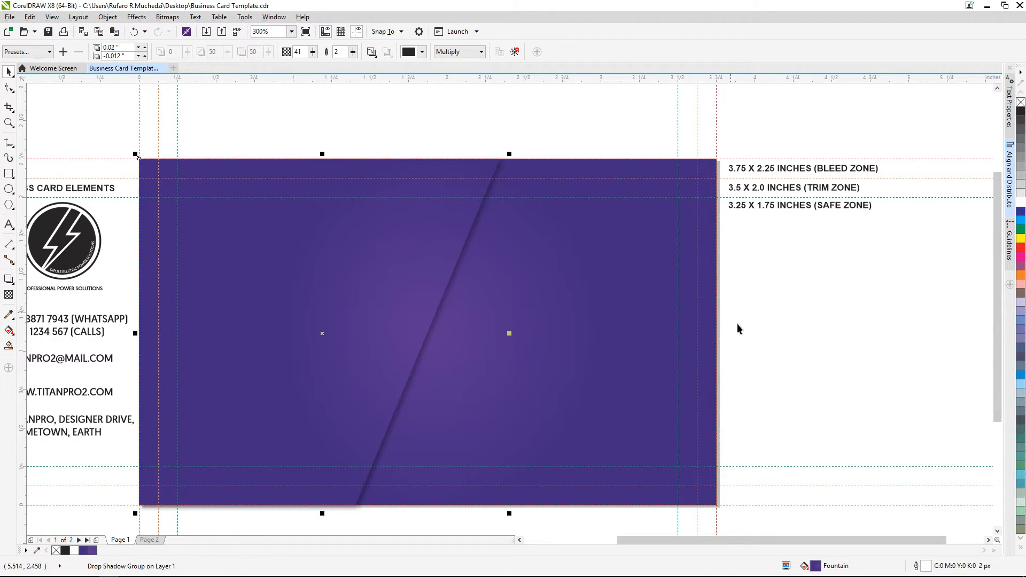
pyautogui.scroll(-2, 515, 335)
pyautogui.scroll(2, 482, 338)
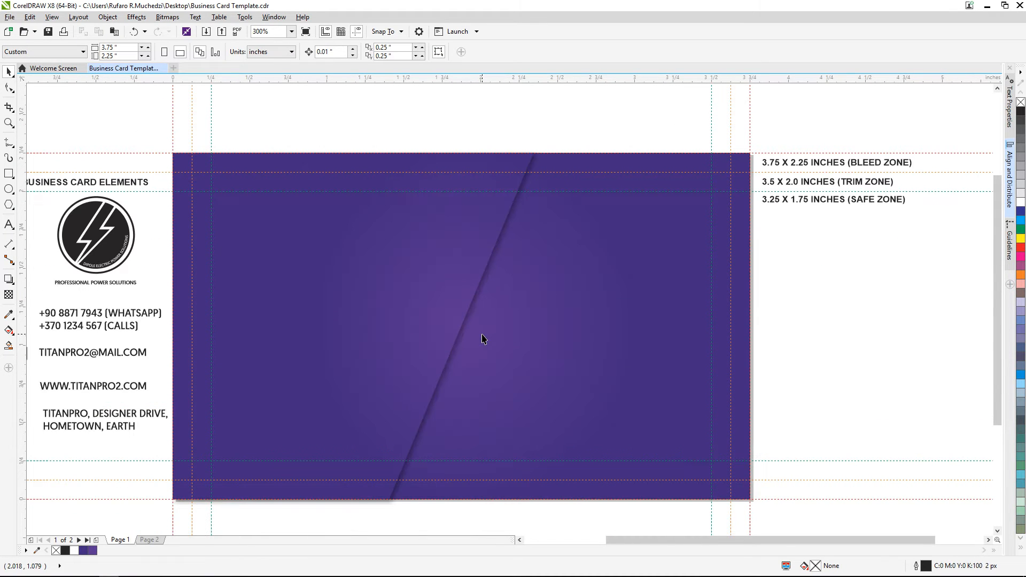
pyautogui.scroll(-2, 482, 338)
pyautogui.scroll(-2, 580, 367)
pyautogui.scroll(2, 572, 366)
# Step: Draw a rectangle about 1.868 by 0.233 inches across the slanted edge and set its height to 0.195 inches
pyautogui.click(9, 174)
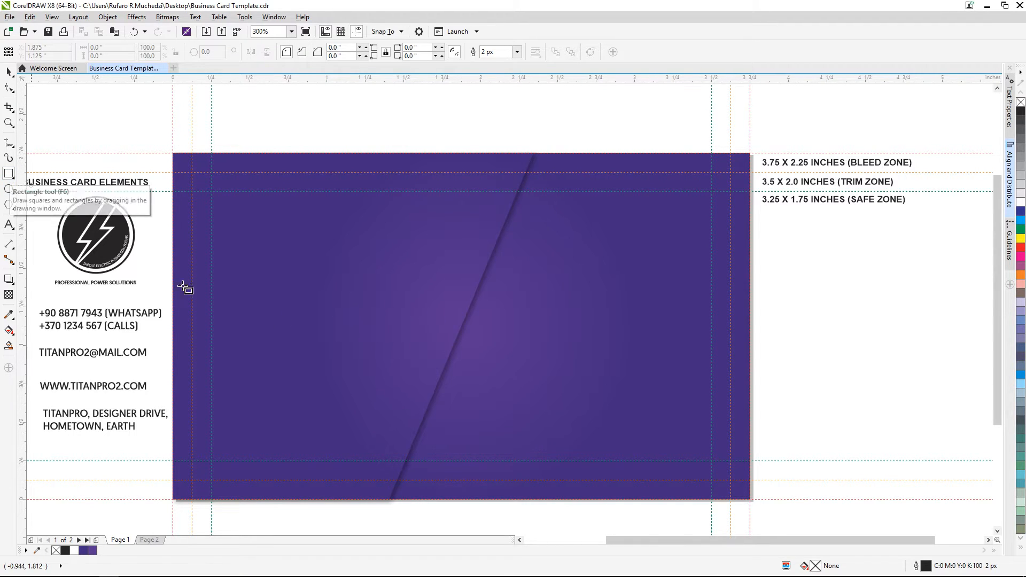
pyautogui.moveTo(424, 302); pyautogui.dragTo(711, 338)
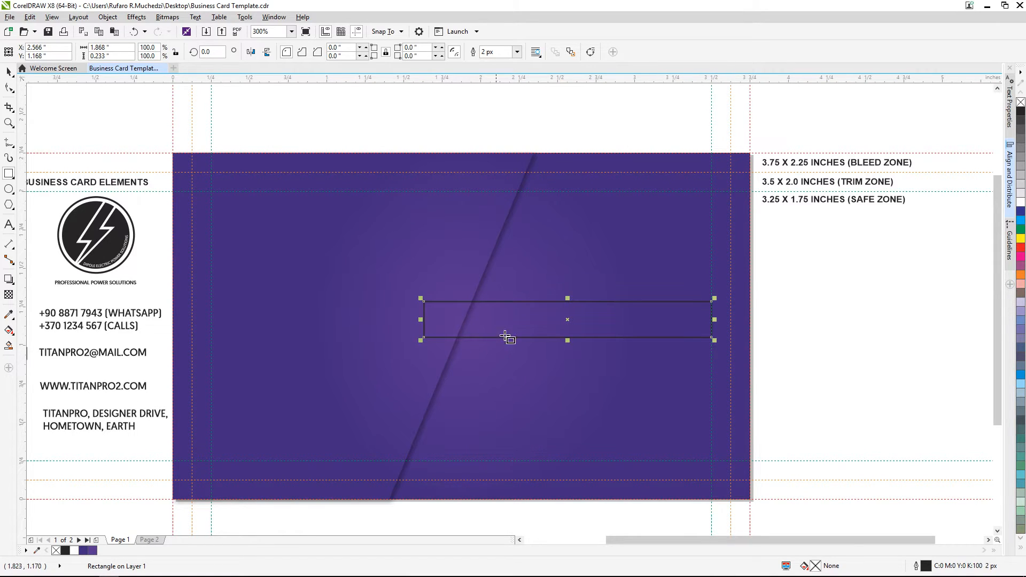
pyautogui.doubleClick(105, 56)
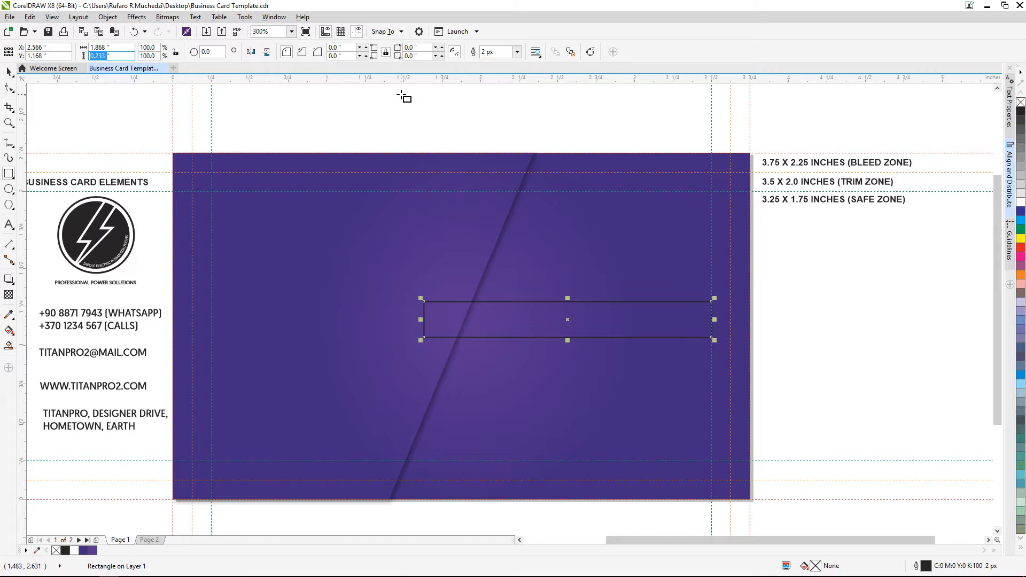
pyautogui.write('0.195')
pyautogui.press('Return')
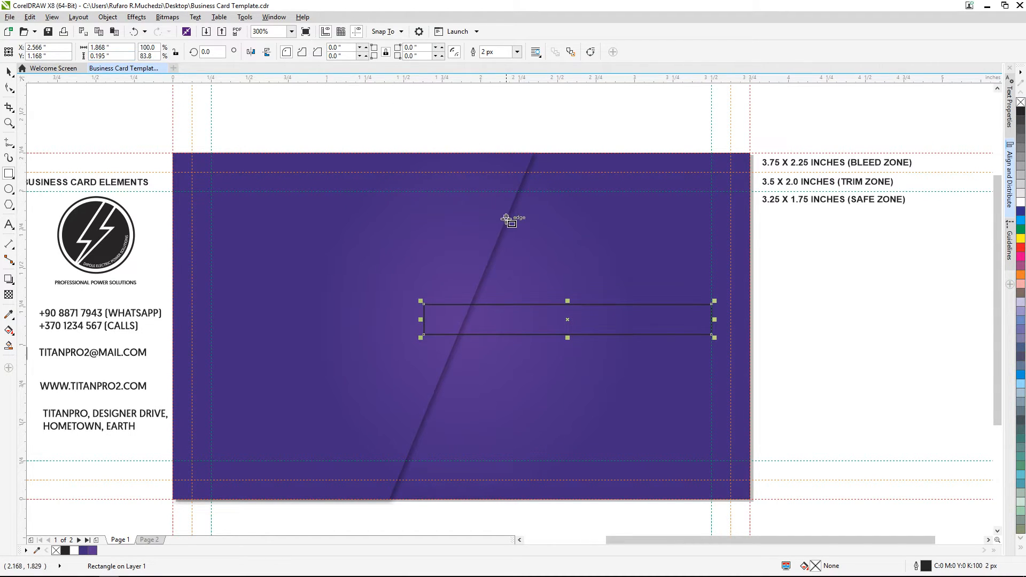
# Step: Turn on snapping to guidelines and move the rectangle so its right edge sits on the right safe-zone guideline
pyautogui.click(9, 71)
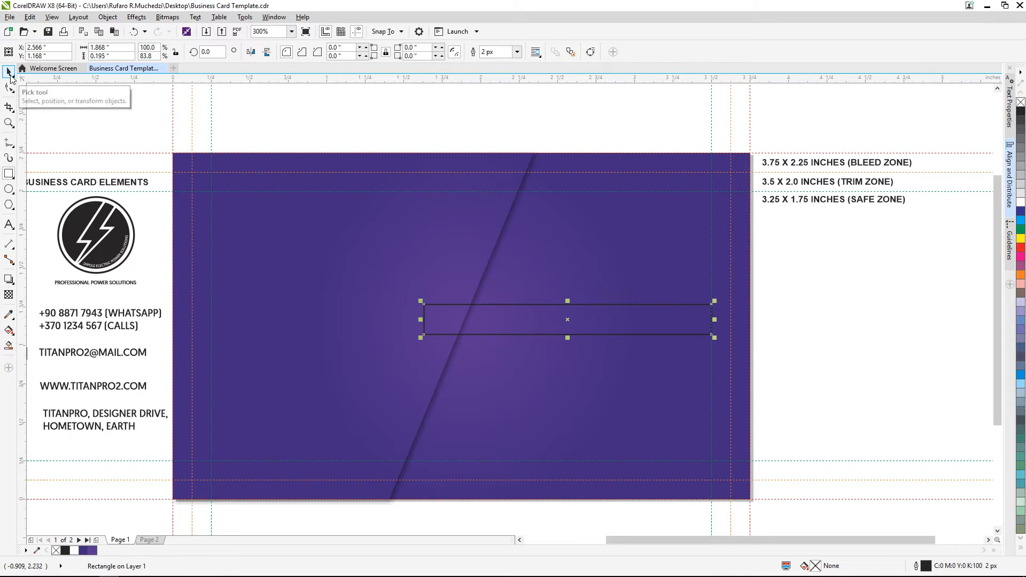
pyautogui.click(843, 389)
pyautogui.click(583, 314)
pyautogui.moveTo(625, 315); pyautogui.dragTo(553, 316)
pyautogui.moveTo(638, 320); pyautogui.dragTo(708, 318)
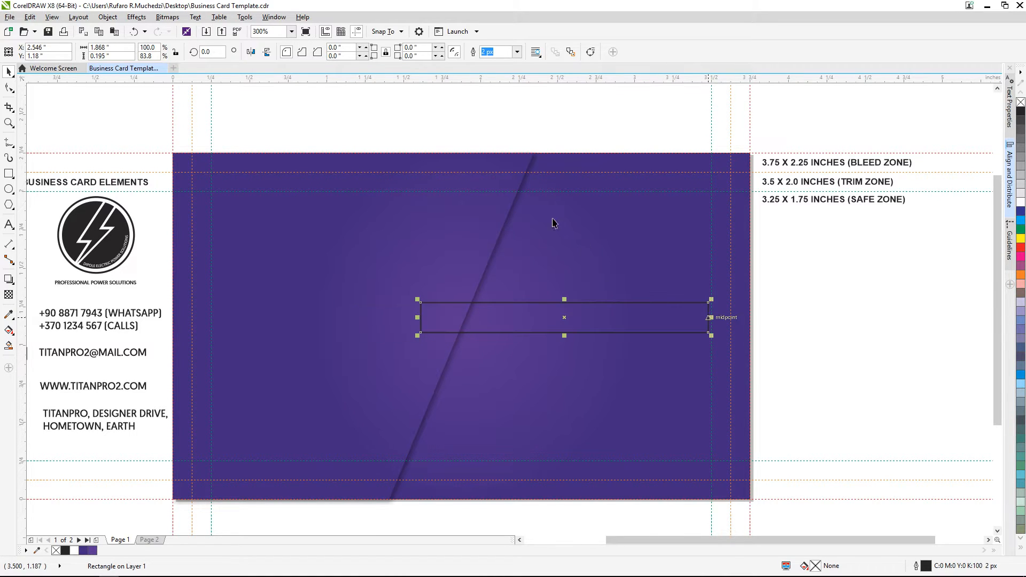
pyautogui.click(376, 34)
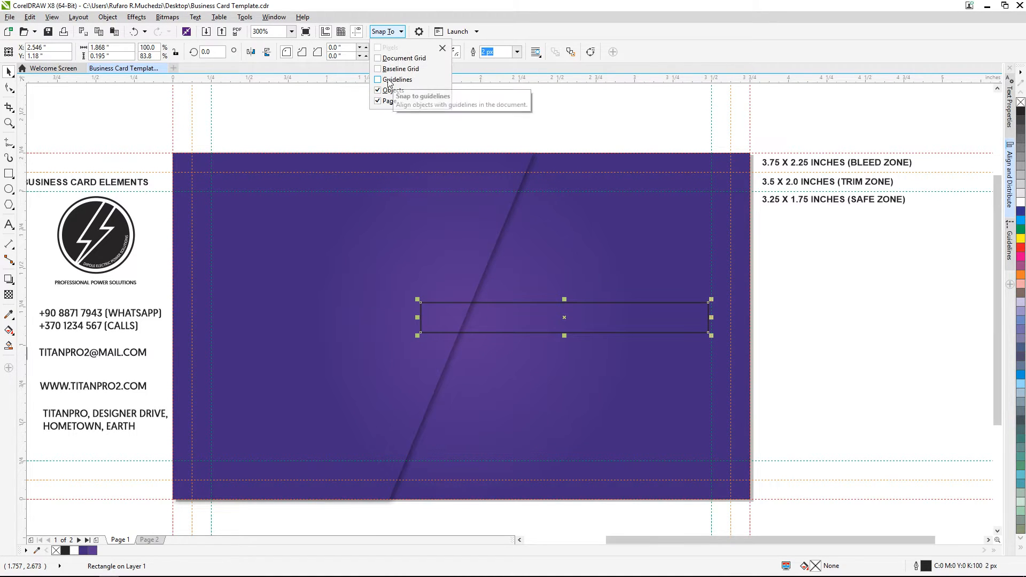
pyautogui.click(689, 320)
pyautogui.moveTo(667, 316); pyautogui.dragTo(713, 318)
pyautogui.click(801, 360)
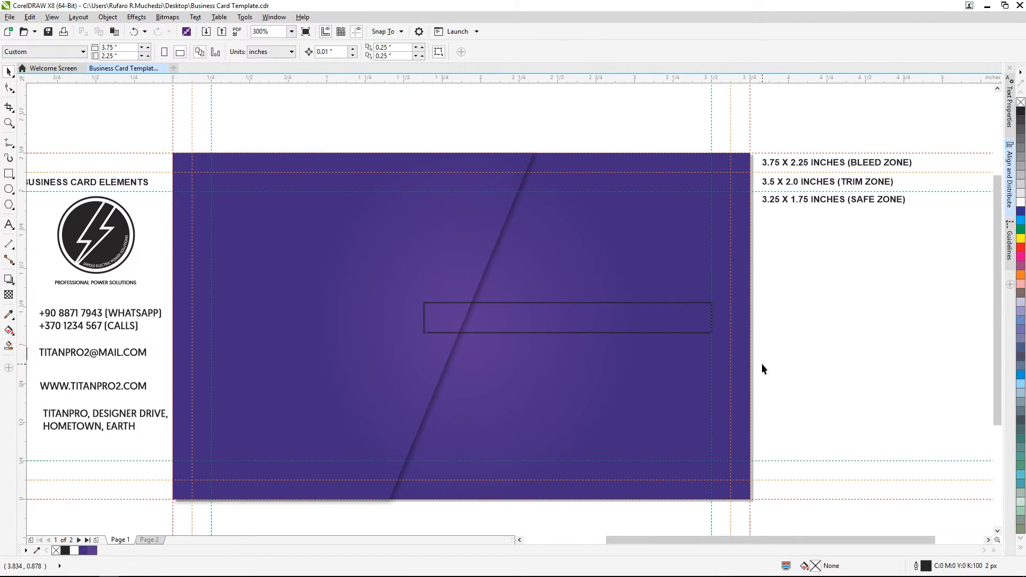
# Step: Give the rectangle a uniform magenta fill of C 33, M 100, Y 31, K 7 and remove its outline
pyautogui.click(602, 329)
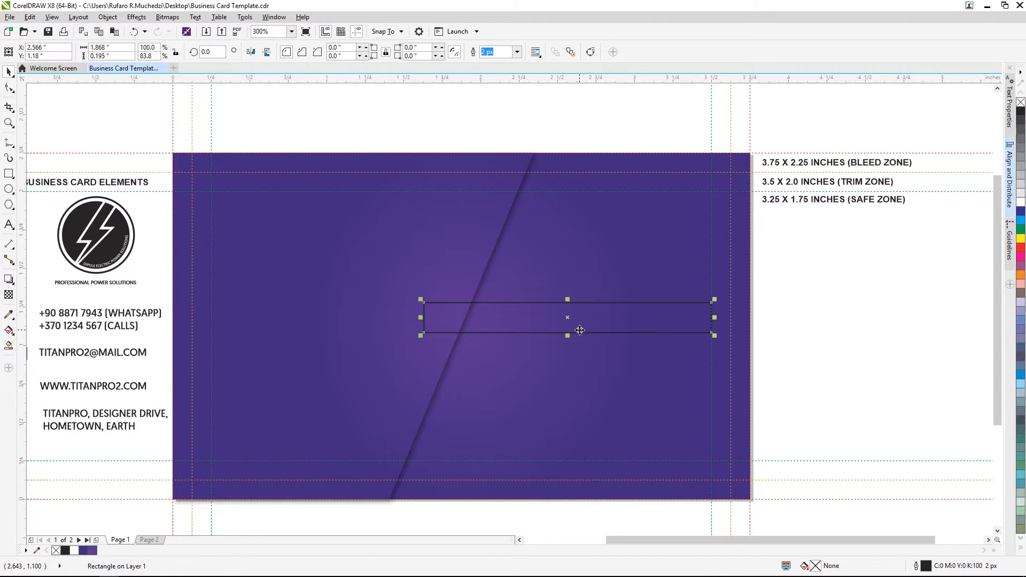
pyautogui.doubleClick(813, 565)
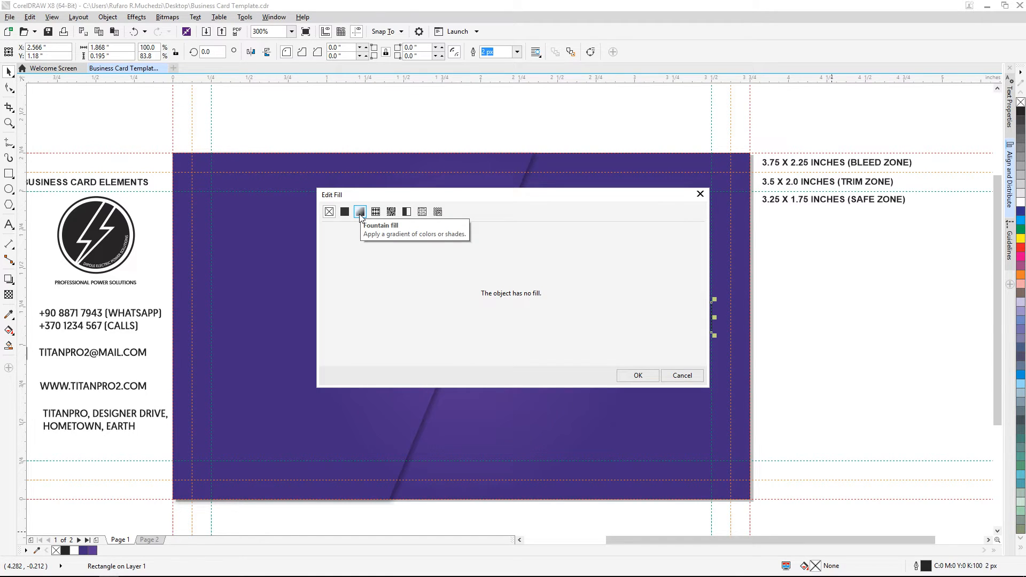
pyautogui.click(345, 212)
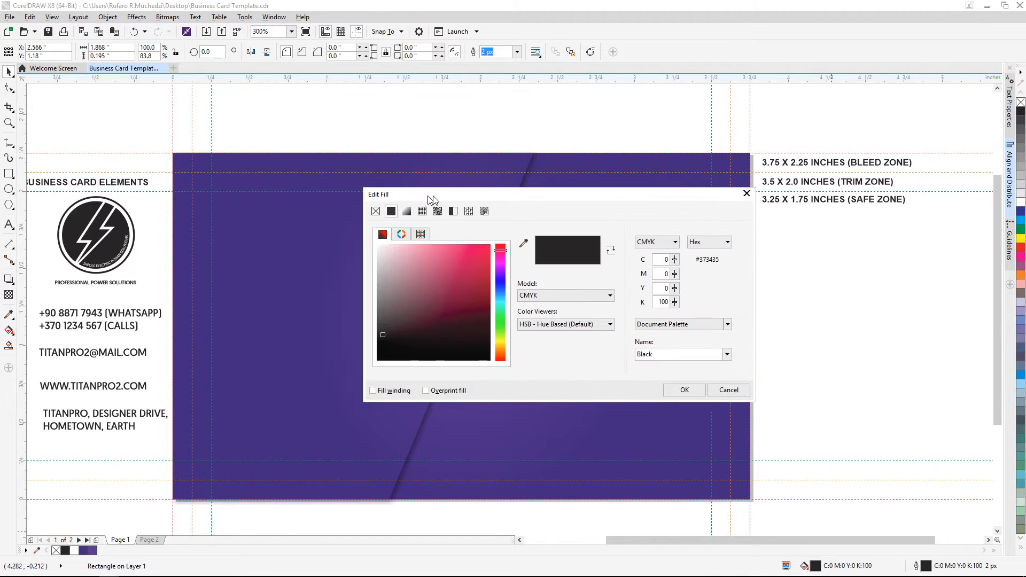
pyautogui.click(668, 260)
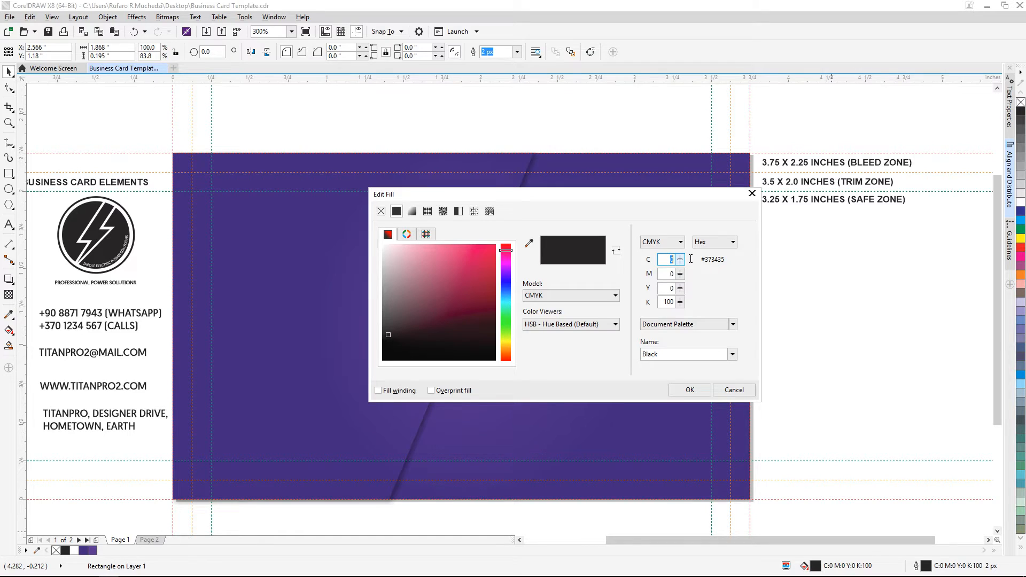
pyautogui.write('33')
pyautogui.click(668, 274)
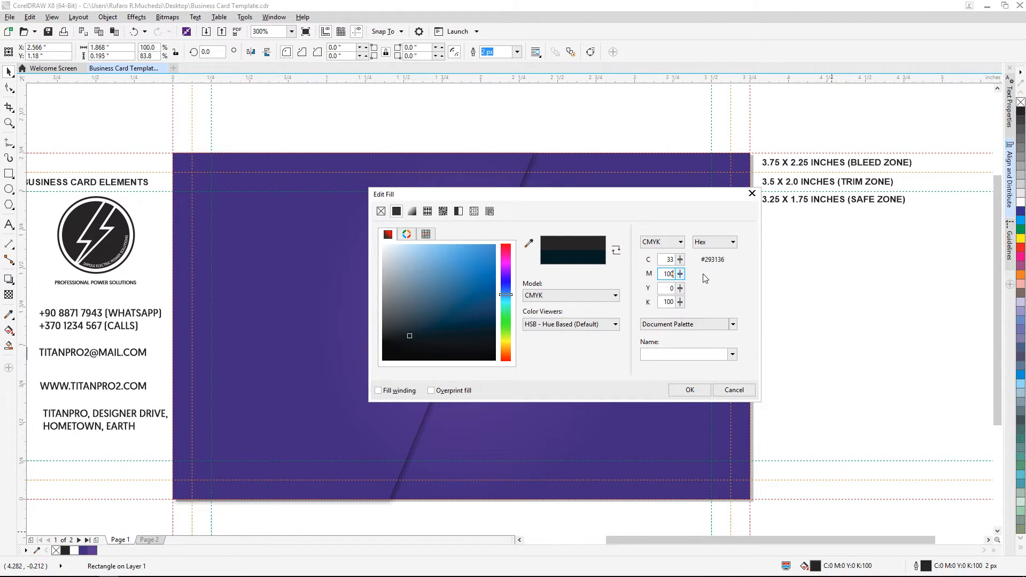
pyautogui.click(675, 288)
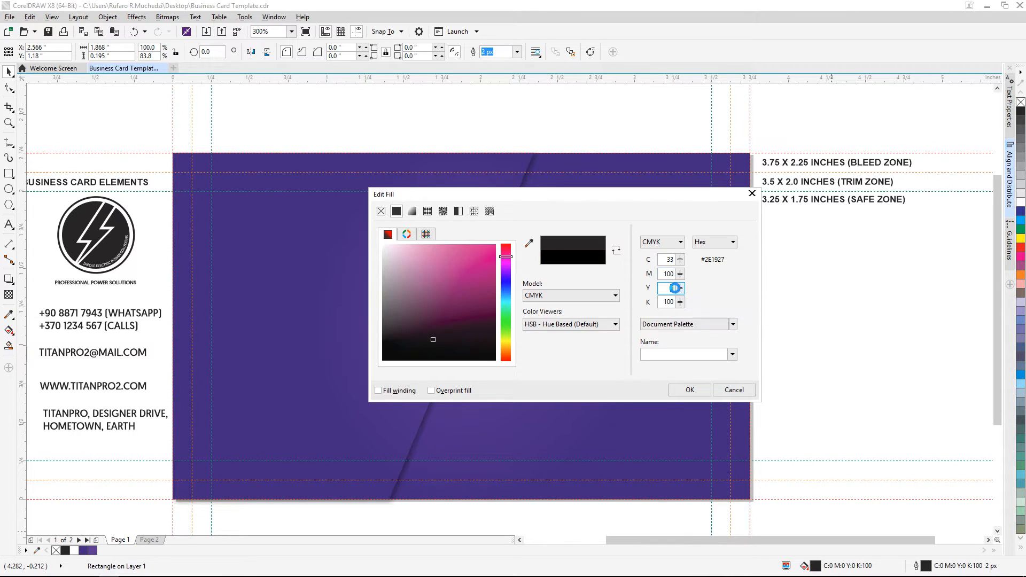
pyautogui.click(670, 302)
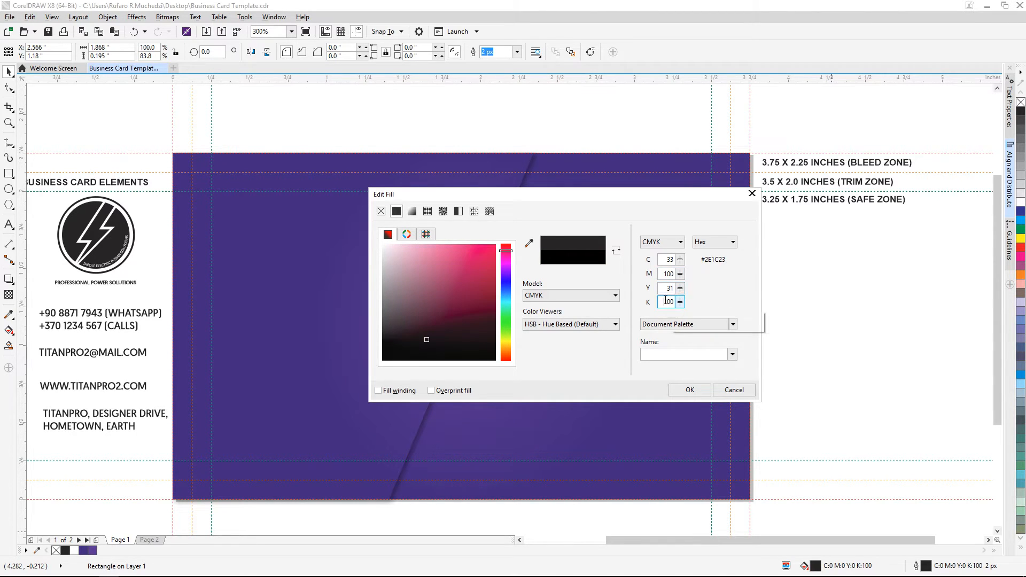
pyautogui.write('7')
pyautogui.click(668, 288)
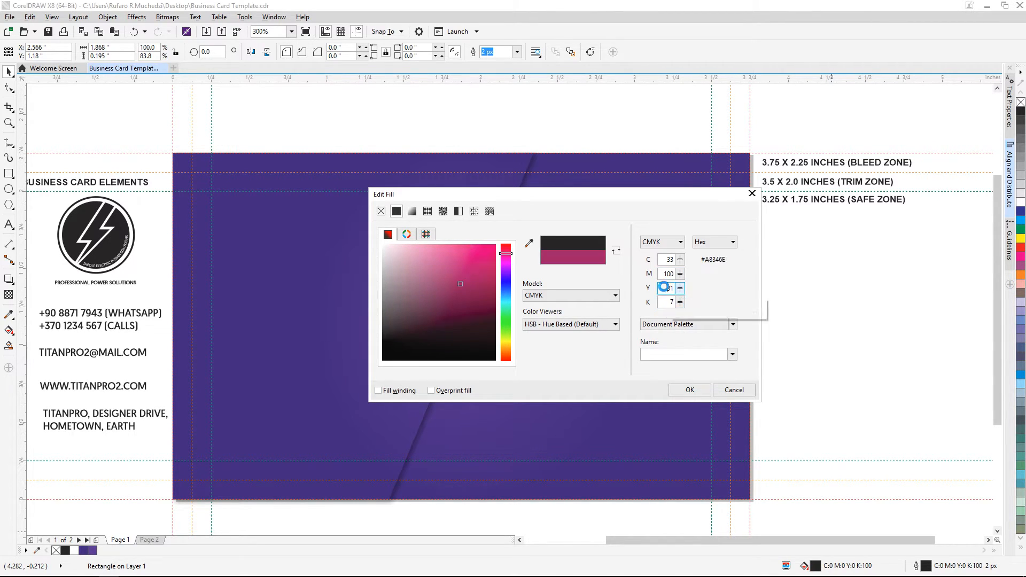
pyautogui.click(689, 390)
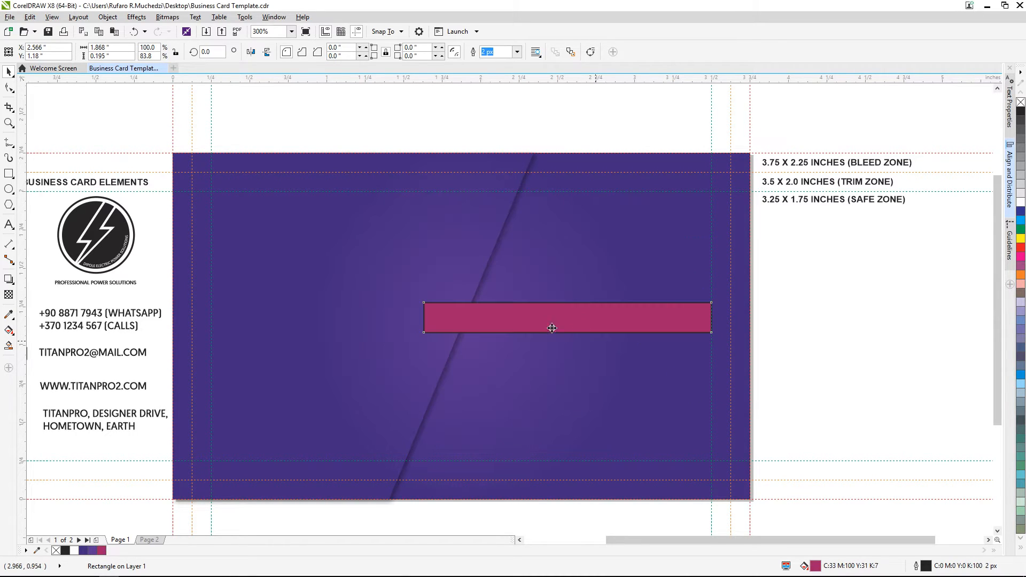
pyautogui.rightClick(1020, 103)
pyautogui.click(778, 332)
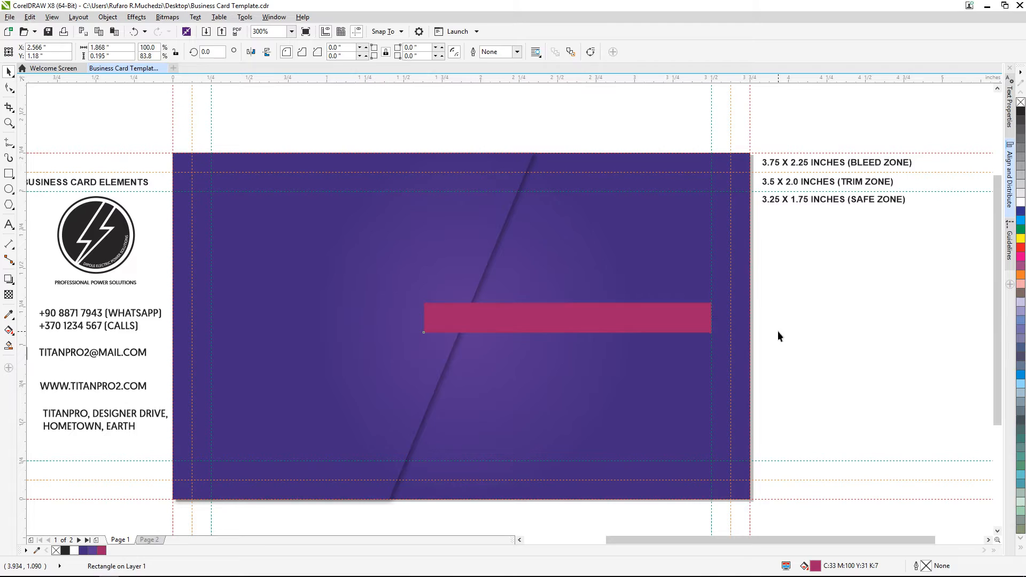
# Step: Duplicate the magenta bar three times straight down to make a stack of four bars, one per contact detail
pyautogui.click(630, 320)
pyautogui.scroll(-2, 780, 339)
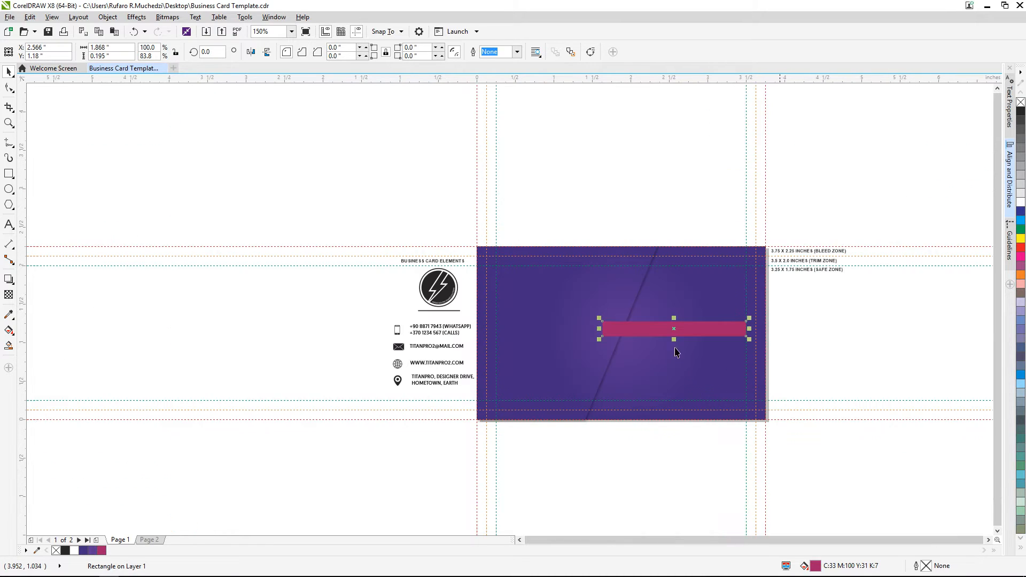
pyautogui.scroll(2, 403, 364)
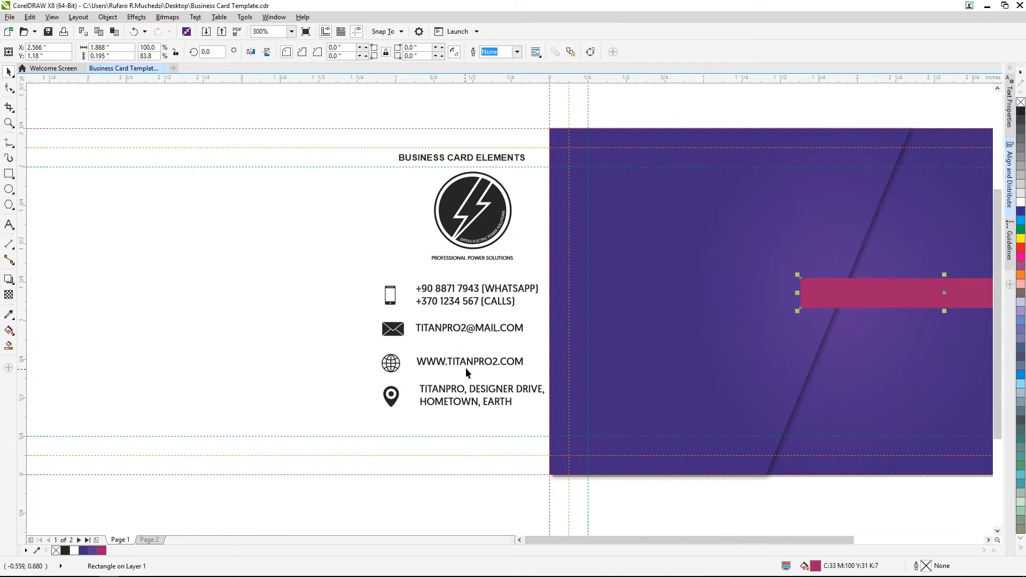
pyautogui.scroll(-2, 470, 411)
pyautogui.scroll(2, 689, 369)
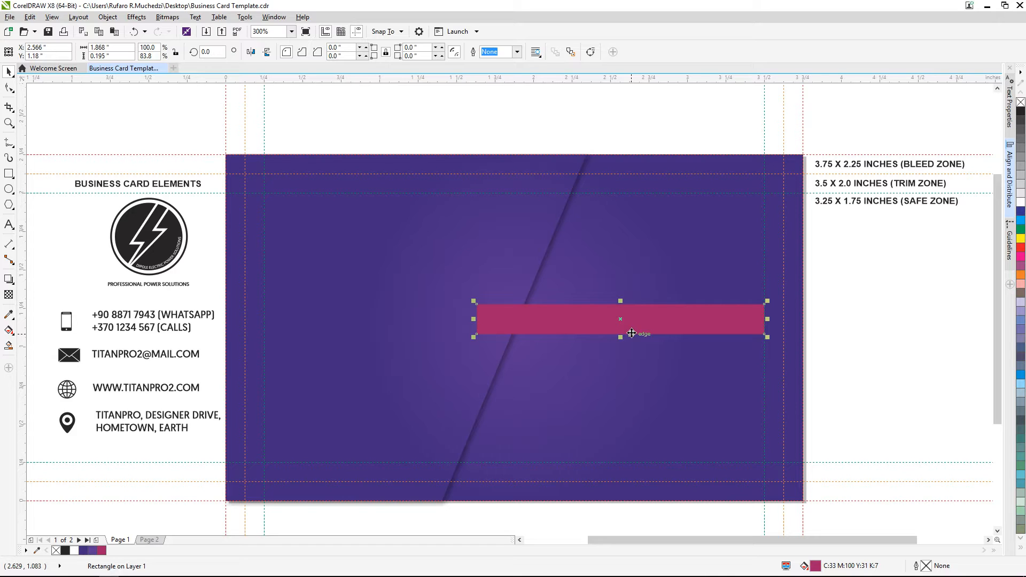
pyautogui.moveTo(619, 320); pyautogui.dragTo(622, 356)
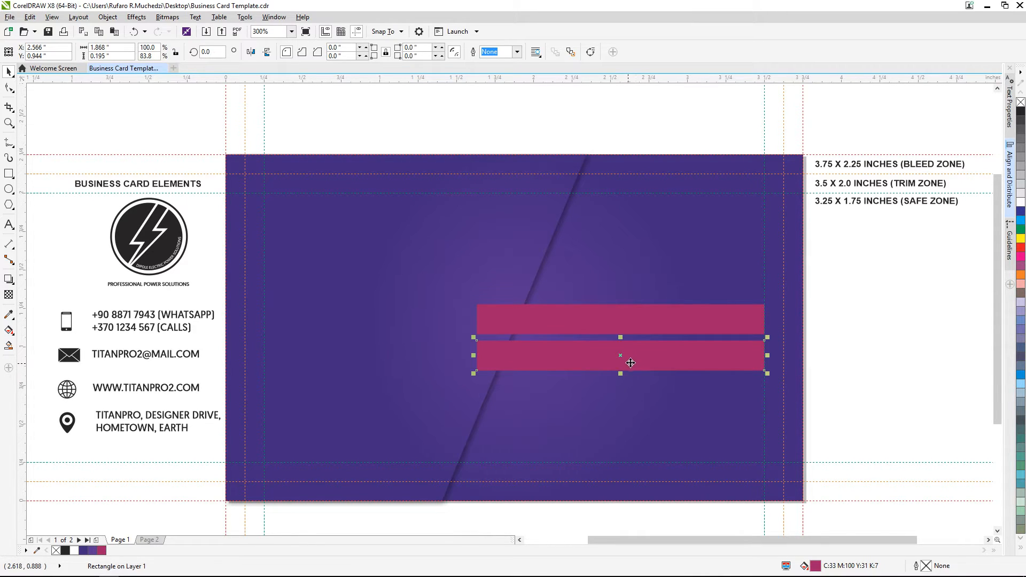
pyautogui.moveTo(630, 357); pyautogui.dragTo(645, 432)
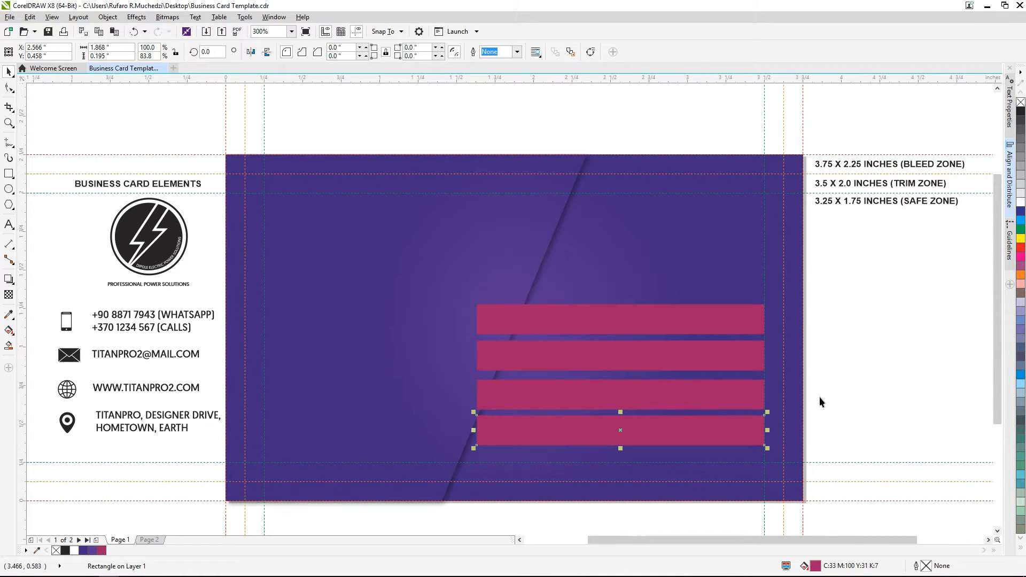
# Step: Move the three lower bars up so that narrow, roughly equal gaps separate all four bars
pyautogui.click(647, 353)
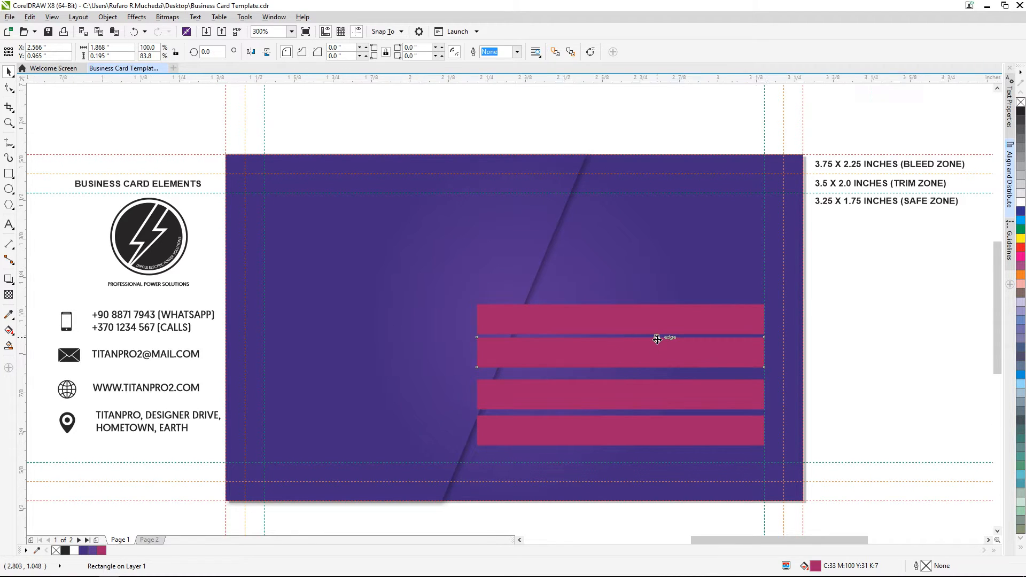
pyautogui.scroll(2, 660, 335)
pyautogui.scroll(-2, 613, 335)
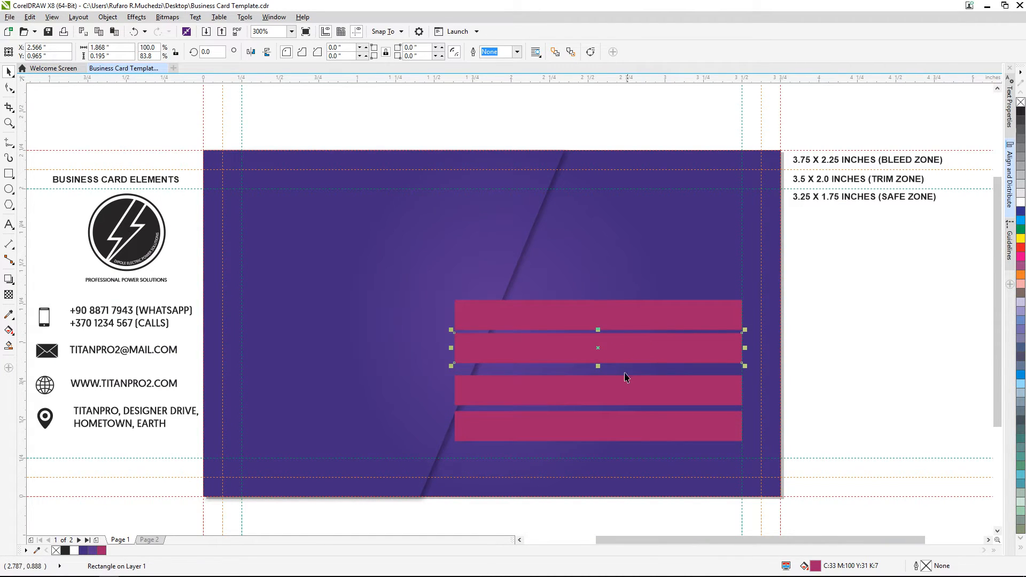
pyautogui.moveTo(626, 373); pyautogui.dragTo(625, 371)
pyautogui.moveTo(639, 428); pyautogui.dragTo(638, 413)
pyautogui.click(819, 437)
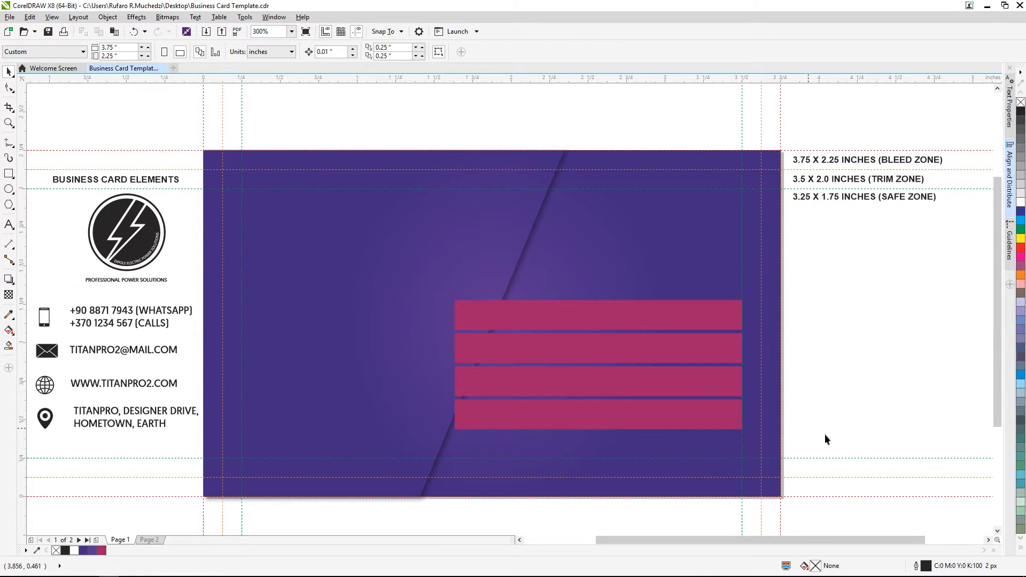
# Step: Distribute the four magenta bars vertically by their centers so the gaps between them are equal
pyautogui.moveTo(820, 446); pyautogui.dragTo(336, 277)
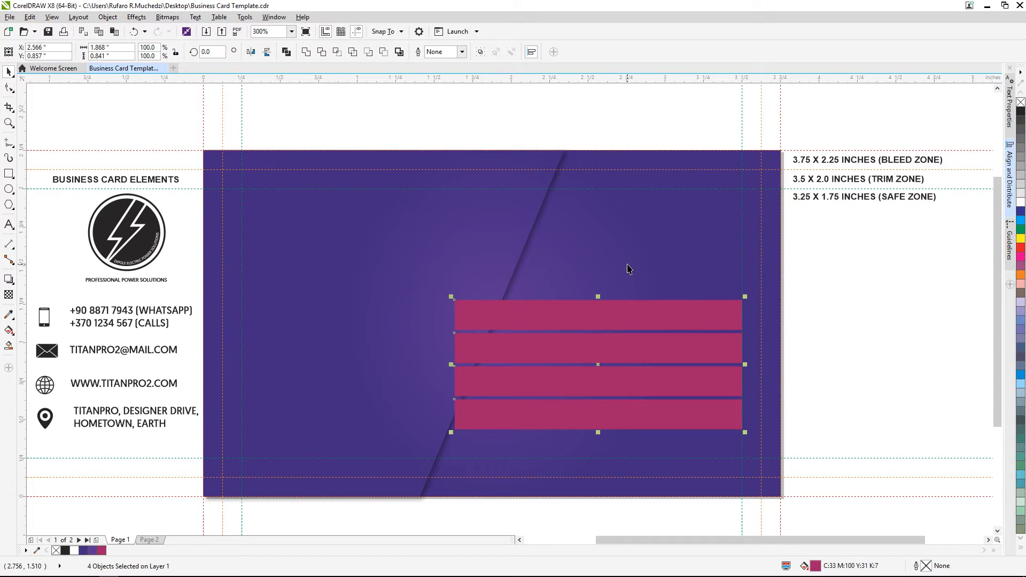
pyautogui.click(107, 18)
pyautogui.moveTo(230, 140)
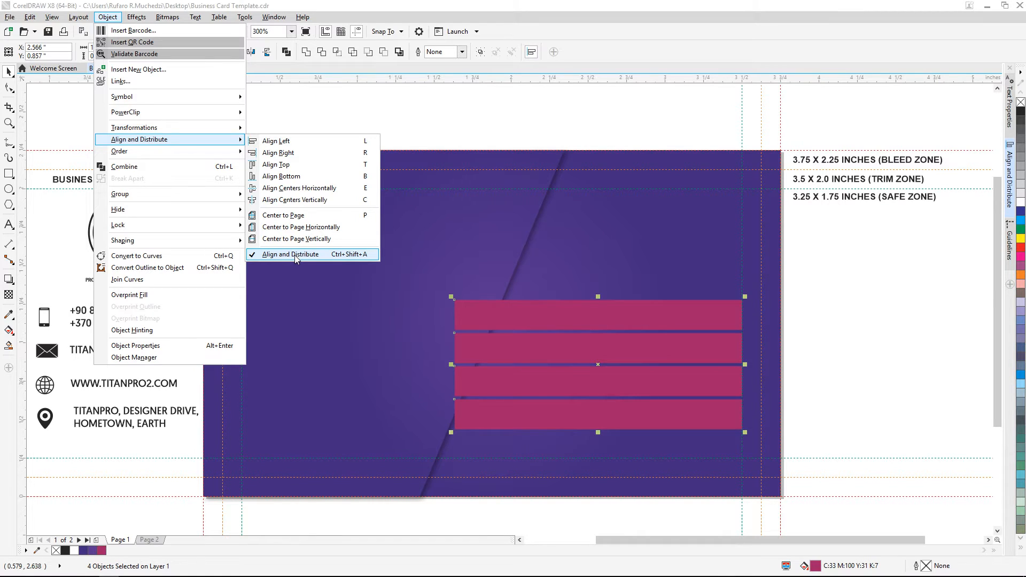
pyautogui.click(281, 256)
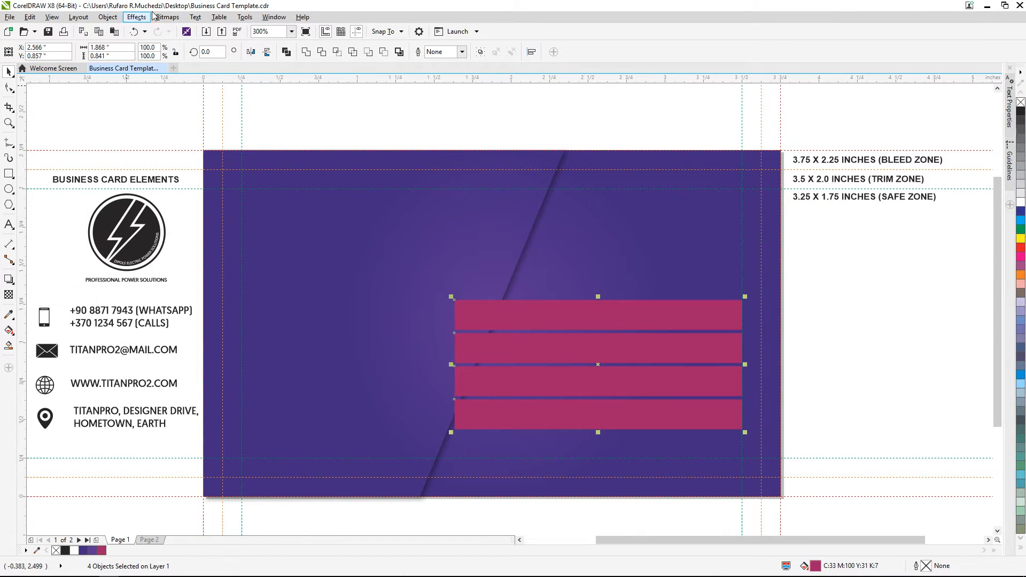
pyautogui.click(107, 18)
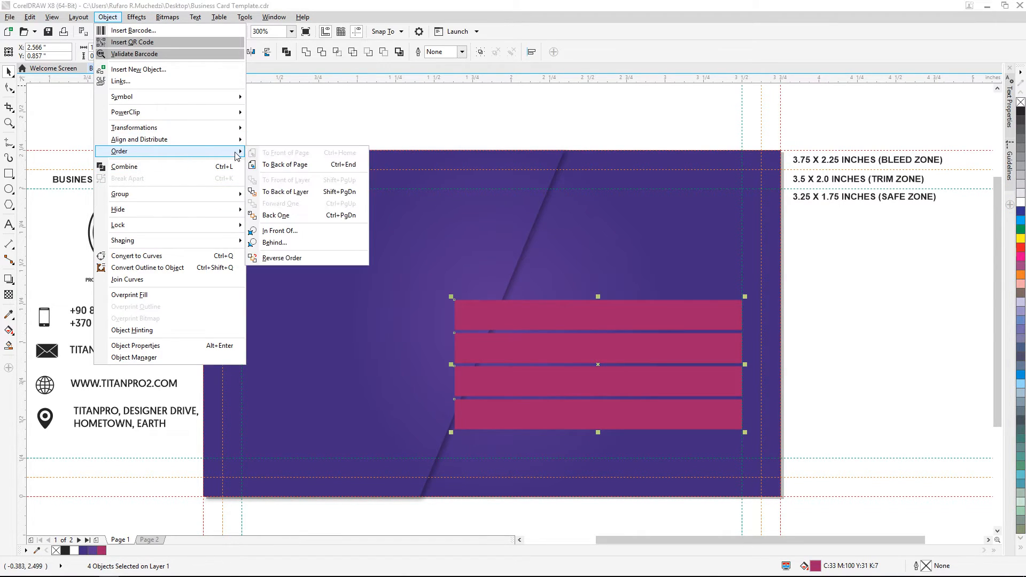
pyautogui.moveTo(216, 140)
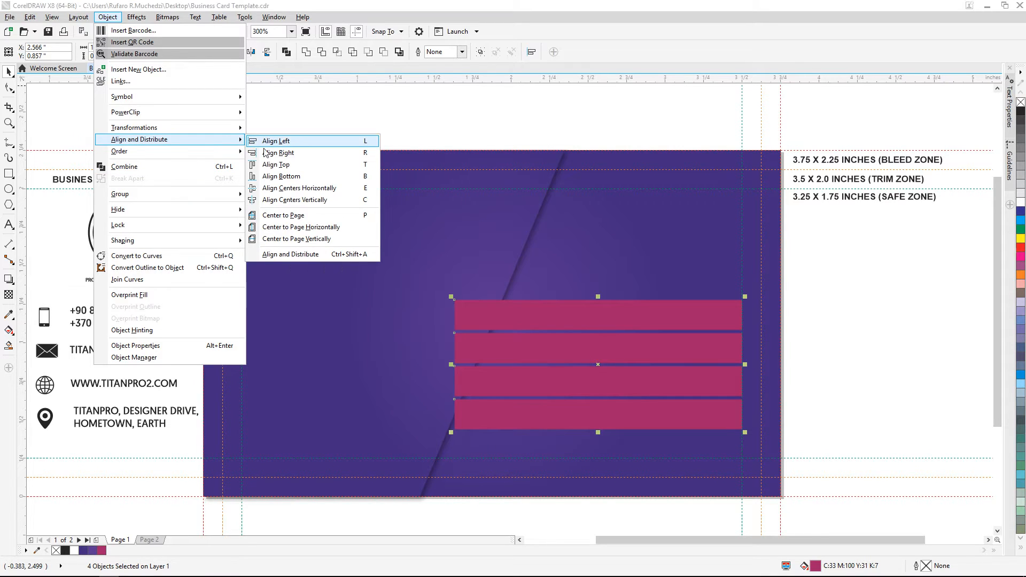
pyautogui.click(288, 255)
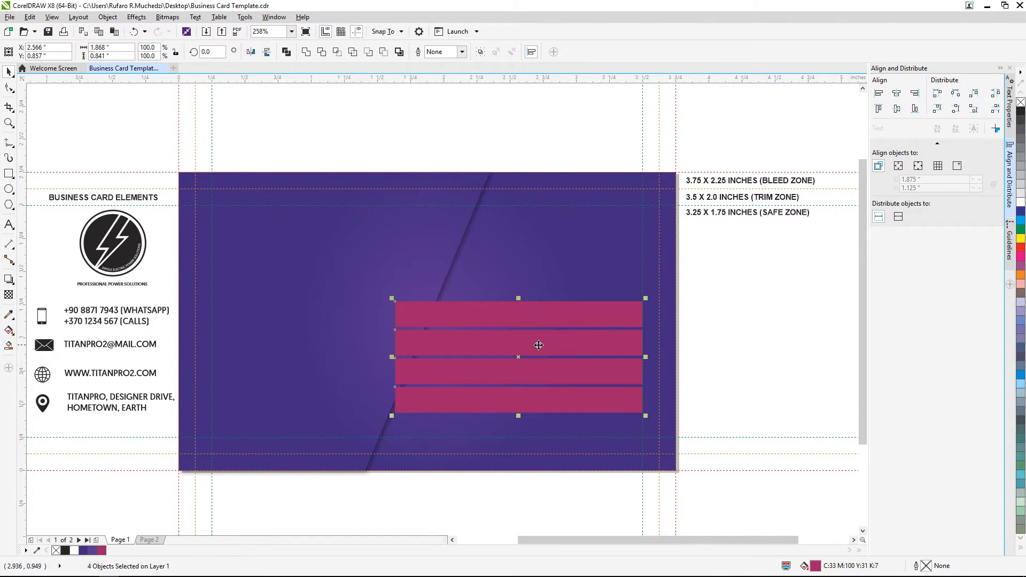
pyautogui.click(959, 111)
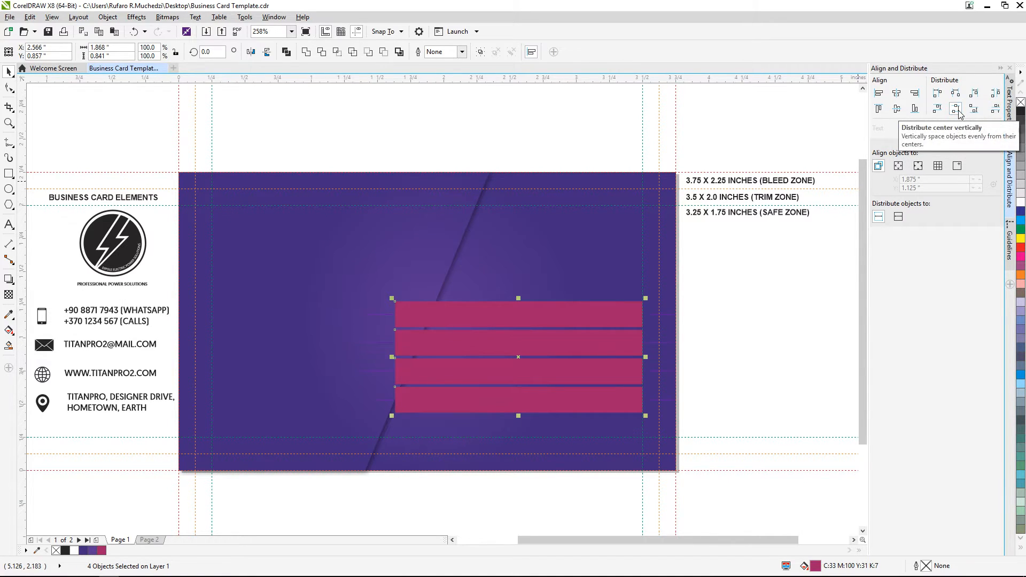
pyautogui.scroll(2, 527, 357)
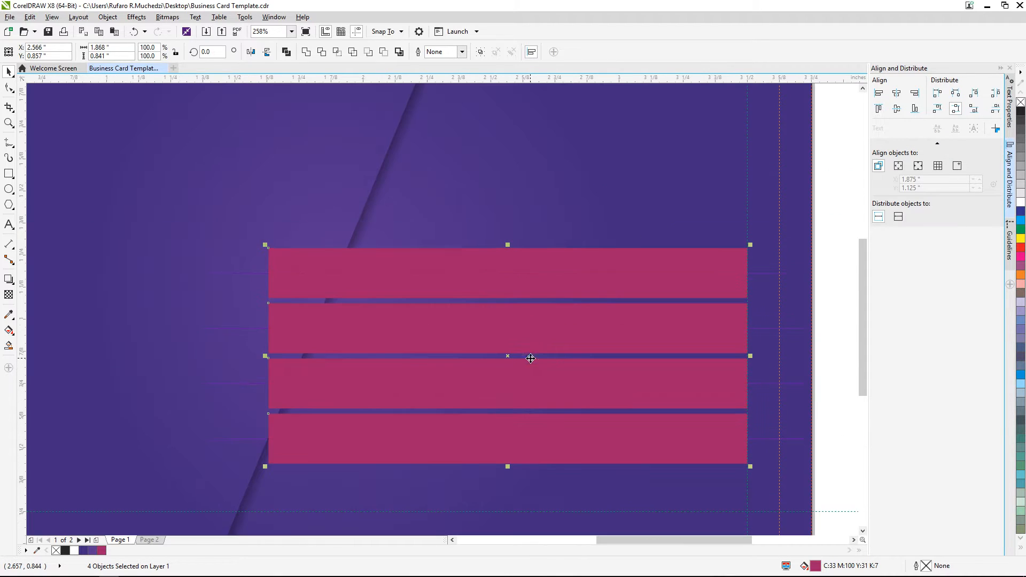
pyautogui.scroll(-2, 519, 350)
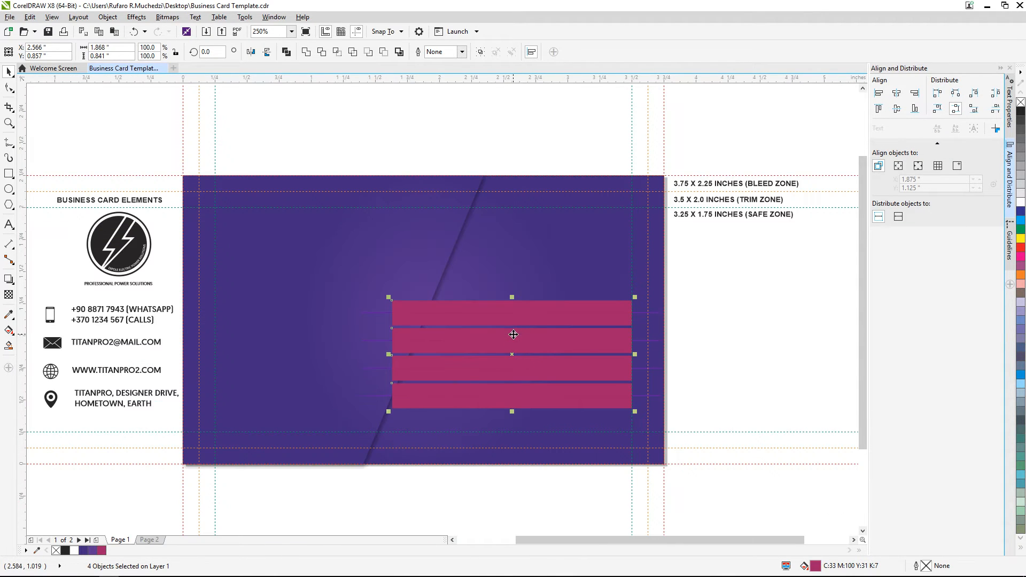
pyautogui.scroll(2, 513, 334)
pyautogui.scroll(-2, 514, 335)
pyautogui.click(697, 405)
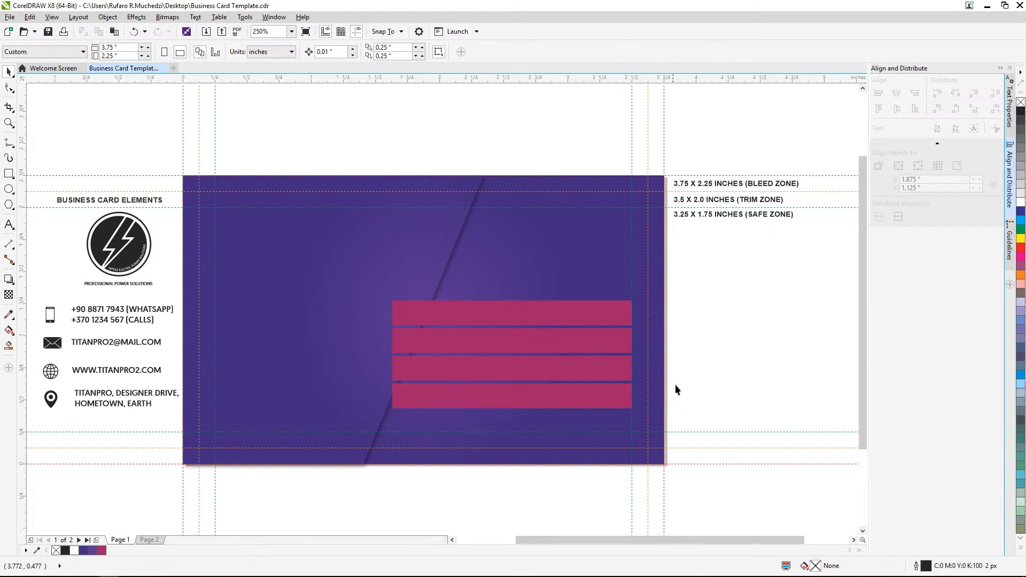
# Step: Align the right edges of the four bars and move the stack up by about 0.09 inch along the safe-zone guideline
pyautogui.moveTo(682, 417); pyautogui.dragTo(306, 279)
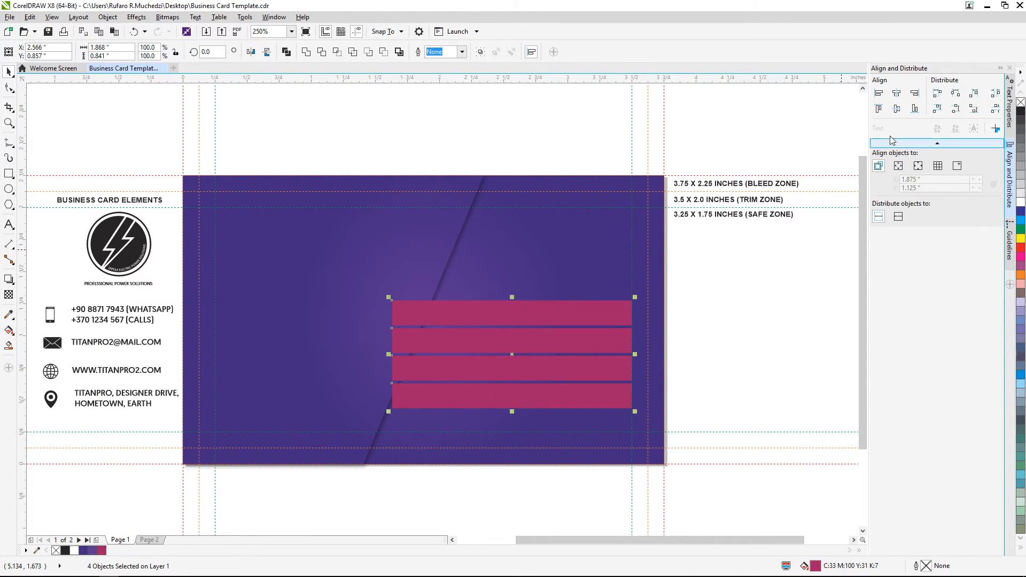
pyautogui.click(915, 95)
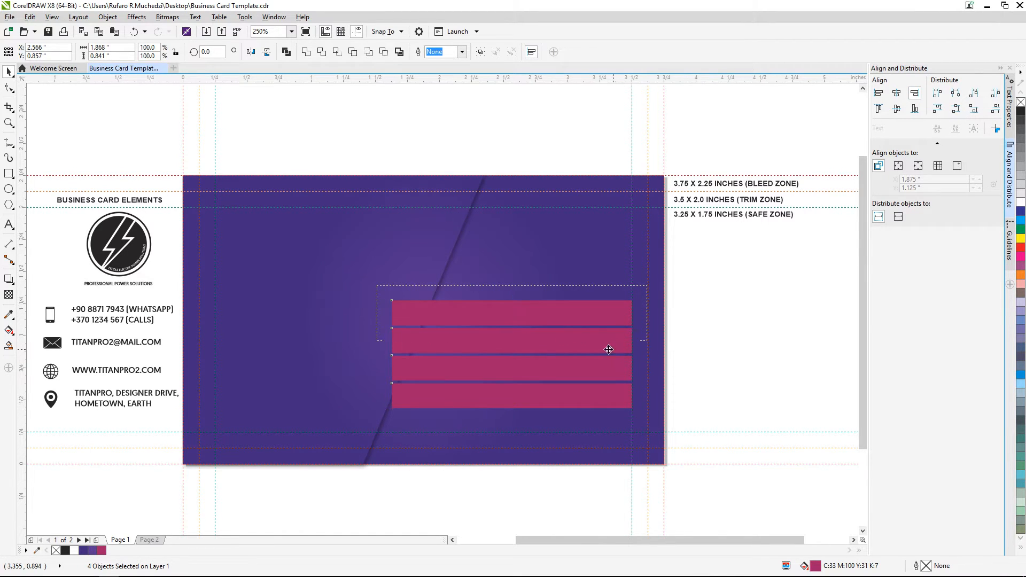
pyautogui.moveTo(607, 350); pyautogui.dragTo(633, 335)
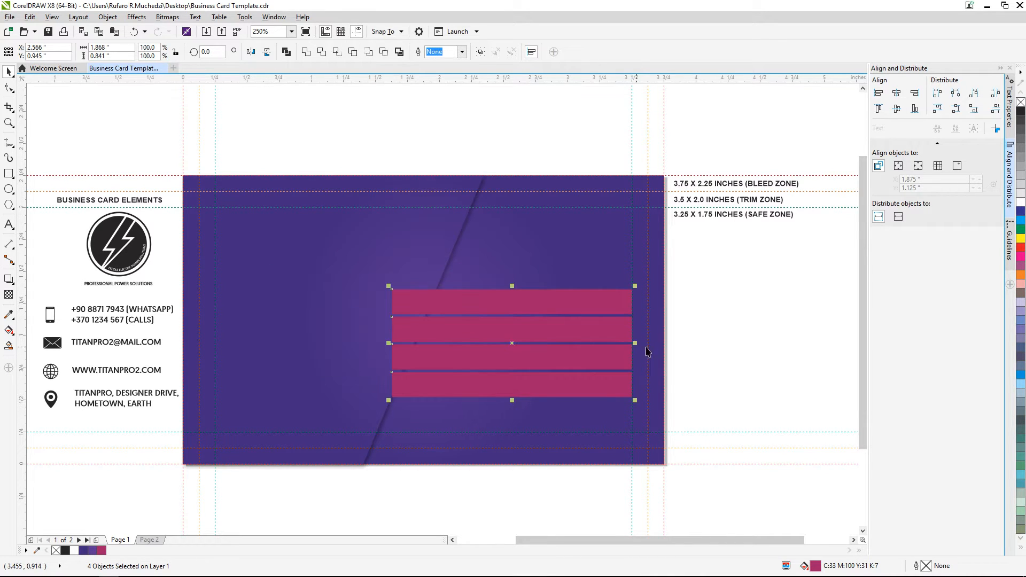
pyautogui.scroll(1, 646, 338)
pyautogui.scroll(-1, 637, 337)
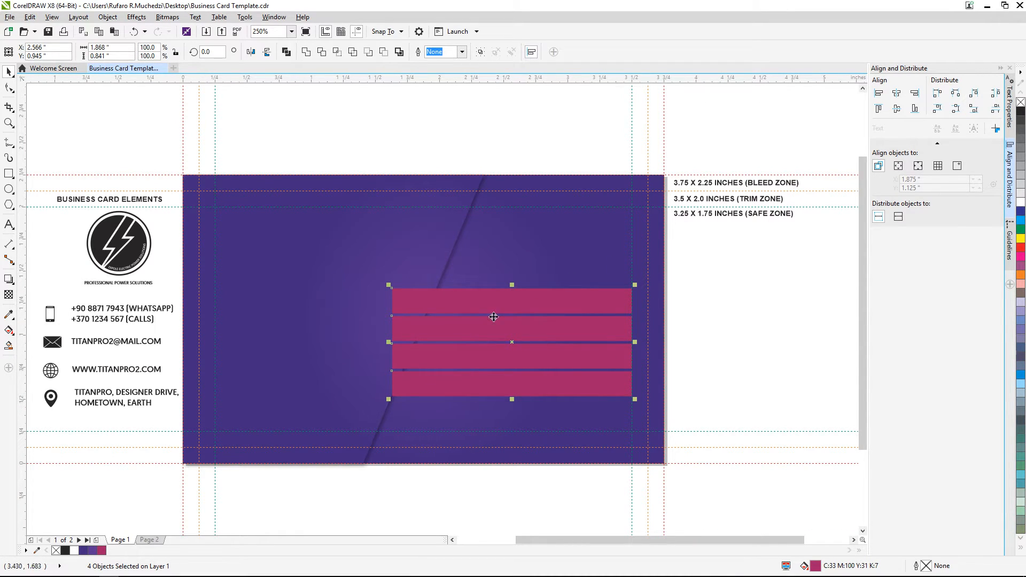
# Step: Stretch the four bars leftward to about 2.19 inches wide so they extend well past the slanted panel's edge
pyautogui.moveTo(389, 341); pyautogui.dragTo(348, 342)
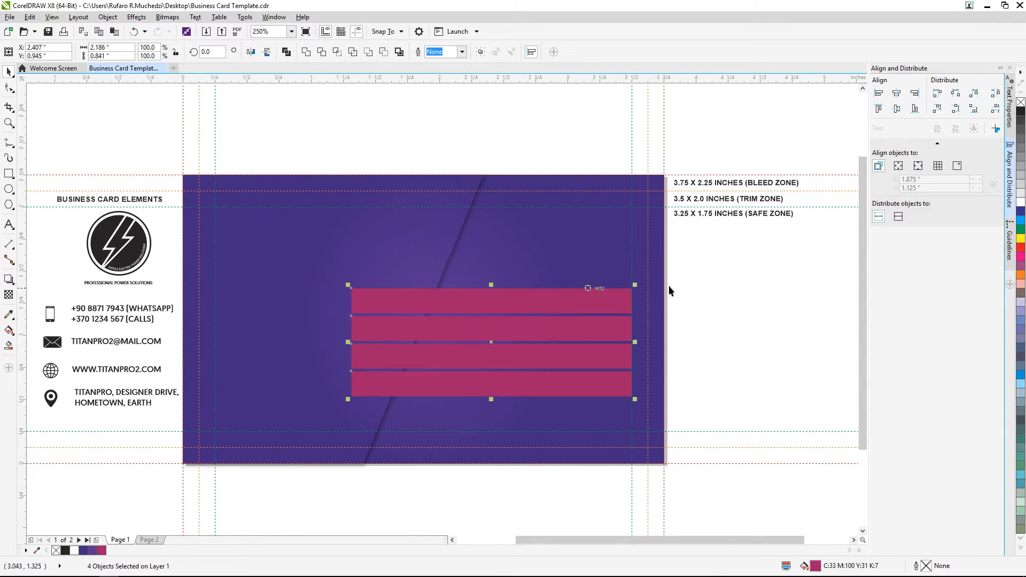
pyautogui.click(759, 314)
pyautogui.scroll(2, 327, 362)
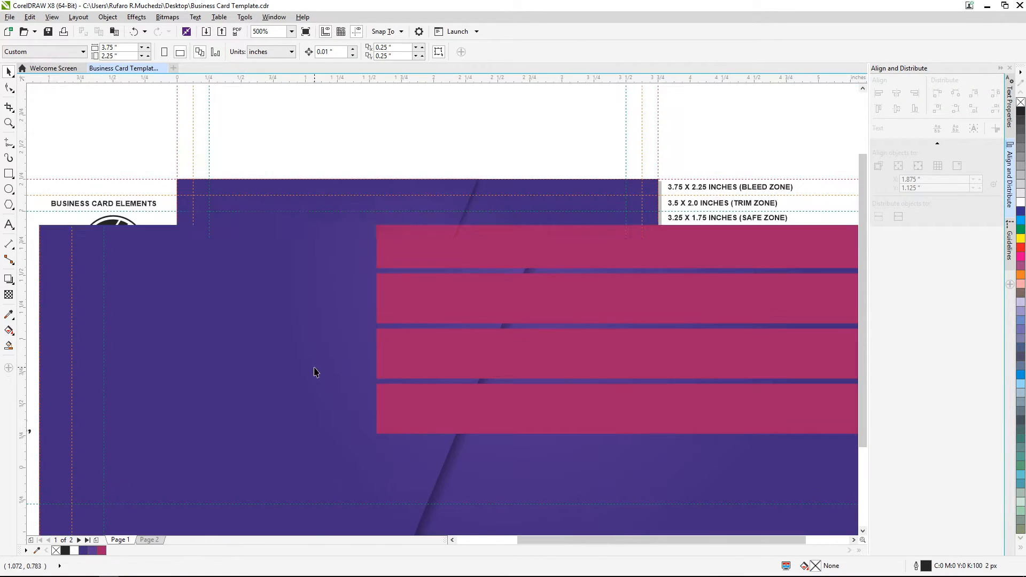
pyautogui.scroll(-2, 314, 372)
# Step: Bring the slanted gradient panel and its shadow in front of the magenta bars so it cuts off their left ends
pyautogui.click(293, 377)
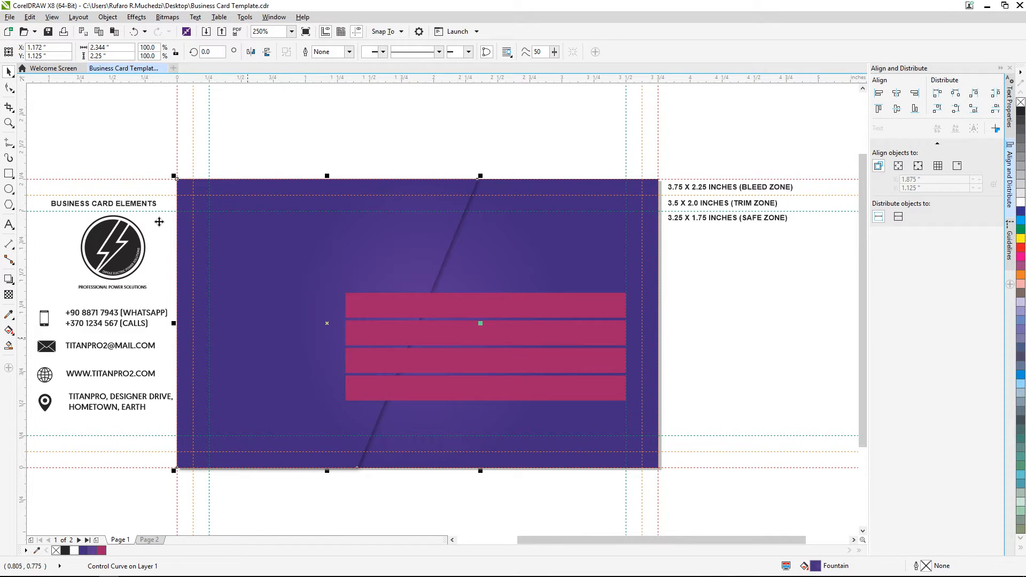
pyautogui.click(108, 16)
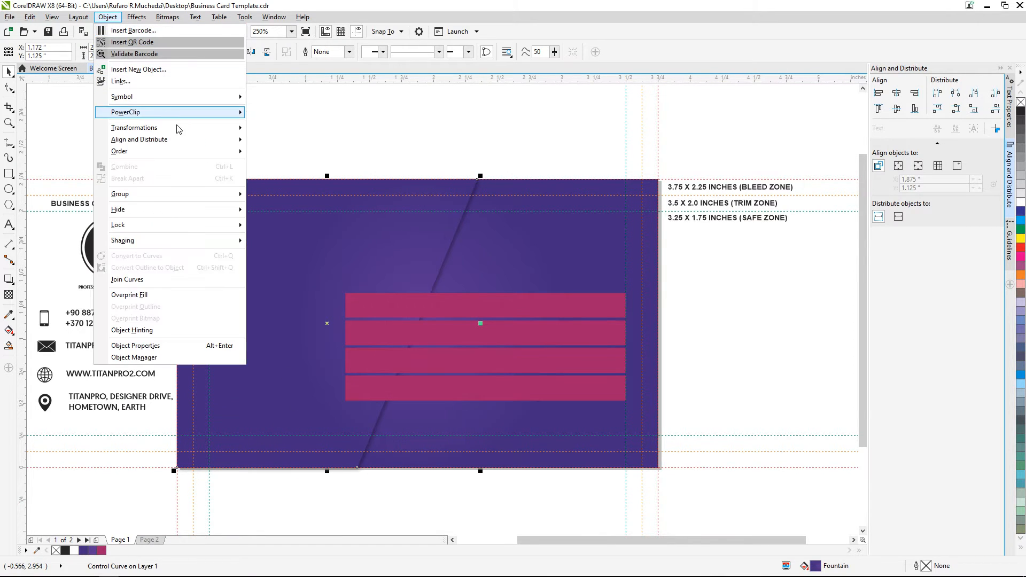
pyautogui.click(300, 157)
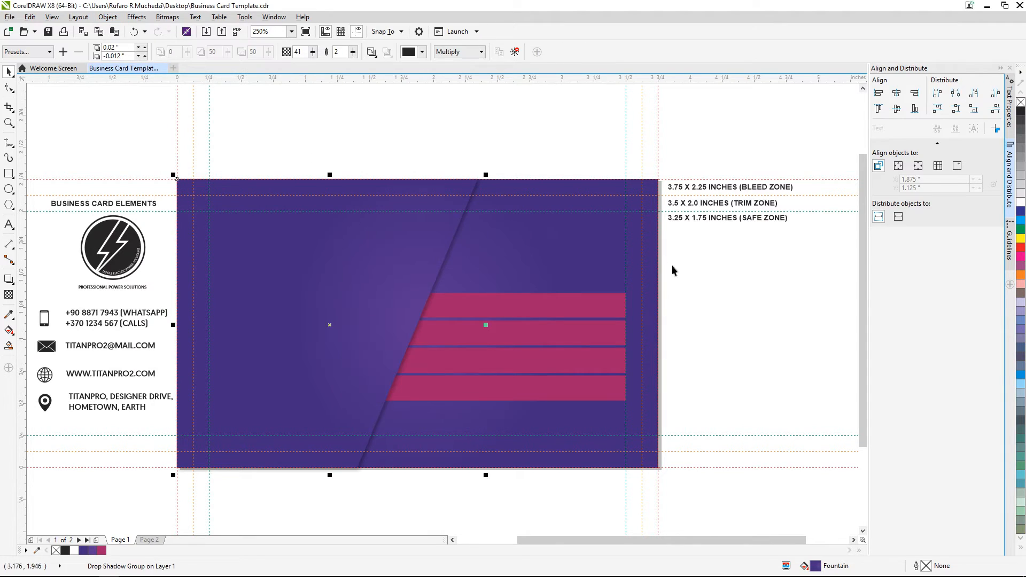
pyautogui.click(738, 316)
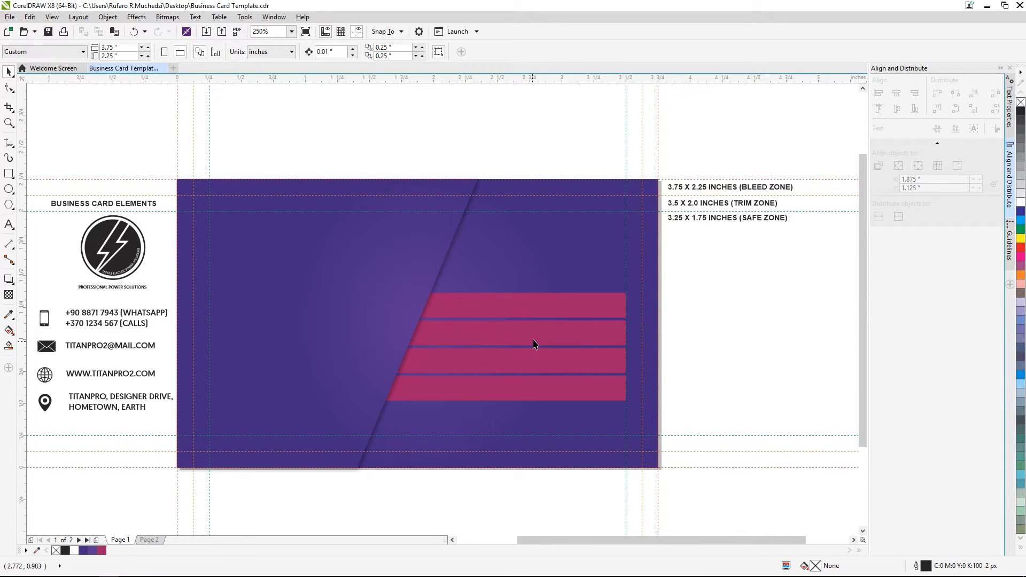
pyautogui.scroll(-2, 539, 345)
pyautogui.scroll(2, 517, 345)
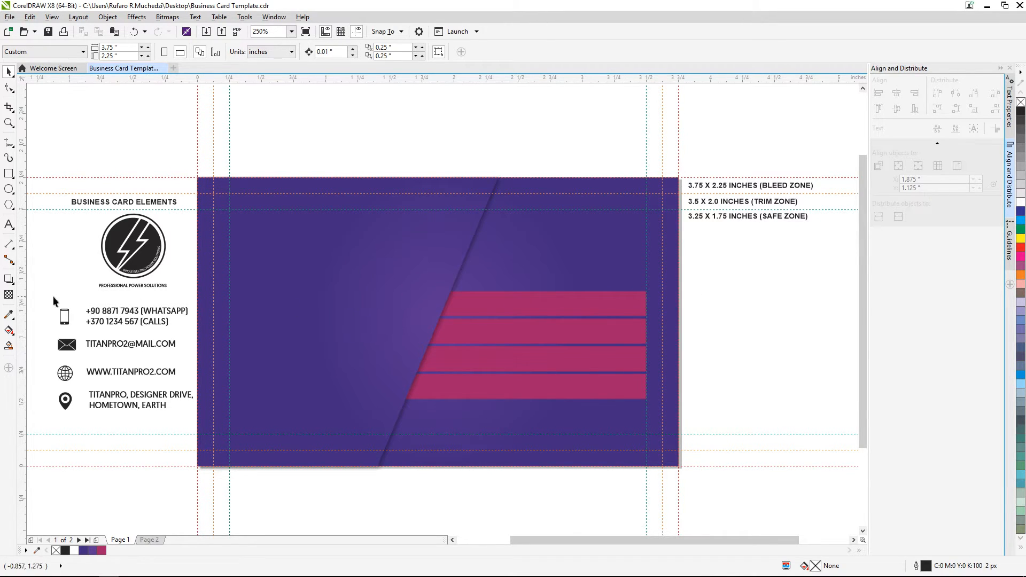
# Step: Move the phone, envelope, globe and location icons together onto the left part of the magenta bars, one per bar
pyautogui.click(64, 317)
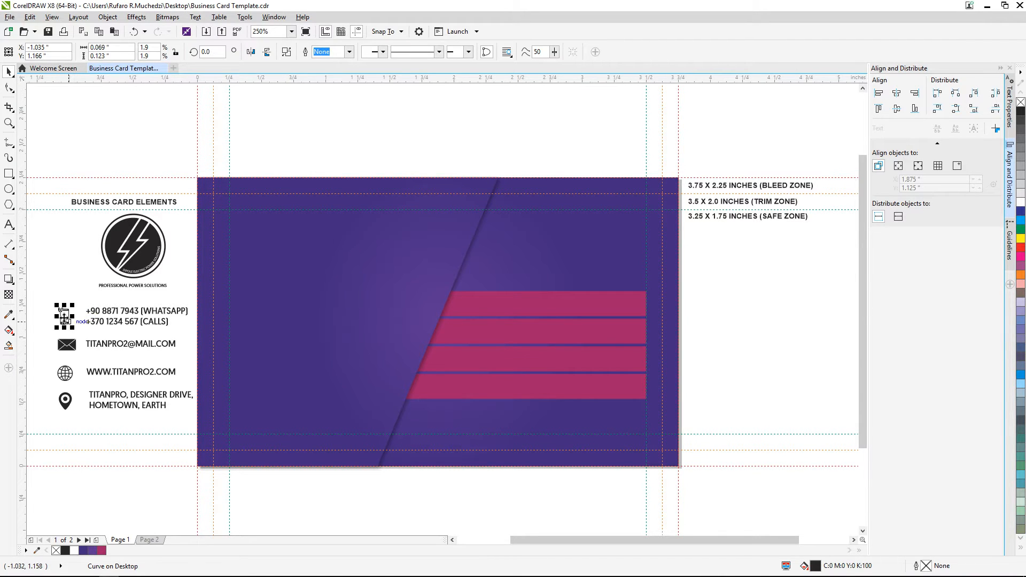
pyautogui.moveTo(46, 295); pyautogui.dragTo(89, 429)
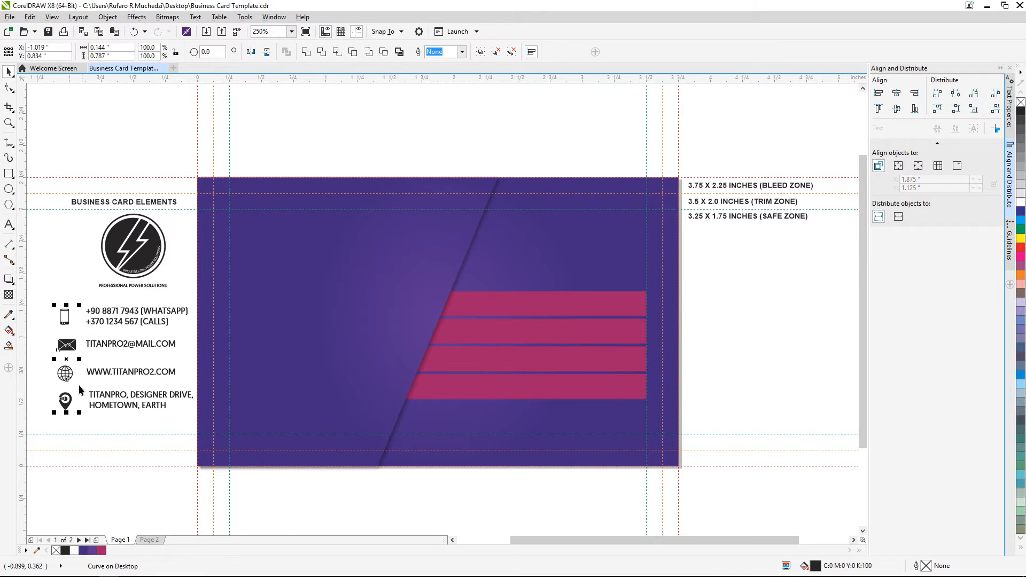
pyautogui.moveTo(66, 350); pyautogui.dragTo(469, 338)
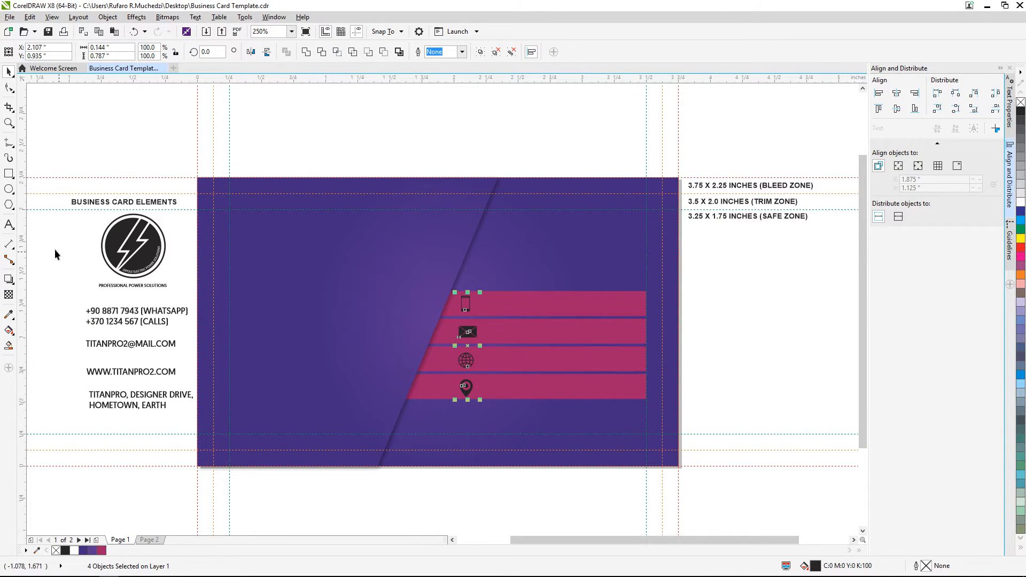
# Step: Draw a straight line about 1.32 inches tall along the slanted panel's edge and give it a white outline
pyautogui.click(9, 142)
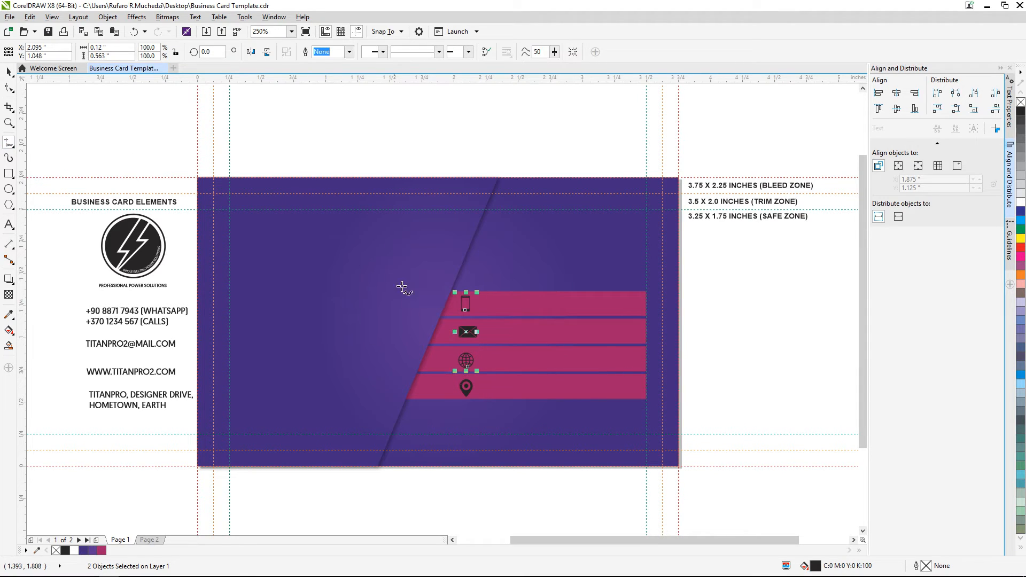
pyautogui.click(396, 423)
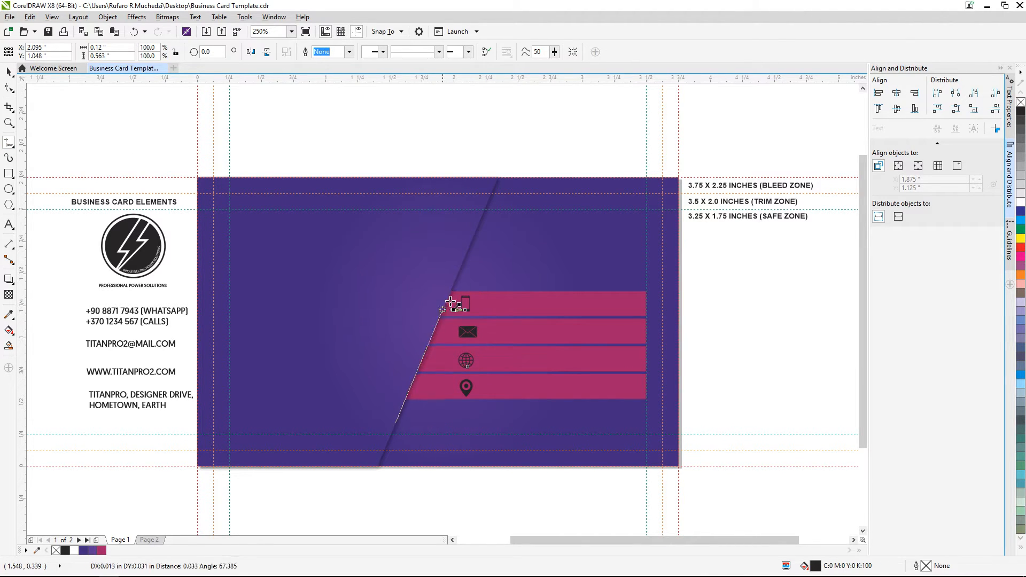
pyautogui.click(467, 254)
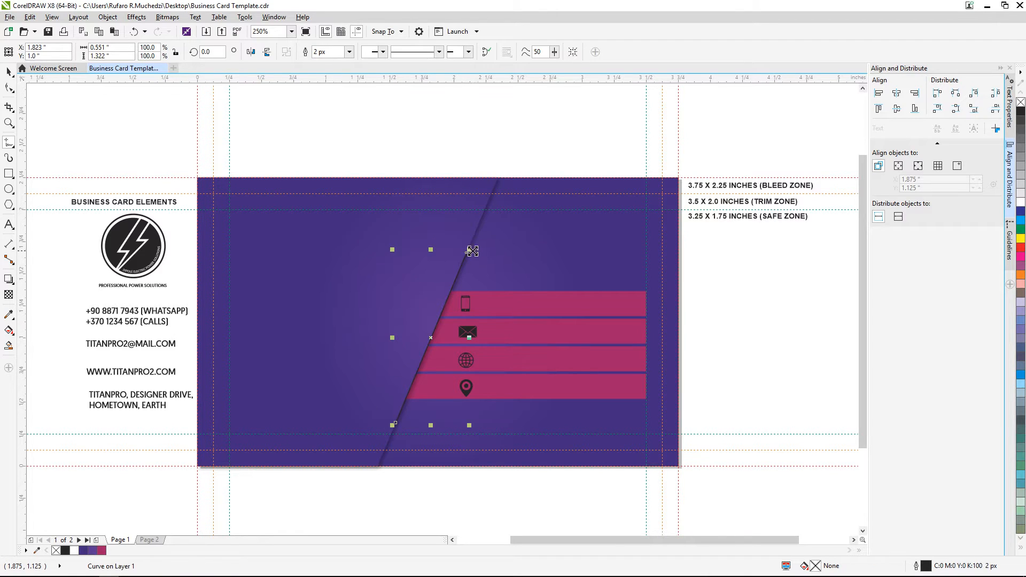
pyautogui.click(9, 71)
pyautogui.rightClick(1020, 202)
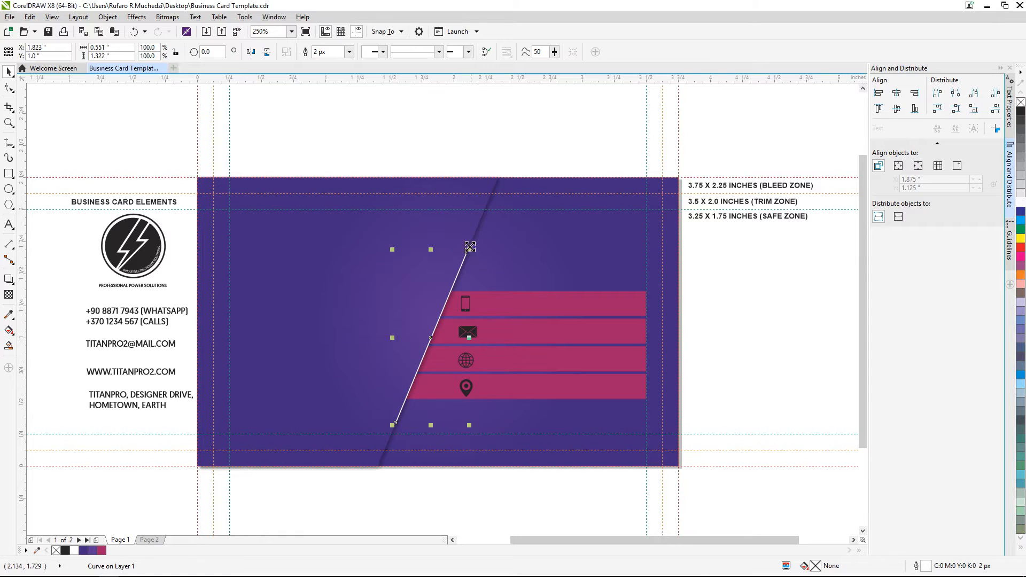
# Step: Enlarge the white line to about 2 inches tall and shift it right onto the bars, parallel to the panel's edge
pyautogui.moveTo(471, 247); pyautogui.dragTo(492, 206)
pyautogui.scroll(2, 431, 340)
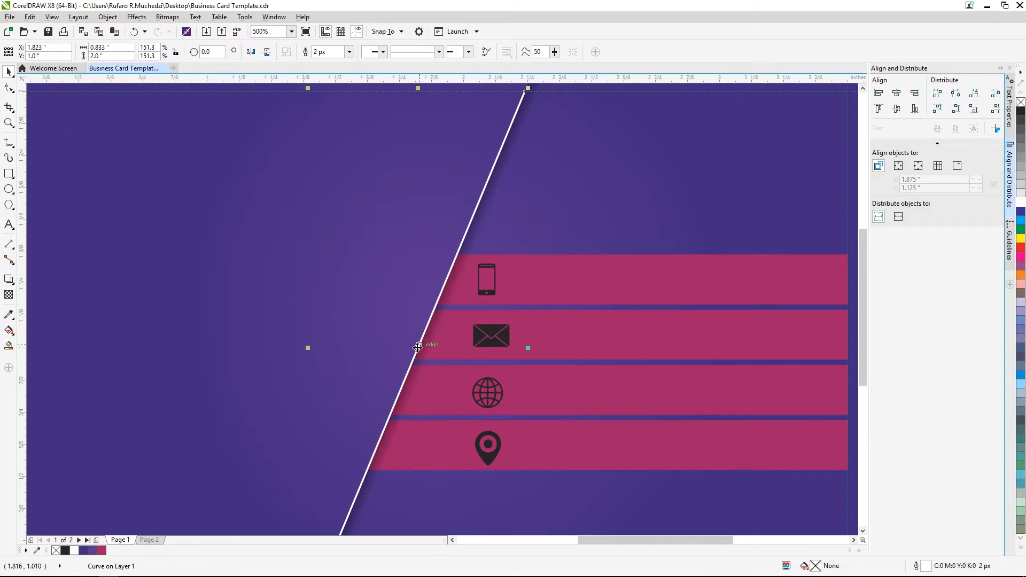
pyautogui.moveTo(420, 346); pyautogui.dragTo(452, 338)
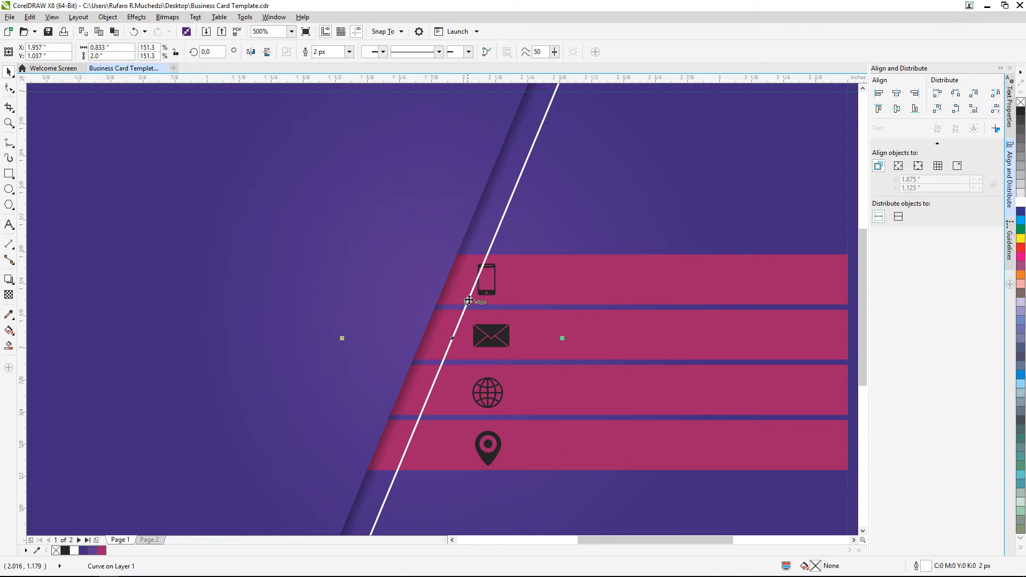
pyautogui.moveTo(477, 281); pyautogui.dragTo(486, 280)
# Step: Examine how the four contact icons sit relative to the slanted white line
pyautogui.scroll(-1, 486, 280)
pyautogui.scroll(1, 482, 291)
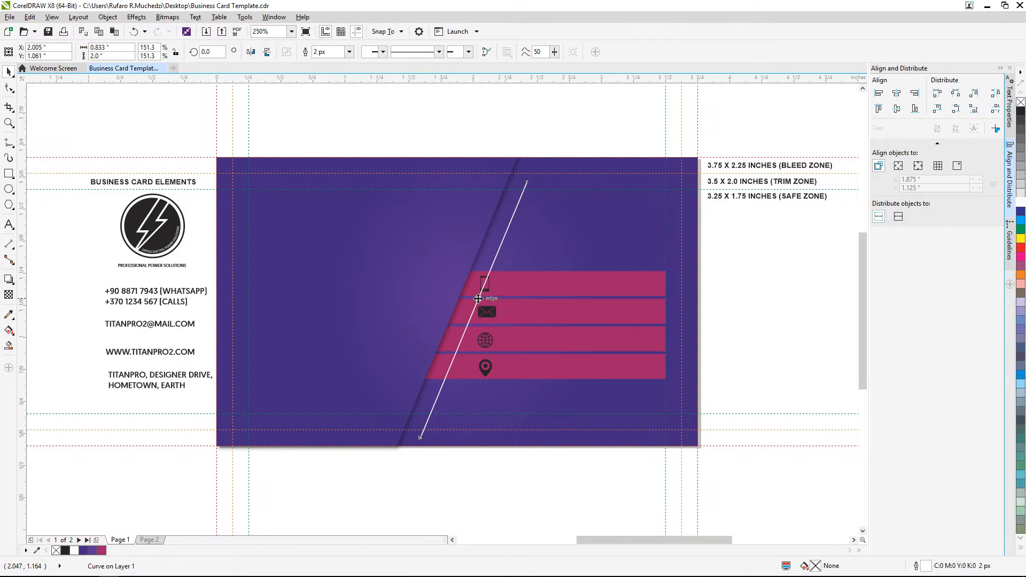
pyautogui.scroll(1, 483, 292)
pyautogui.scroll(-2, 514, 294)
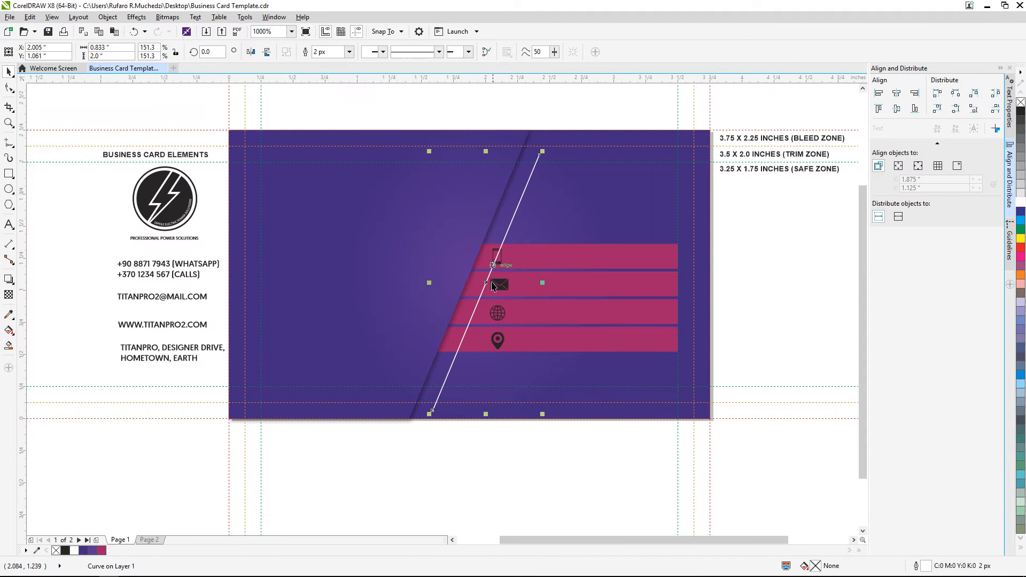
pyautogui.scroll(1, 495, 264)
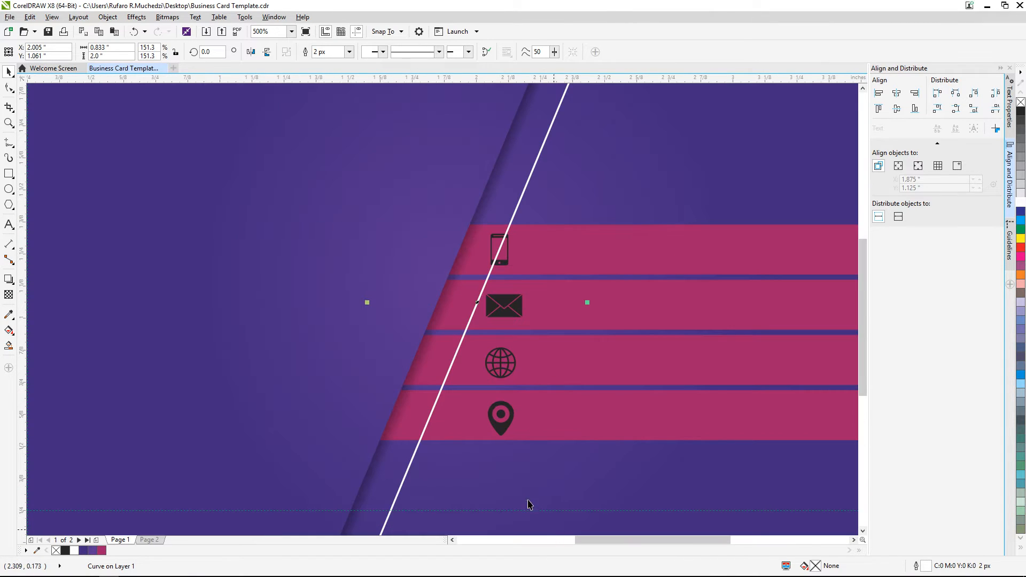
pyautogui.scroll(-1, 529, 504)
pyautogui.scroll(1, 515, 365)
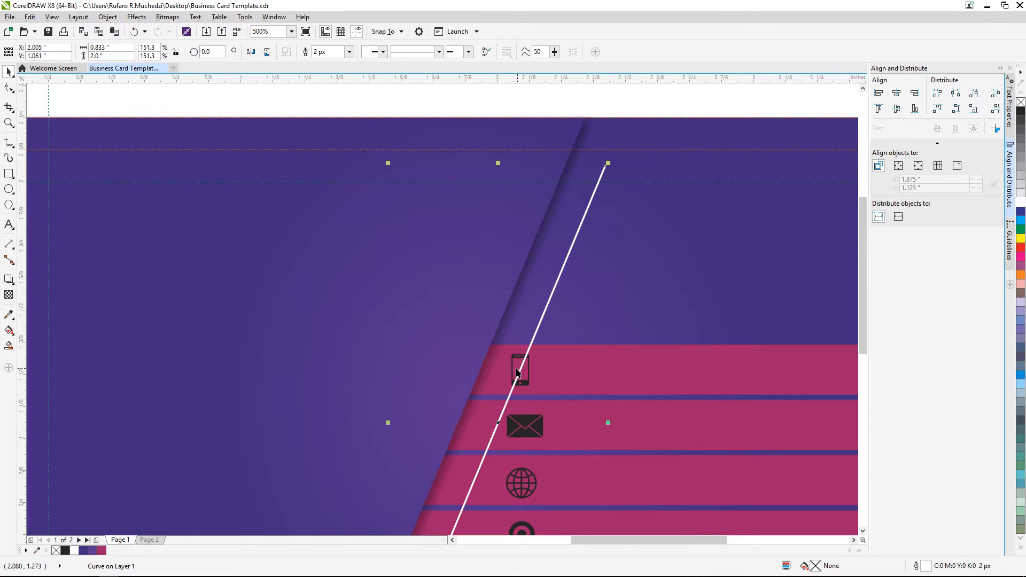
pyautogui.click(516, 370)
pyautogui.scroll(-1, 522, 371)
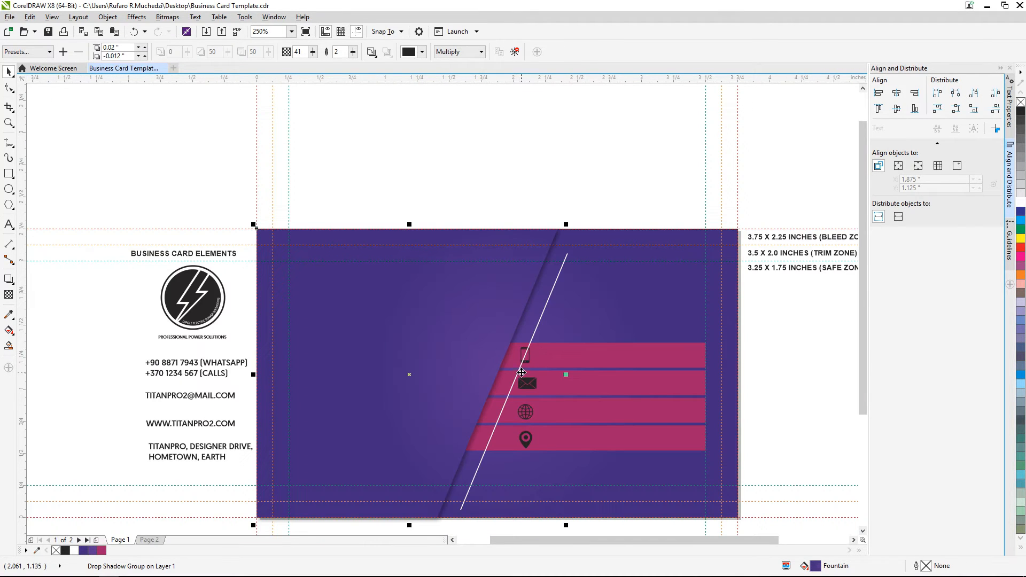
# Step: Add four horizontal guidelines, one through the vertical middle of each magenta bar
pyautogui.scroll(1, 523, 377)
pyautogui.scroll(-1, 531, 384)
pyautogui.scroll(1, 537, 388)
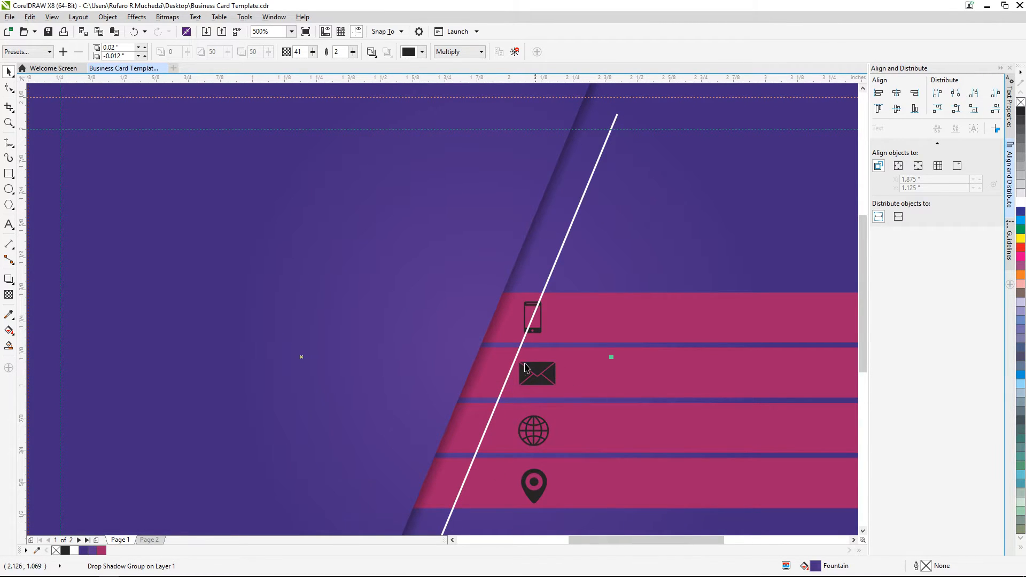
pyautogui.scroll(-1, 525, 367)
pyautogui.click(555, 526)
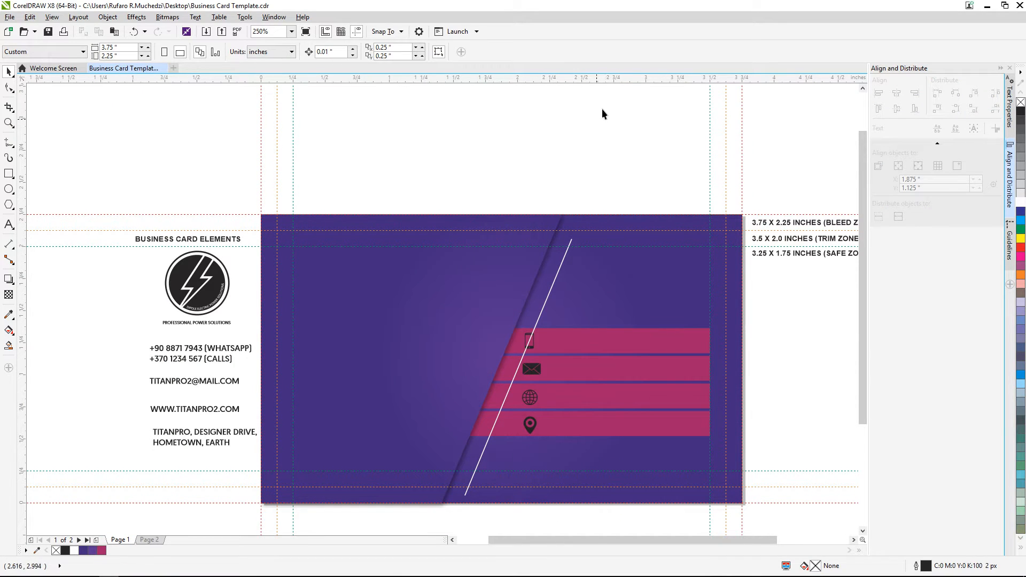
pyautogui.moveTo(593, 78); pyautogui.dragTo(608, 325)
pyautogui.moveTo(607, 341); pyautogui.dragTo(573, 344)
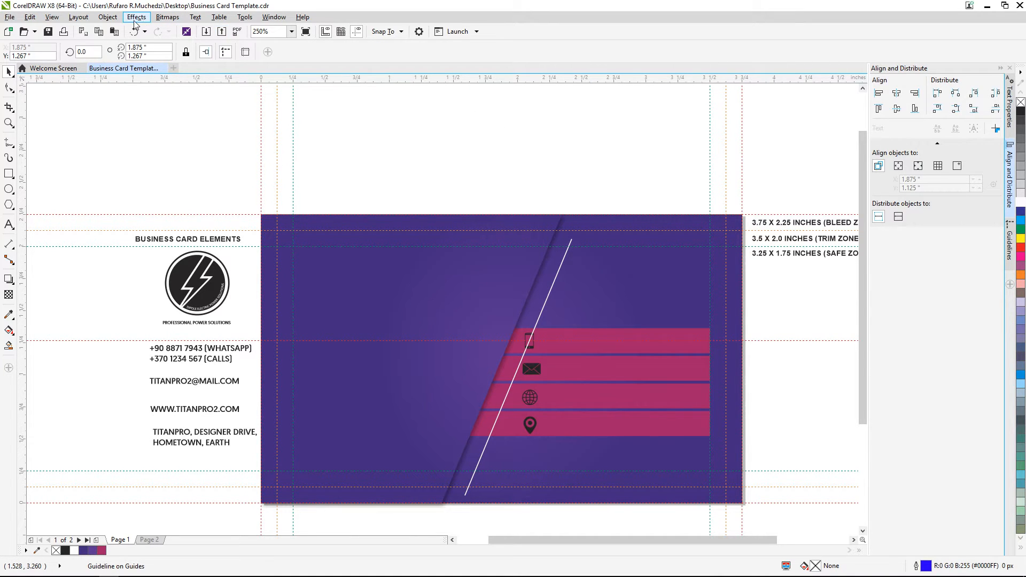
pyautogui.click(52, 17)
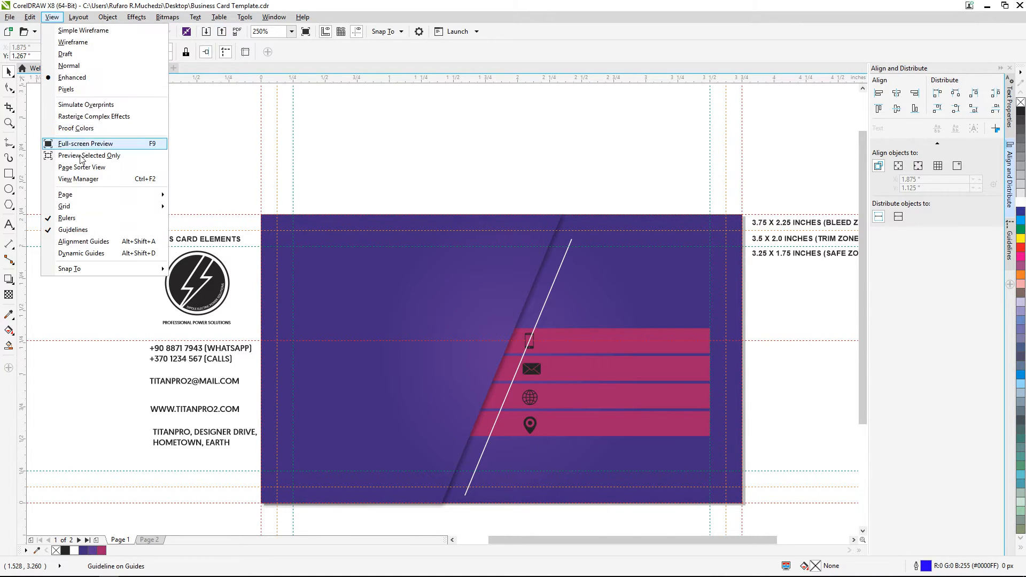
pyautogui.click(548, 82)
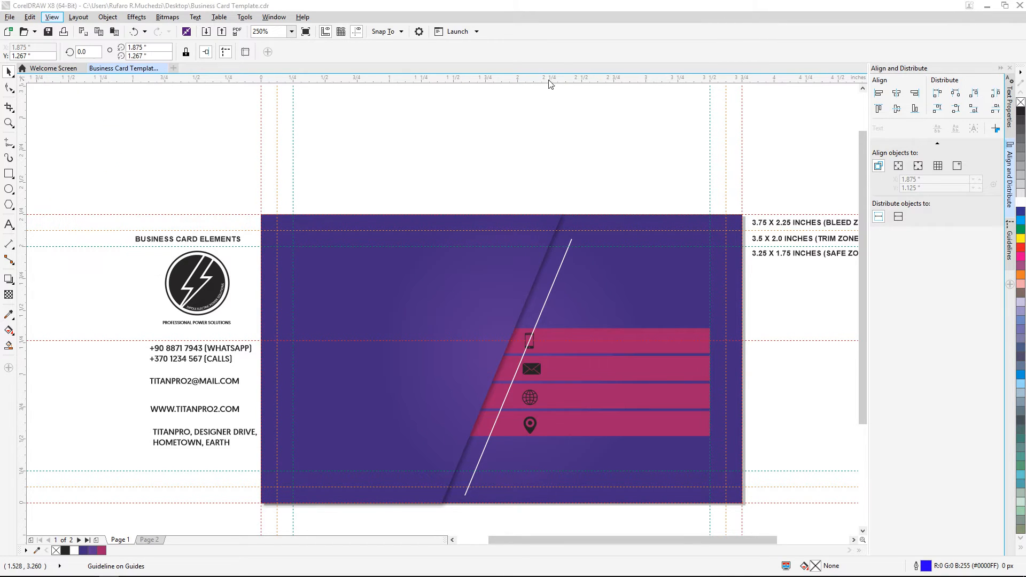
pyautogui.moveTo(586, 370); pyautogui.dragTo(572, 396)
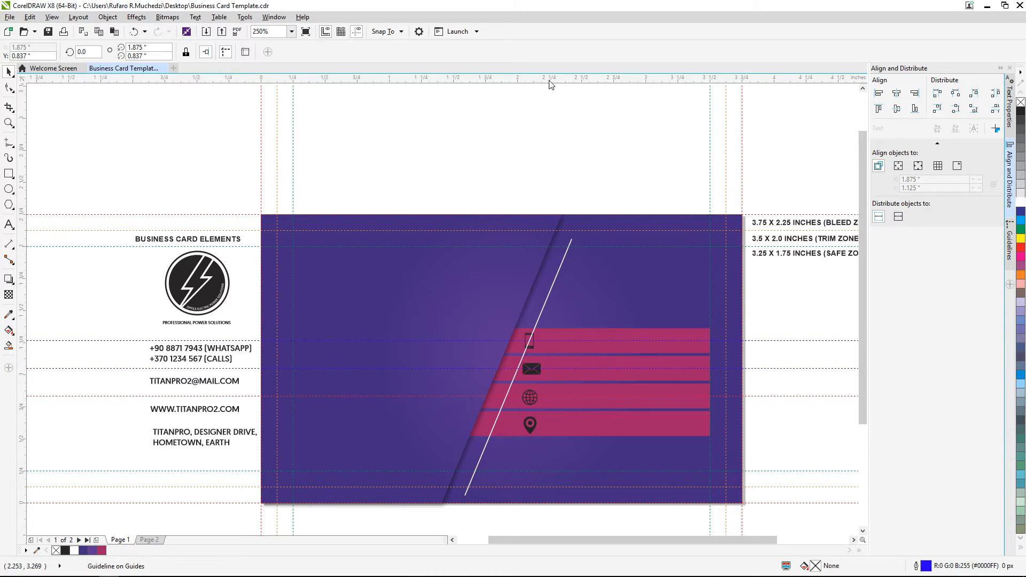
pyautogui.moveTo(603, 430); pyautogui.dragTo(566, 424)
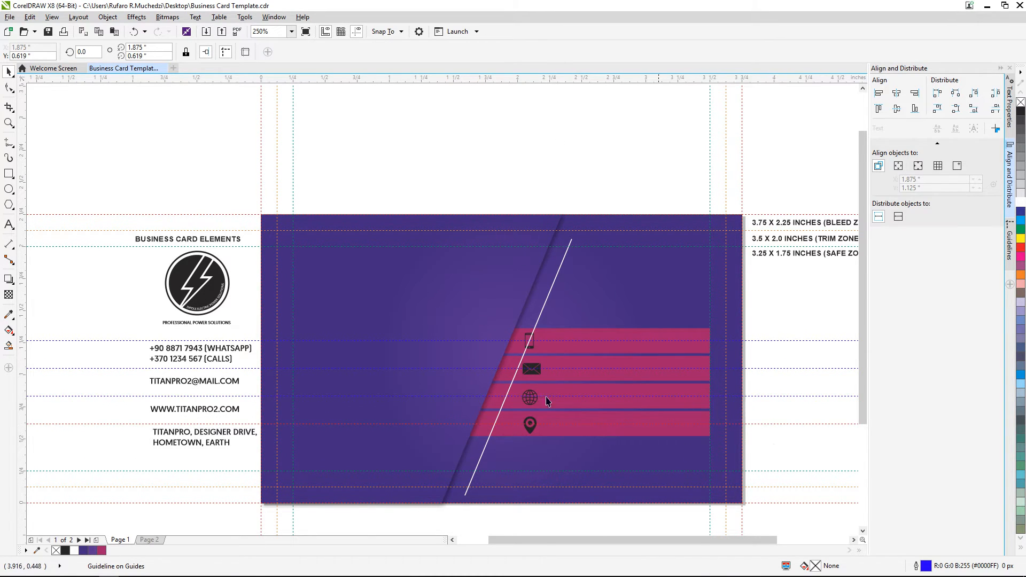
# Step: Move the envelope, globe and location icons so each is centred where the slanted white line meets its bar's guideline
pyautogui.scroll(2, 527, 412)
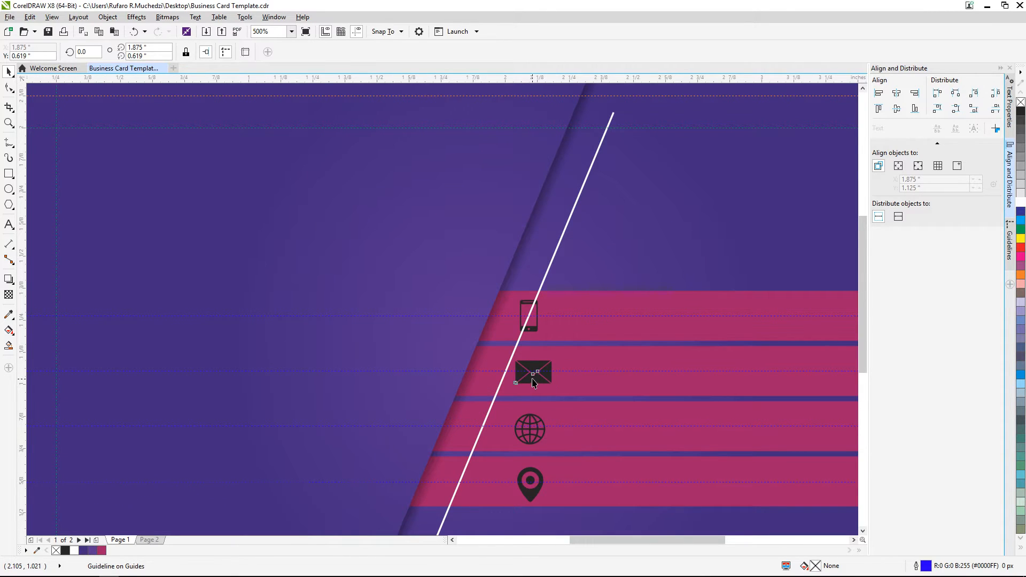
pyautogui.click(534, 377)
pyautogui.moveTo(536, 373); pyautogui.dragTo(507, 373)
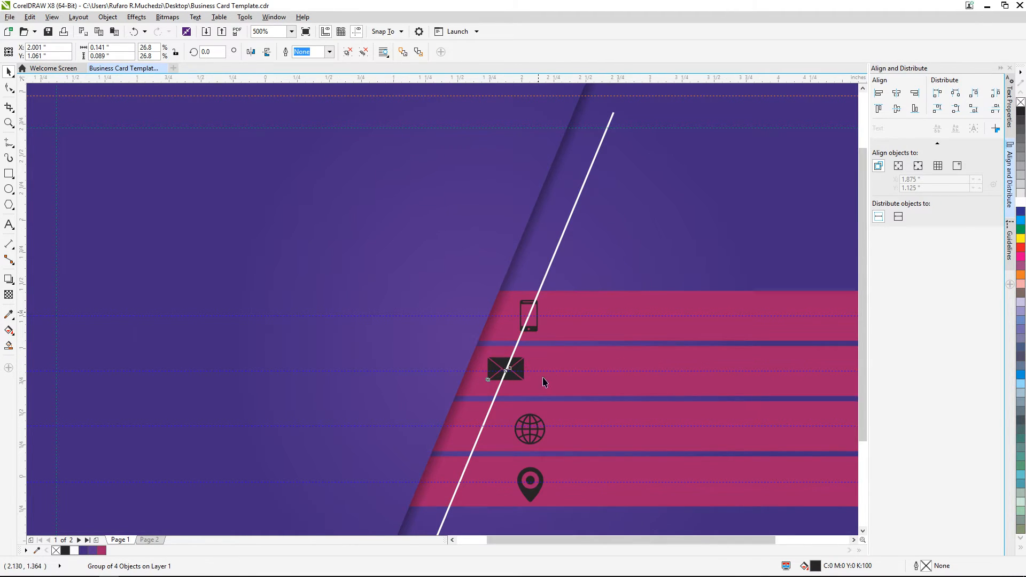
pyautogui.scroll(-2, 541, 381)
pyautogui.click(532, 357)
pyautogui.moveTo(532, 357); pyautogui.dragTo(485, 348)
pyautogui.click(532, 402)
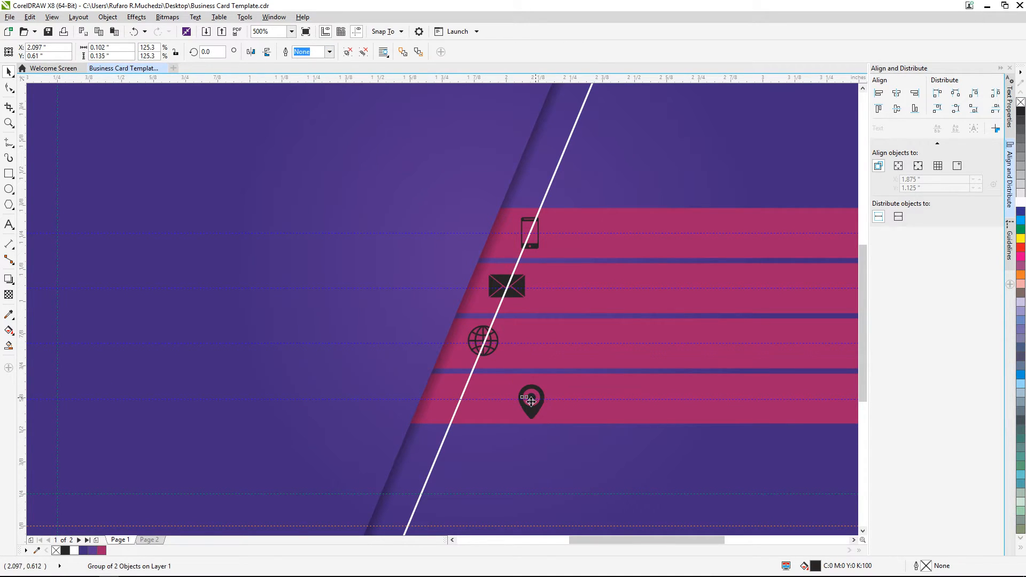
pyautogui.moveTo(531, 402); pyautogui.dragTo(462, 402)
pyautogui.scroll(-1, 508, 385)
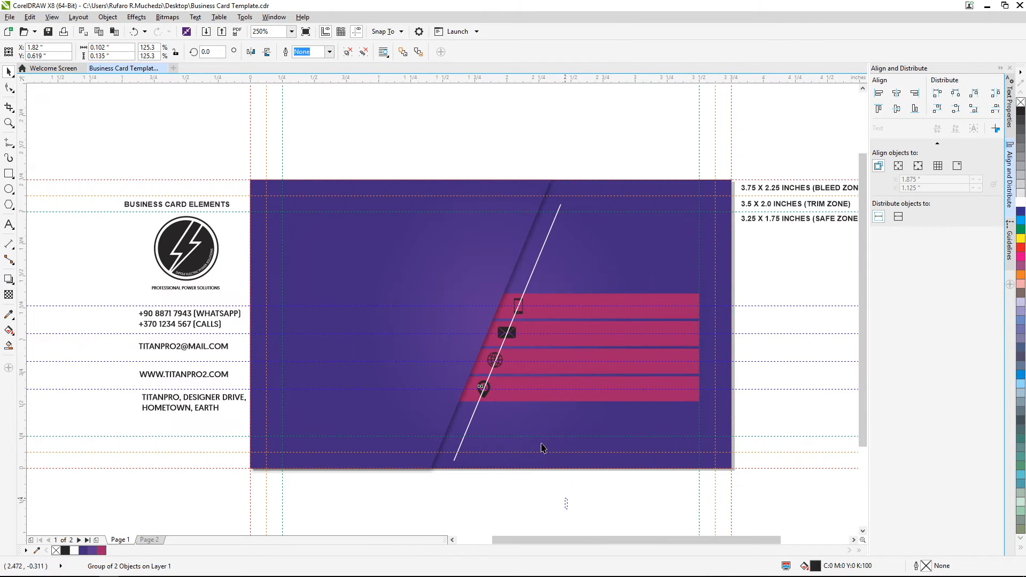
# Step: Fill the four contact icons white and shift the slanted white line sideways to the right of the icons
pyautogui.moveTo(567, 447); pyautogui.dragTo(465, 283)
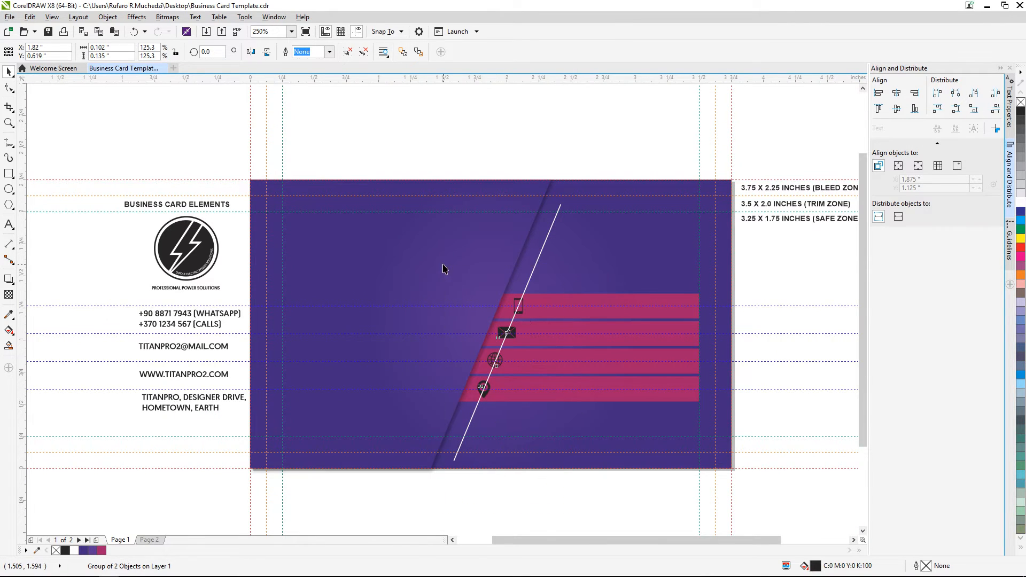
pyautogui.click(1021, 209)
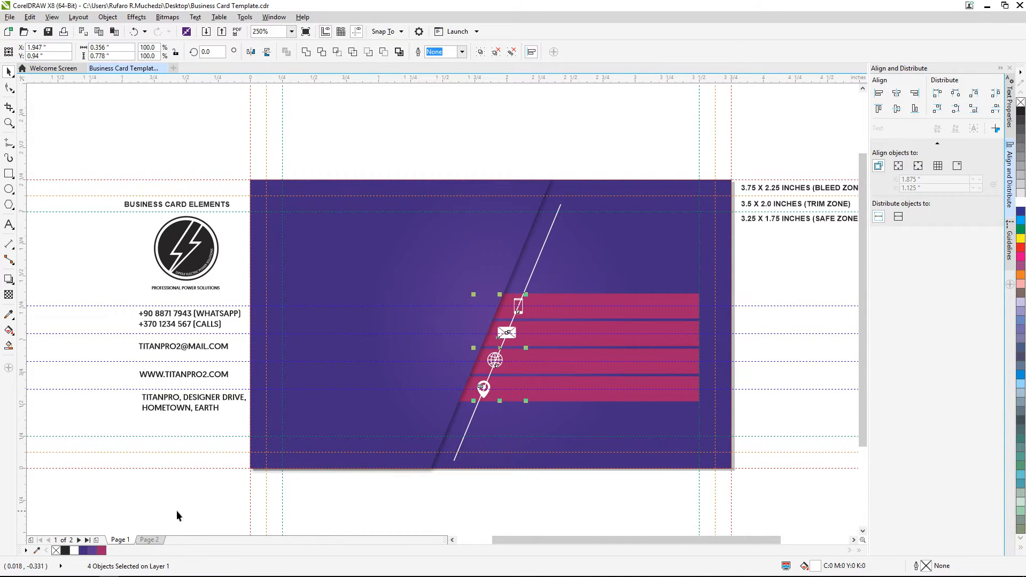
pyautogui.click(83, 550)
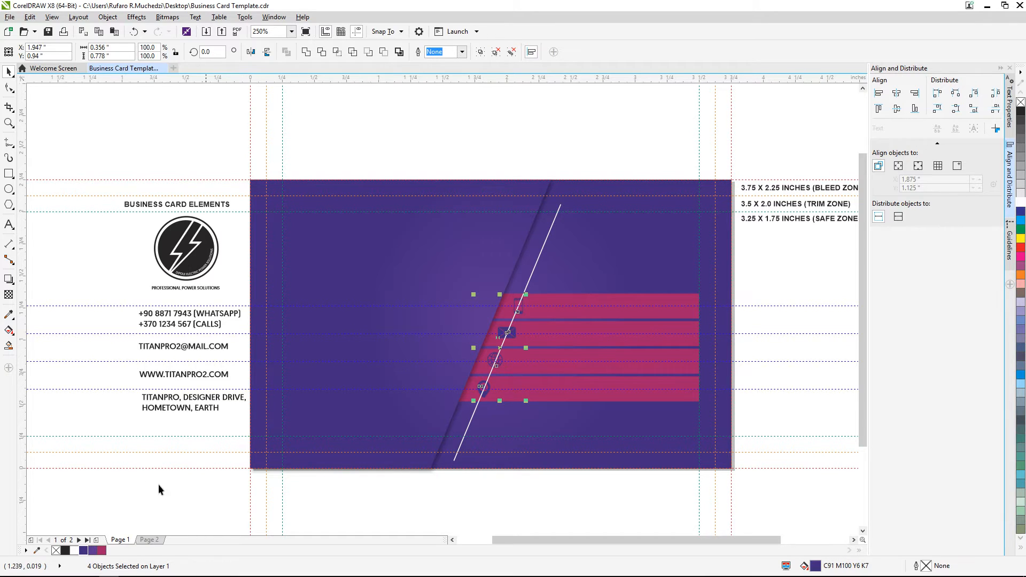
pyautogui.click(1021, 205)
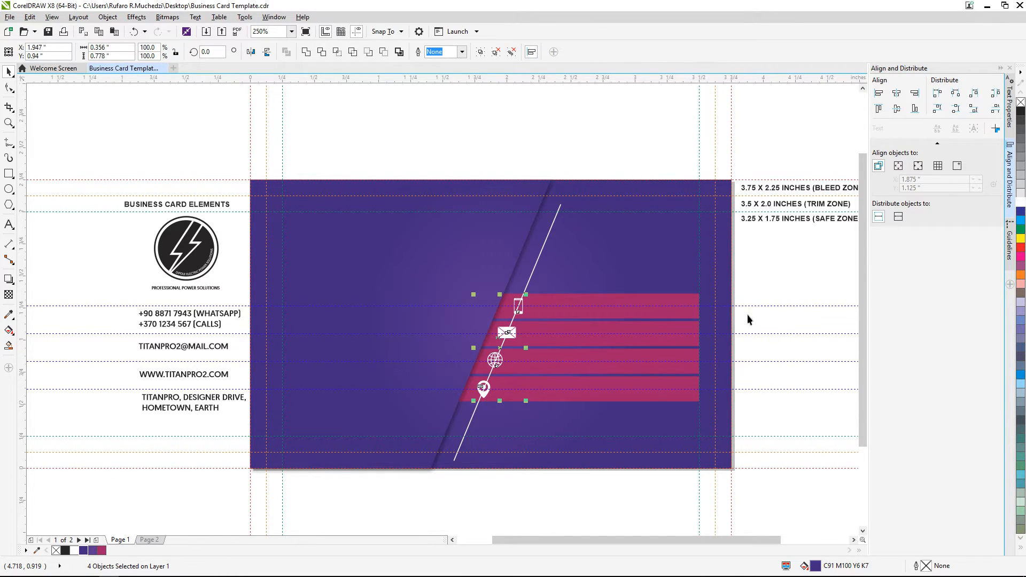
pyautogui.click(794, 272)
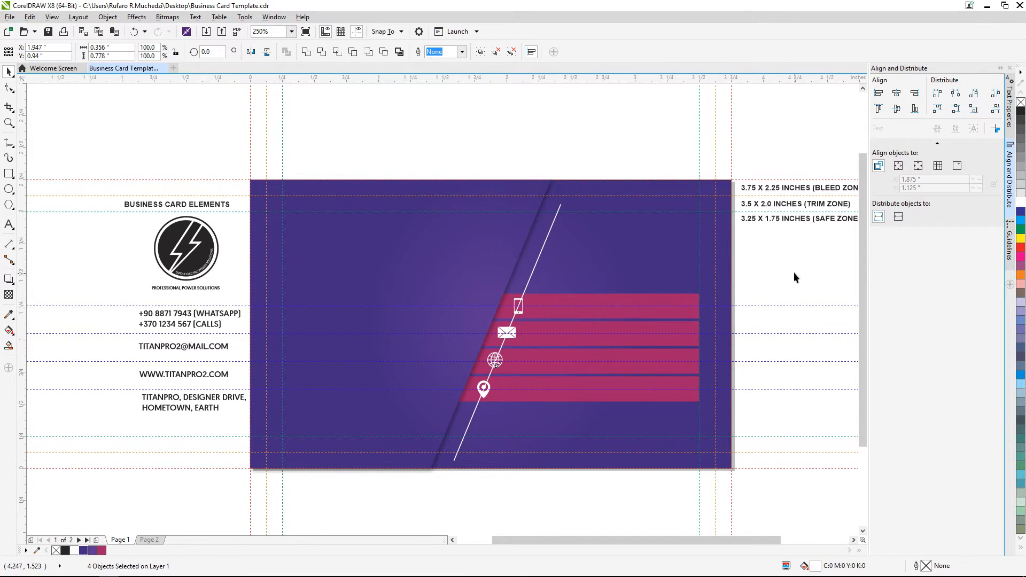
pyautogui.click(534, 270)
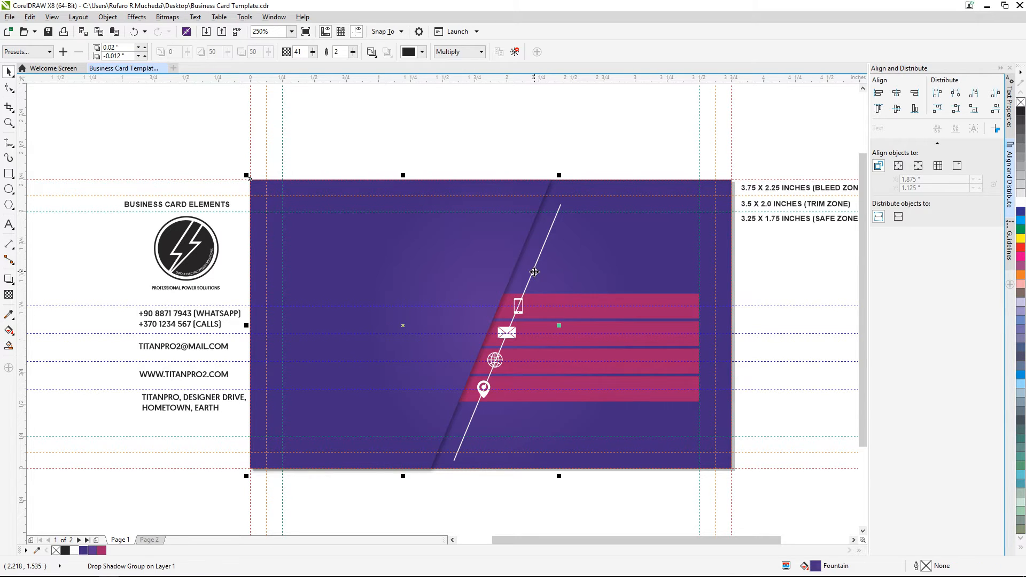
pyautogui.moveTo(543, 275); pyautogui.dragTo(560, 276)
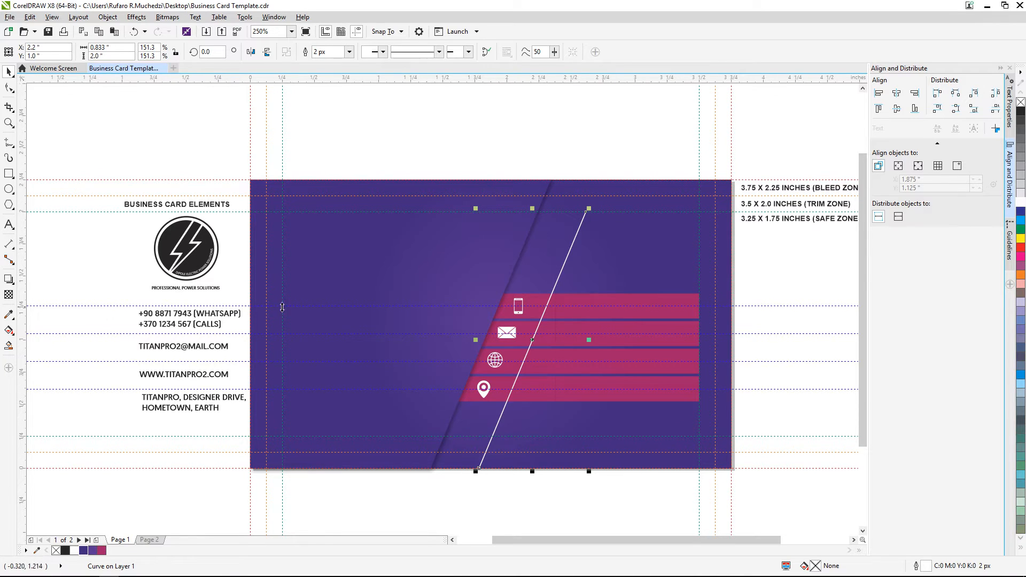
# Step: Place the two-line phone number text on the first bar, starting where the white line meets the guideline, and colour it white
pyautogui.click(174, 319)
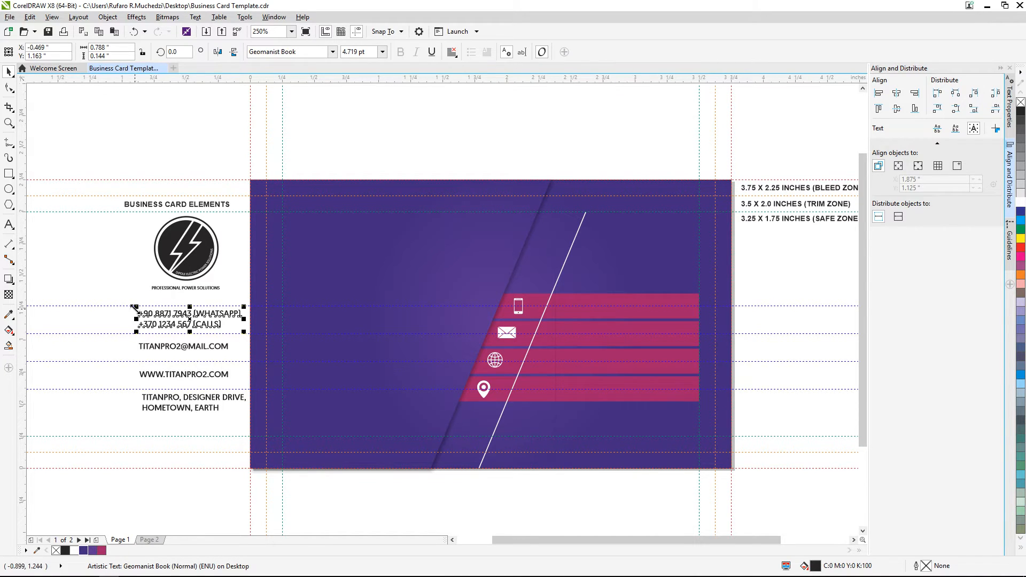
pyautogui.moveTo(185, 323); pyautogui.dragTo(599, 306)
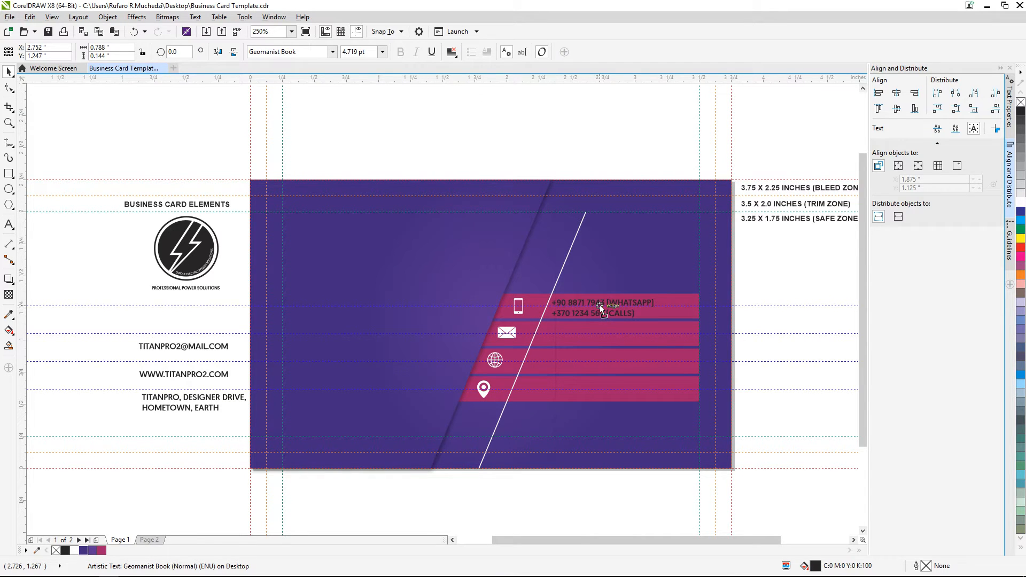
pyautogui.scroll(2, 581, 307)
pyautogui.click(525, 303)
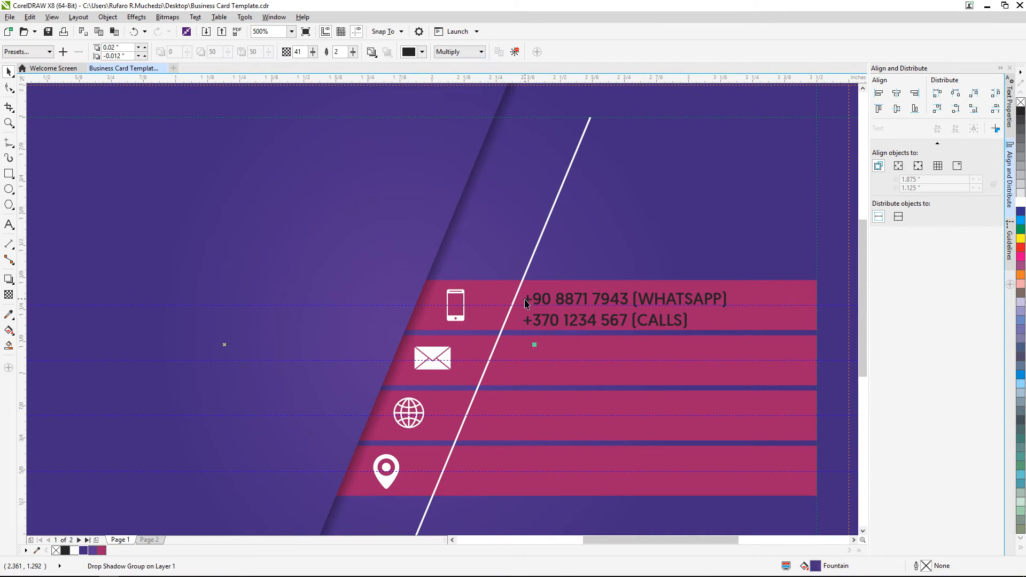
pyautogui.moveTo(526, 303); pyautogui.dragTo(515, 301)
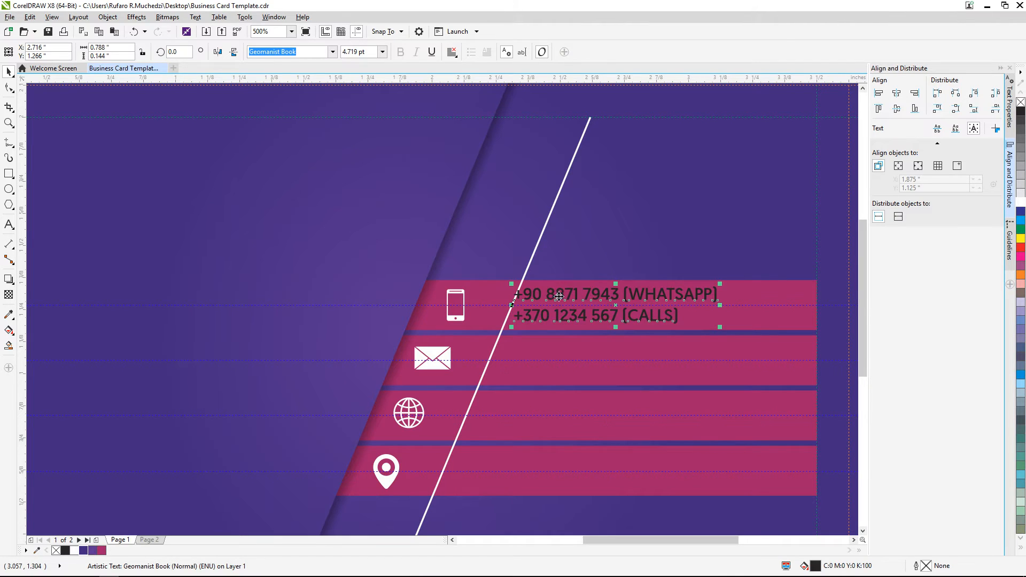
pyautogui.scroll(-1, 611, 301)
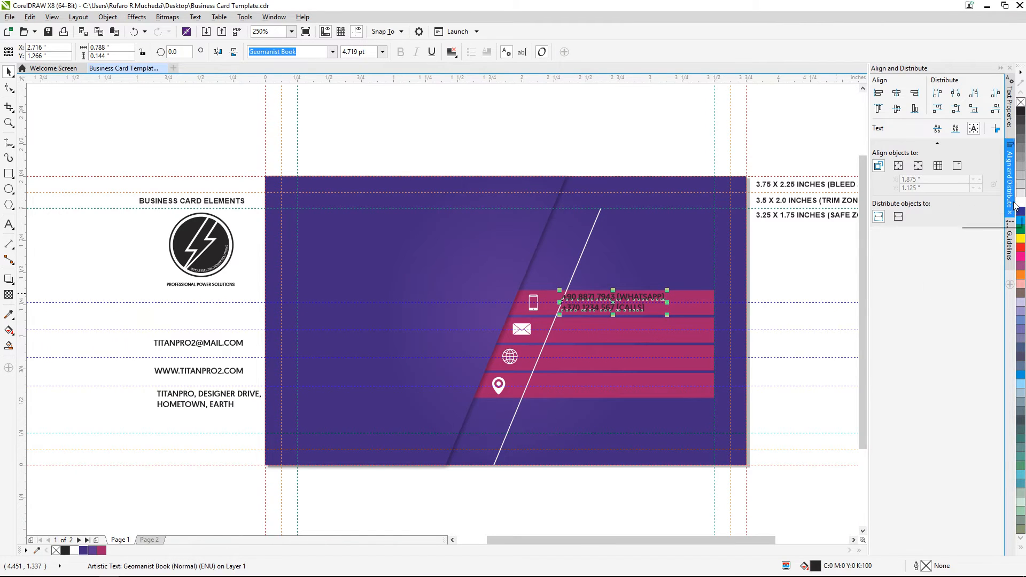
# Step: Move the e-mail text onto the envelope bar and replace the part before the @ with the company name DIPOLELECTRIC
pyautogui.click(187, 344)
pyautogui.moveTo(186, 346); pyautogui.dragTo(452, 332)
pyautogui.scroll(1, 610, 330)
pyautogui.click(599, 331)
pyautogui.doubleClick(600, 336)
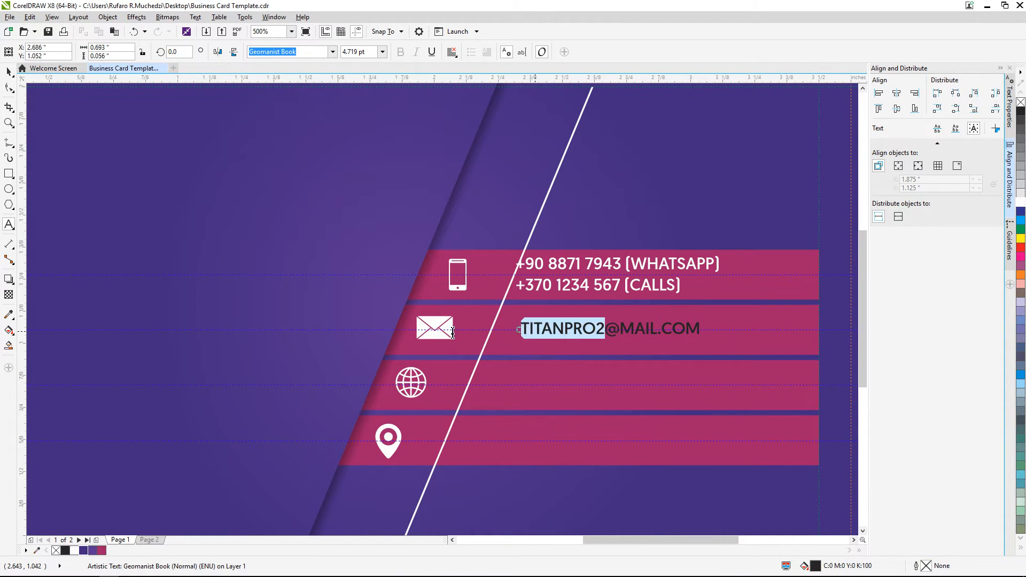
pyautogui.write('DIPOLELEC')
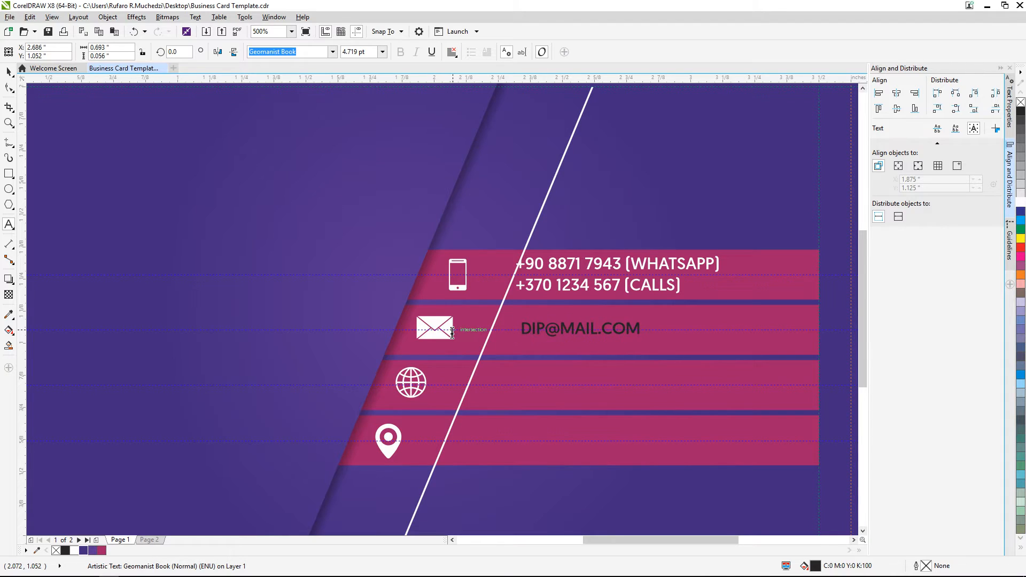
pyautogui.write('TRIC')
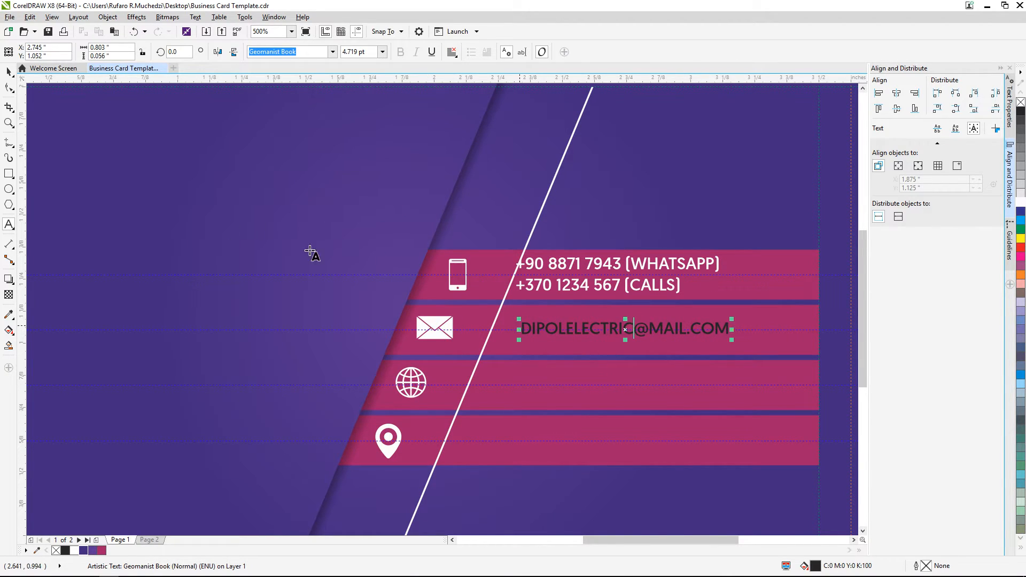
pyautogui.click(13, 76)
# Step: Snap the e-mail text's left edge to where the white line crosses the second bar's guideline and colour the text white
pyautogui.scroll(-1, 605, 323)
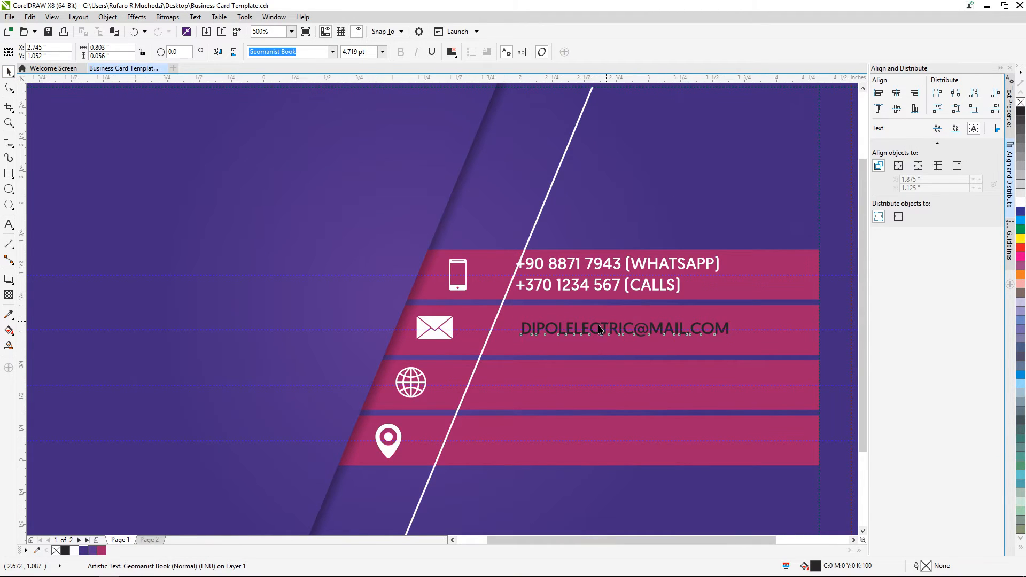
pyautogui.scroll(1, 567, 323)
pyautogui.scroll(2, 566, 323)
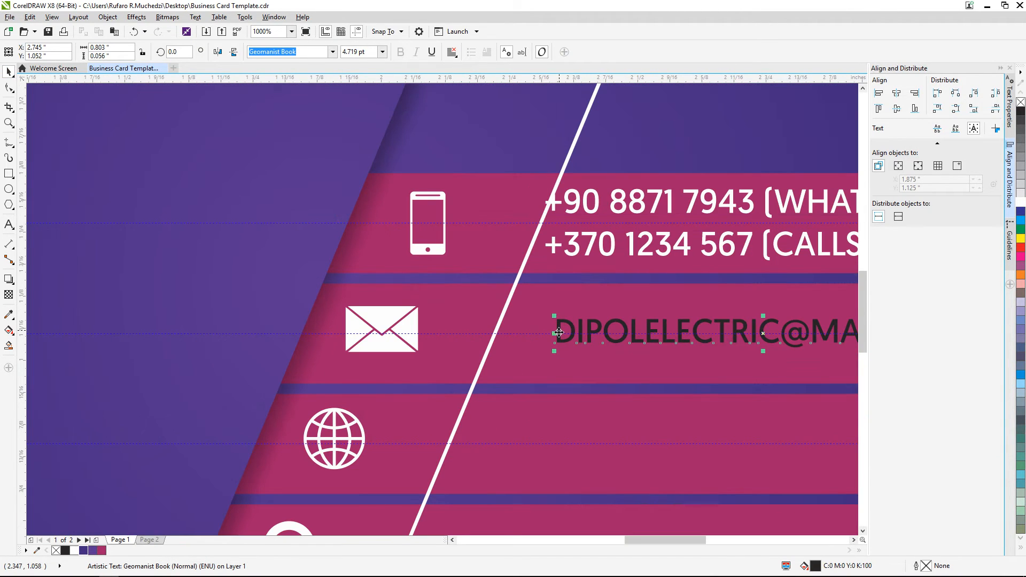
pyautogui.click(557, 334)
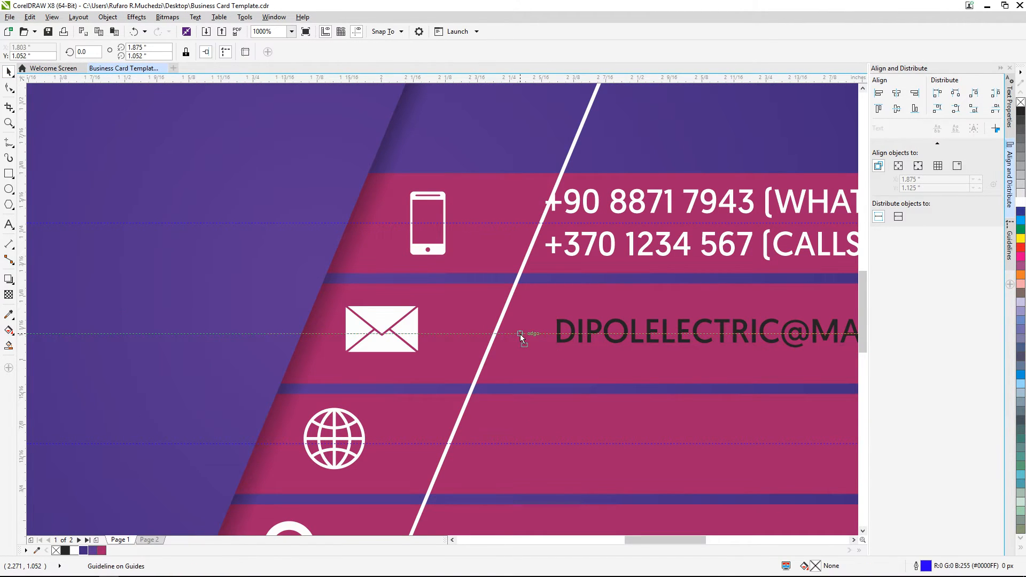
pyautogui.click(559, 326)
pyautogui.click(557, 333)
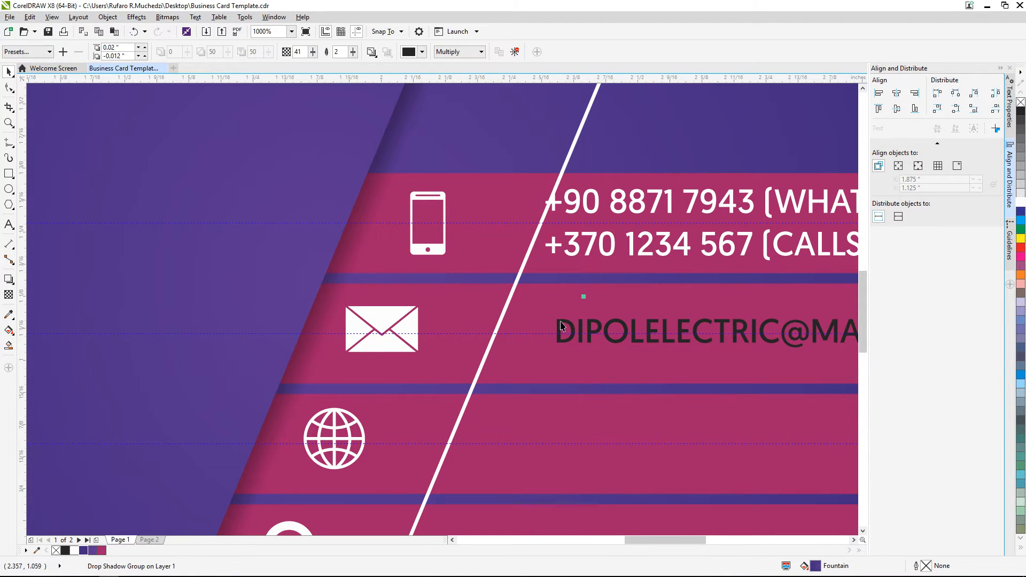
pyautogui.click(556, 335)
pyautogui.moveTo(554, 332); pyautogui.dragTo(496, 335)
pyautogui.scroll(-2, 503, 335)
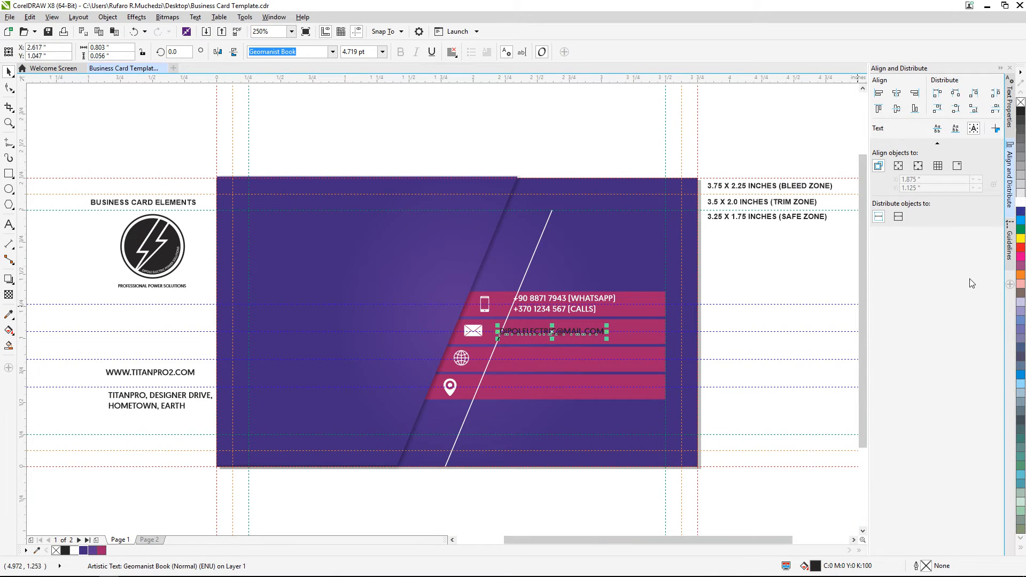
pyautogui.click(126, 371)
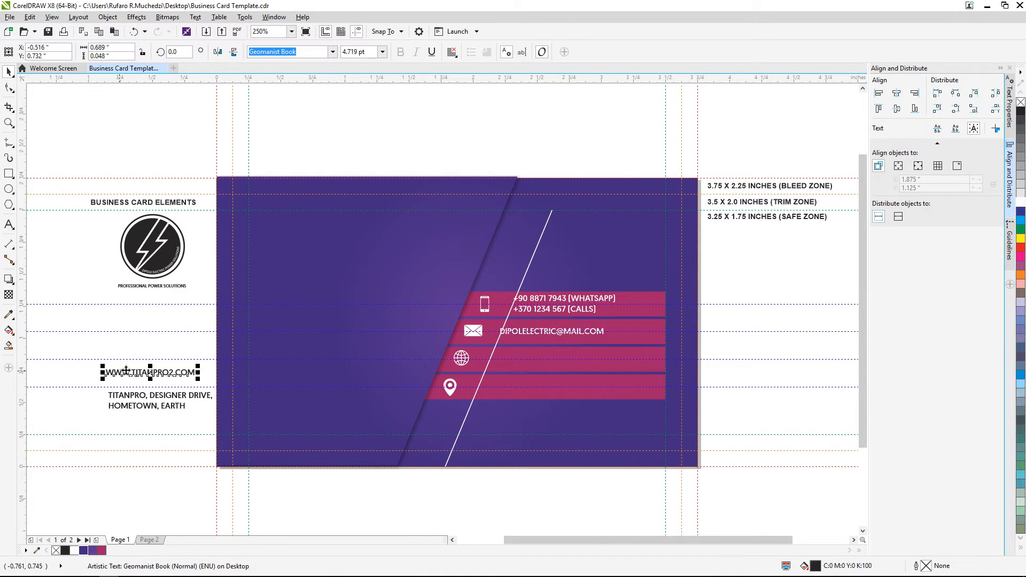
pyautogui.moveTo(126, 370); pyautogui.dragTo(473, 363)
pyautogui.scroll(1, 504, 365)
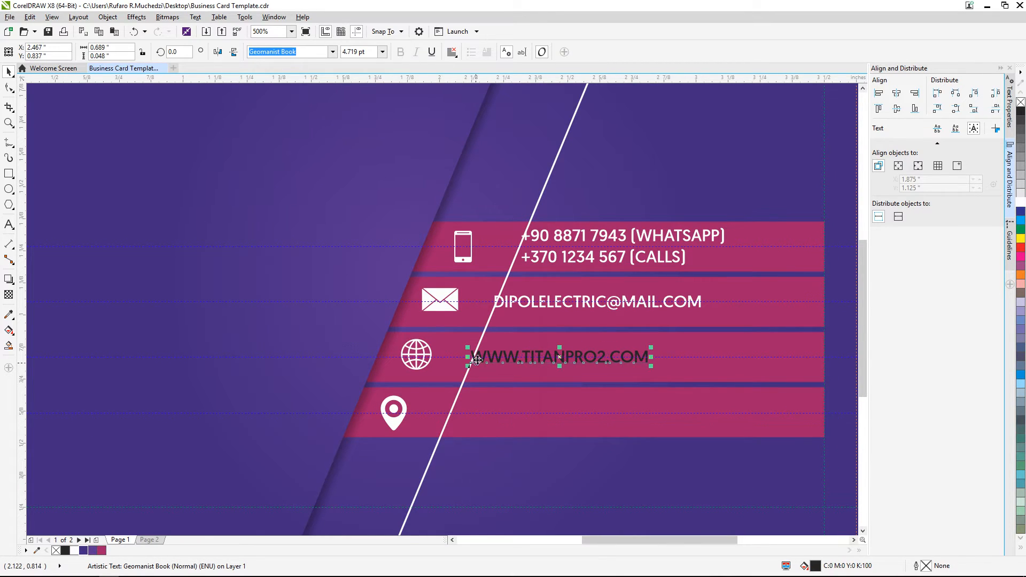
pyautogui.doubleClick(593, 360)
pyautogui.moveTo(606, 357); pyautogui.dragTo(527, 357)
pyautogui.write('DIPOLELEC')
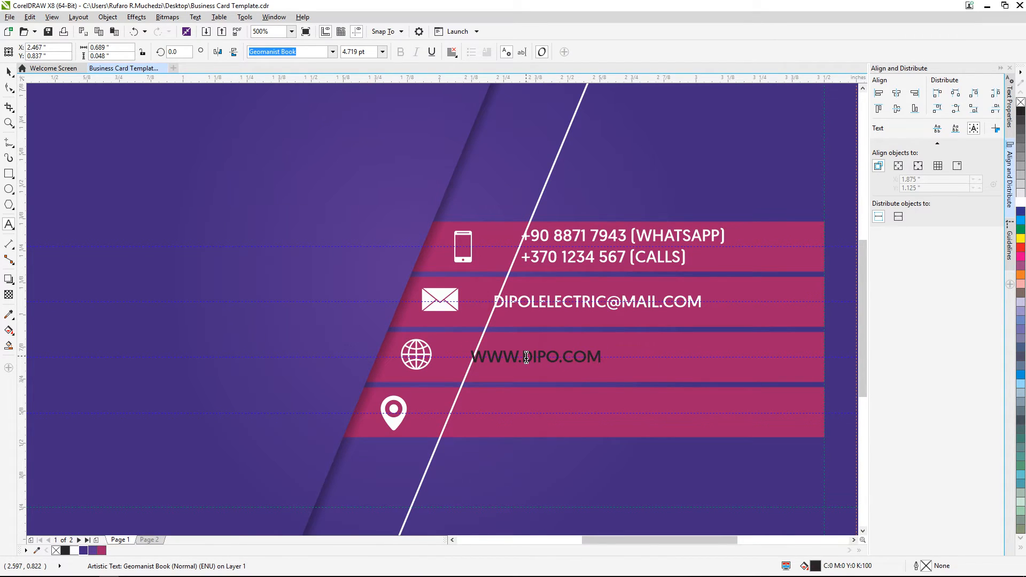
pyautogui.write('TRIC')
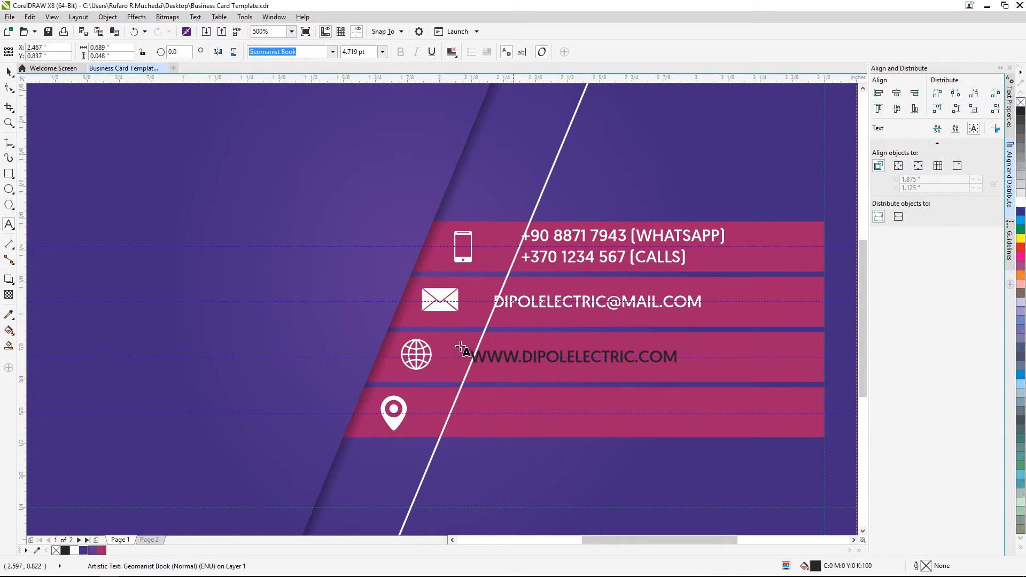
# Step: Colour the web address on the globe bar white
pyautogui.hotkey('ctrl', 'space')
pyautogui.click(12, 71)
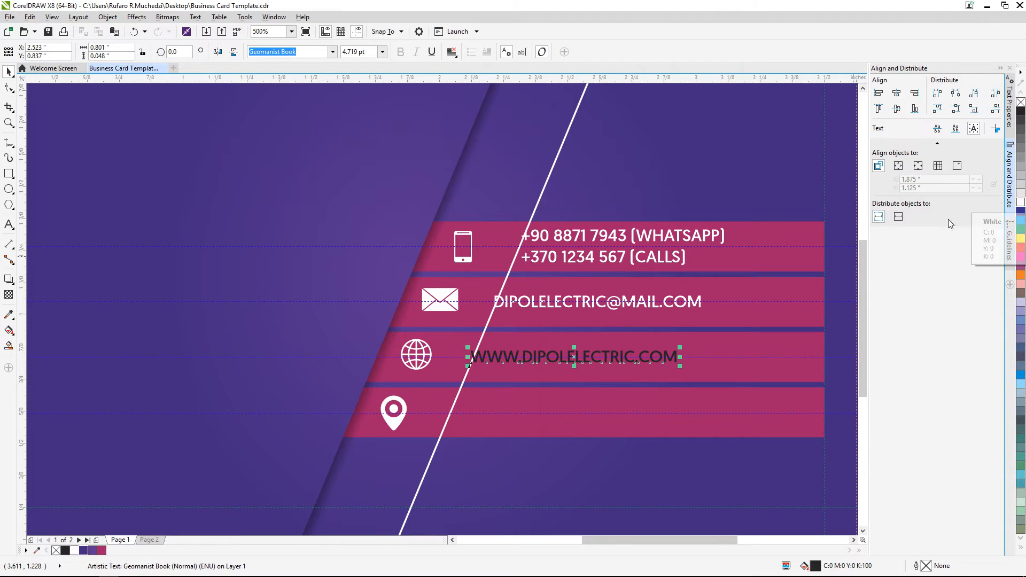
# Step: Move the two-line street address onto the location-pin bar, starting at the slanted white line, and colour it white
pyautogui.scroll(-3, 534, 368)
pyautogui.scroll(2, 385, 397)
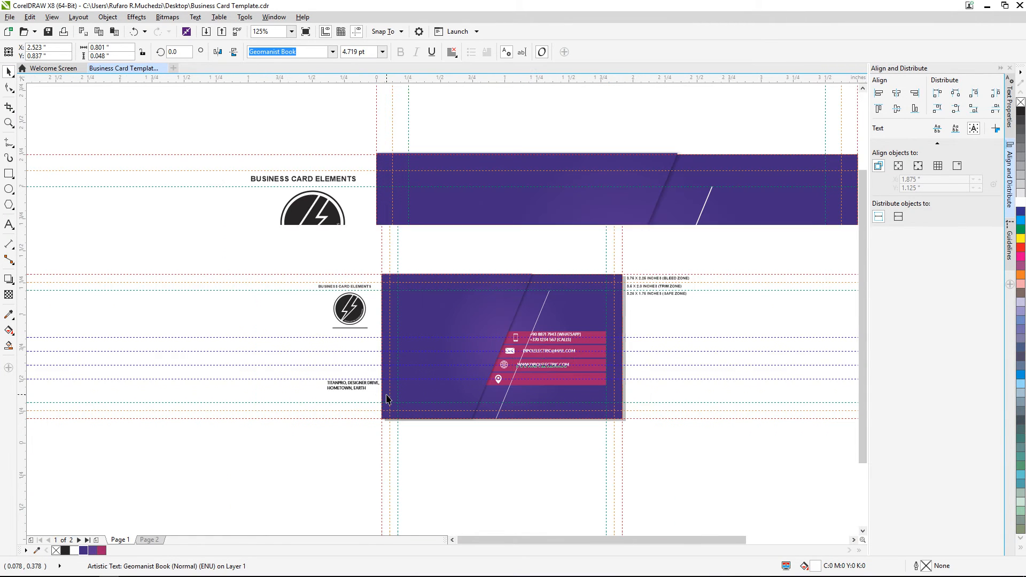
pyautogui.click(321, 380)
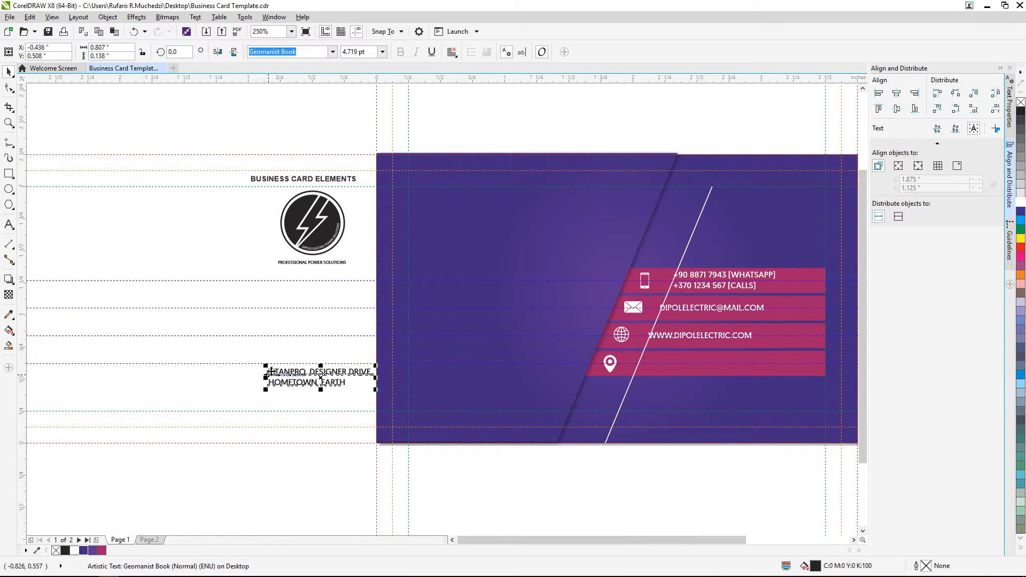
pyautogui.moveTo(272, 372); pyautogui.dragTo(654, 358)
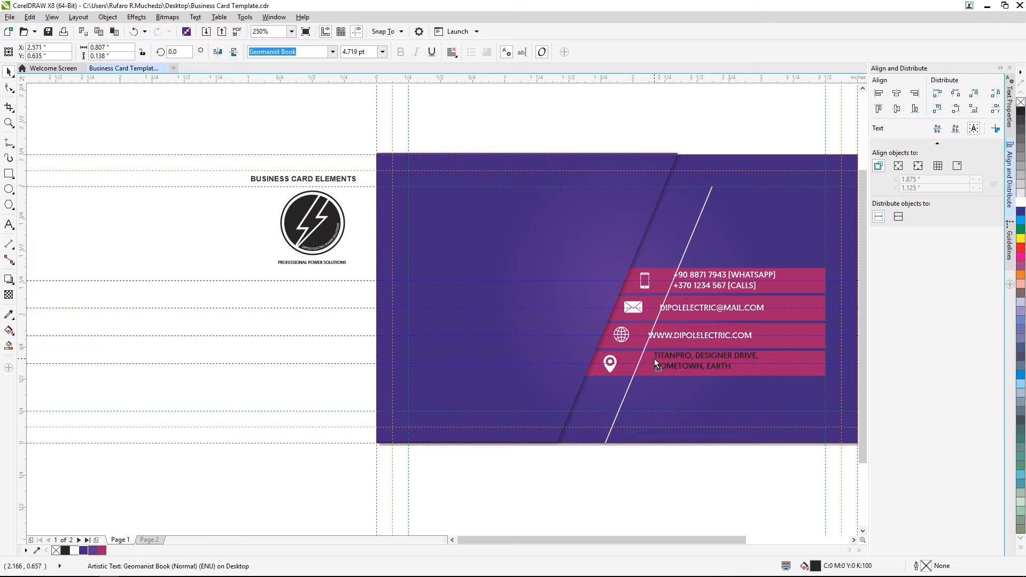
pyautogui.scroll(2, 703, 362)
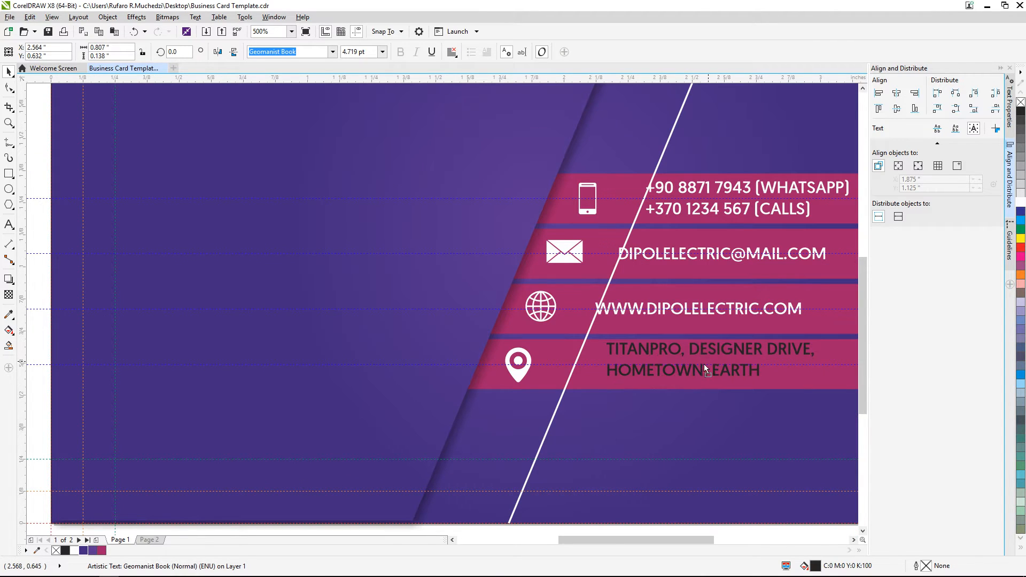
pyautogui.moveTo(606, 362); pyautogui.dragTo(588, 358)
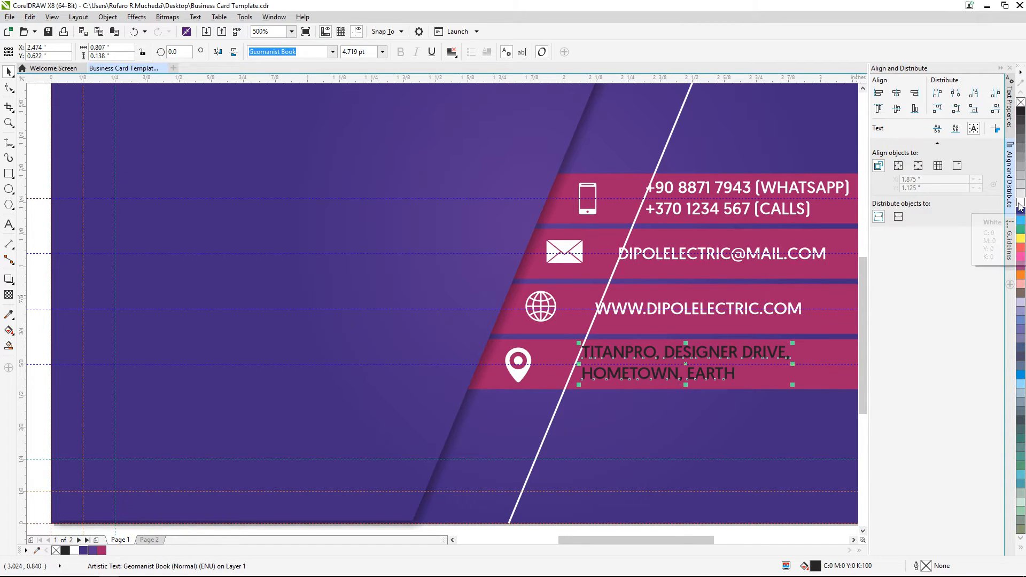
pyautogui.scroll(-1, 481, 290)
pyautogui.click(616, 447)
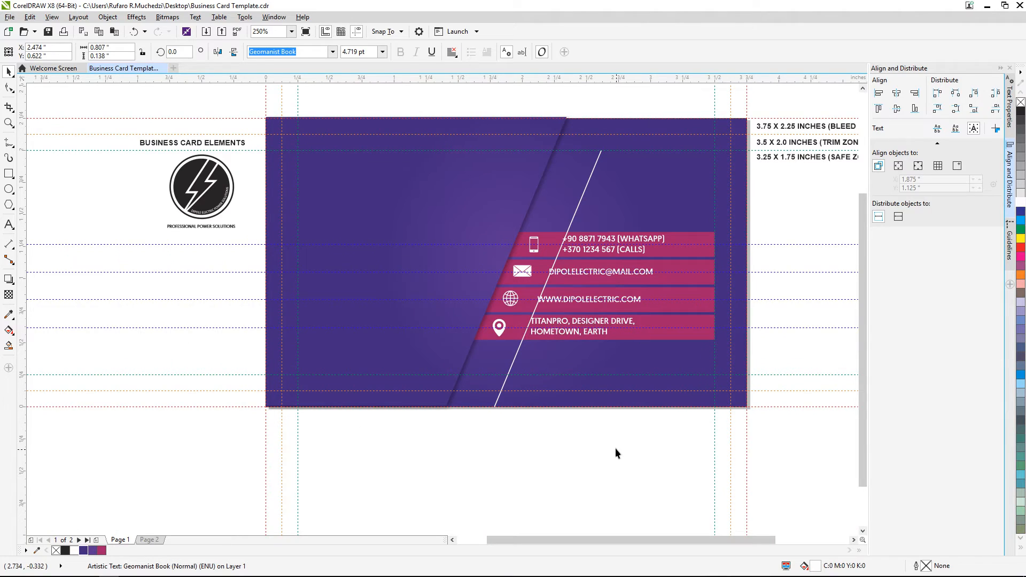
# Step: Delete the slanted white alignment line that crosses the contact bars
pyautogui.scroll(-1, 568, 235)
pyautogui.scroll(1, 567, 235)
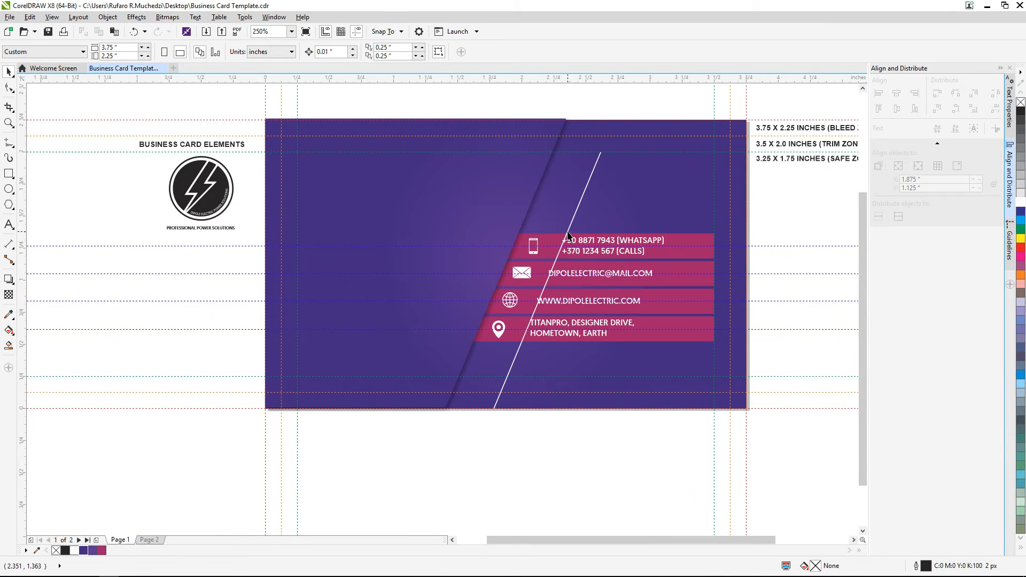
pyautogui.scroll(-1, 567, 235)
pyautogui.scroll(1, 567, 235)
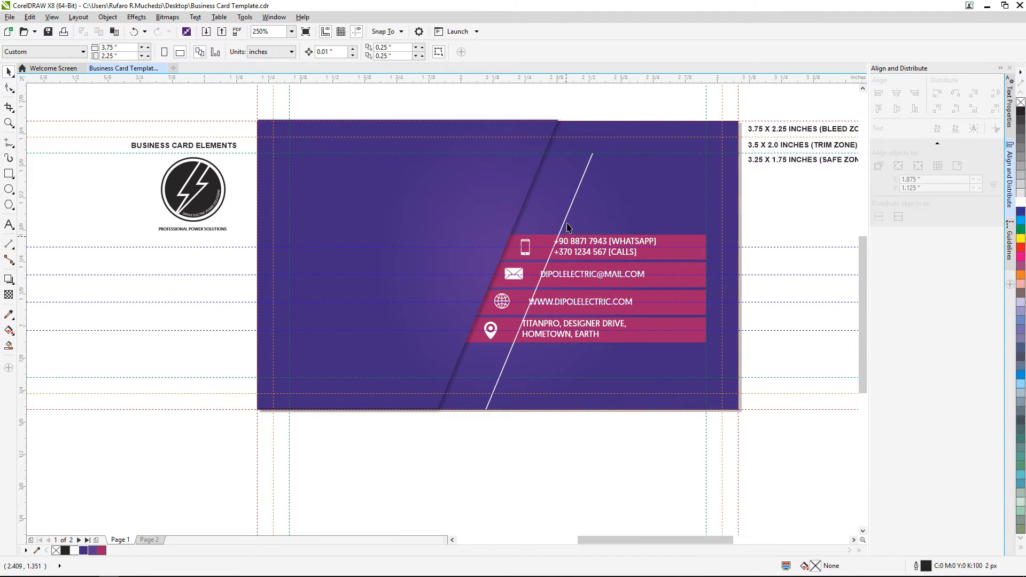
pyautogui.scroll(1, 569, 227)
pyautogui.click(564, 209)
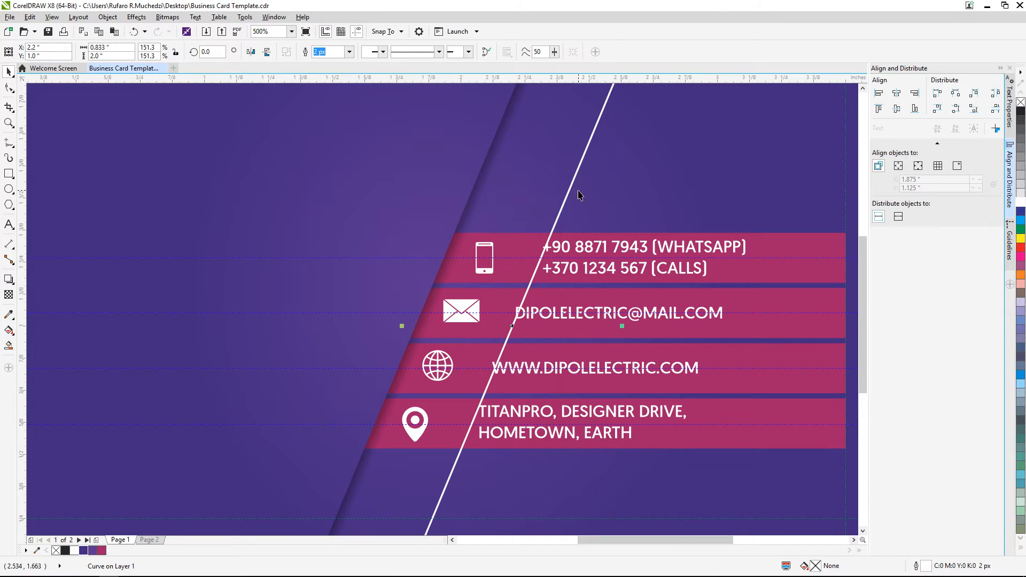
pyautogui.press('Delete')
pyautogui.scroll(-2, 578, 235)
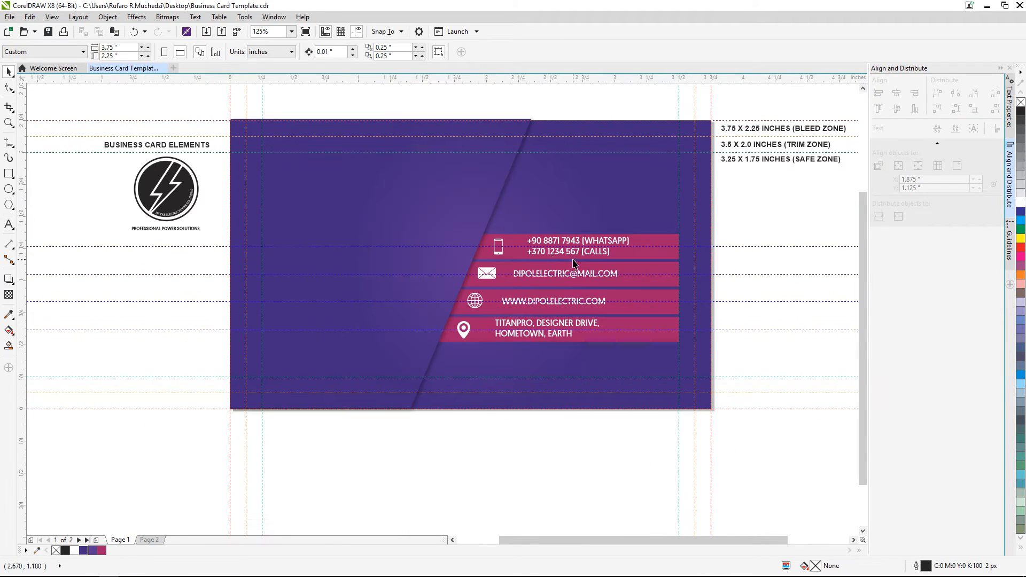
pyautogui.scroll(2, 572, 246)
pyautogui.scroll(-2, 572, 250)
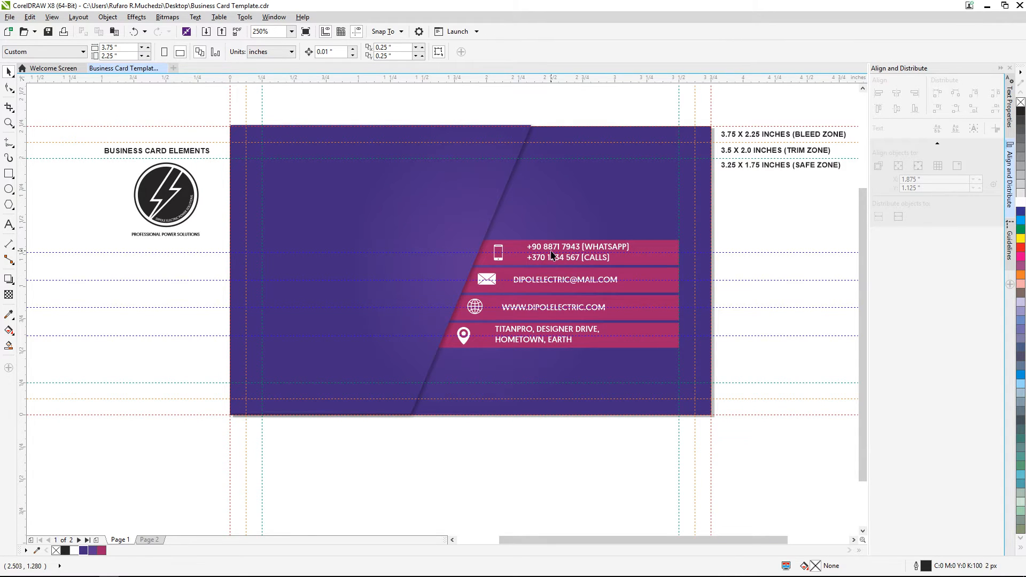
pyautogui.scroll(-1, 562, 292)
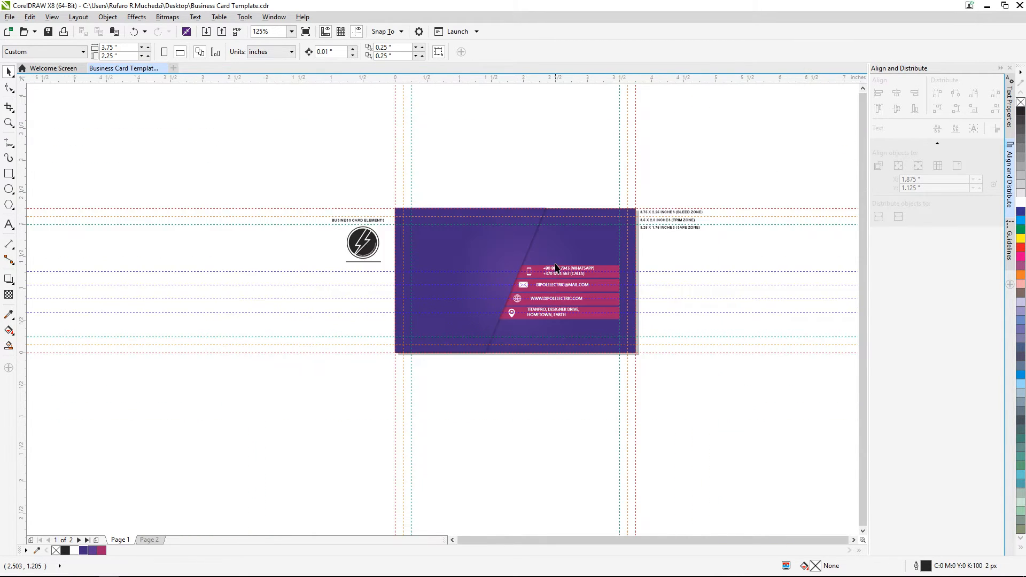
pyautogui.scroll(1, 556, 274)
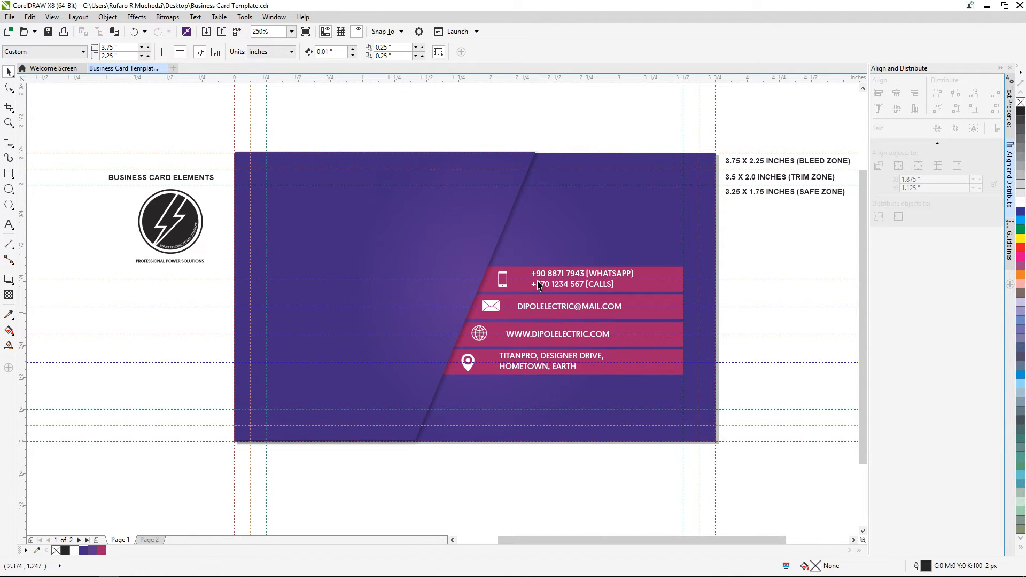
pyautogui.scroll(-1, 539, 285)
pyautogui.scroll(1, 463, 270)
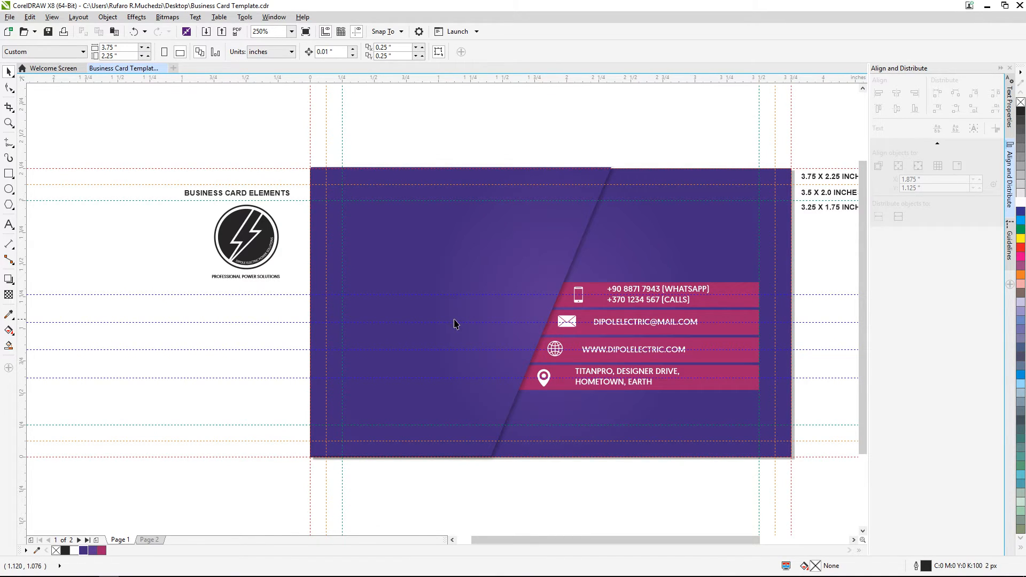
# Step: Add the cardholder's full name as 6 pt Arial text on the empty slanted panel and enlarge it to about 11.1 pt
pyautogui.click(9, 225)
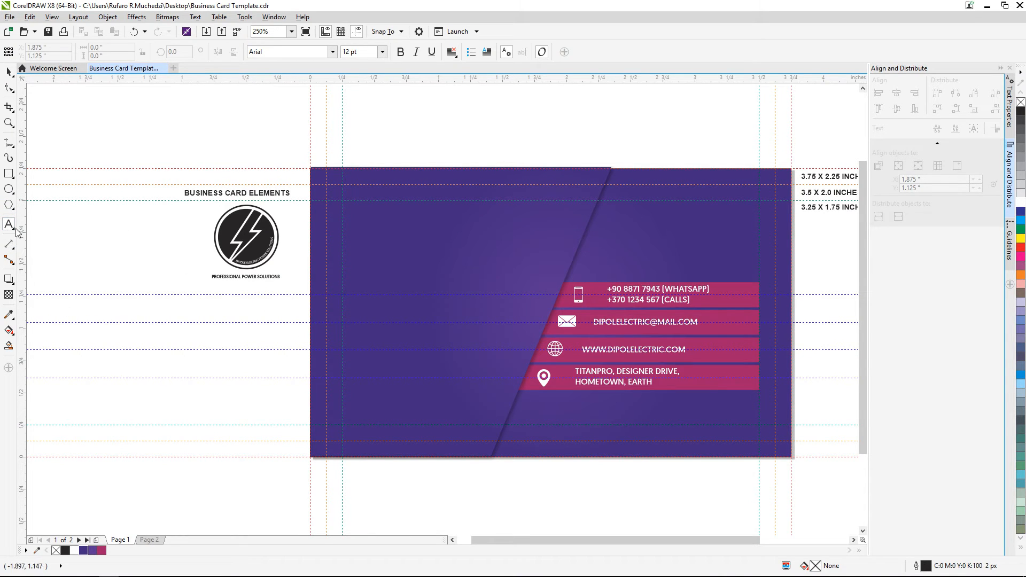
pyautogui.click(373, 338)
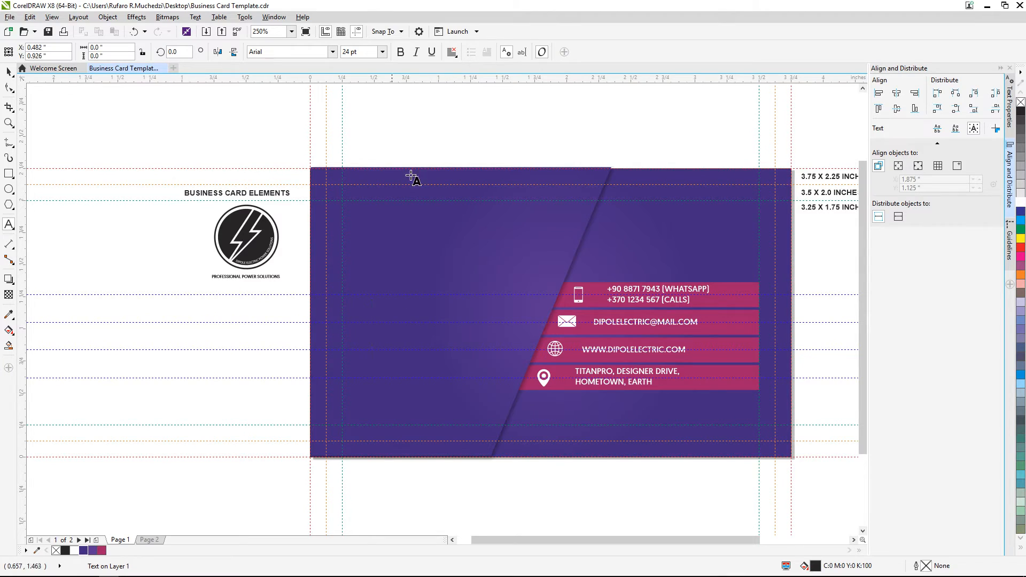
pyautogui.click(382, 52)
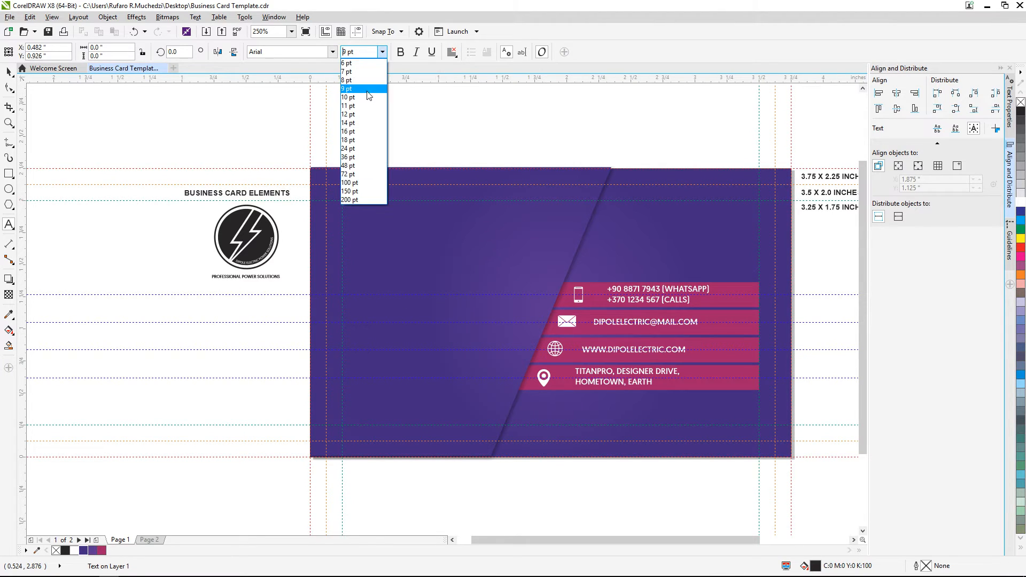
pyautogui.click(347, 63)
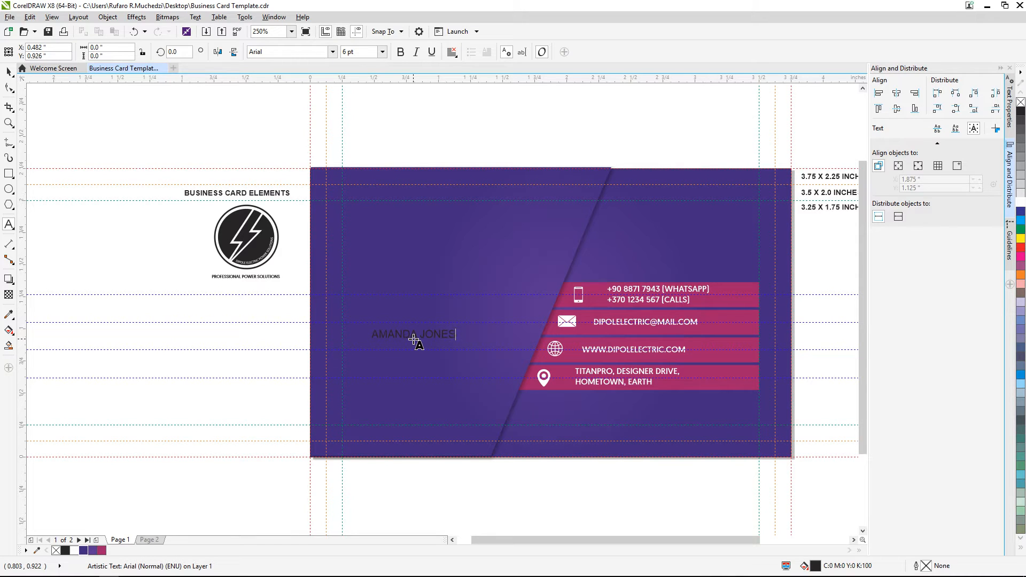
pyautogui.hotkey('ctrl', 'space')
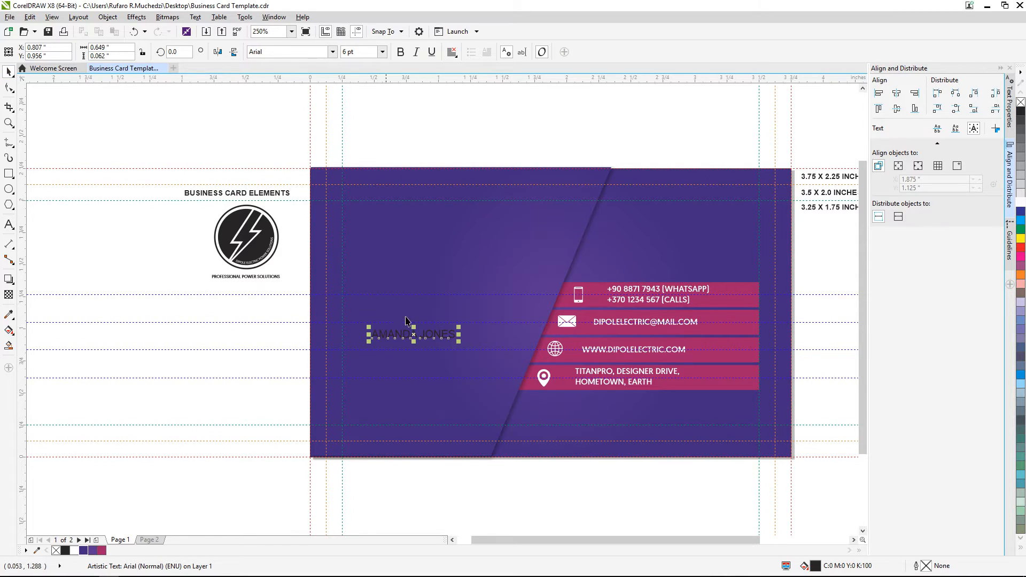
pyautogui.moveTo(459, 326); pyautogui.dragTo(501, 308)
pyautogui.moveTo(420, 334); pyautogui.dragTo(431, 336)
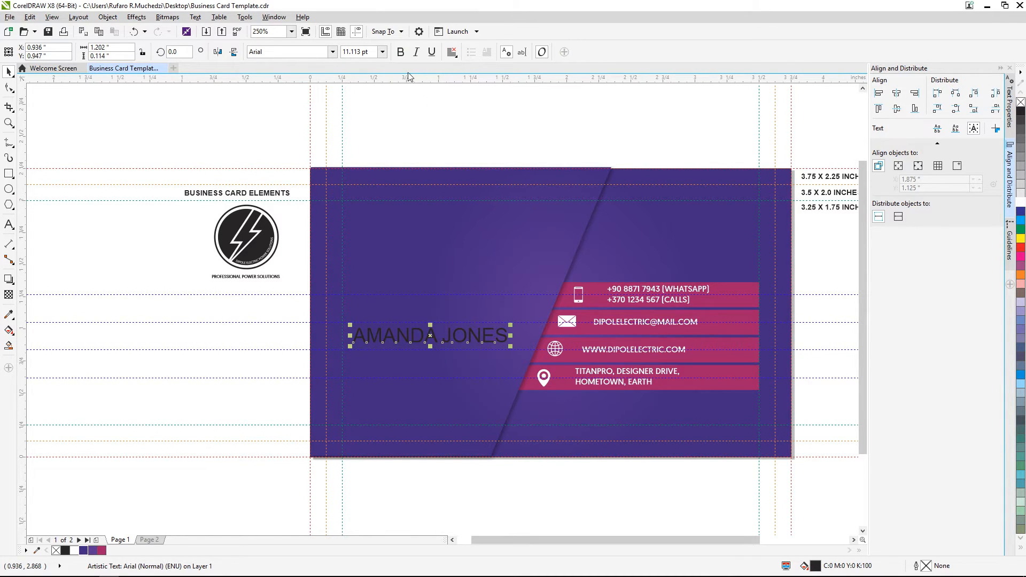
# Step: Set the cardholder's name in Geomanist Book, matching the contact details, and colour it white
pyautogui.click(625, 302)
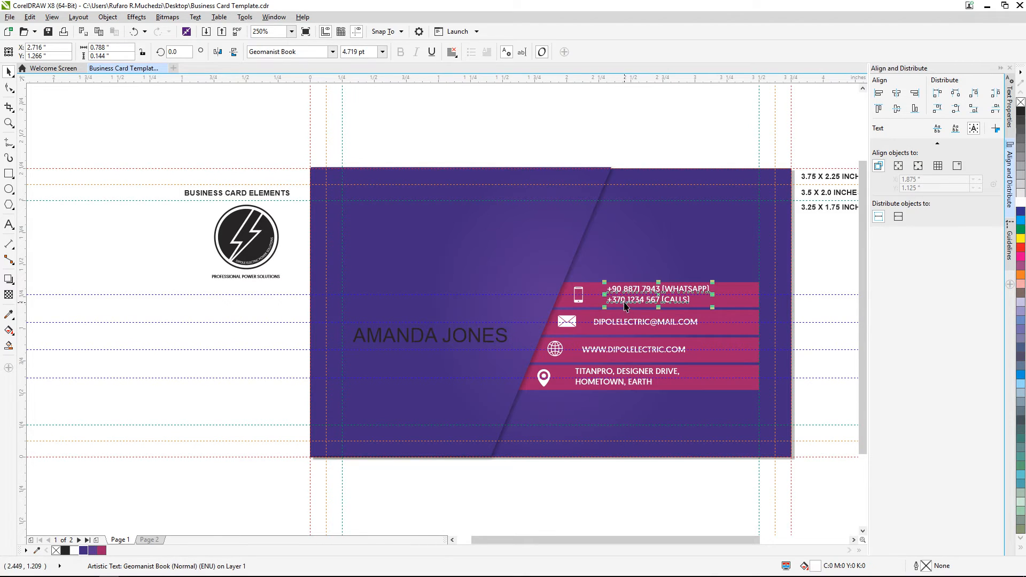
pyautogui.click(401, 334)
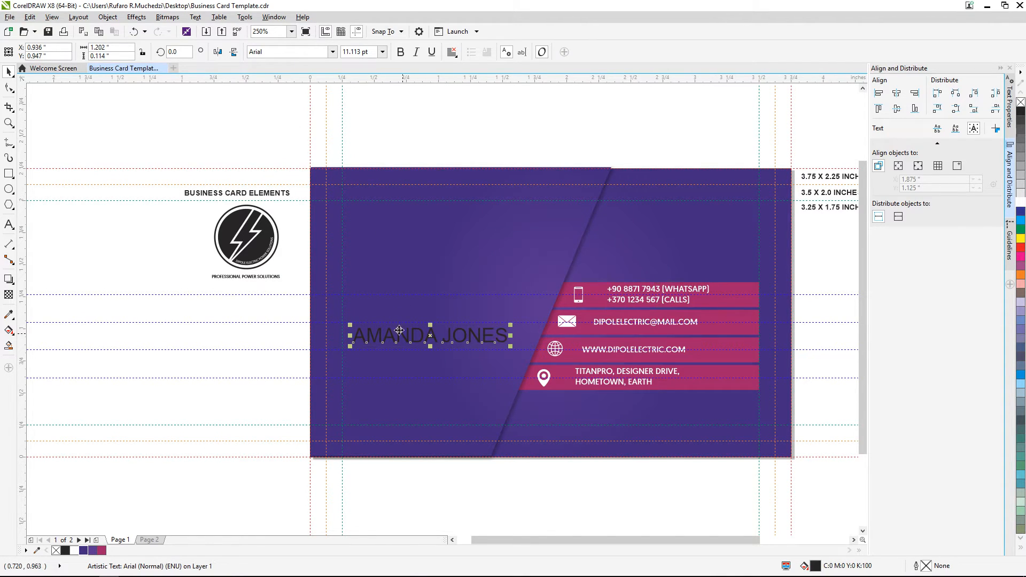
pyautogui.click(328, 54)
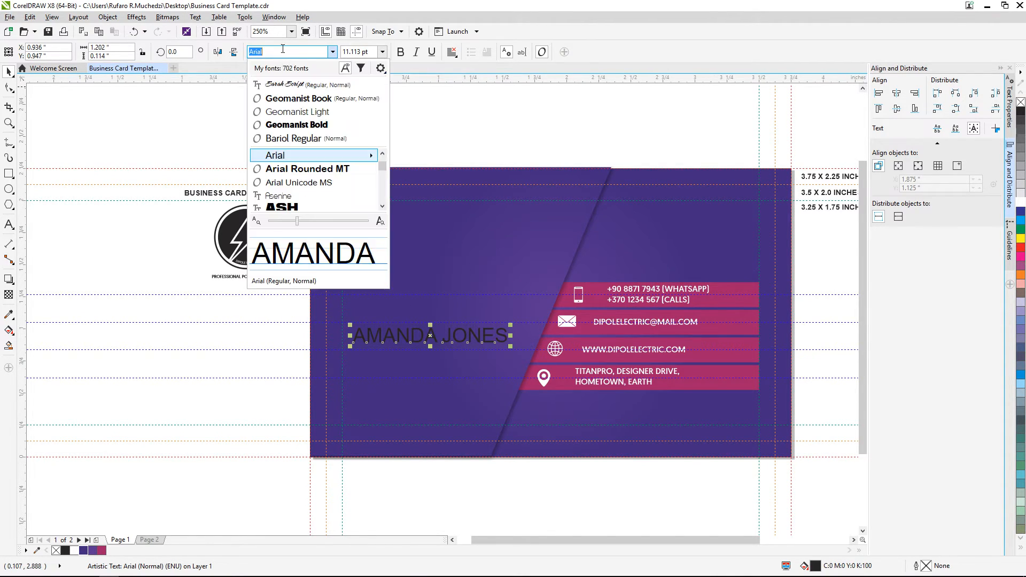
pyautogui.click(306, 99)
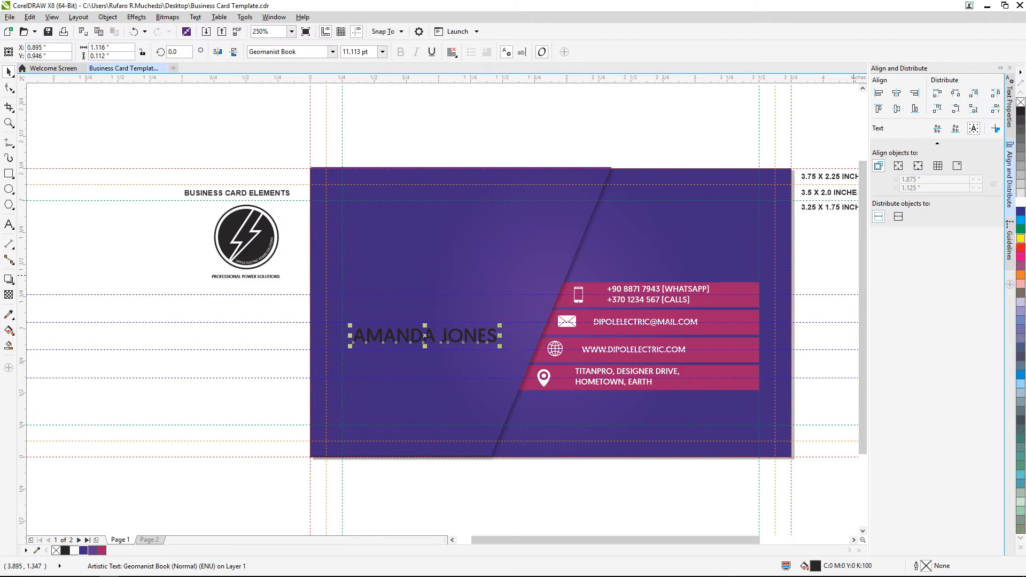
pyautogui.click(1021, 201)
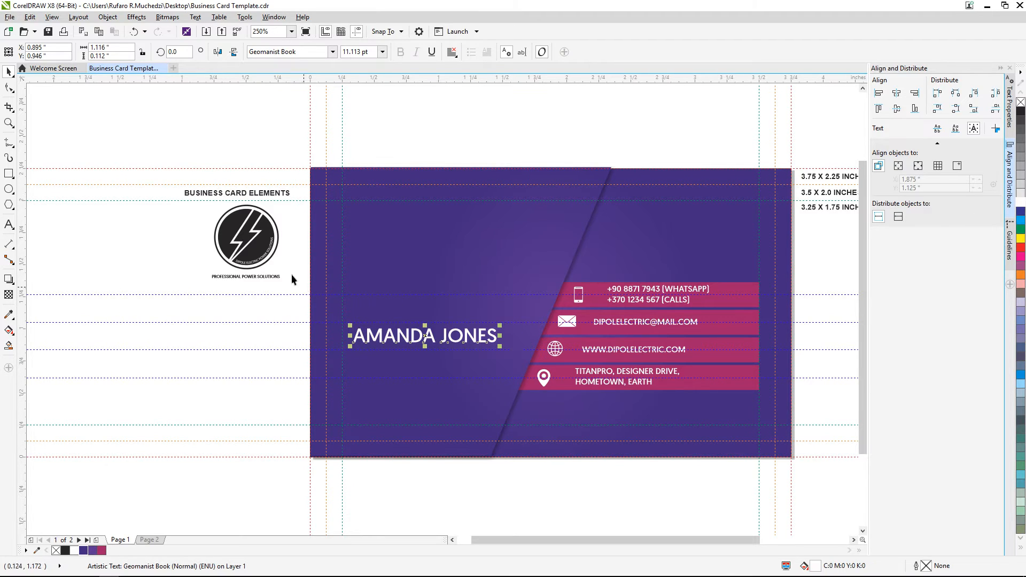
pyautogui.click(202, 299)
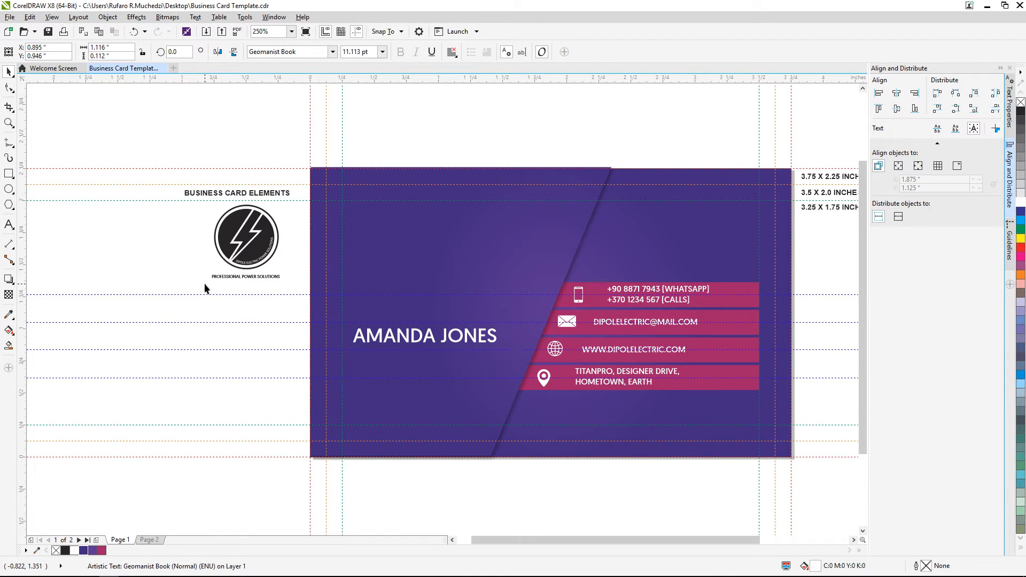
# Step: Place a copy of the e-mail text from the envelope bar directly beneath the cardholder's name
pyautogui.click(644, 327)
pyautogui.moveTo(647, 325); pyautogui.dragTo(343, 354)
pyautogui.rightClick(402, 353)
# Step: Replace the copied text with the job title MANAGER and line up its left edge with the cardholder's name
pyautogui.doubleClick(409, 354)
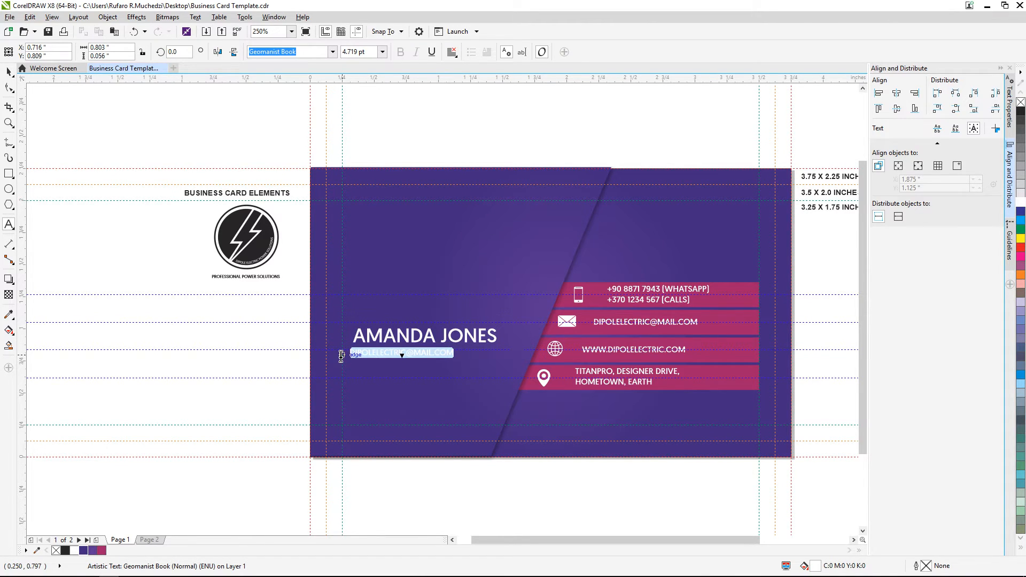
pyautogui.press('BackSpace')
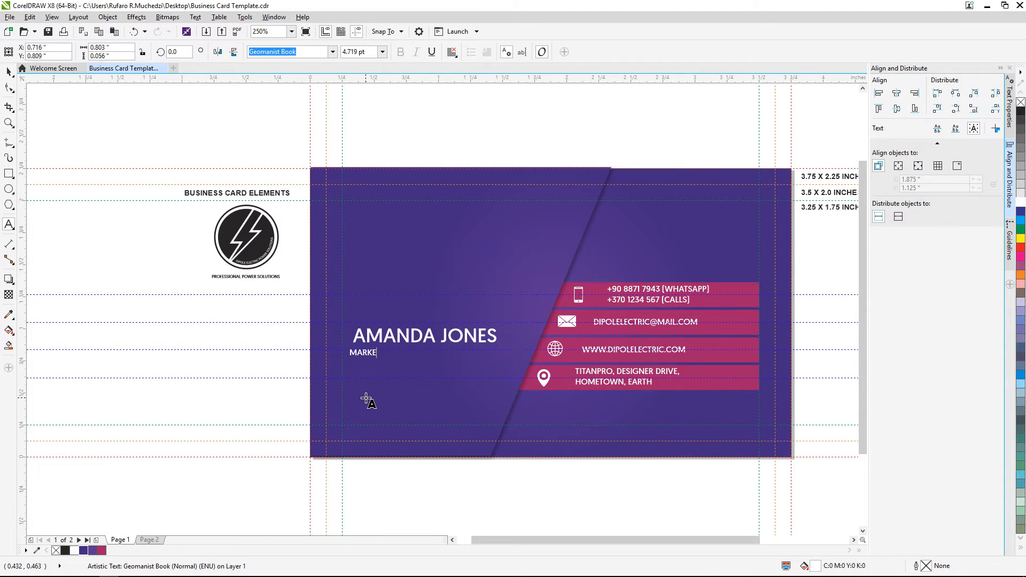
pyautogui.press('BackSpace')
pyautogui.press('BackSpace')
pyautogui.press('BackSpace')
pyautogui.press('BackSpace')
pyautogui.press('BackSpace')
pyautogui.write('MANAGER')
pyautogui.click(9, 72)
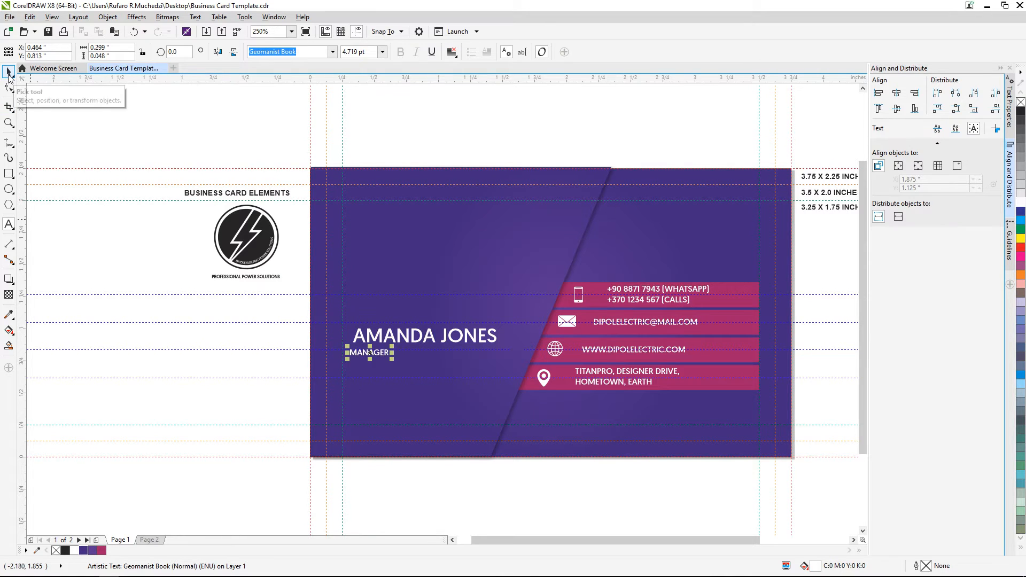
pyautogui.click(193, 326)
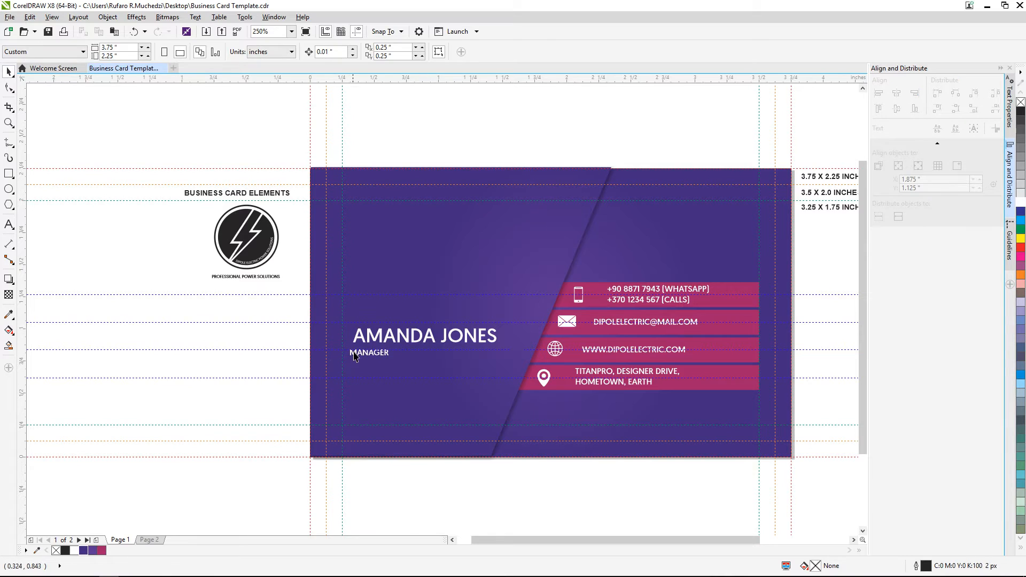
pyautogui.moveTo(357, 360); pyautogui.dragTo(362, 363)
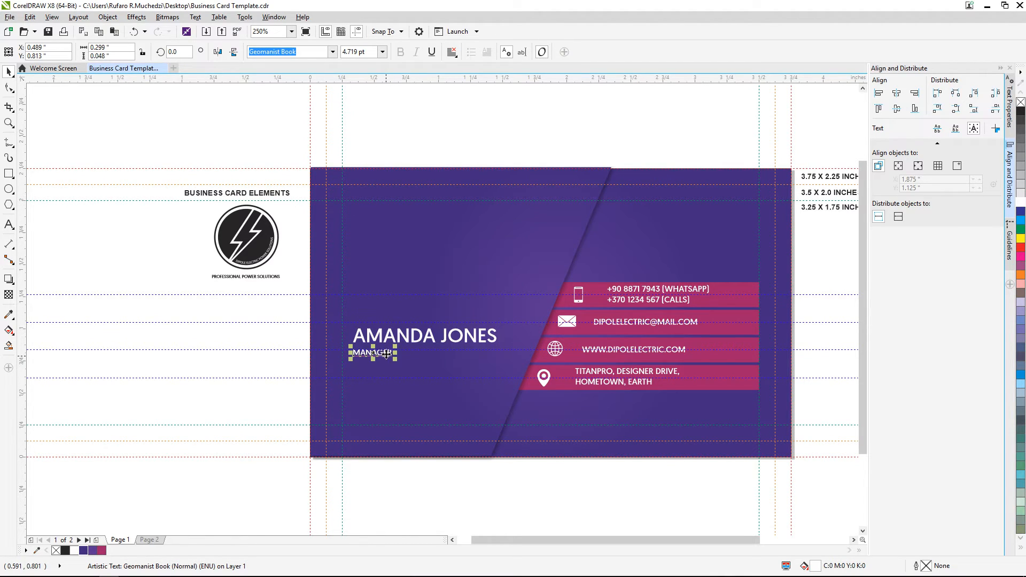
# Step: Recolour the MANAGER job title with the crimson shade C33 M100 Y31 K7 used on the contact bars
pyautogui.click(298, 367)
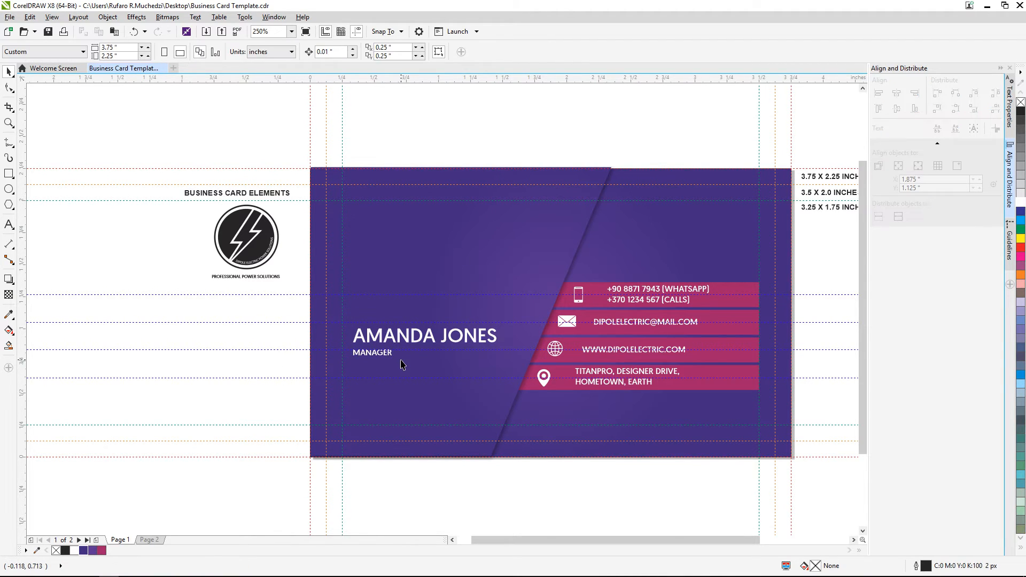
pyautogui.scroll(1, 395, 360)
pyautogui.scroll(-1, 384, 359)
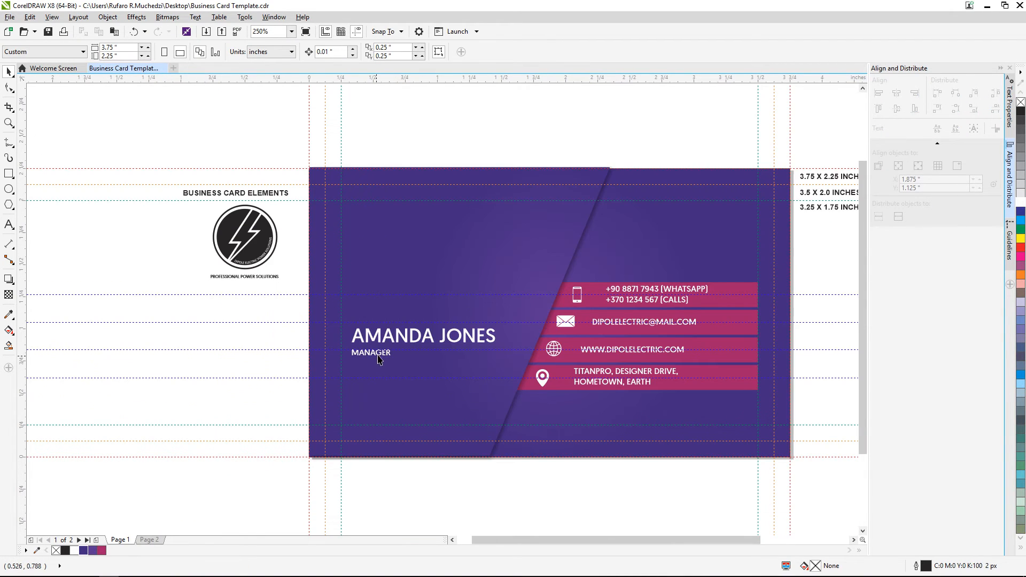
pyautogui.click(378, 359)
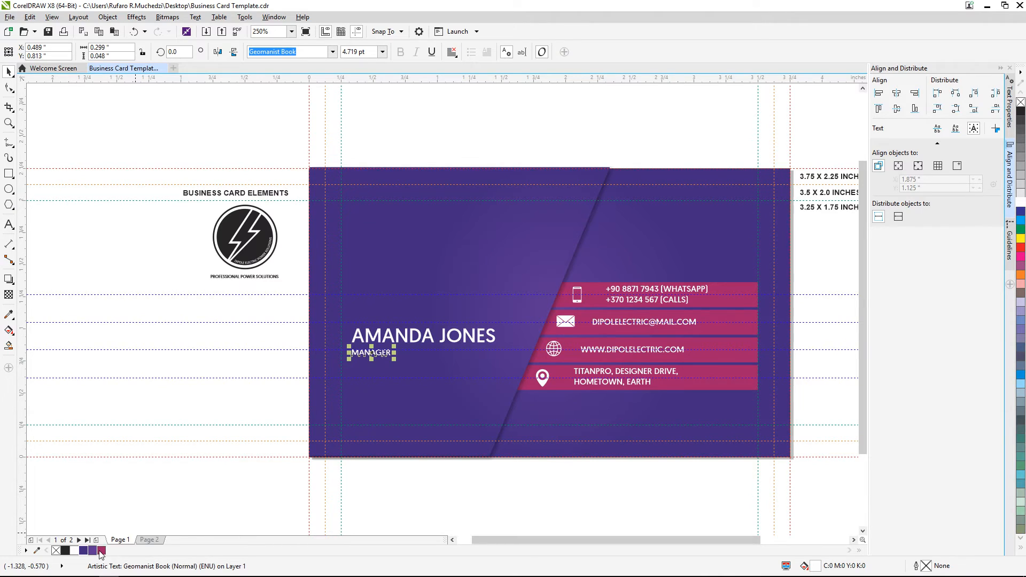
pyautogui.click(101, 551)
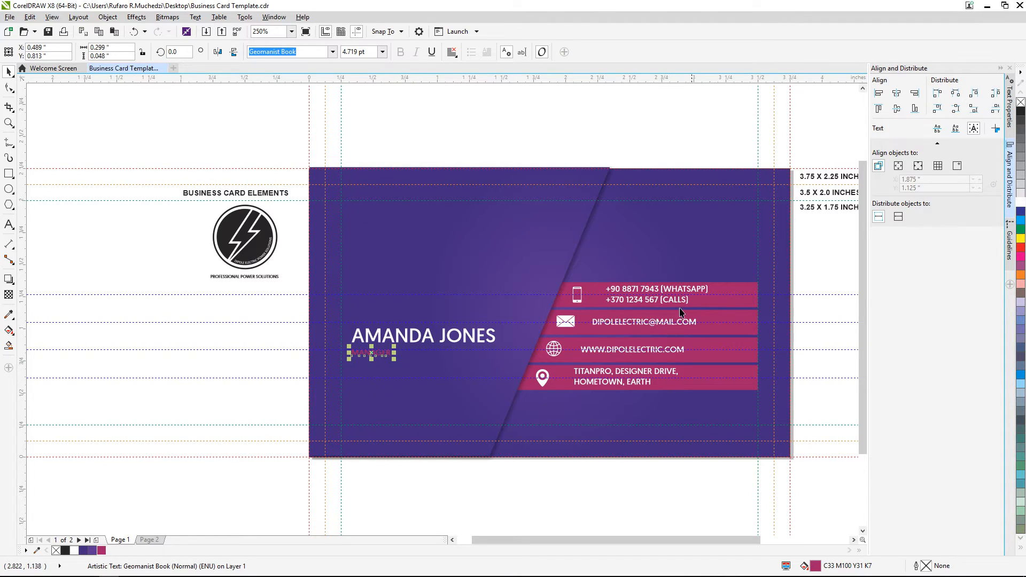
pyautogui.click(258, 356)
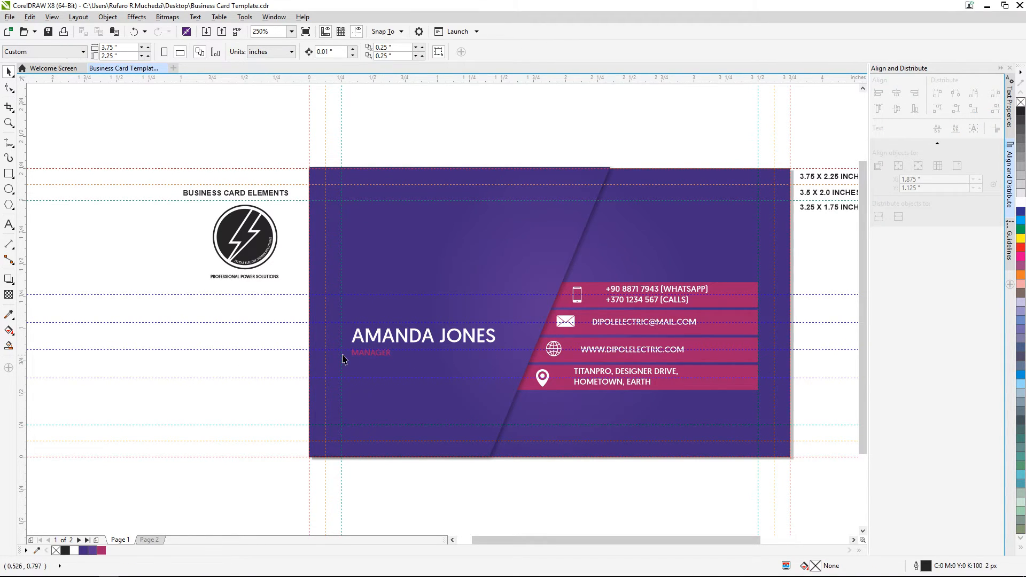
# Step: Nudge the MANAGER job title up 0.03 inches, closer to the cardholder's name
pyautogui.scroll(2, 346, 356)
pyautogui.click(373, 357)
pyautogui.press('Up')
pyautogui.press('Up')
pyautogui.press('Up')
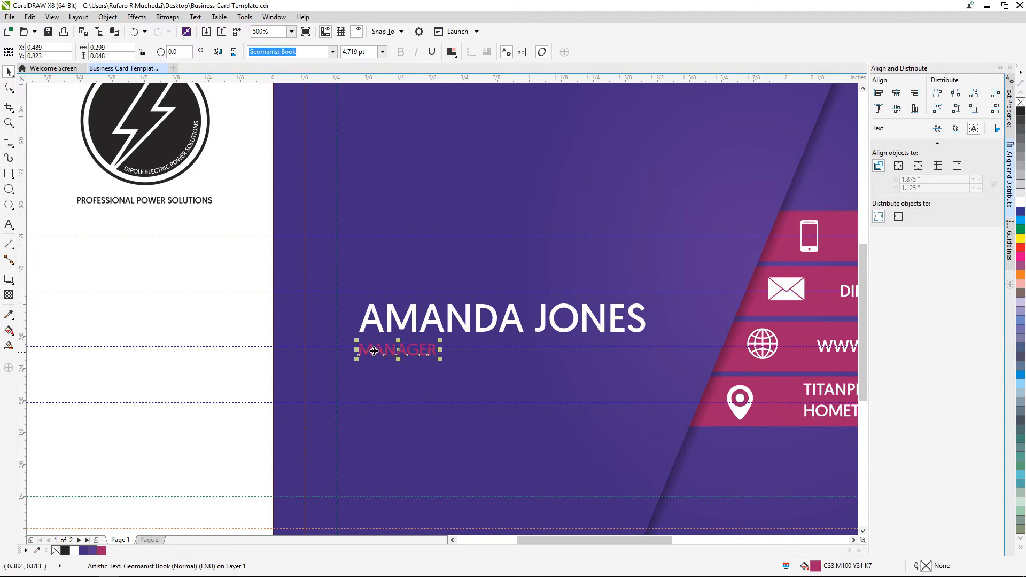
pyautogui.scroll(-2, 418, 357)
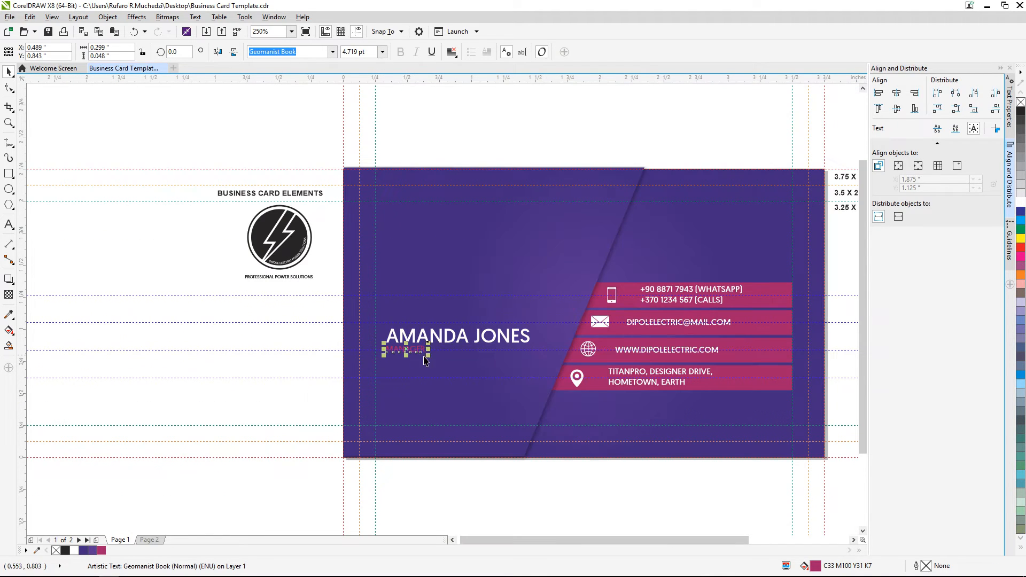
pyautogui.click(303, 367)
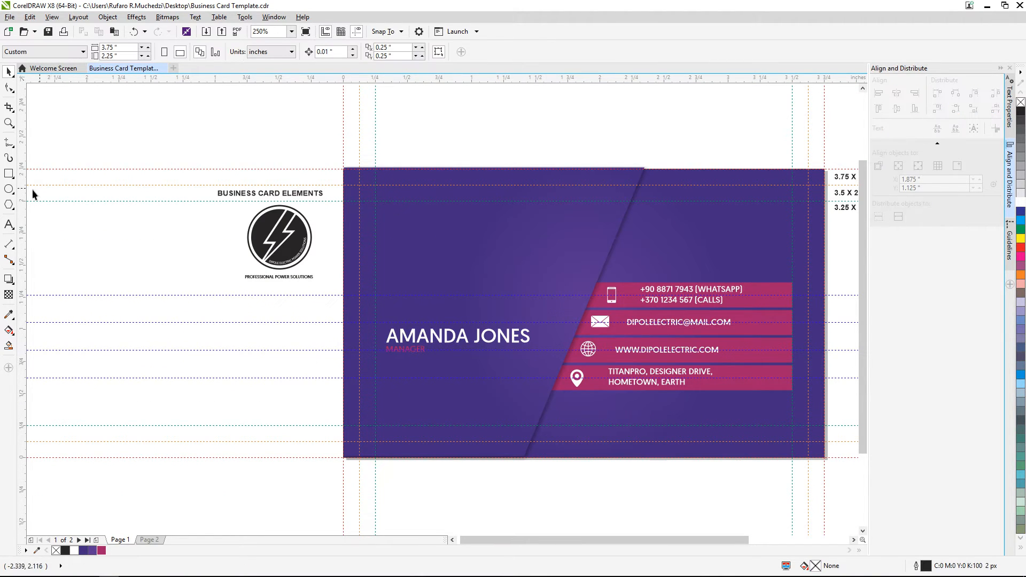
# Step: Draw a circle above the cardholder's name and set its width and height to 0.602 inches
pyautogui.click(9, 189)
pyautogui.moveTo(436, 280); pyautogui.dragTo(464, 295)
pyautogui.click(9, 71)
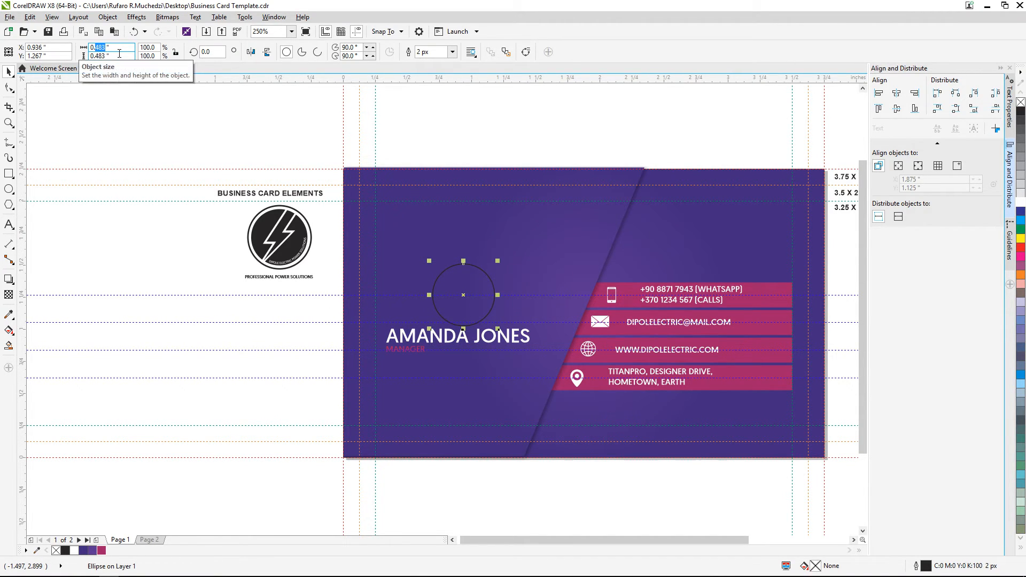
pyautogui.doubleClick(100, 48)
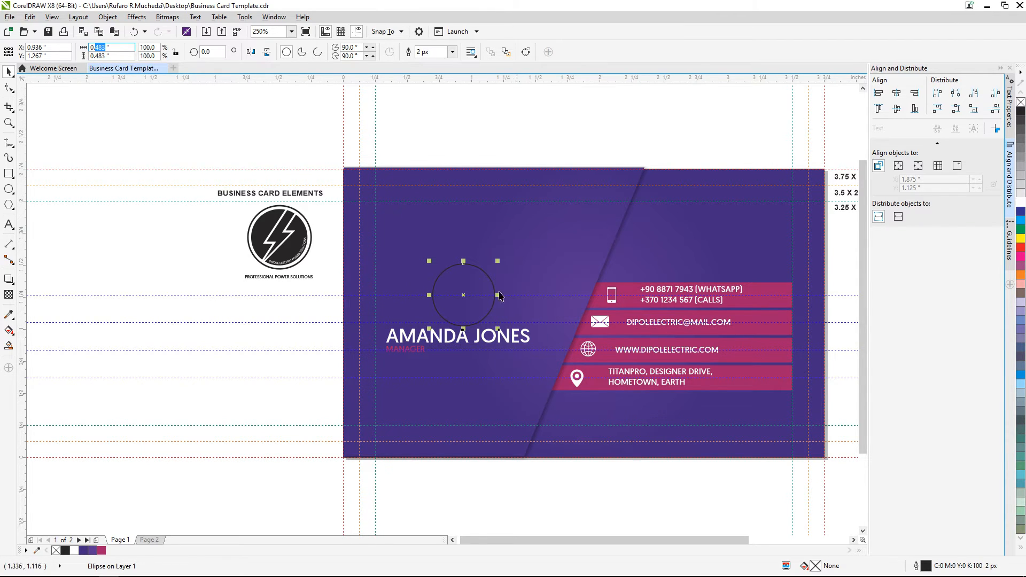
pyautogui.doubleClick(96, 48)
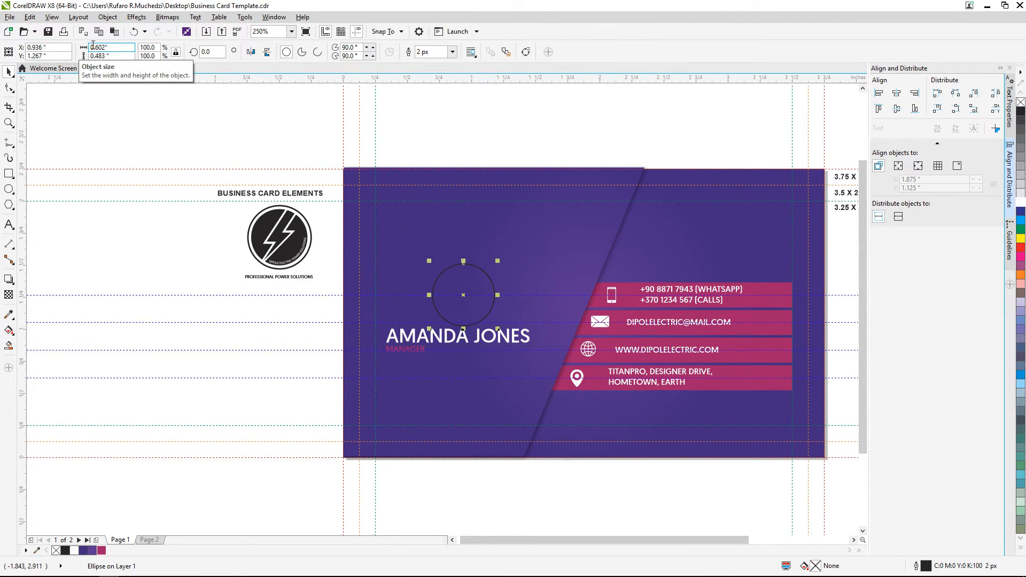
pyautogui.press('Return')
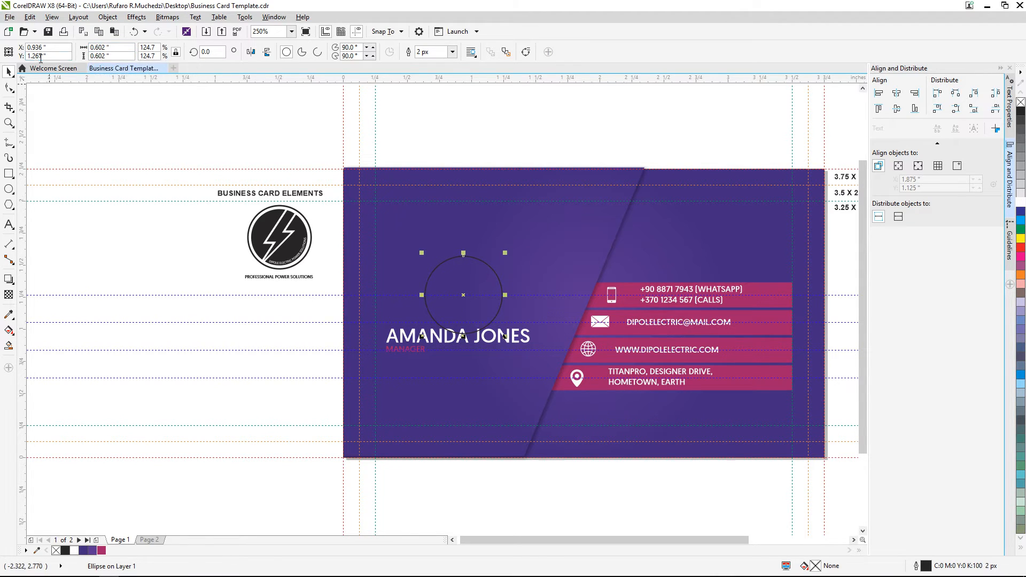
# Step: Move the circle slightly up over the cardholder's name and fill it with black
pyautogui.moveTo(471, 294); pyautogui.dragTo(468, 284)
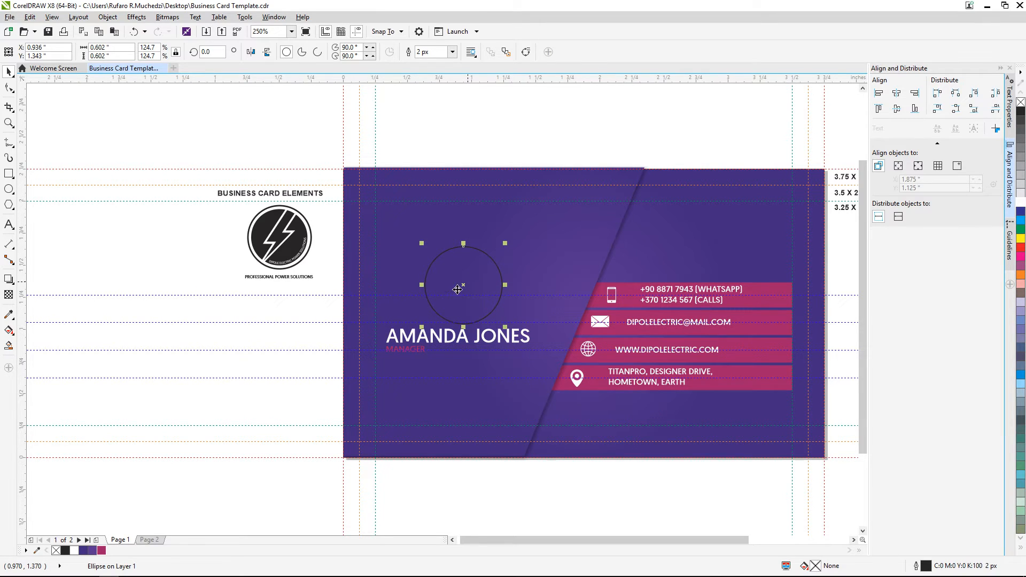
pyautogui.click(1021, 113)
pyautogui.click(494, 133)
pyautogui.click(477, 273)
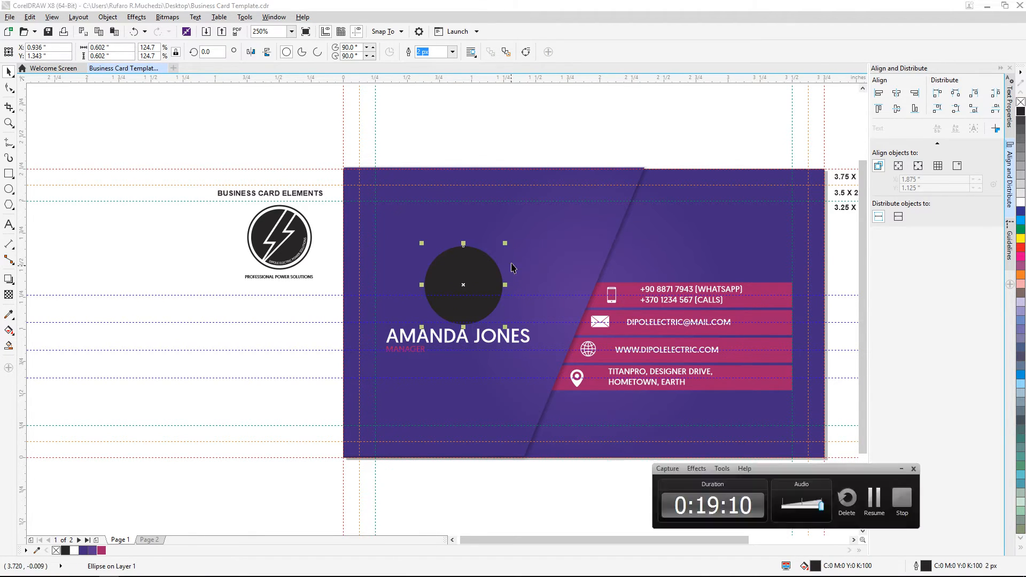
# Step: Change the job title text under the cardholder's name to MARKETING DIRECTOR
pyautogui.click(422, 352)
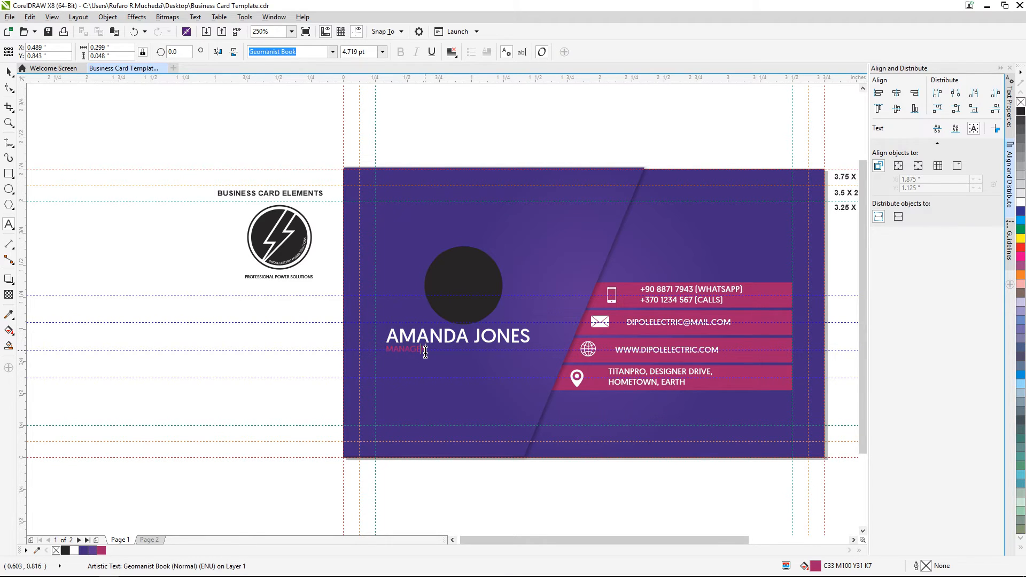
pyautogui.moveTo(427, 350); pyautogui.dragTo(392, 352)
pyautogui.write('ARKETTING DIRECTOR')
pyautogui.press('Escape')
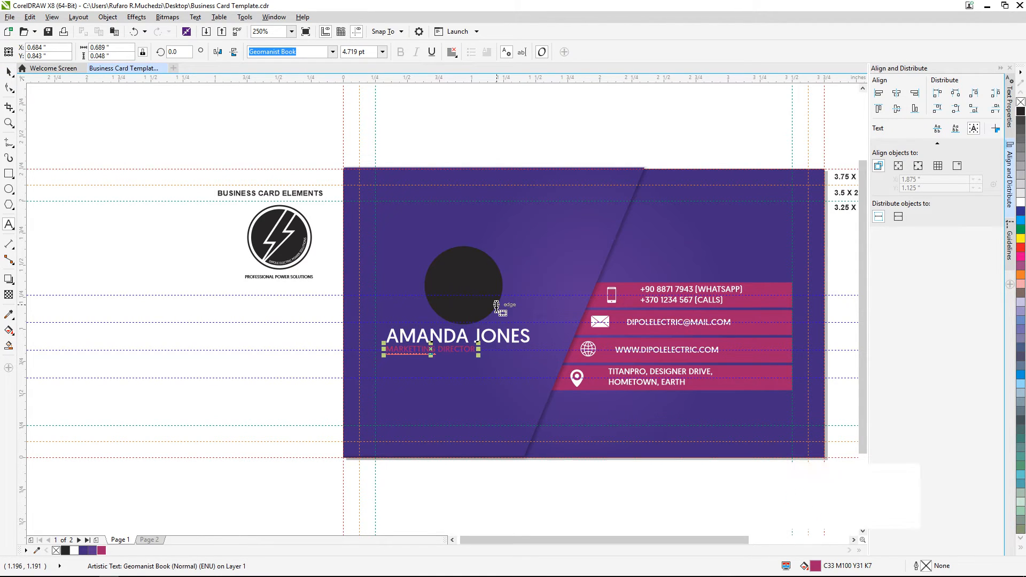
pyautogui.click(421, 350)
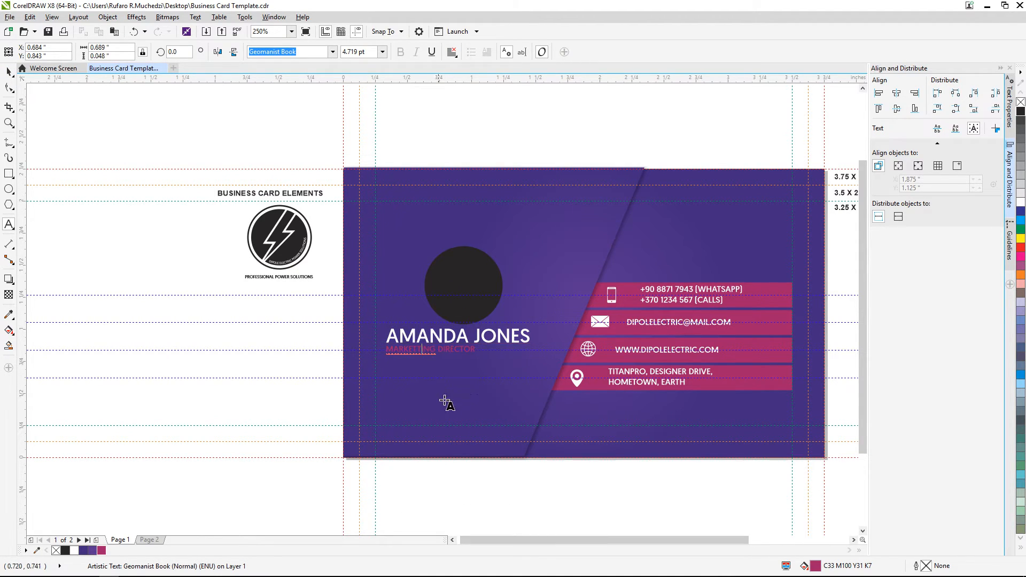
pyautogui.press('BackSpace')
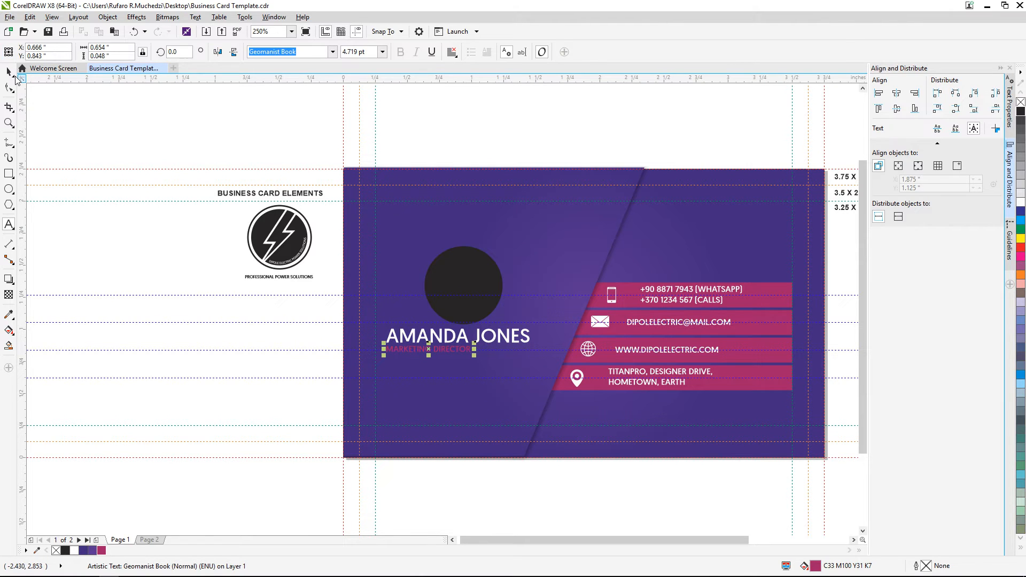
pyautogui.hotkey('ctrl', 'space')
pyautogui.click(307, 363)
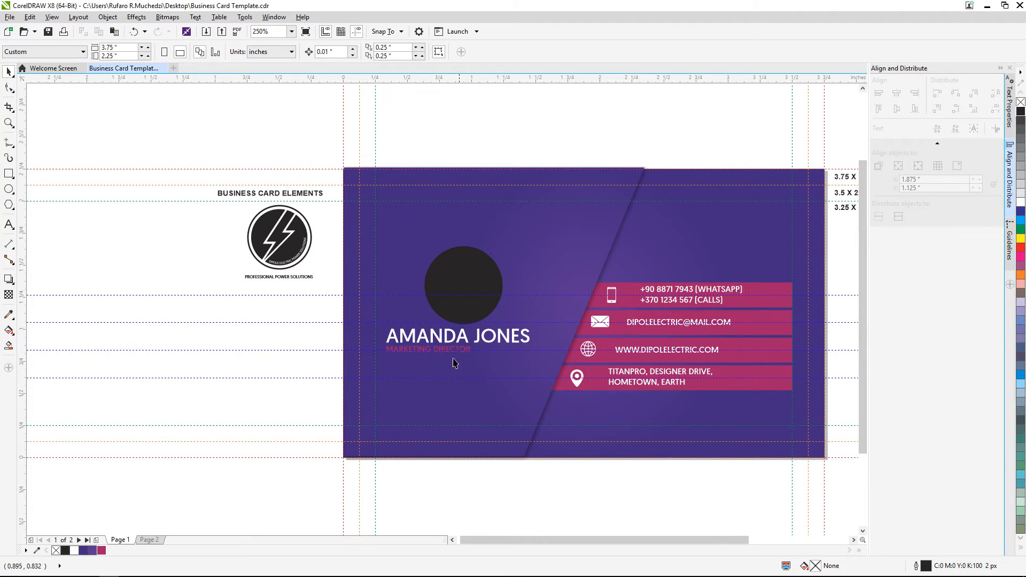
# Step: Align the circle, the cardholder's name and the job title on a common vertical centre line
pyautogui.moveTo(332, 231); pyautogui.dragTo(540, 382)
pyautogui.click(897, 93)
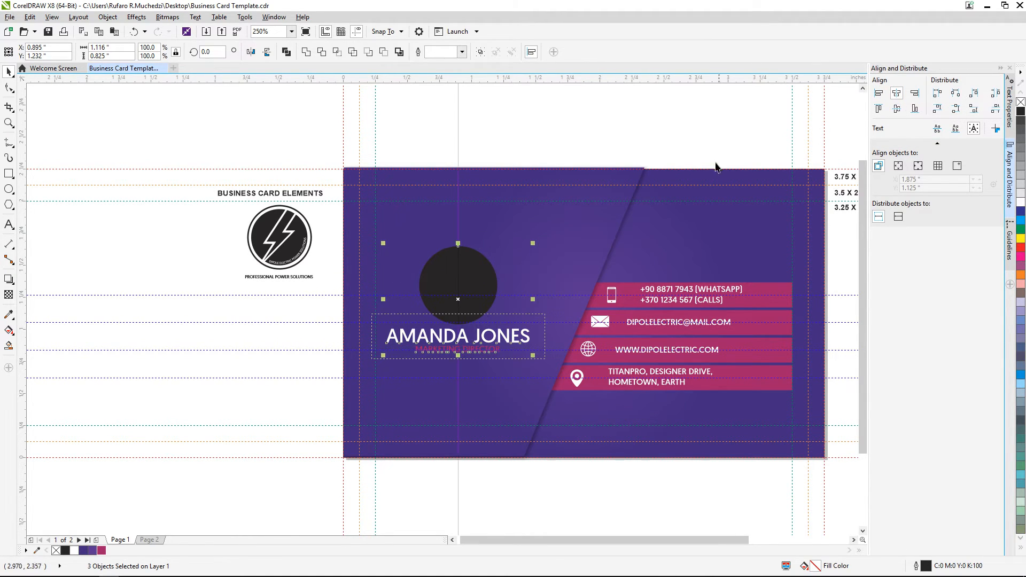
pyautogui.click(312, 302)
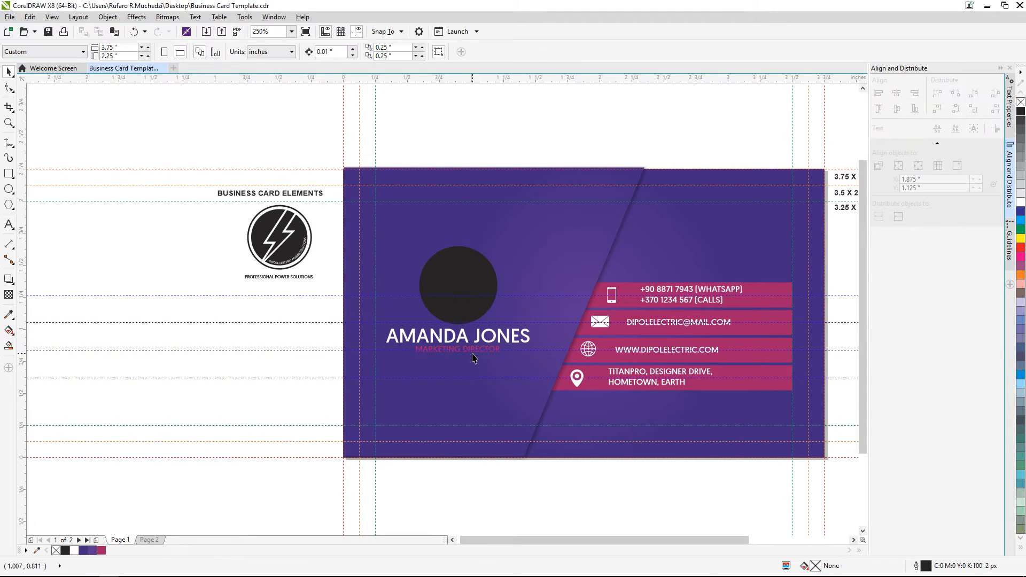
# Step: Delete the blue horizontal guidelines running through the circle, the cardholder's name and the job title
pyautogui.click(515, 350)
pyautogui.press('Delete')
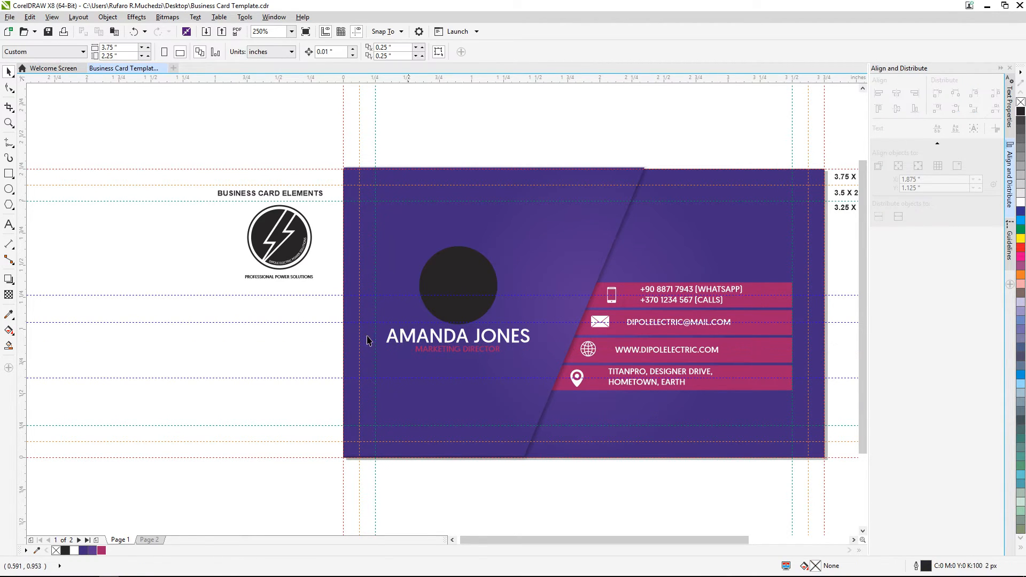
pyautogui.click(409, 322)
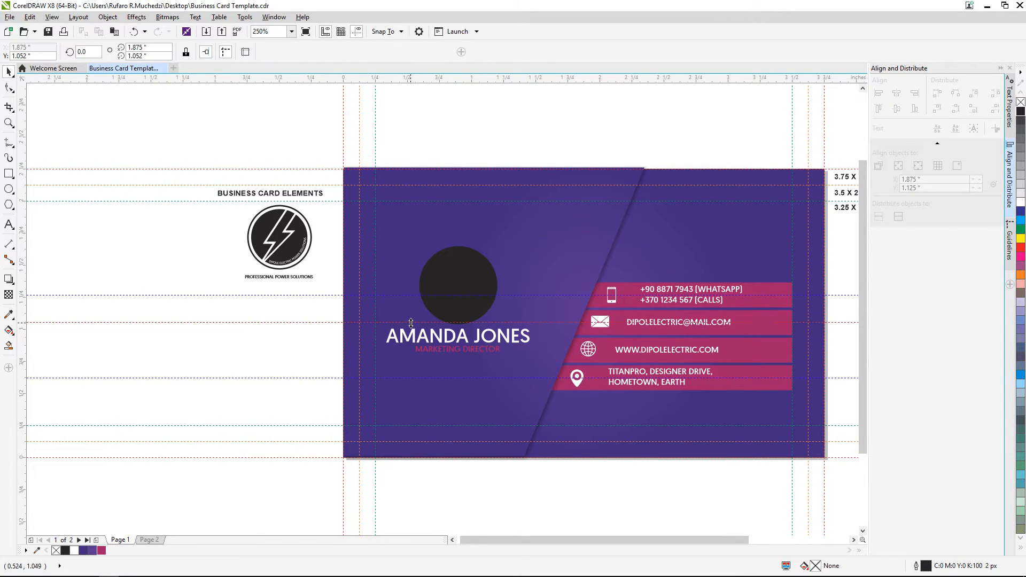
pyautogui.press('Delete')
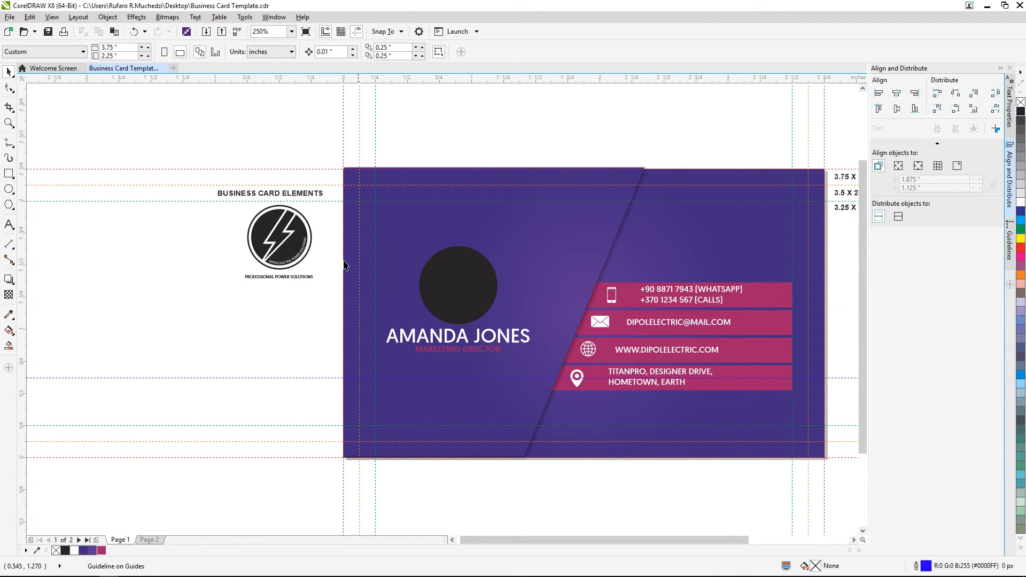
# Step: Nudge the cardholder's name down 0.02 inches and the job title down 0.03 inches below the circle
pyautogui.moveTo(330, 231); pyautogui.dragTo(545, 380)
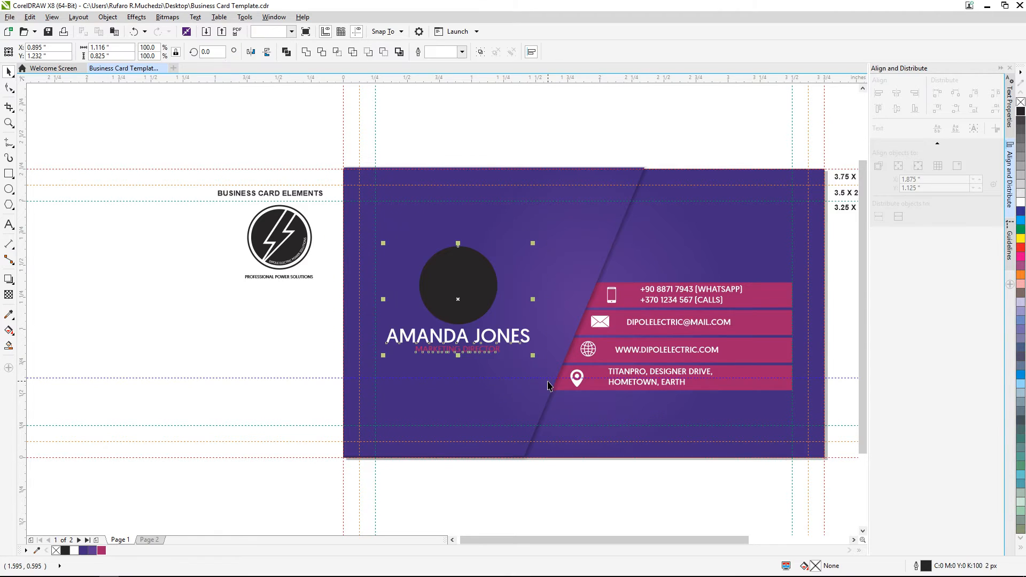
pyautogui.moveTo(299, 318); pyautogui.dragTo(529, 365)
pyautogui.press('Down')
pyautogui.press('Down')
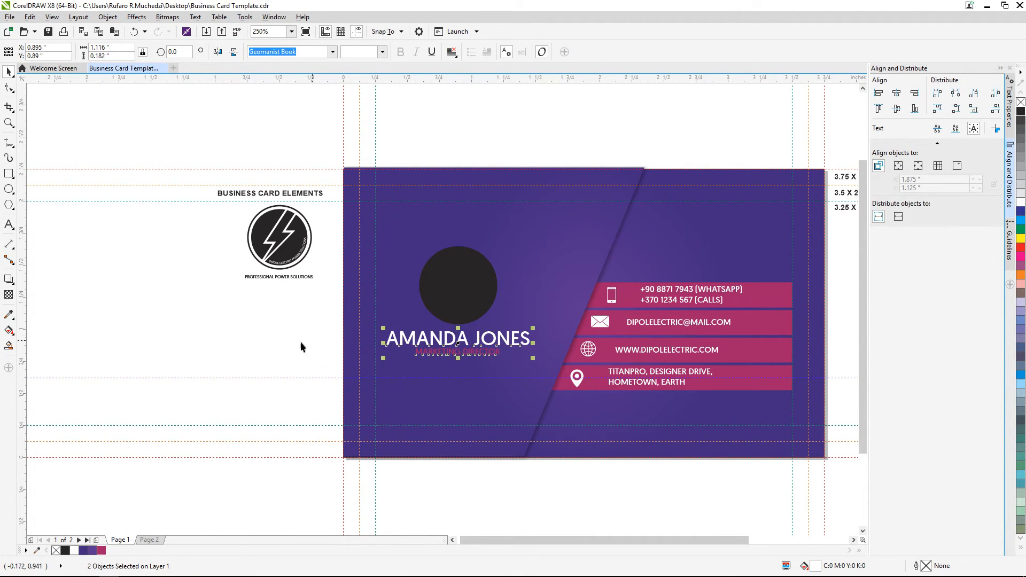
pyautogui.press('Escape')
pyautogui.click(441, 356)
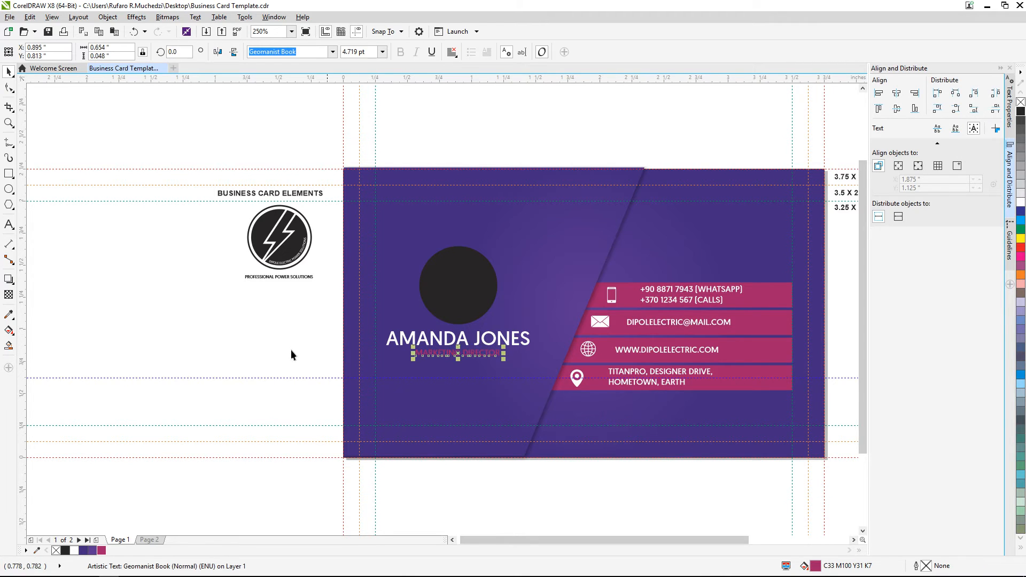
pyautogui.press('Escape')
pyautogui.click(464, 307)
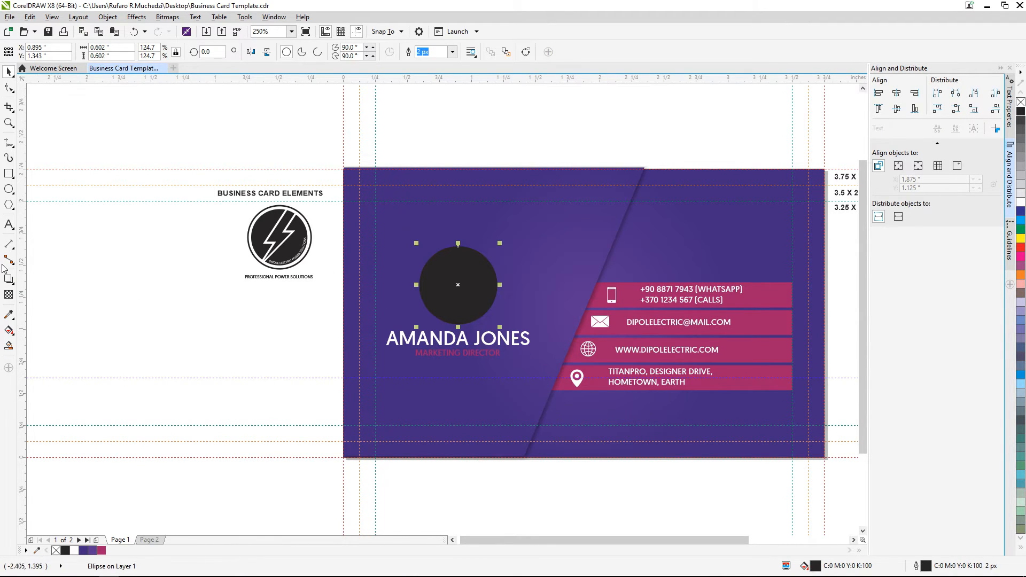
pyautogui.click(210, 331)
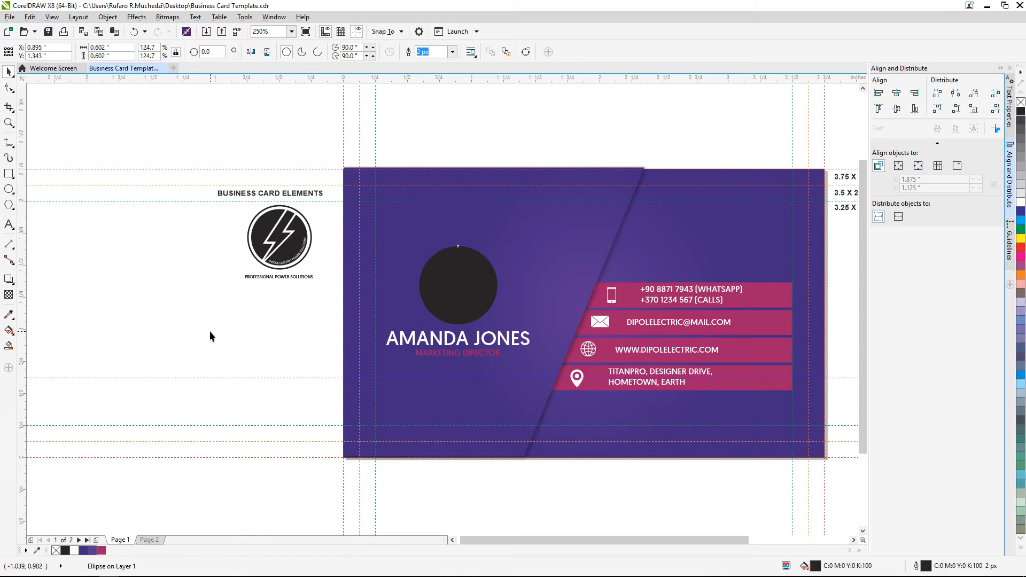
pyautogui.click(469, 291)
pyautogui.click(283, 317)
pyautogui.hotkey('ctrl', 'i')
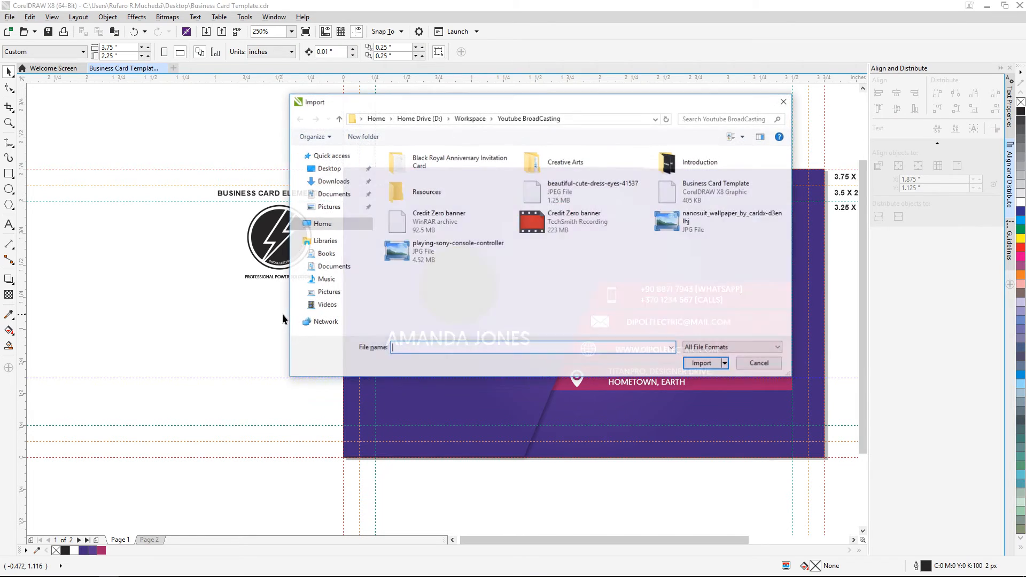
pyautogui.click(759, 363)
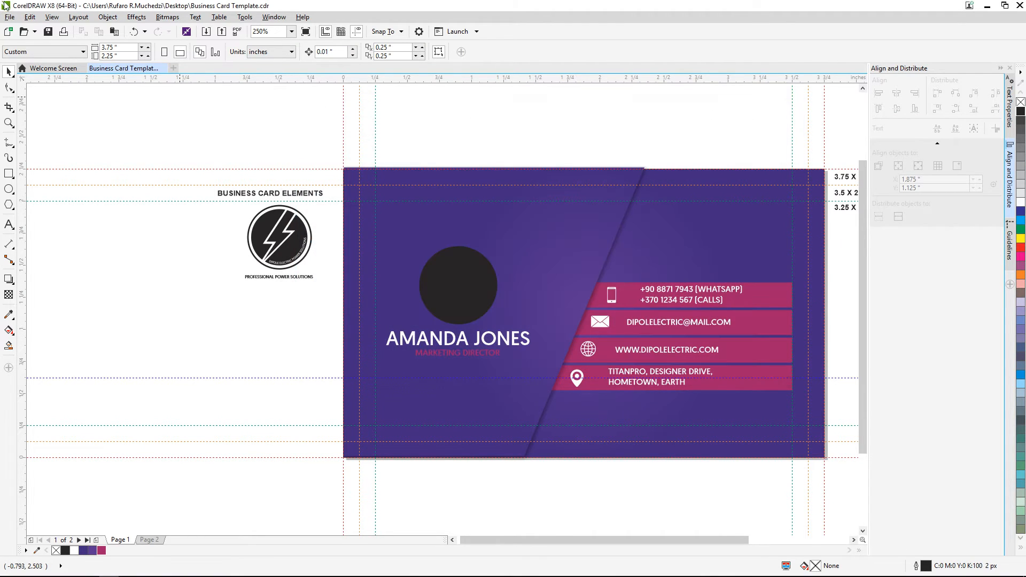
# Step: Import the photo beautiful-cute-dress-eyes-41537 and place it over the circle at about 1.03 by 1.54 inches
pyautogui.click(10, 17)
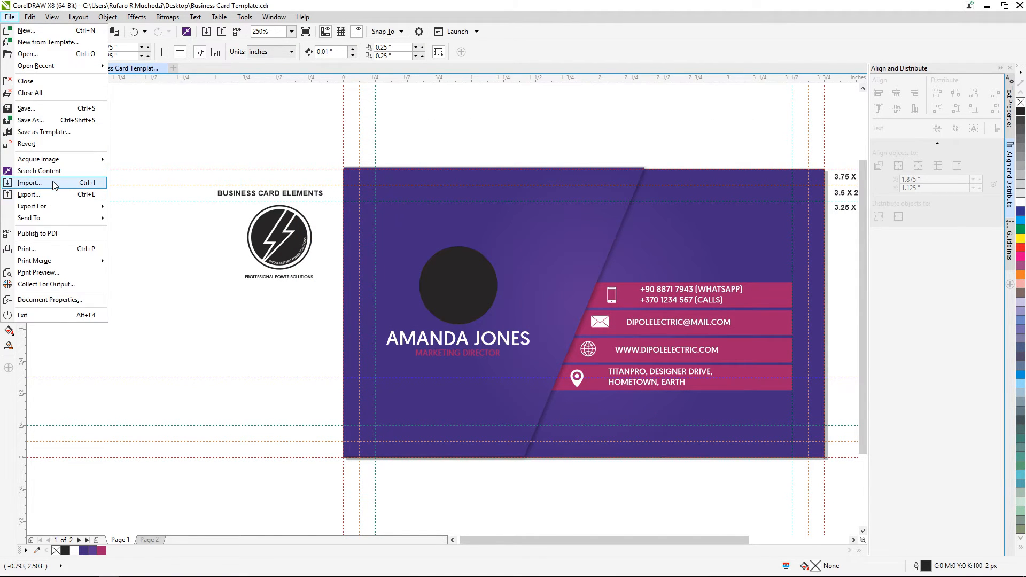
pyautogui.click(32, 182)
pyautogui.click(541, 191)
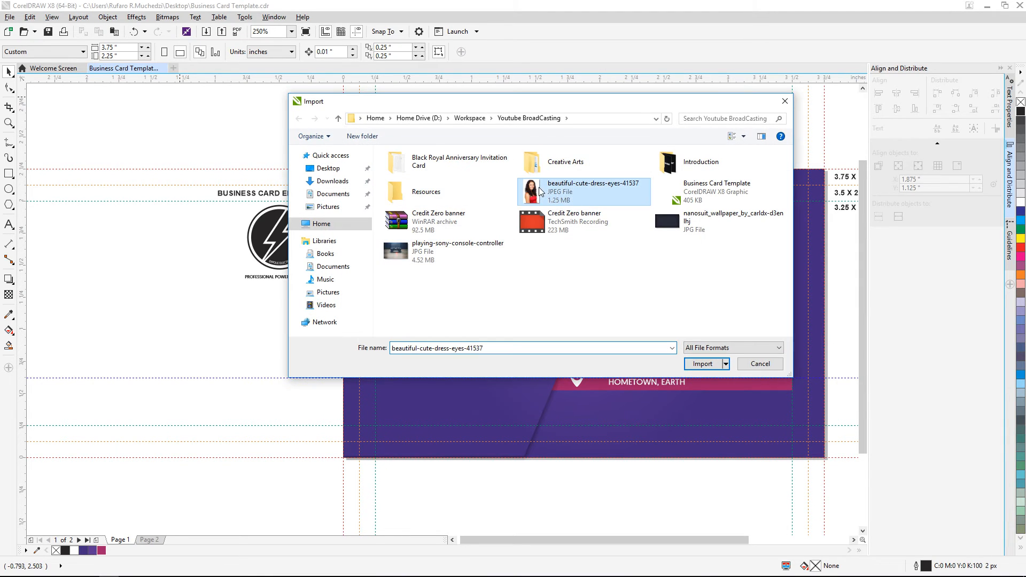
pyautogui.click(702, 364)
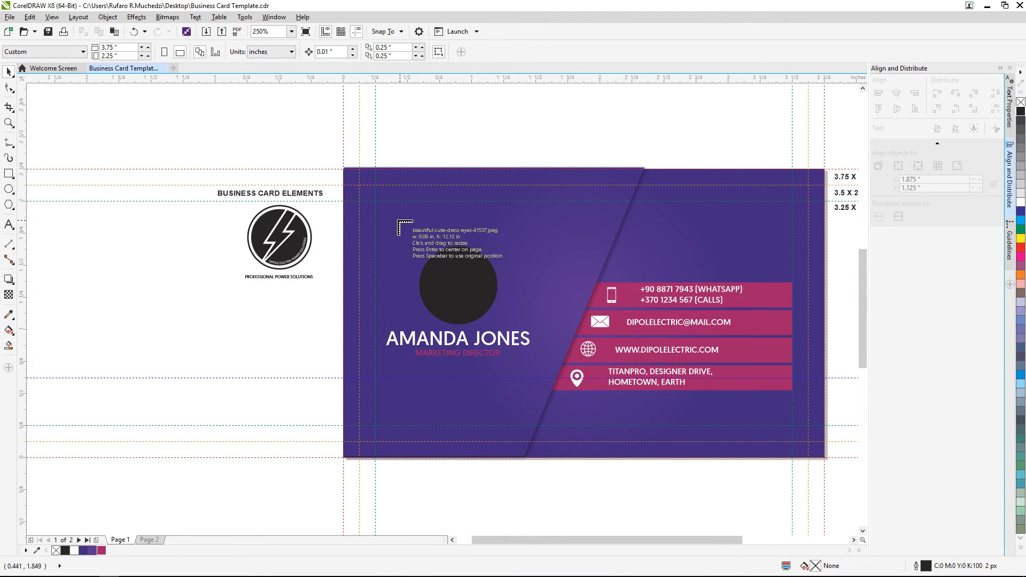
pyautogui.moveTo(398, 222); pyautogui.dragTo(529, 418)
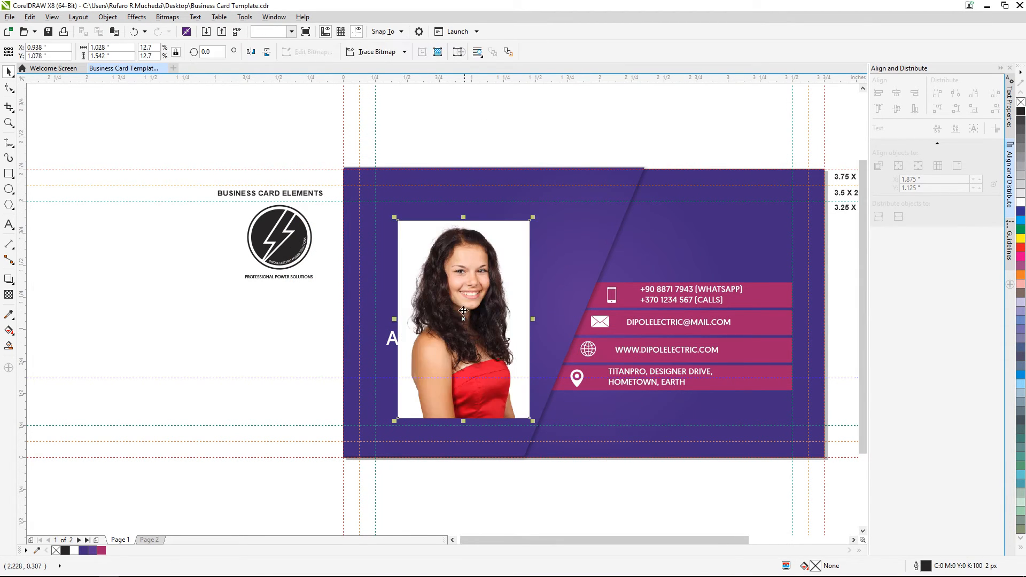
# Step: Move the photo beside the circle so part of the circle is uncovered, and scale it to about 0.91 by 1.36 inches
pyautogui.moveTo(523, 291)
pyautogui.mouseDown()
pyautogui.moveTo(550, 287)
pyautogui.moveTo(539, 285)
pyautogui.mouseUp()
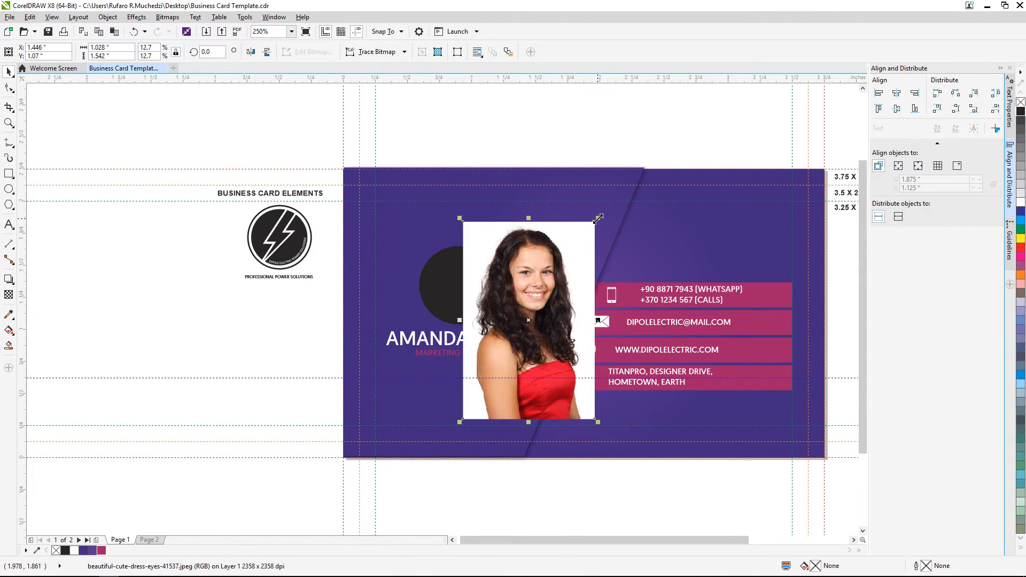
pyautogui.moveTo(598, 218); pyautogui.dragTo(582, 242)
pyautogui.moveTo(527, 294); pyautogui.dragTo(529, 287)
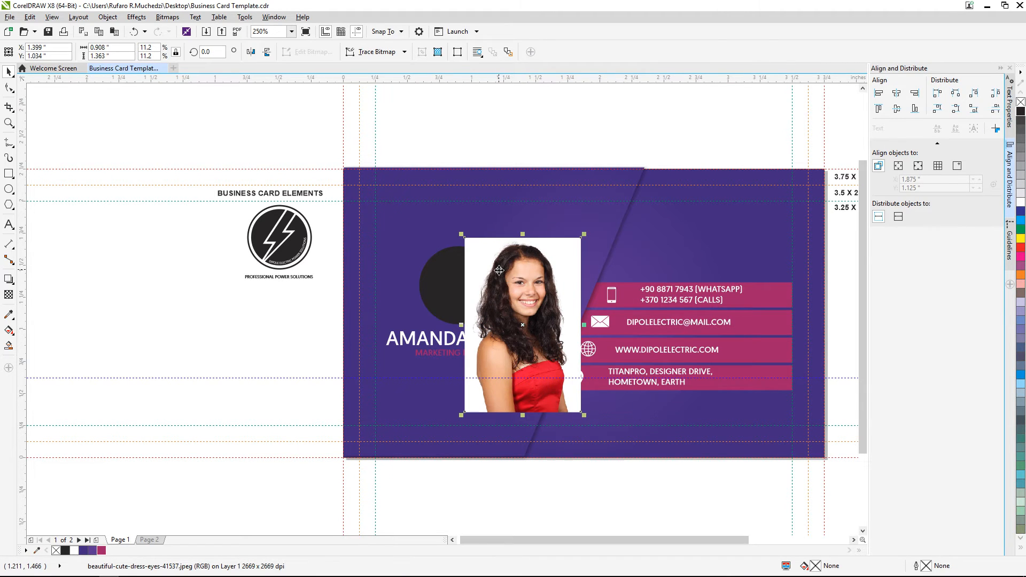
# Step: PowerClip the portrait photo inside the black circle above the cardholder's name
pyautogui.scroll(2, 499, 271)
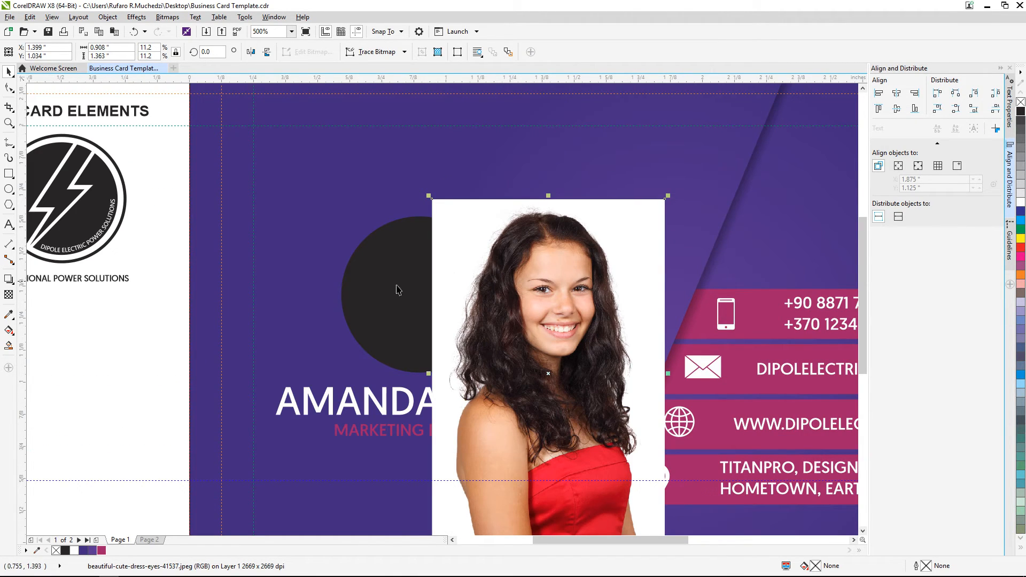
pyautogui.rightClick(498, 284)
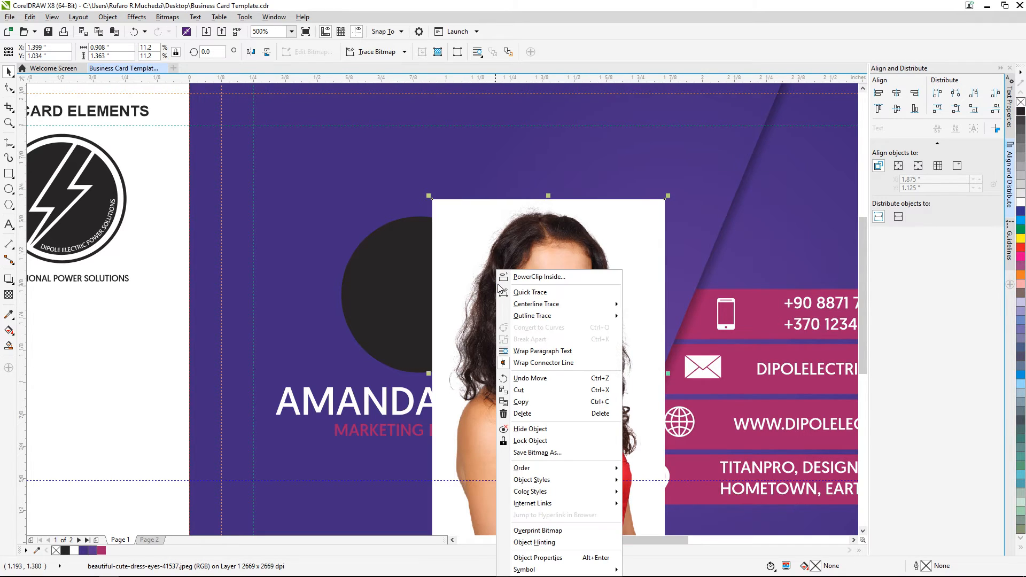
pyautogui.click(539, 277)
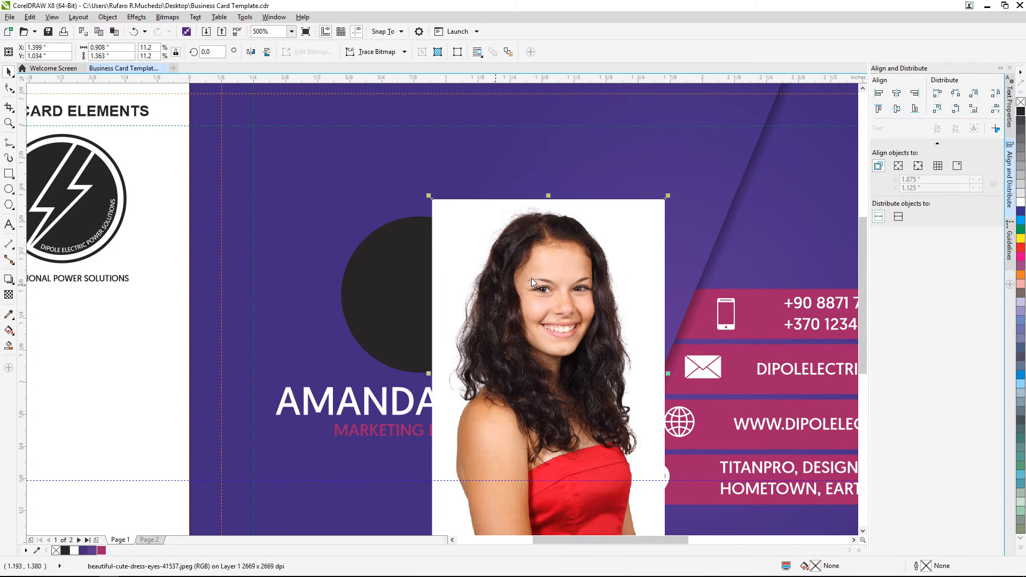
pyautogui.click(362, 285)
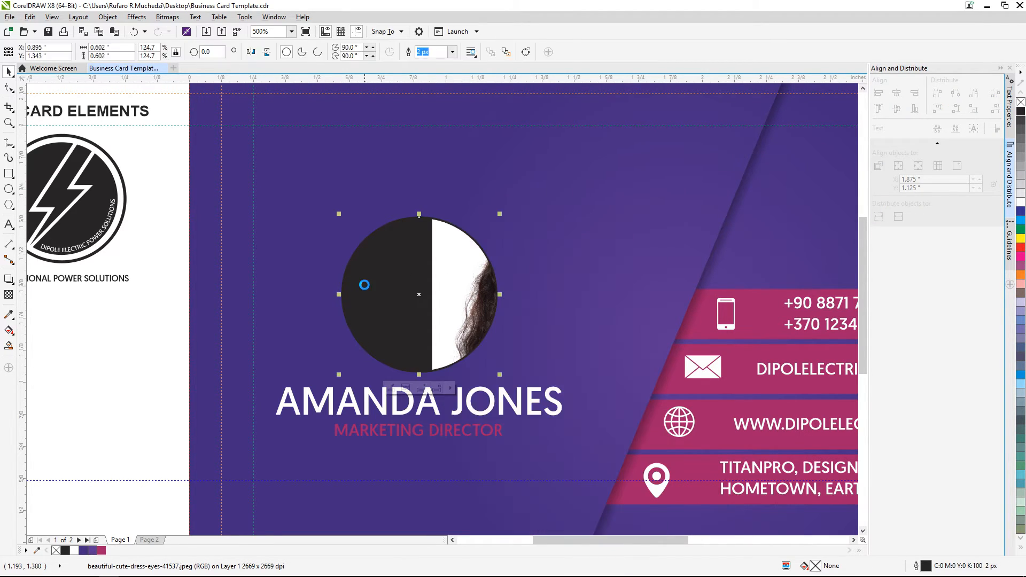
# Step: Scale the clipped photo to about 0.7 by 1.05 inches, fit the face within the circle, and remove the circle's outline
pyautogui.click(390, 389)
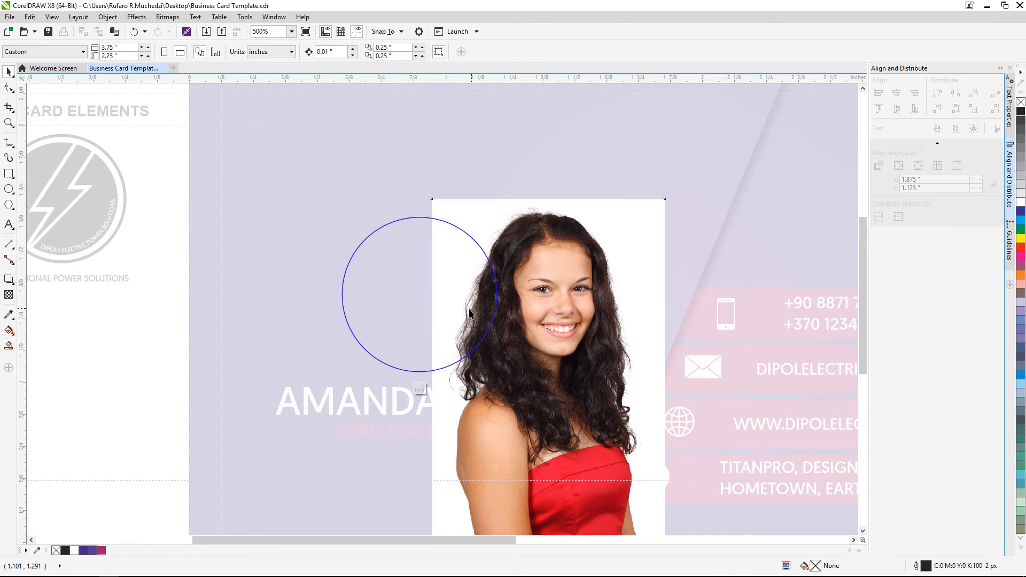
pyautogui.moveTo(469, 313); pyautogui.dragTo(416, 321)
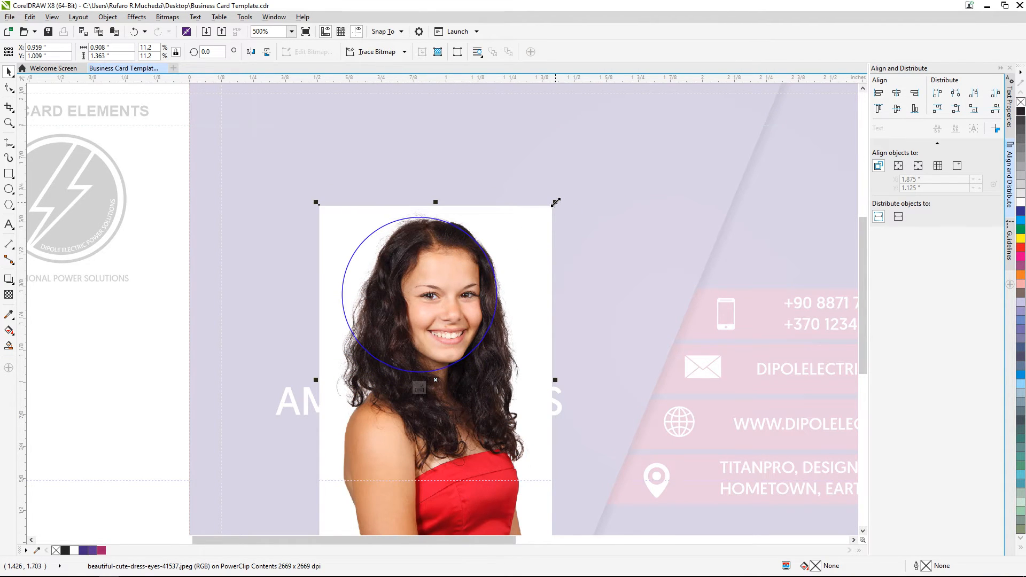
pyautogui.moveTo(555, 202); pyautogui.dragTo(527, 245)
pyautogui.press('Escape')
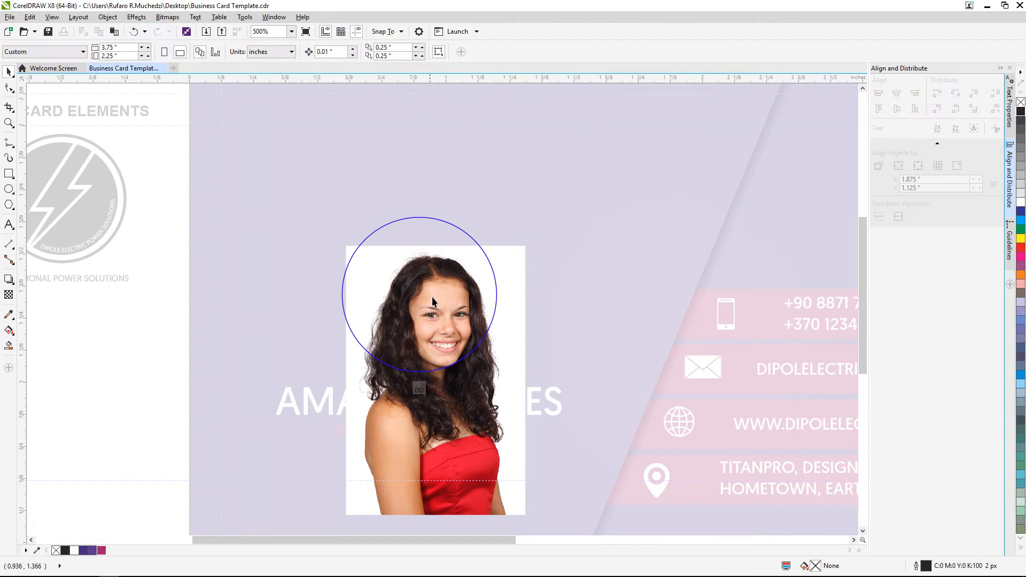
pyautogui.moveTo(408, 304); pyautogui.dragTo(402, 278)
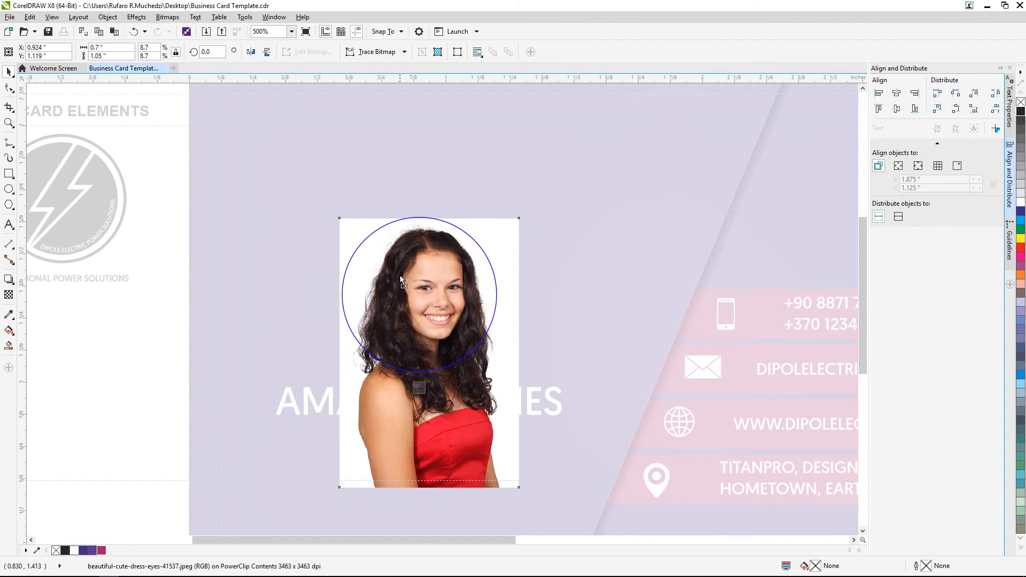
pyautogui.press('Up')
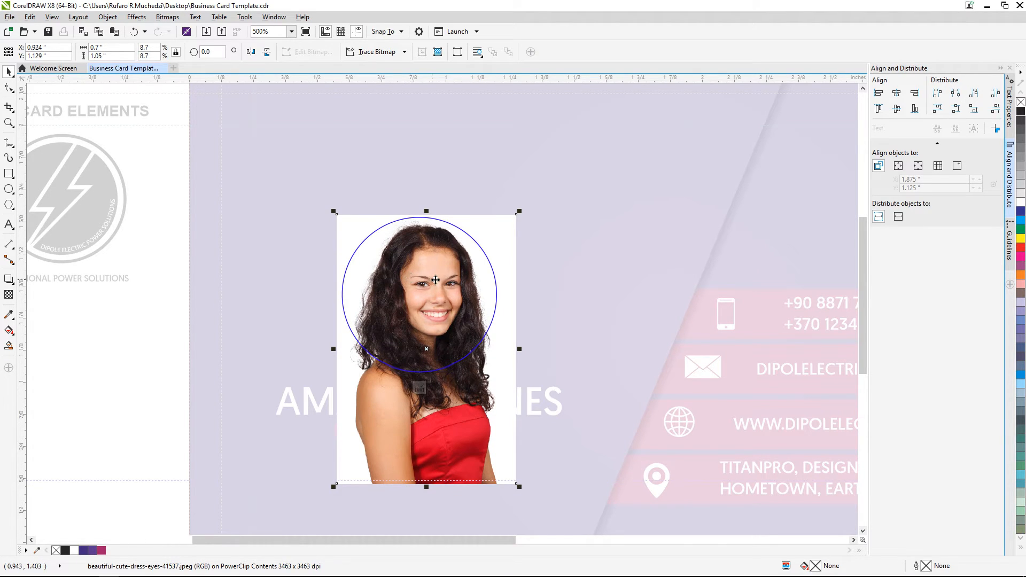
pyautogui.click(419, 390)
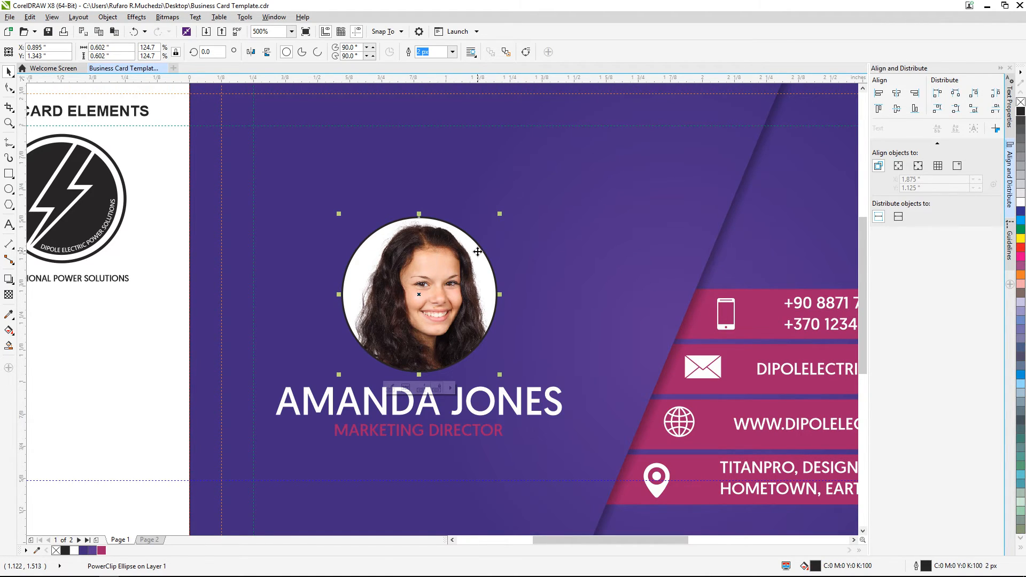
pyautogui.rightClick(1021, 103)
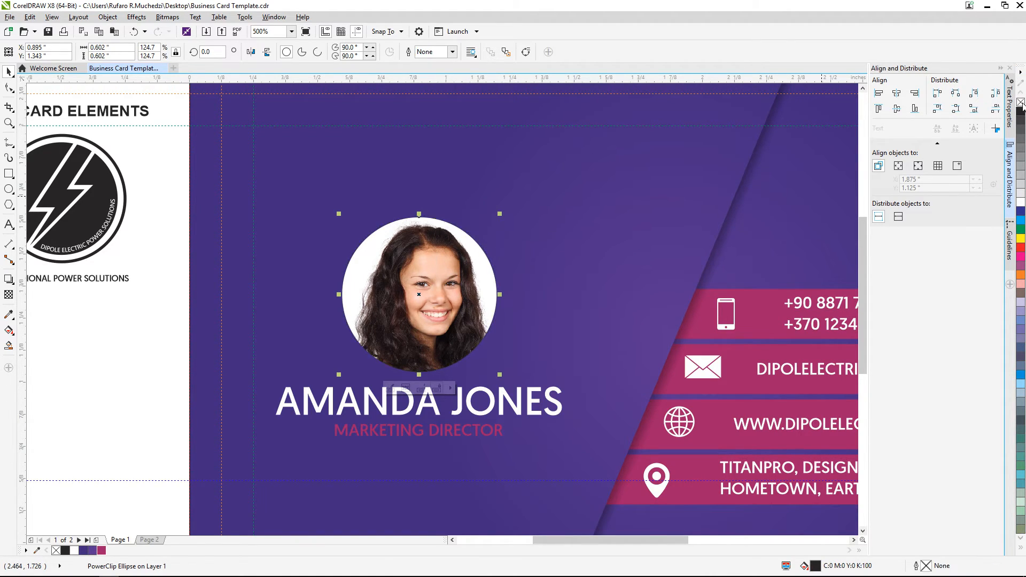
# Step: Apply a preset drop shadow with 100 opacity and 20 feathering around the circular portrait, coloured near-black at C75 M68 Y67 K90
pyautogui.scroll(-2, 483, 264)
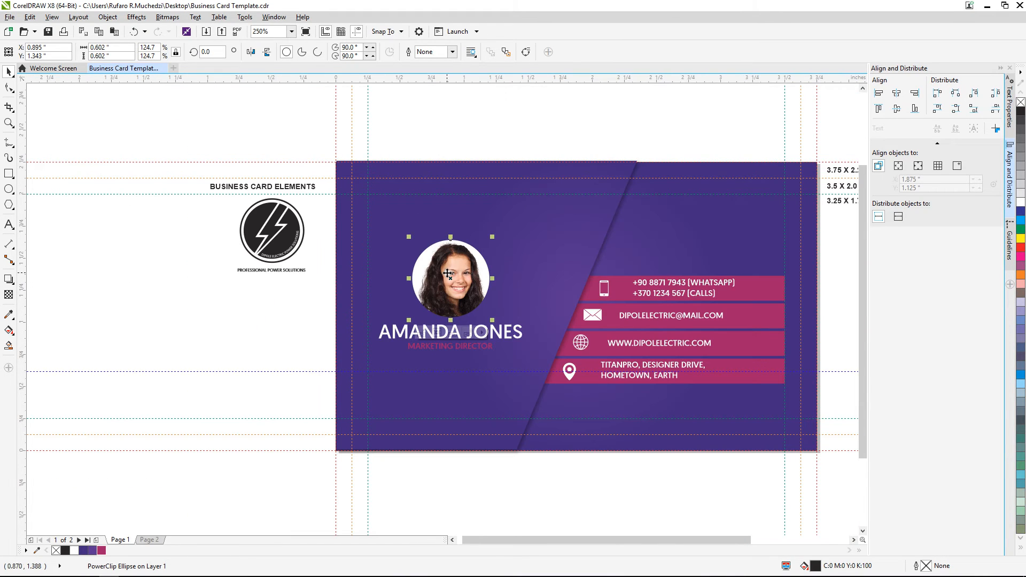
pyautogui.click(9, 279)
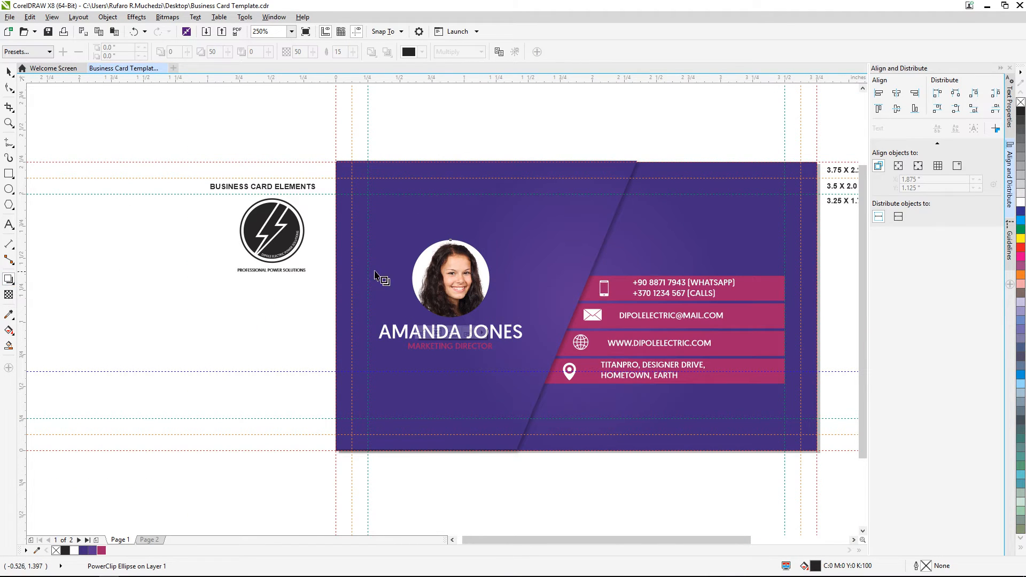
pyautogui.click(39, 52)
pyautogui.click(37, 141)
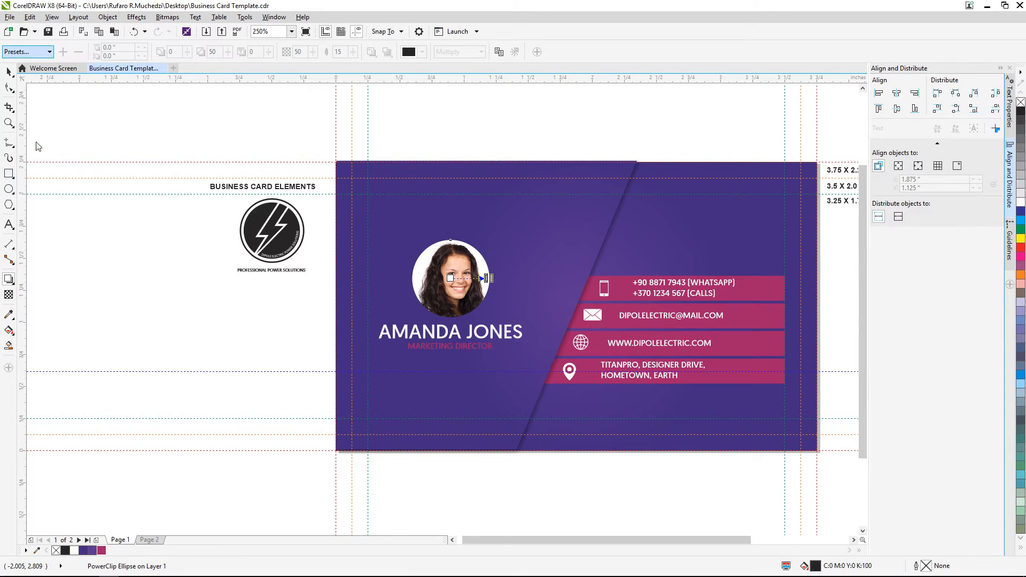
pyautogui.click(407, 52)
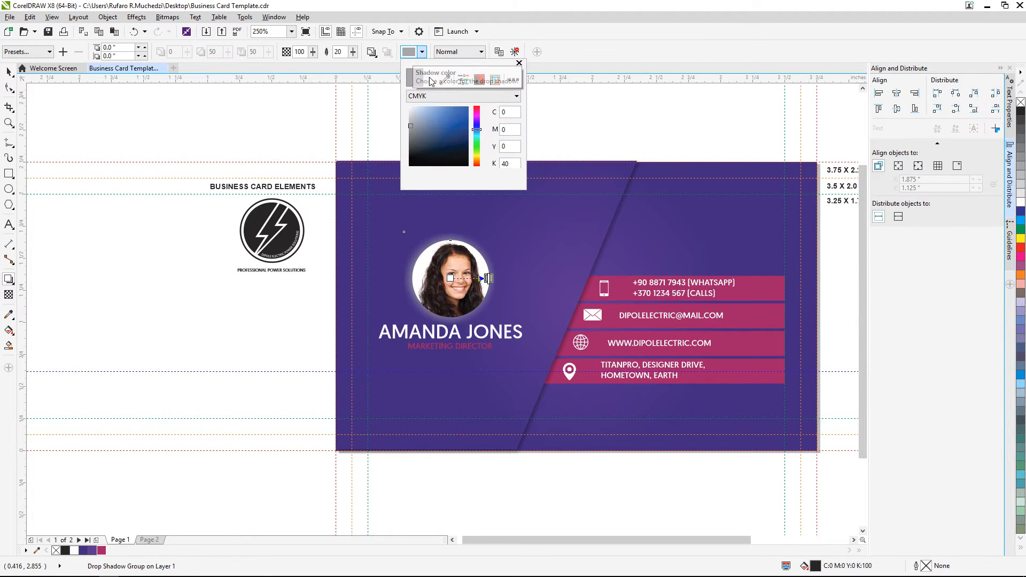
pyautogui.moveTo(419, 140); pyautogui.dragTo(401, 158)
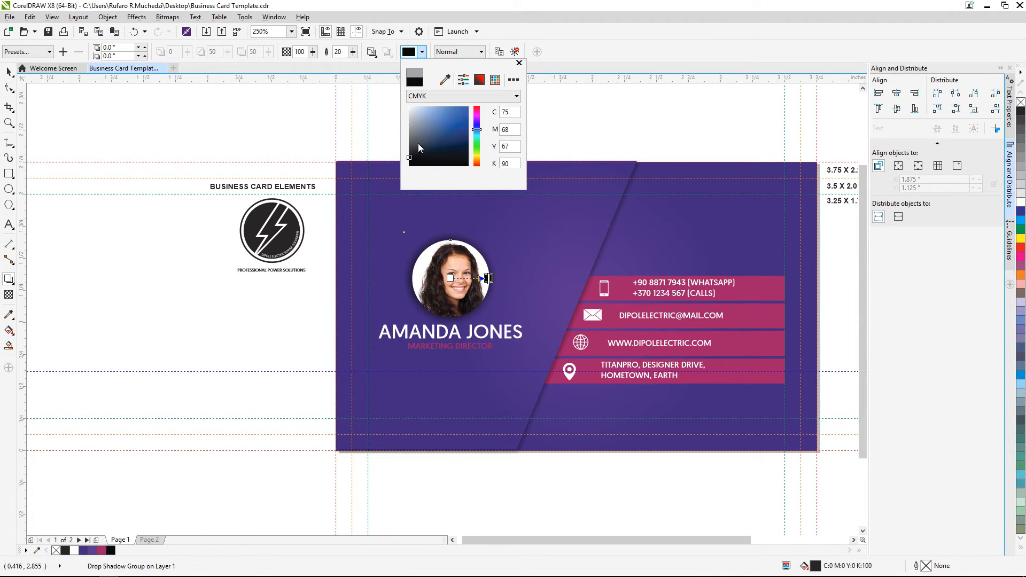
# Step: Compare Multiply and Overlay as the portrait shadow's merge mode and keep Multiply
pyautogui.click(459, 51)
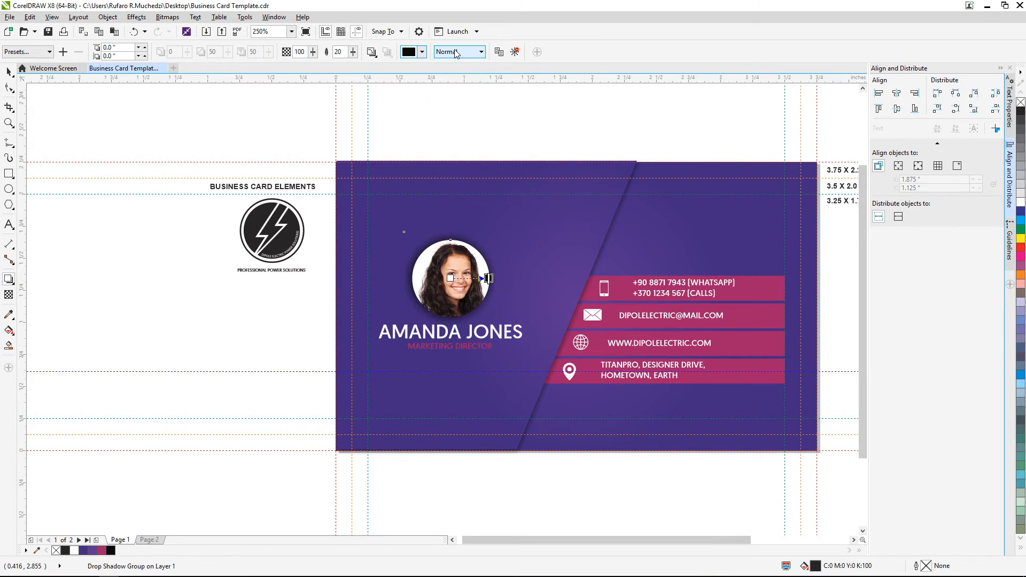
pyautogui.click(459, 51)
pyautogui.click(453, 103)
pyautogui.click(459, 52)
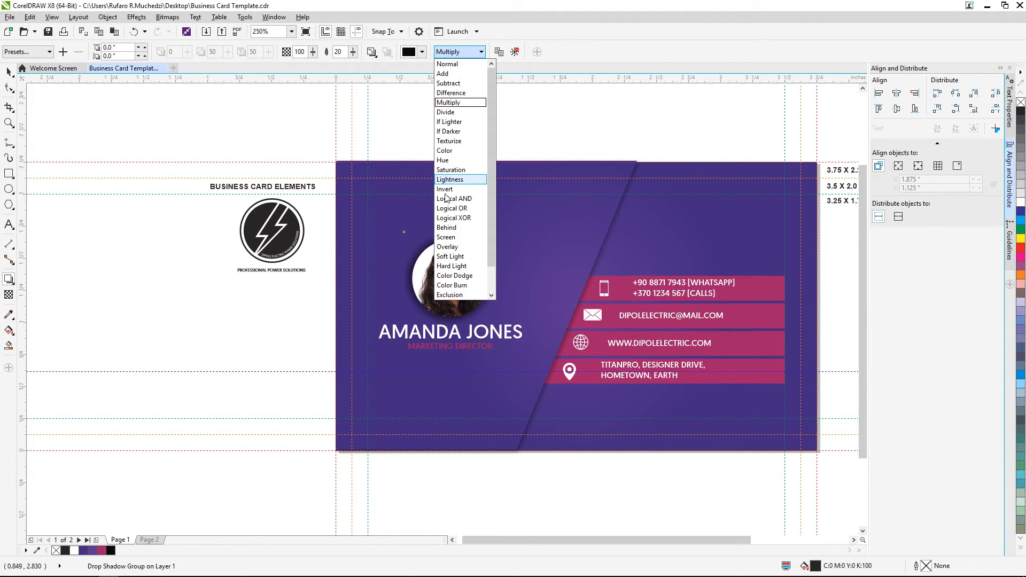
pyautogui.click(449, 246)
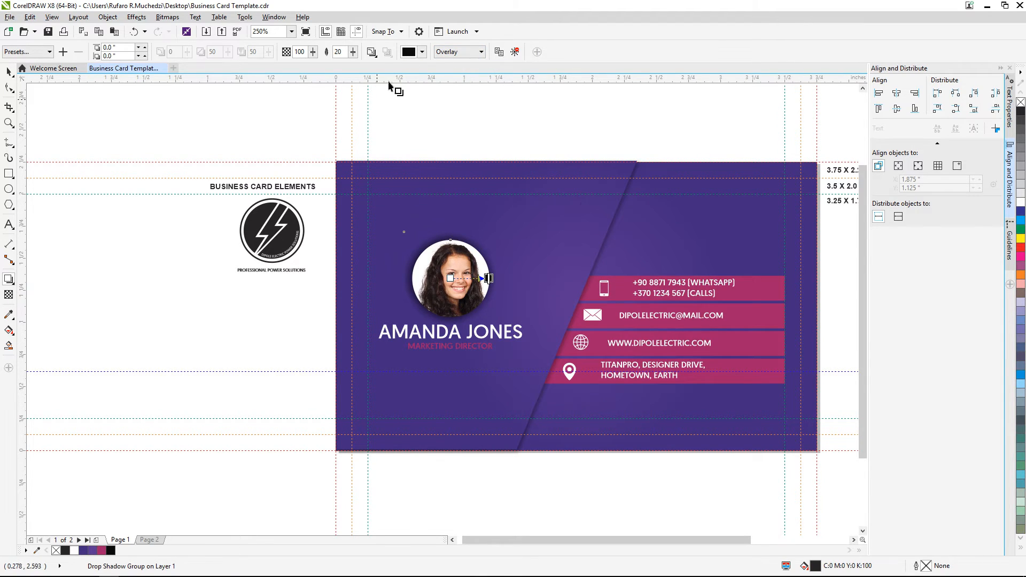
pyautogui.click(458, 51)
pyautogui.click(454, 103)
# Step: Set the portrait's drop shadow opacity to 40 and deselect the portrait
pyautogui.click(314, 53)
pyautogui.click(299, 65)
pyautogui.click(313, 52)
pyautogui.moveTo(311, 66); pyautogui.dragTo(306, 66)
pyautogui.click(314, 53)
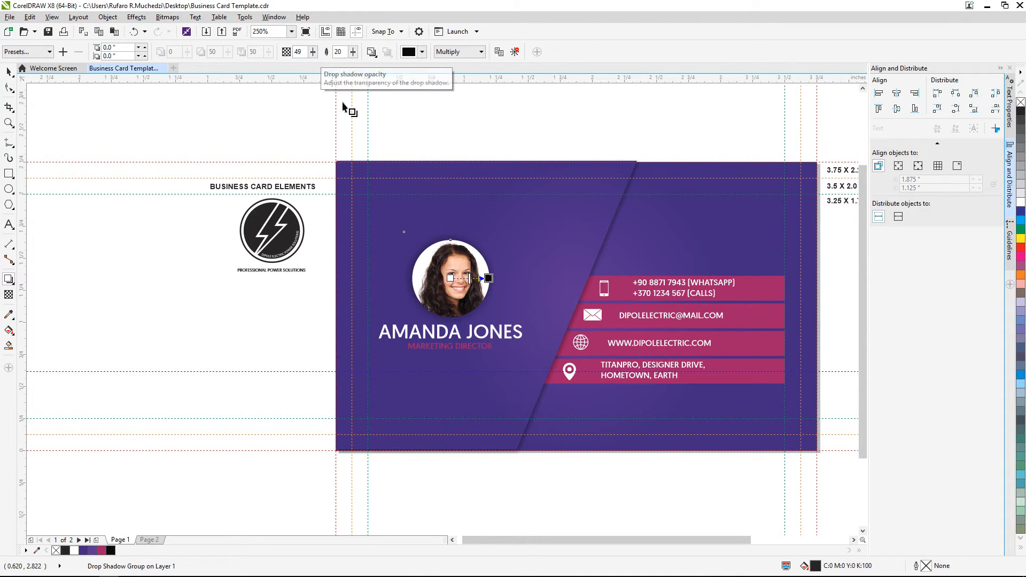
pyautogui.click(296, 52)
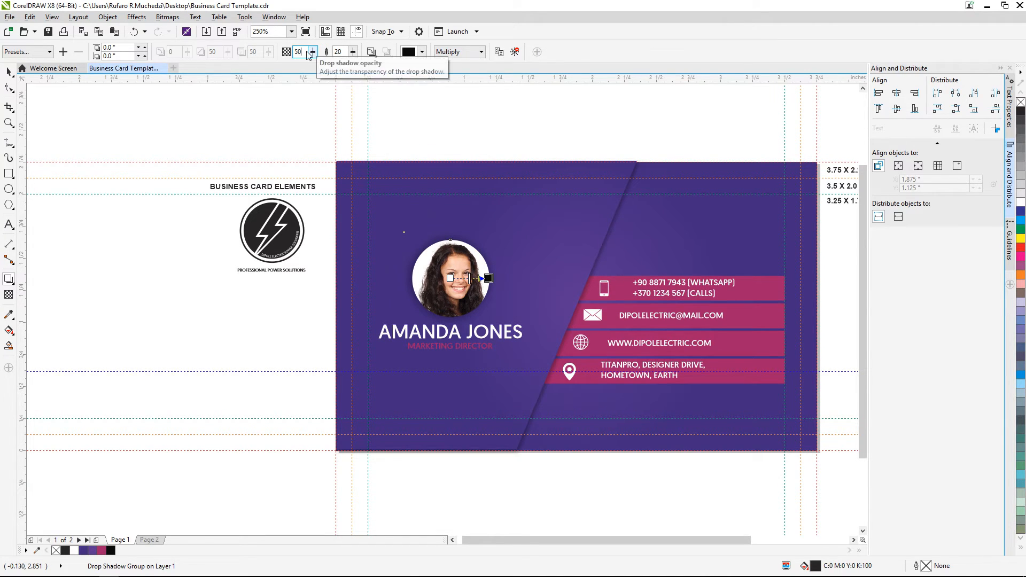
pyautogui.moveTo(309, 53); pyautogui.dragTo(280, 51)
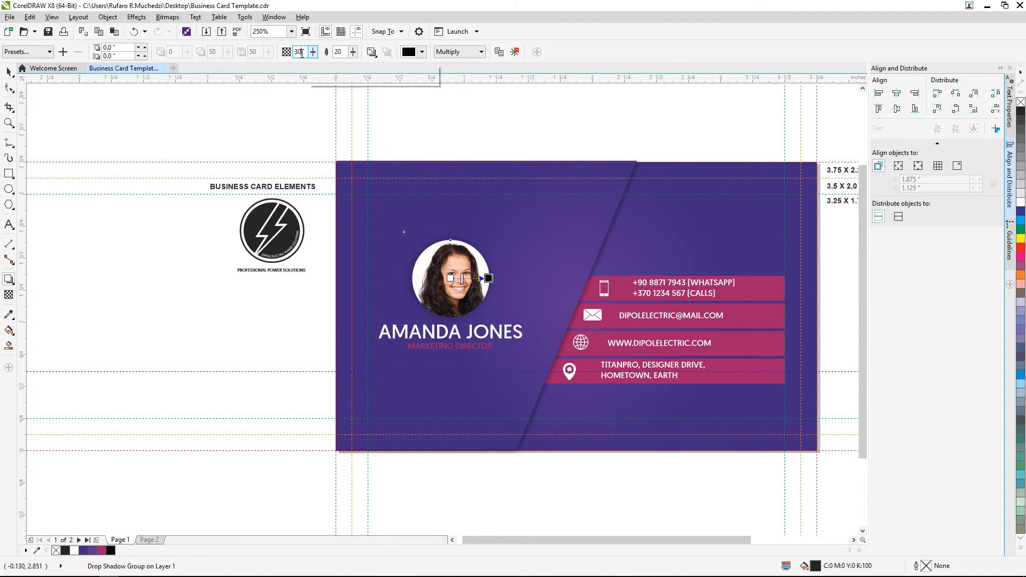
pyautogui.moveTo(304, 51); pyautogui.dragTo(283, 53)
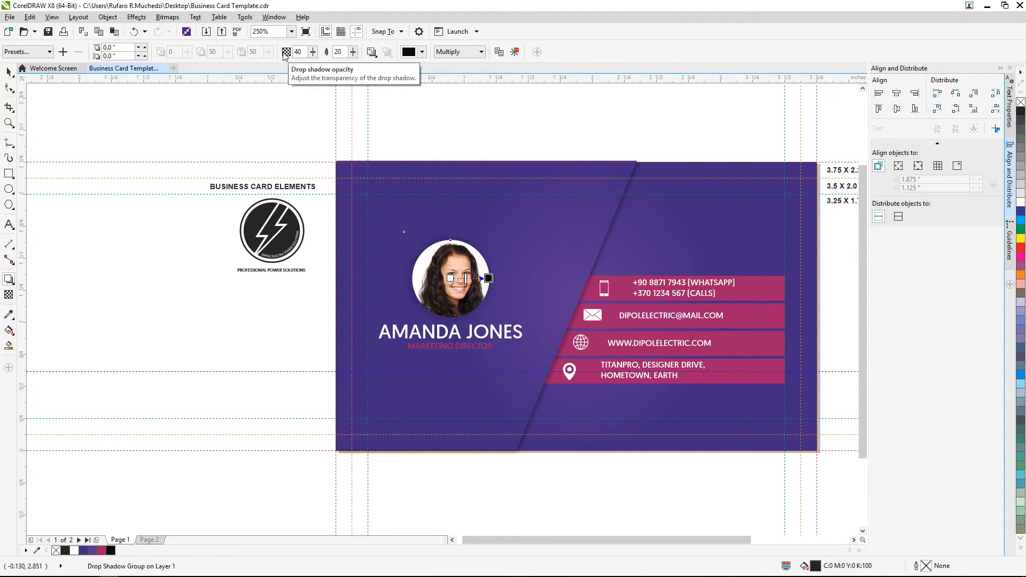
pyautogui.click(9, 71)
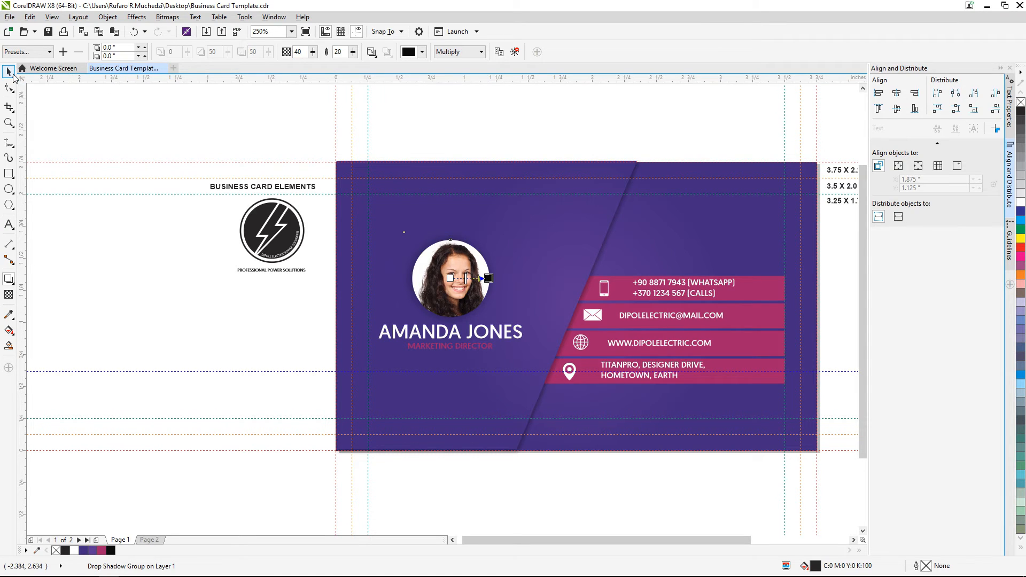
pyautogui.click(194, 126)
# Step: Examine the portrait's shadow, the name block and the contact bars up close and across the whole card
pyautogui.scroll(1, 464, 315)
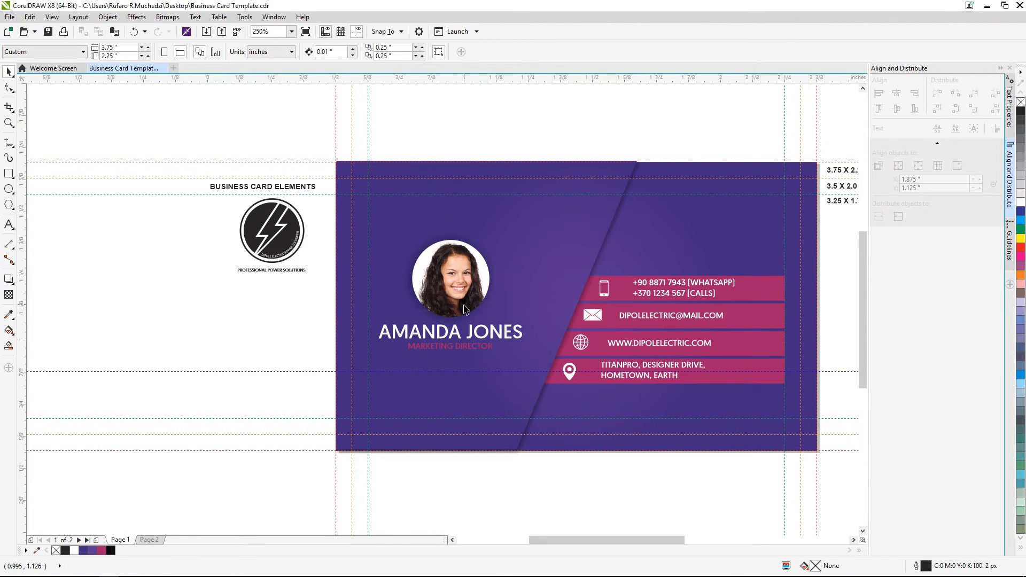
pyautogui.scroll(-1, 464, 315)
pyautogui.scroll(1, 521, 315)
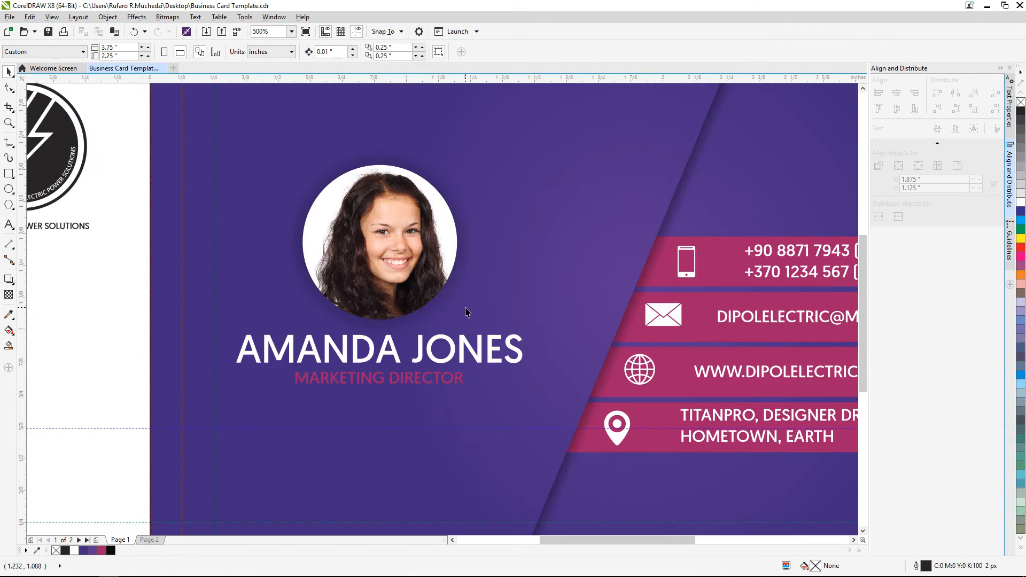
pyautogui.scroll(-1, 466, 307)
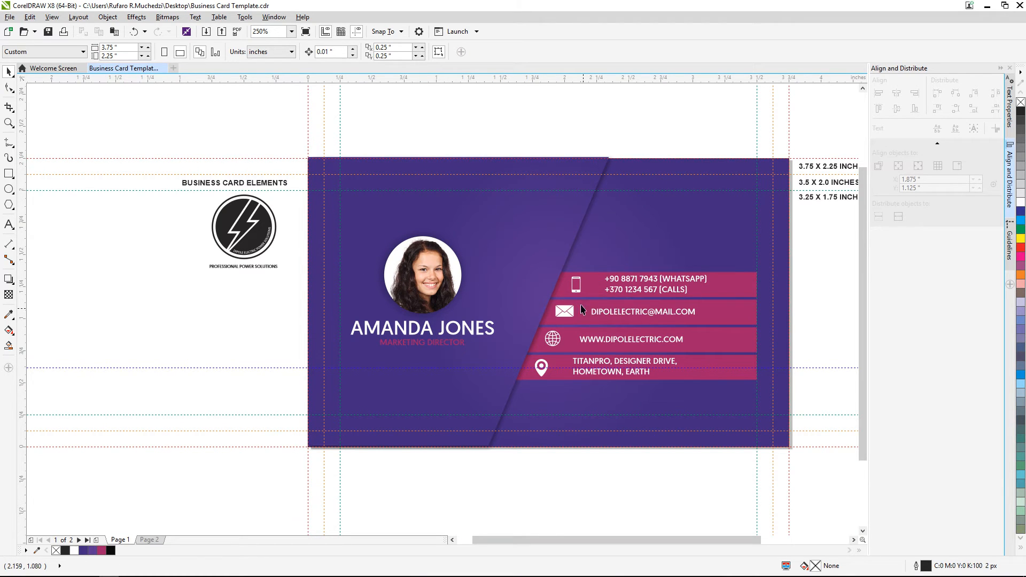
pyautogui.scroll(1, 445, 291)
pyautogui.scroll(-1, 451, 291)
pyautogui.scroll(1, 452, 290)
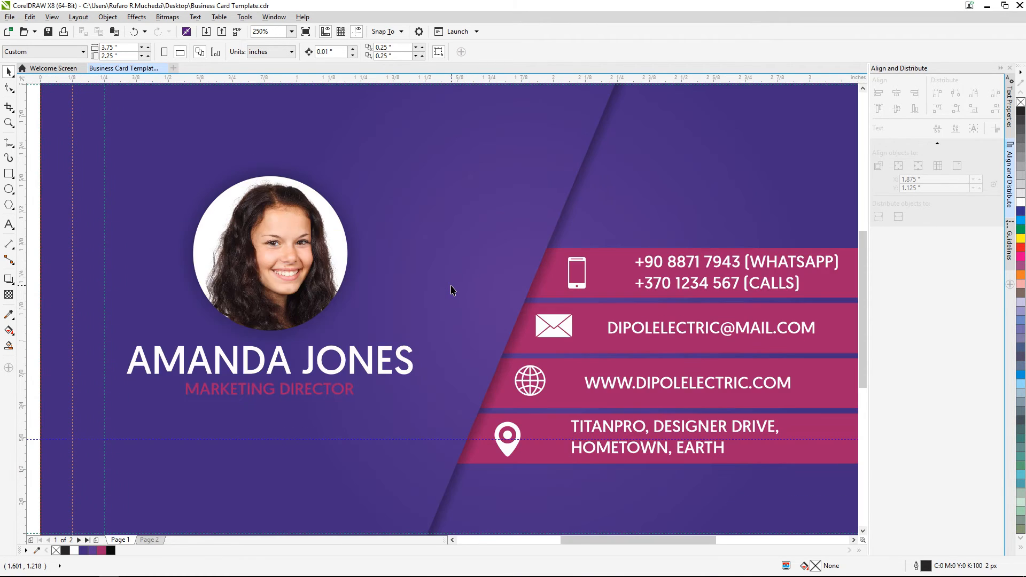
pyautogui.scroll(-1, 452, 290)
pyautogui.scroll(1, 455, 291)
pyautogui.scroll(-1, 455, 291)
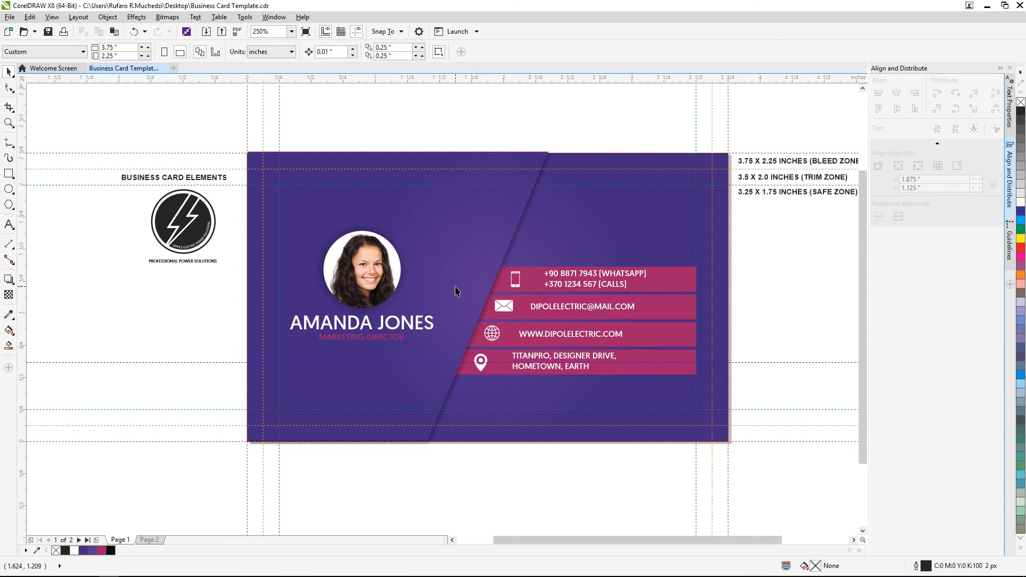
pyautogui.scroll(1, 456, 290)
pyautogui.scroll(-1, 457, 291)
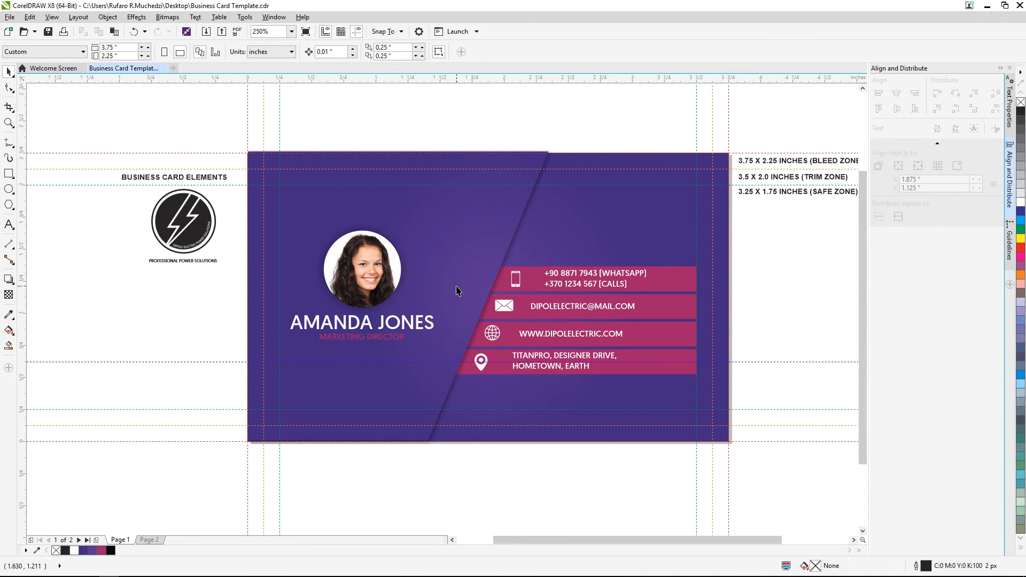
pyautogui.scroll(1, 456, 287)
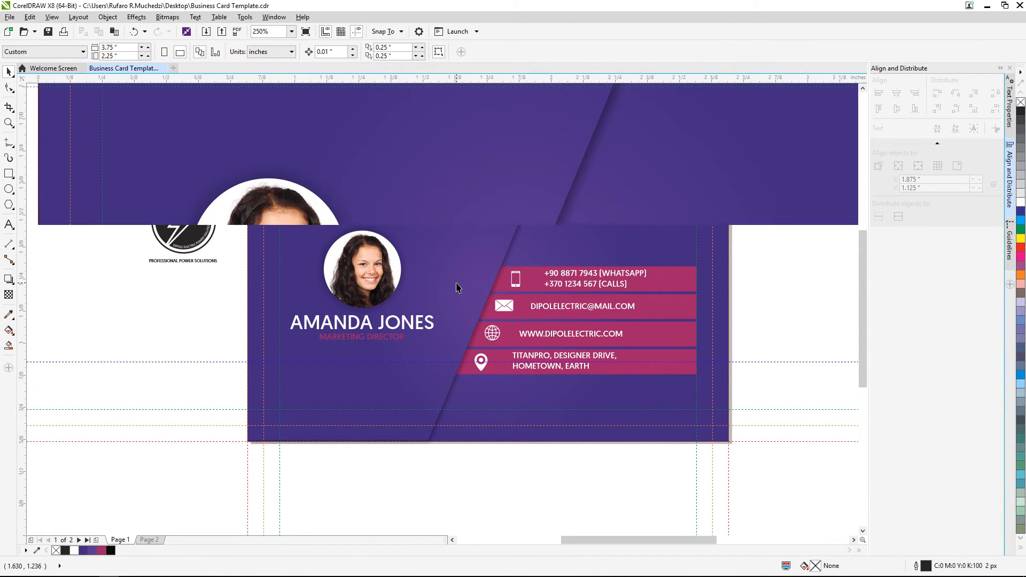
pyautogui.scroll(-1, 456, 287)
pyautogui.scroll(1, 457, 287)
pyautogui.click(524, 217)
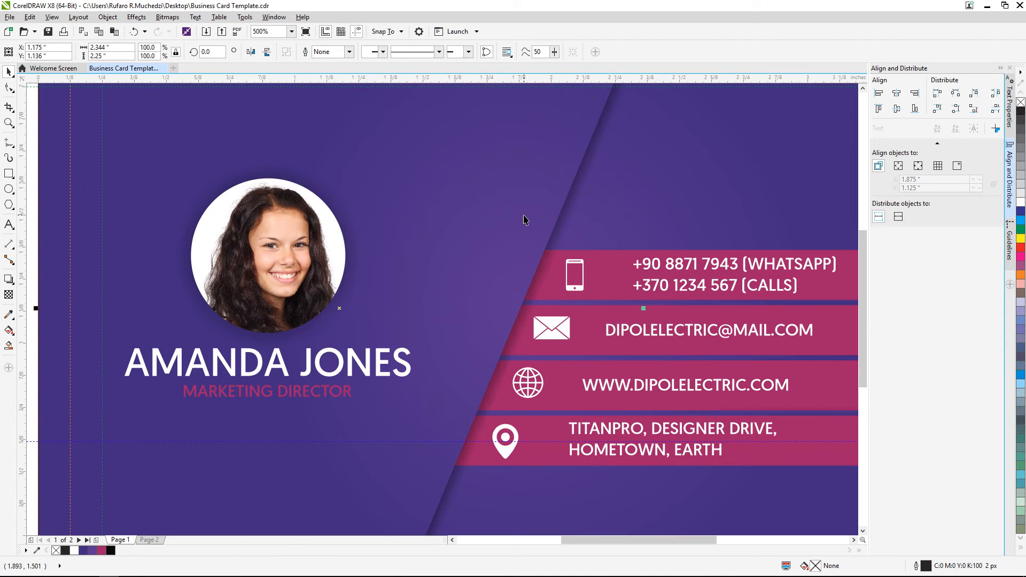
pyautogui.scroll(-1, 510, 231)
pyautogui.click(193, 273)
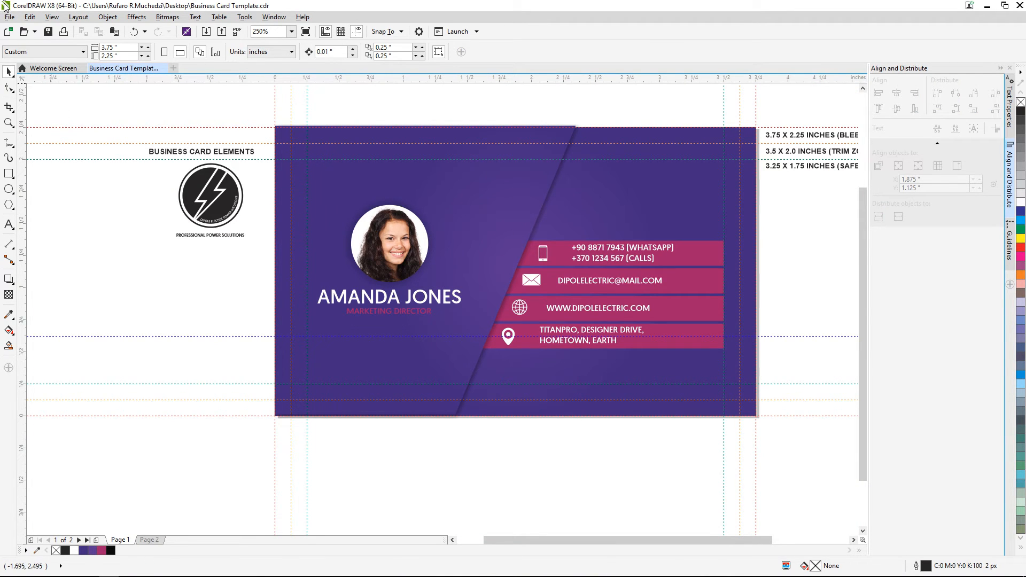
# Step: Import nanosuit_wallpaper_by_carldx-d3enlhj.jpg and place it over the card at about 4.018 by 2.26 inches
pyautogui.click(10, 16)
pyautogui.hotkey('ctrl', 'i')
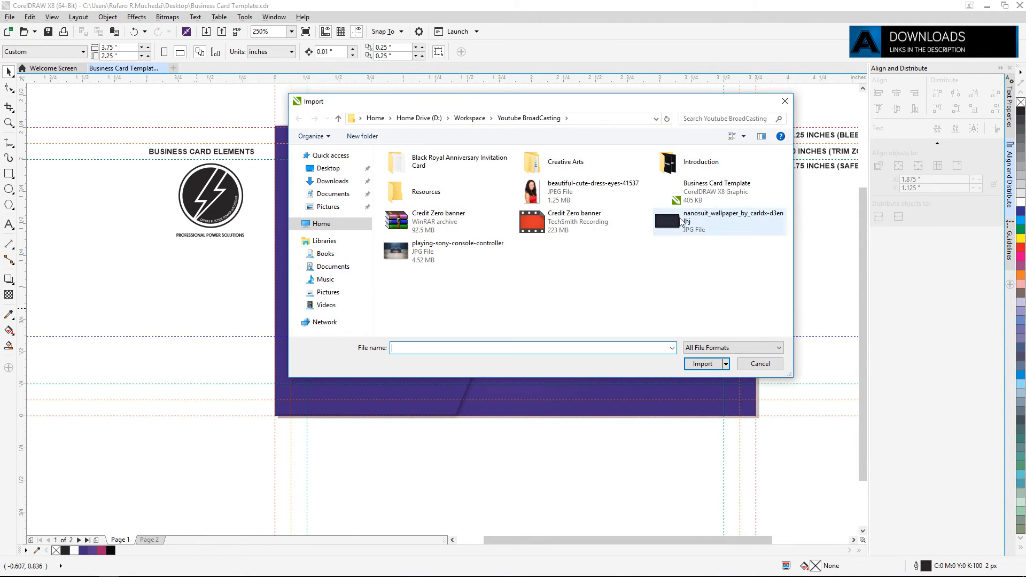
pyautogui.click(694, 222)
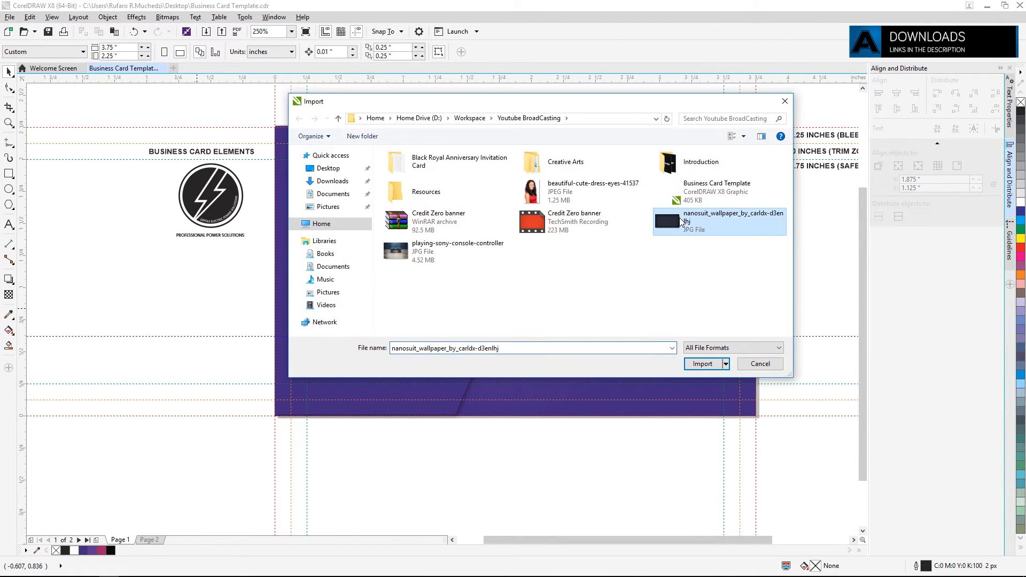
pyautogui.click(697, 367)
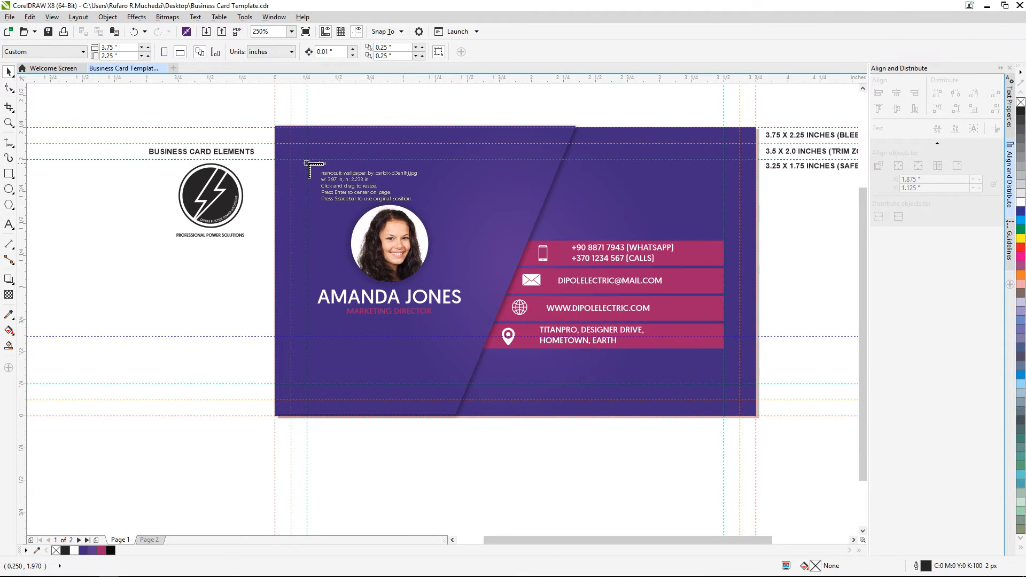
pyautogui.moveTo(276, 129); pyautogui.dragTo(804, 450)
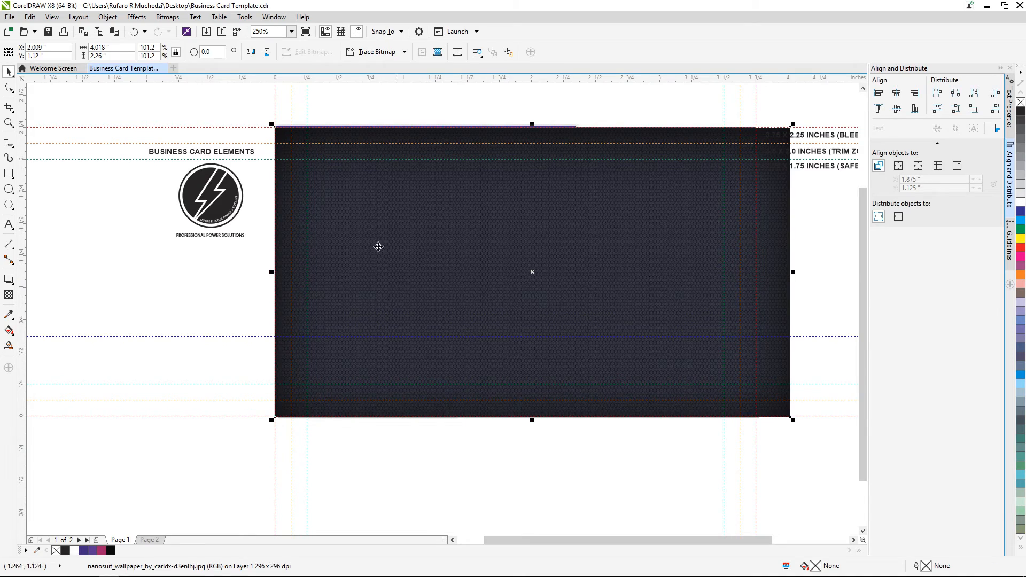
# Step: Reposition the imported texture so it is centred horizontally over the card at X 1.875 and Y 1.12 inches
pyautogui.moveTo(554, 285); pyautogui.dragTo(539, 444)
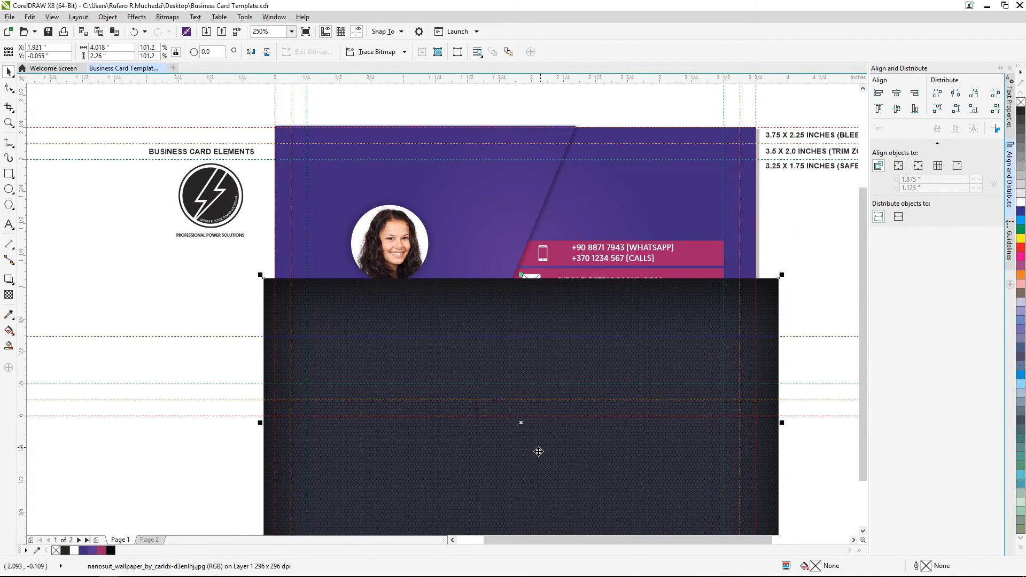
pyautogui.moveTo(518, 319); pyautogui.dragTo(526, 279)
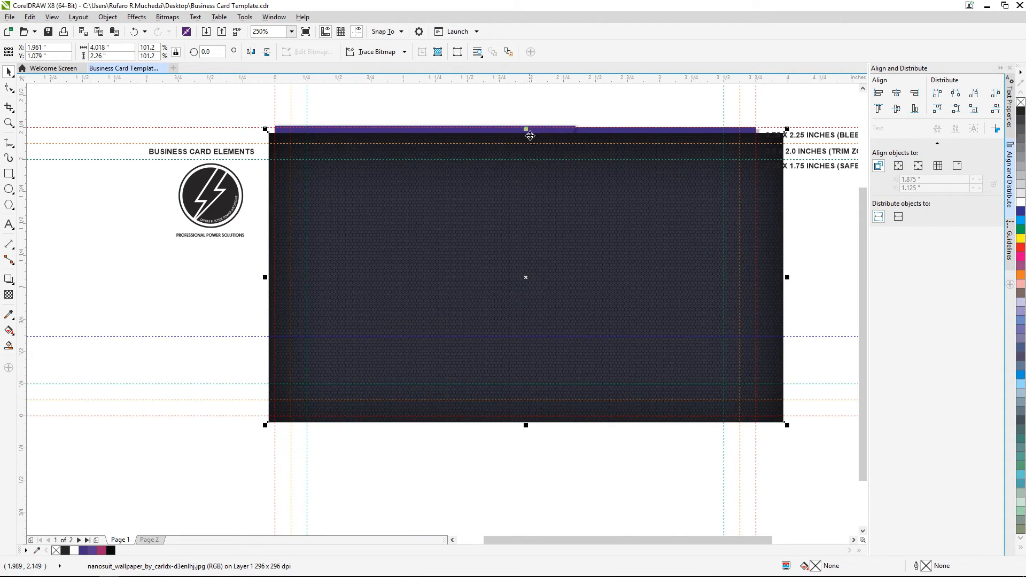
pyautogui.moveTo(524, 143)
pyautogui.mouseDown()
pyautogui.moveTo(504, 240)
pyautogui.moveTo(535, 131)
pyautogui.moveTo(566, 129)
pyautogui.moveTo(521, 129)
pyautogui.mouseUp()
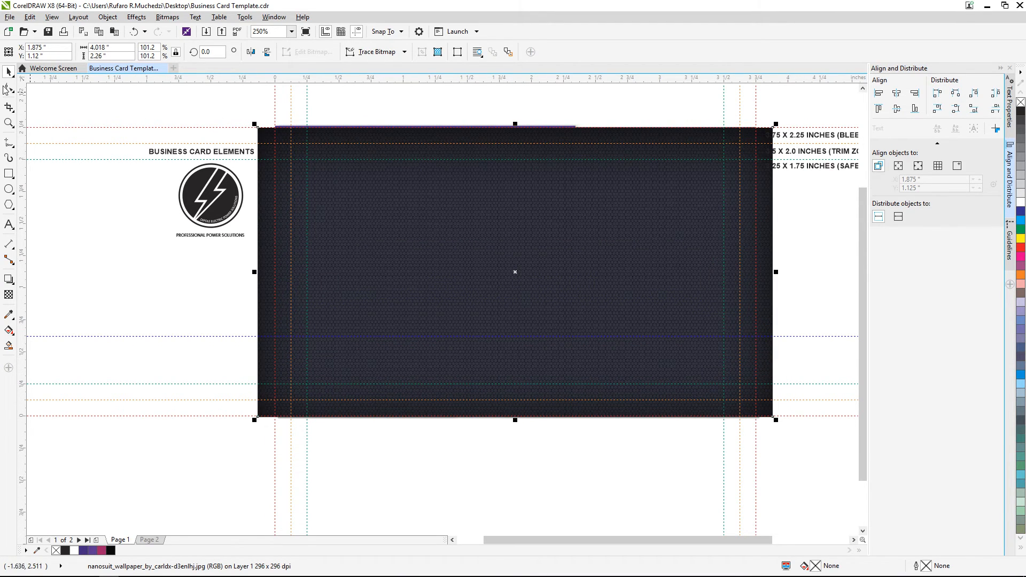
# Step: Crop the texture's upper-left, upper-right and lower-right corners to the bleed guides with the Shape tool
pyautogui.click(9, 88)
pyautogui.scroll(2, 335, 116)
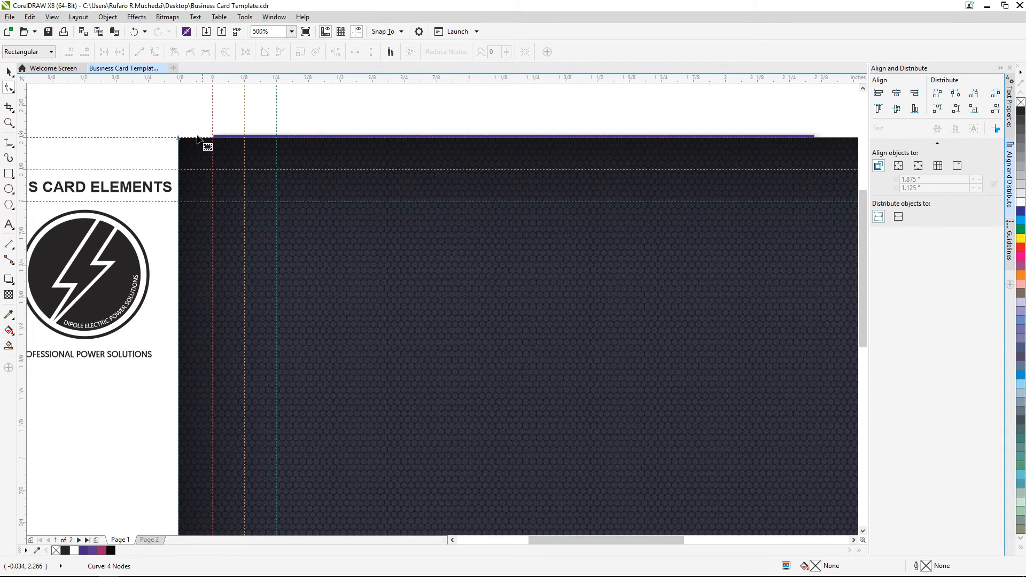
pyautogui.moveTo(180, 139); pyautogui.dragTo(212, 138)
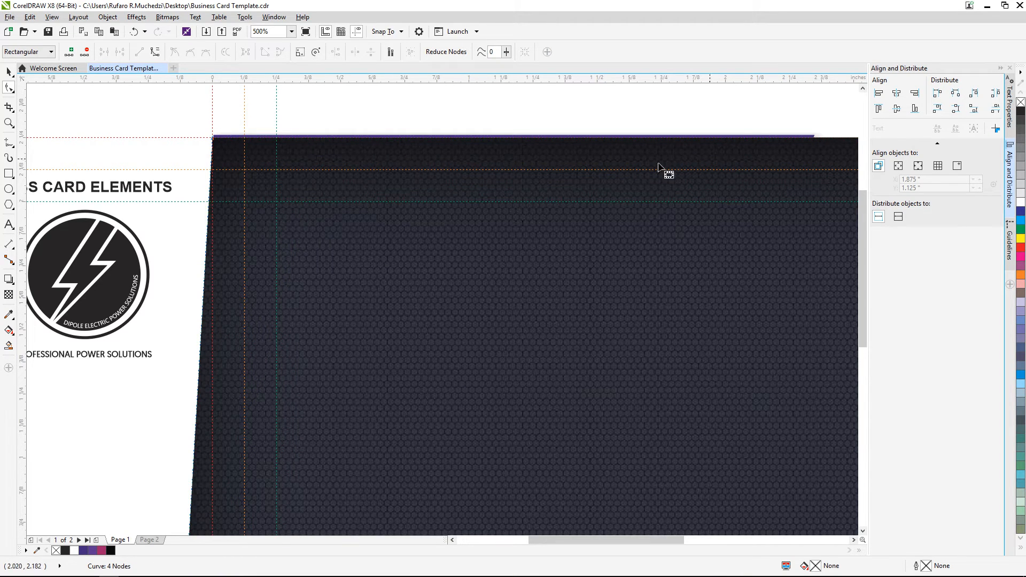
pyautogui.scroll(-2, 378, 198)
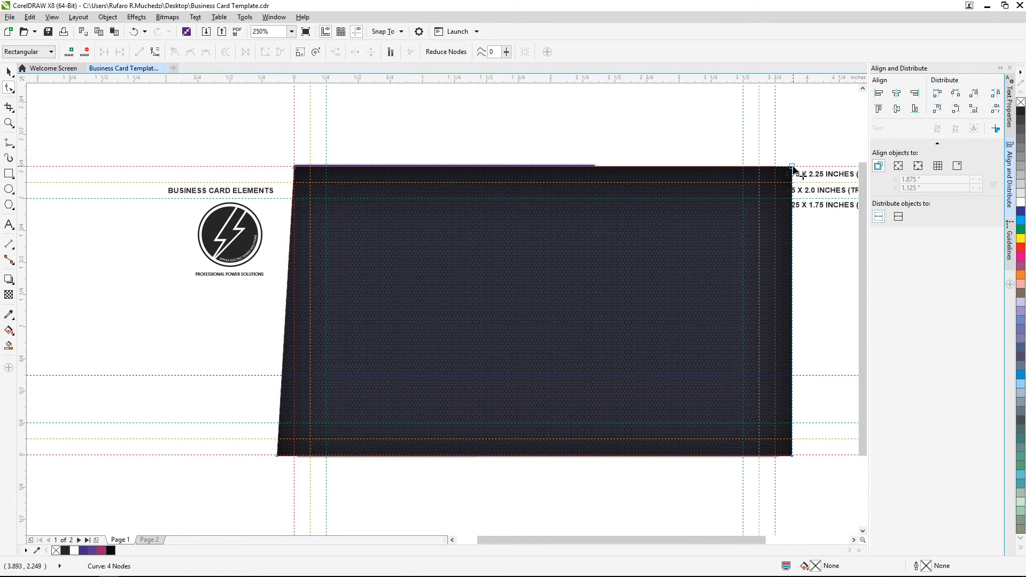
pyautogui.moveTo(792, 167)
pyautogui.mouseDown()
pyautogui.moveTo(699, 217)
pyautogui.moveTo(695, 210)
pyautogui.moveTo(776, 169)
pyautogui.mouseUp()
pyautogui.moveTo(792, 457)
pyautogui.mouseDown()
pyautogui.moveTo(737, 408)
pyautogui.moveTo(781, 435)
pyautogui.moveTo(776, 456)
pyautogui.mouseUp()
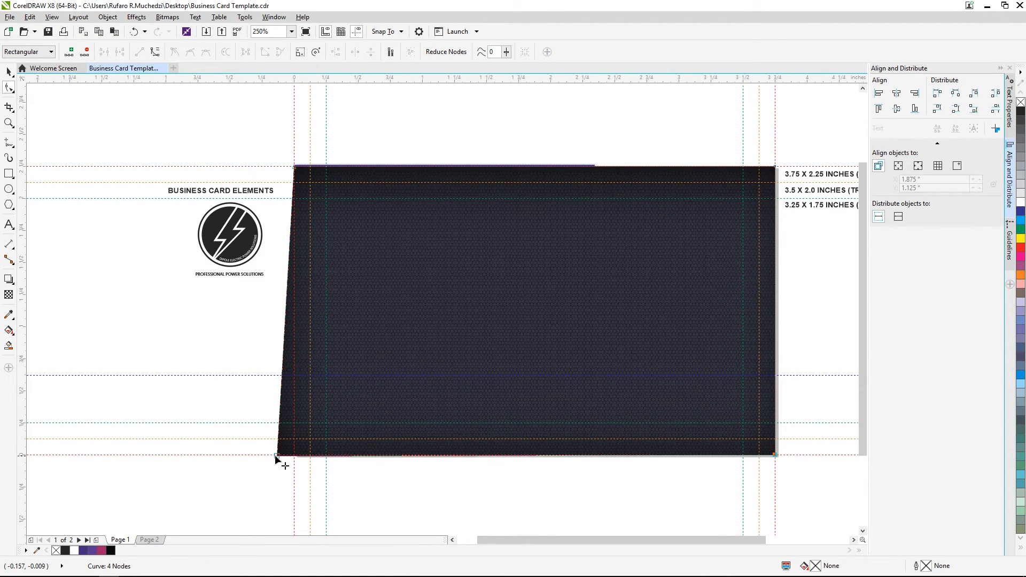
# Step: Pull the texture's lower-left corner inward to uncover the card's corner, and select the slanted purple panel with its shadow
pyautogui.moveTo(276, 456); pyautogui.dragTo(355, 439)
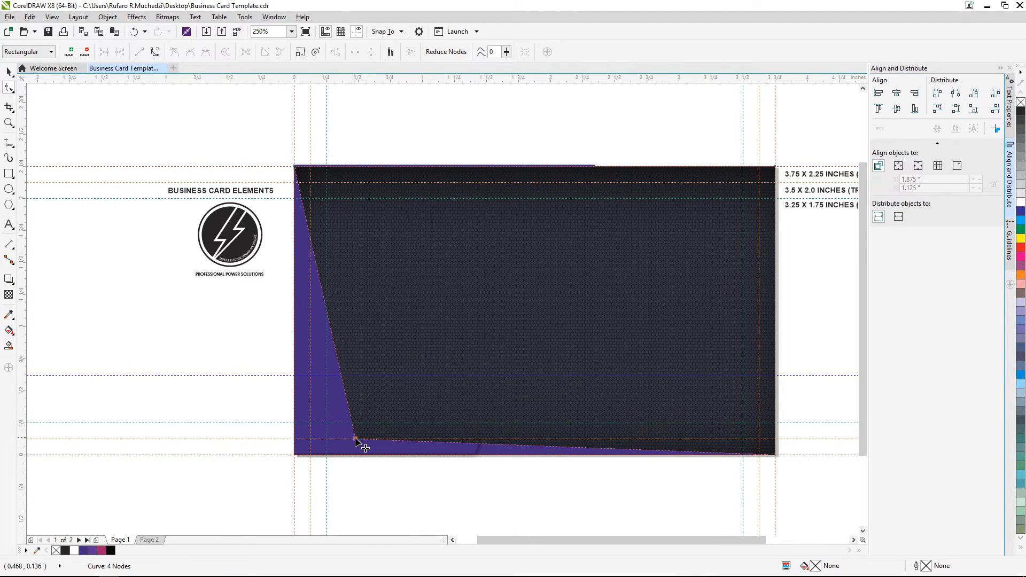
pyautogui.scroll(6, 352, 446)
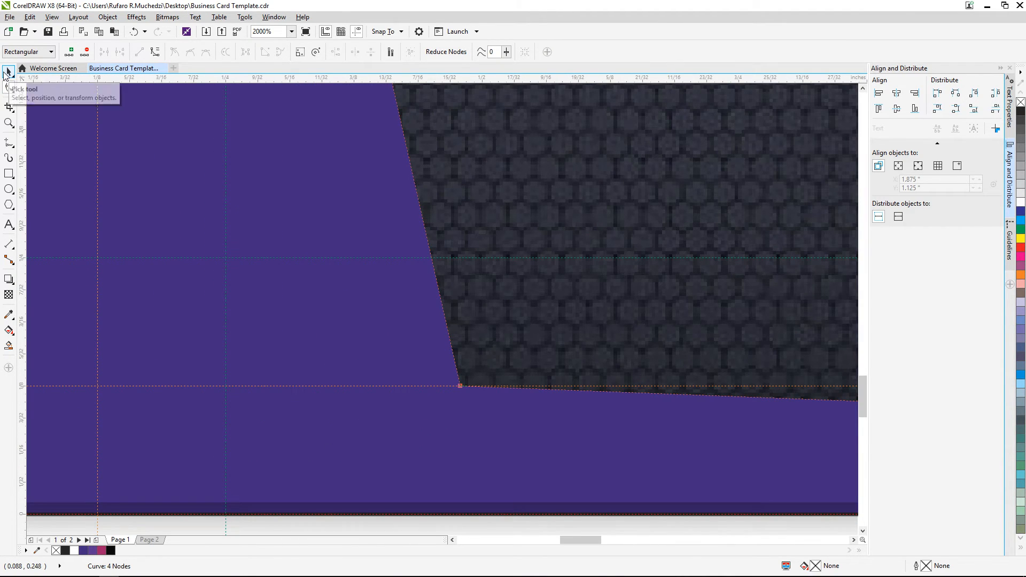
pyautogui.click(7, 72)
pyautogui.click(422, 366)
pyautogui.scroll(-2, 421, 366)
pyautogui.click(338, 392)
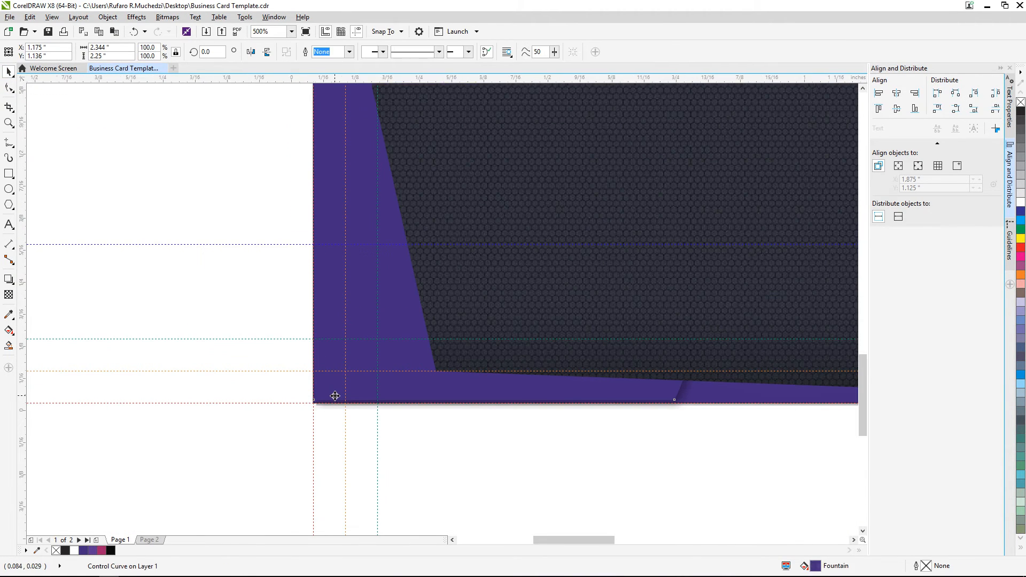
pyautogui.scroll(4, 334, 396)
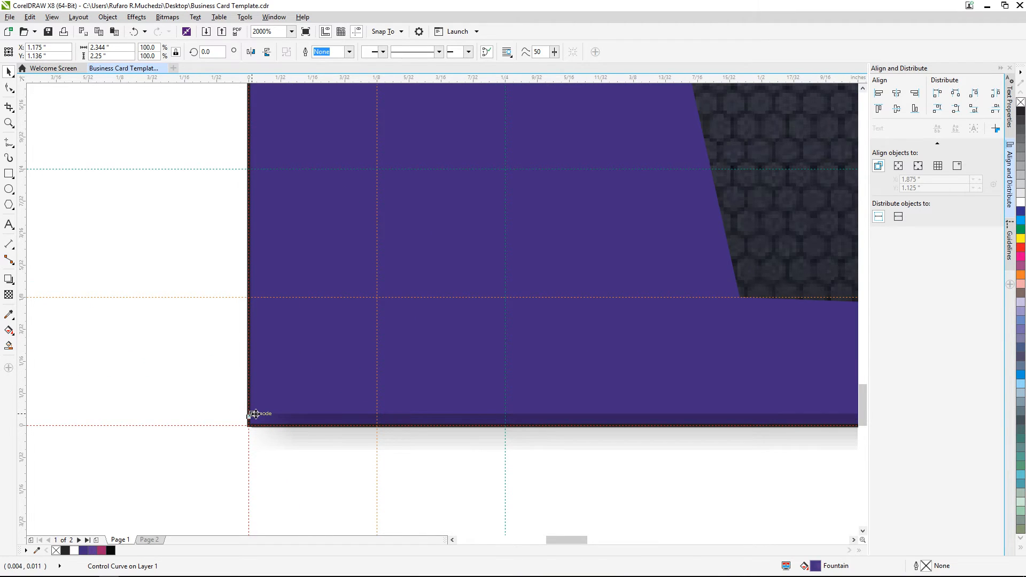
pyautogui.click(668, 421)
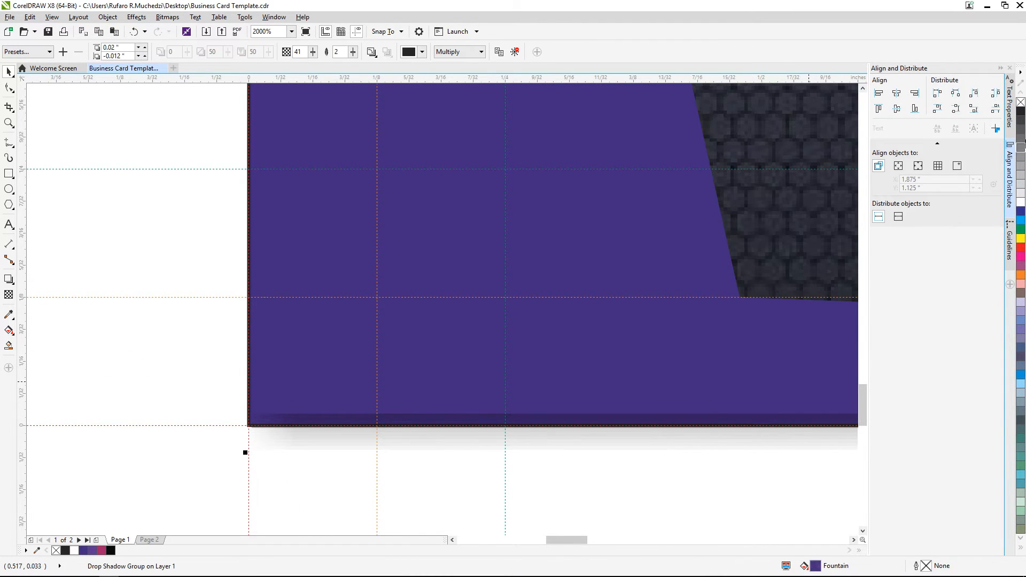
# Step: Examine how the purple panels meet the bleed guide along the card's lower edge
pyautogui.scroll(-2, 617, 426)
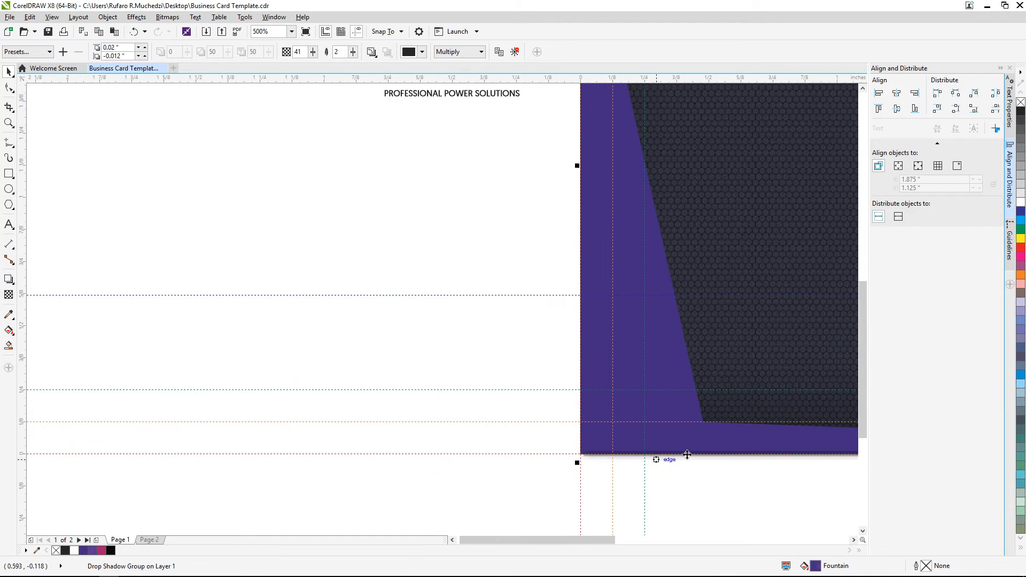
pyautogui.moveTo(560, 541); pyautogui.dragTo(649, 532)
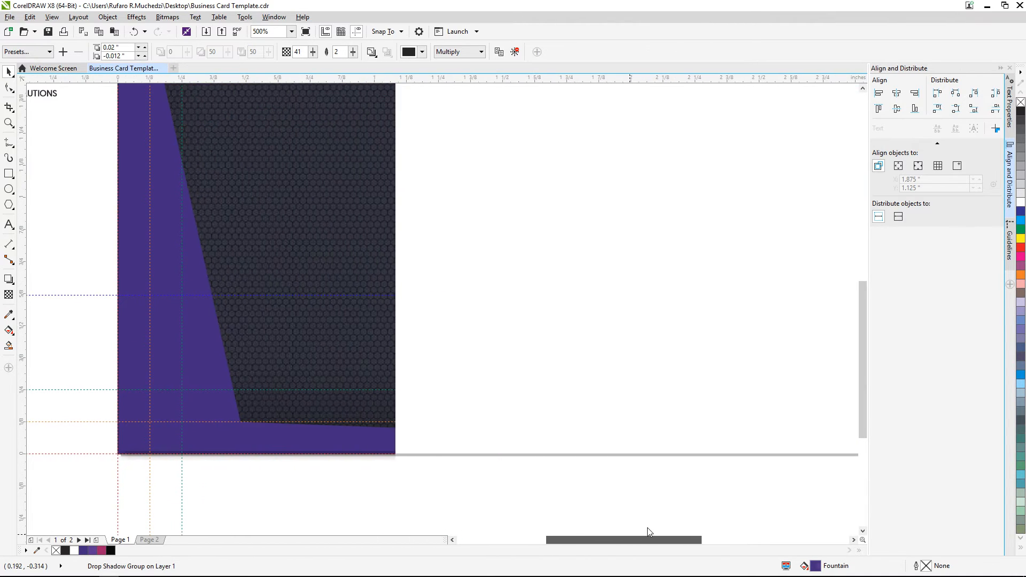
pyautogui.click(662, 491)
pyautogui.scroll(1, 553, 450)
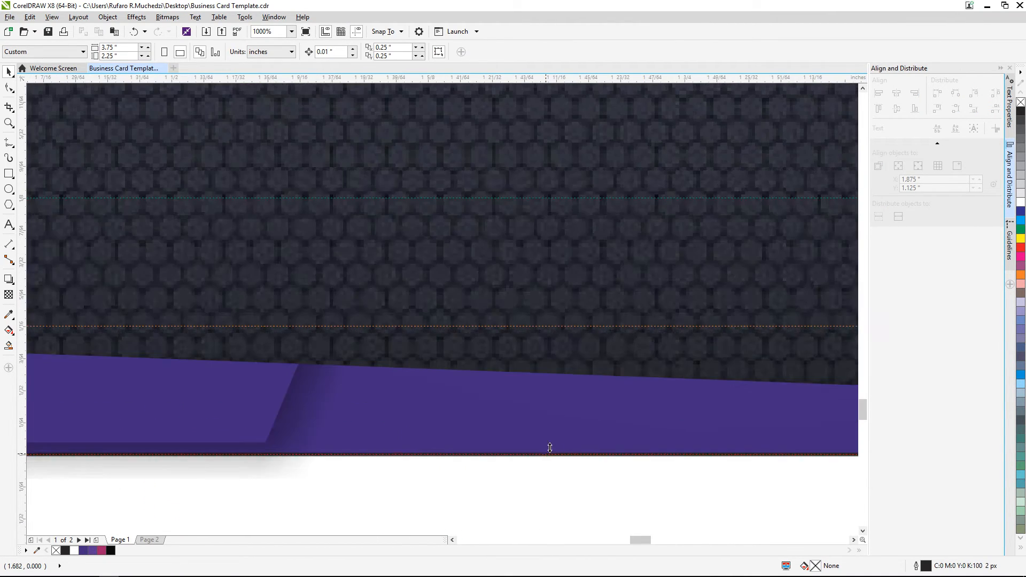
pyautogui.scroll(2, 550, 448)
pyautogui.click(567, 442)
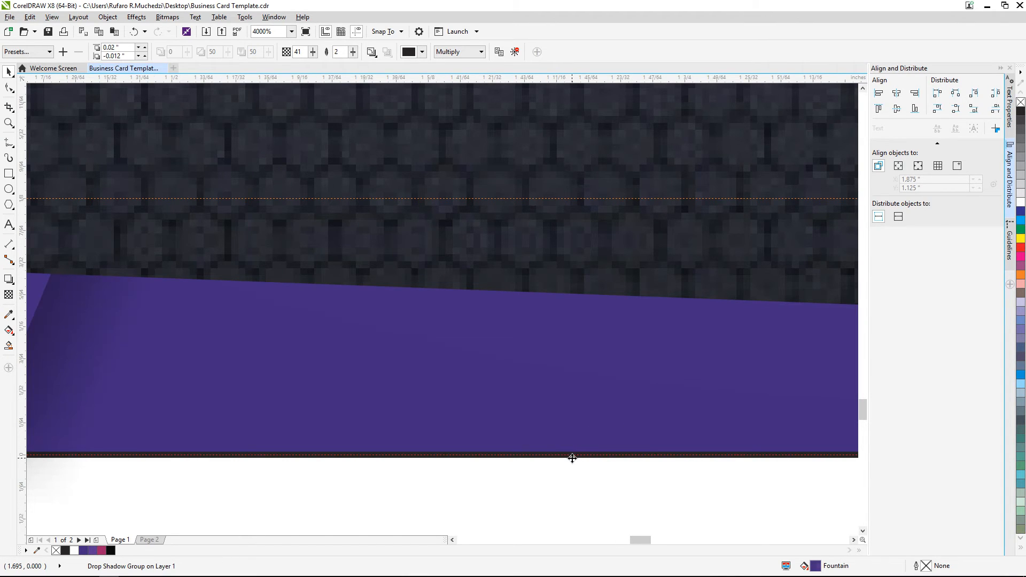
pyautogui.scroll(-5, 572, 458)
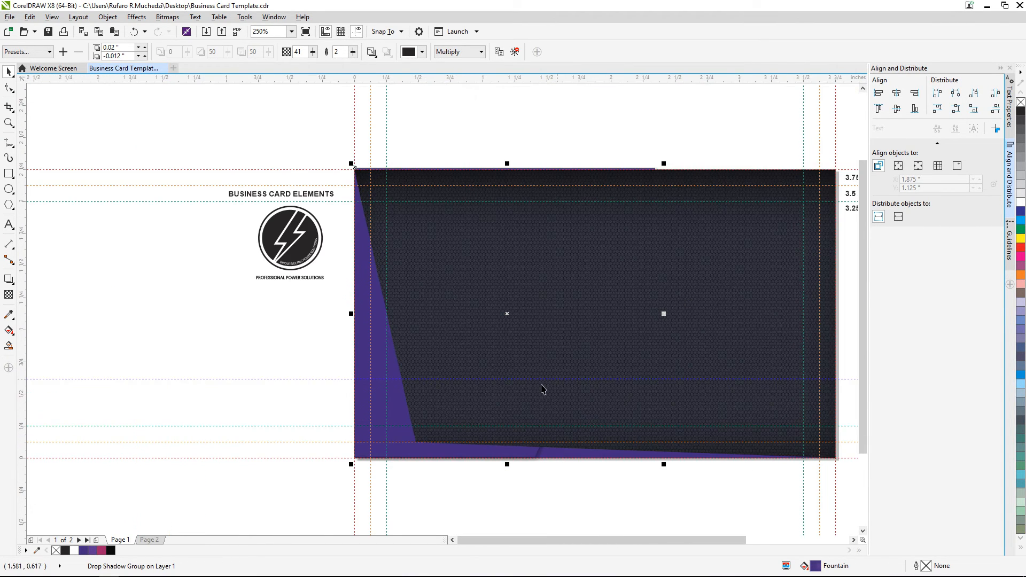
pyautogui.scroll(1, 432, 411)
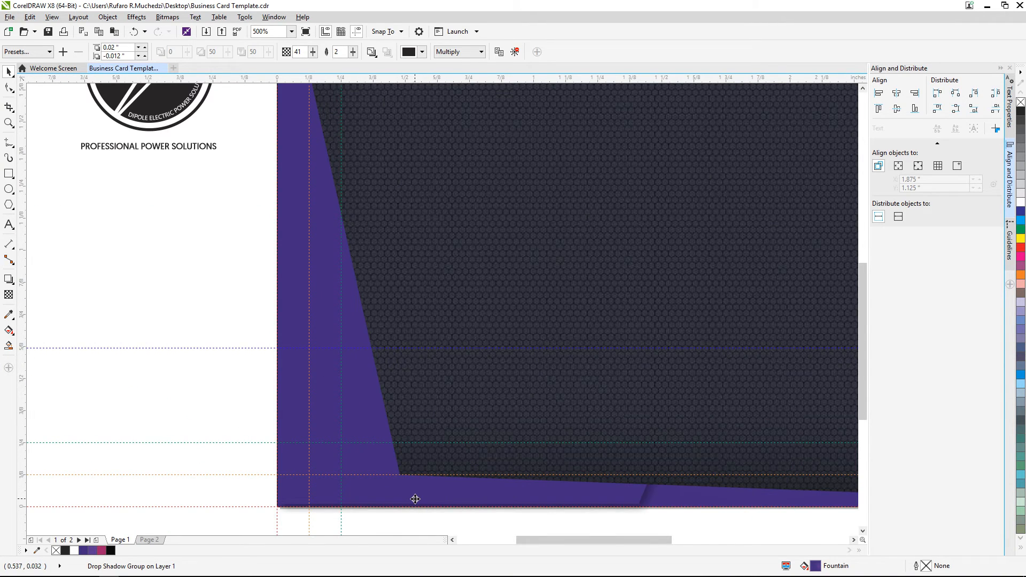
# Step: Move the slanted purple panel with its shadow so its lower-left corner snaps to the intersection of the bleed guides
pyautogui.scroll(2, 237, 512)
pyautogui.moveTo(211, 516)
pyautogui.mouseDown()
pyautogui.moveTo(205, 528)
pyautogui.moveTo(221, 518)
pyautogui.moveTo(203, 537)
pyautogui.moveTo(209, 500)
pyautogui.mouseUp()
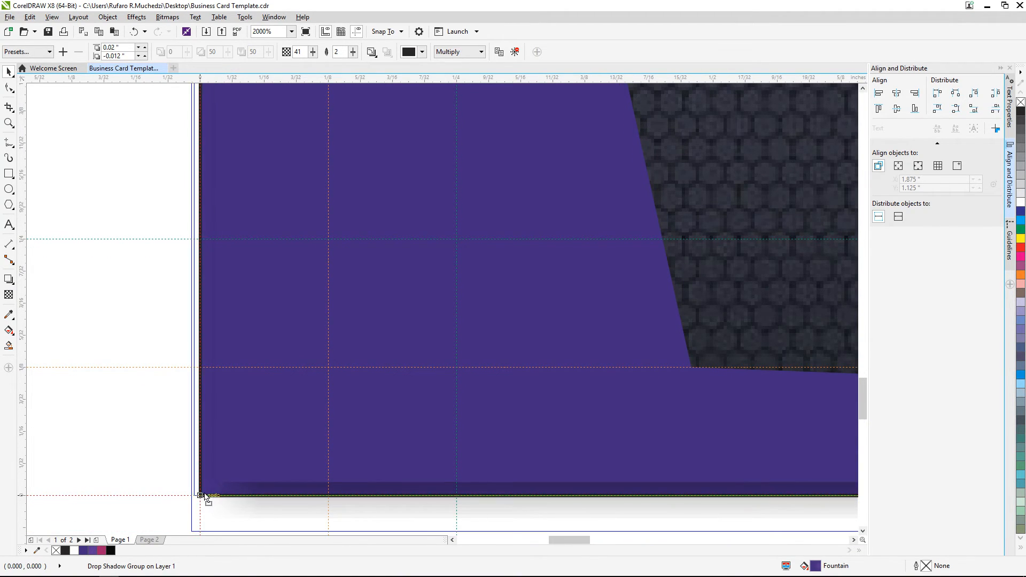
pyautogui.scroll(-2, 346, 426)
pyautogui.scroll(2, 326, 434)
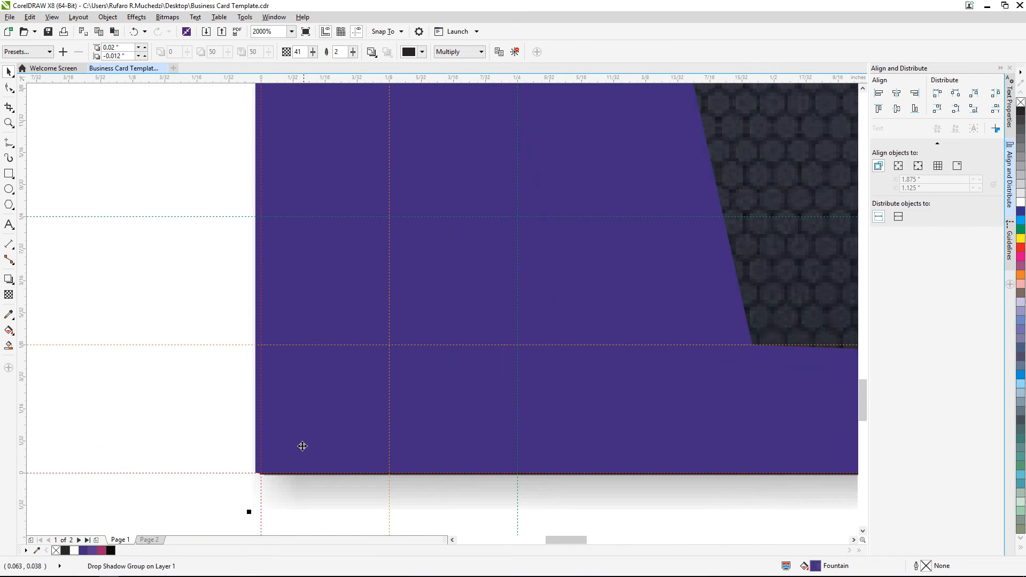
pyautogui.moveTo(293, 447); pyautogui.dragTo(261, 473)
pyautogui.scroll(-3, 261, 473)
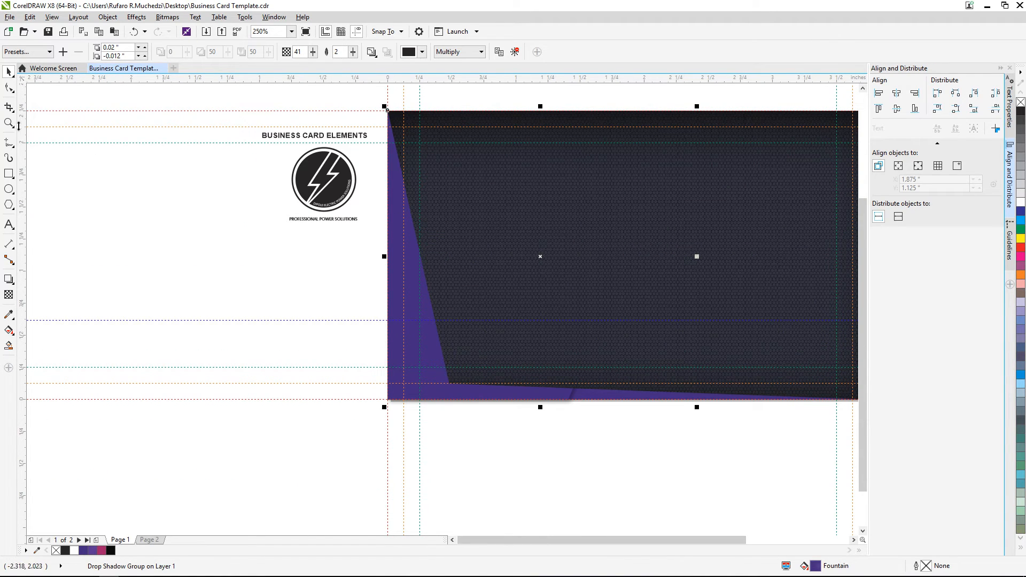
# Step: Extend the texture's lower-left corner back to the bleed guides' intersection so the image covers the whole card
pyautogui.click(9, 88)
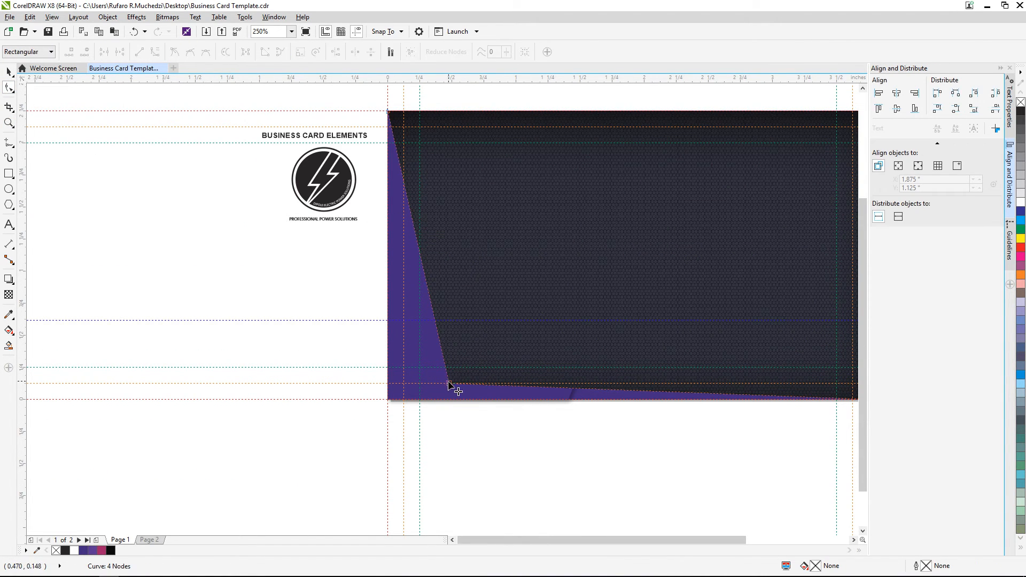
pyautogui.moveTo(449, 385); pyautogui.dragTo(389, 400)
pyautogui.scroll(-1, 427, 262)
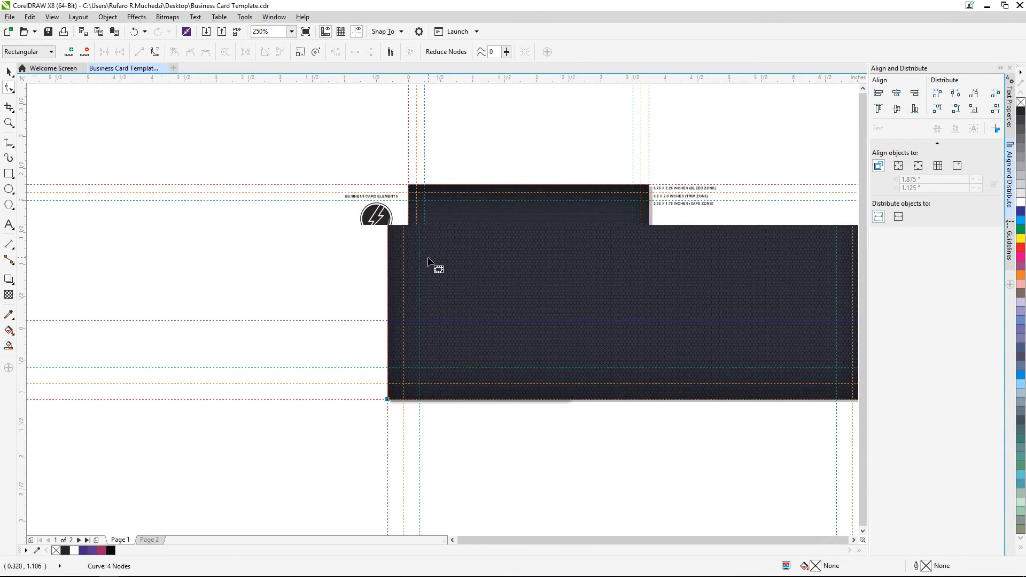
pyautogui.scroll(-1, 444, 257)
pyautogui.scroll(2, 527, 238)
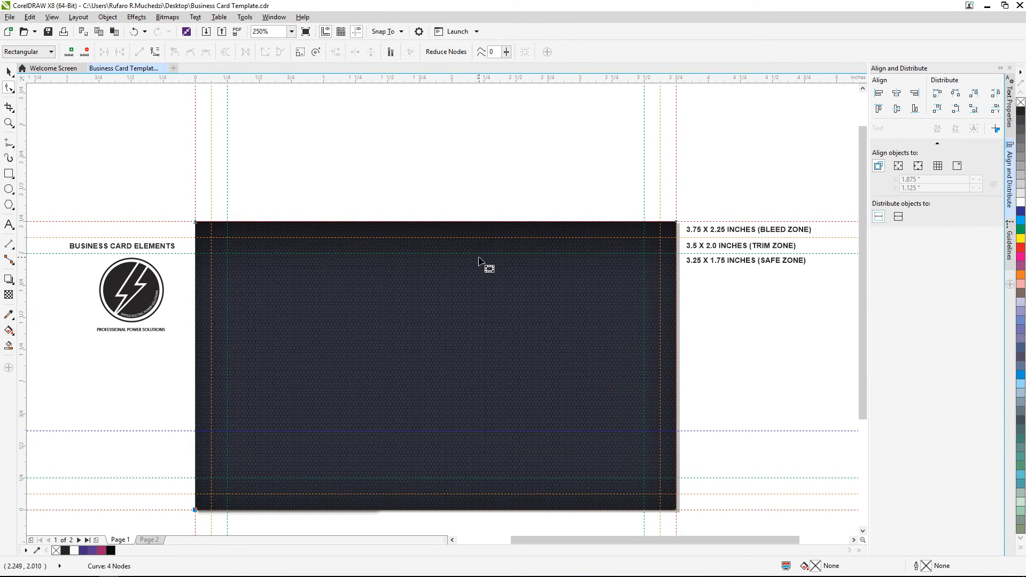
pyautogui.scroll(-1, 521, 326)
pyautogui.scroll(1, 495, 348)
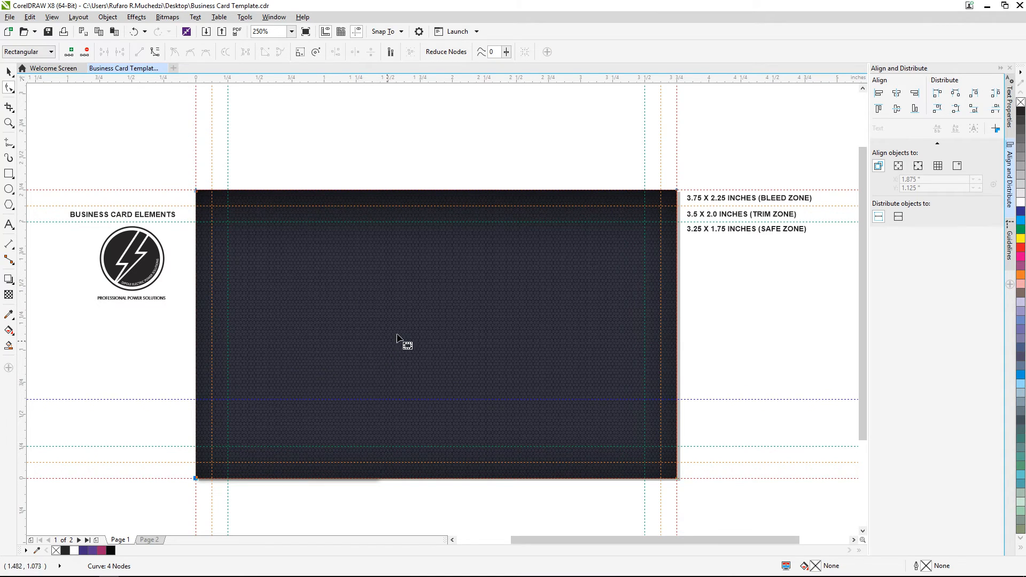
# Step: Desaturate and lighten the texture image with Hue/Saturation/Lightness, using saturation -100 and lightness 20
pyautogui.click(8, 74)
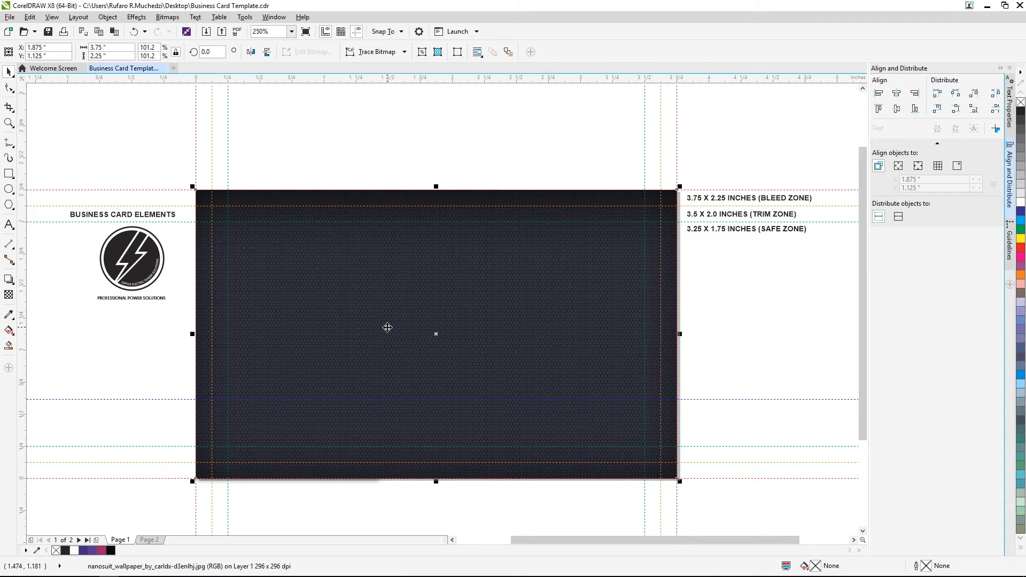
pyautogui.hotkey('ctrl', 'shift', 'u')
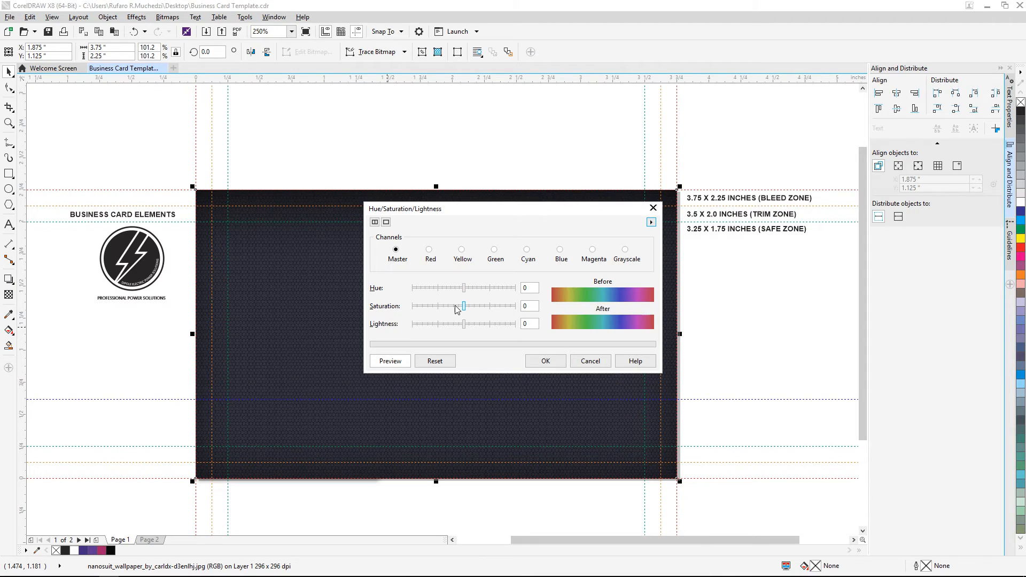
pyautogui.moveTo(465, 311); pyautogui.dragTo(415, 313)
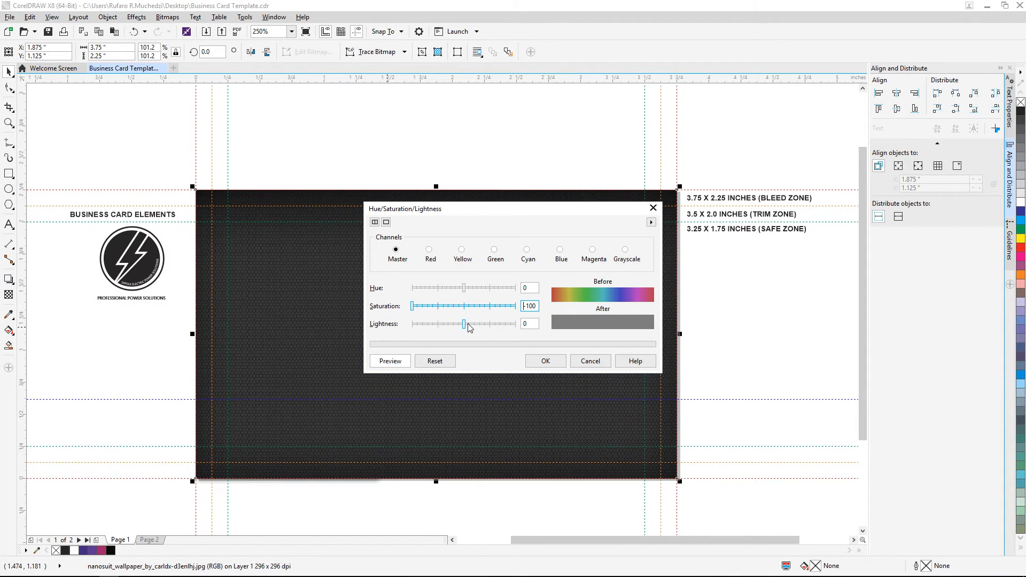
pyautogui.moveTo(464, 325); pyautogui.dragTo(480, 328)
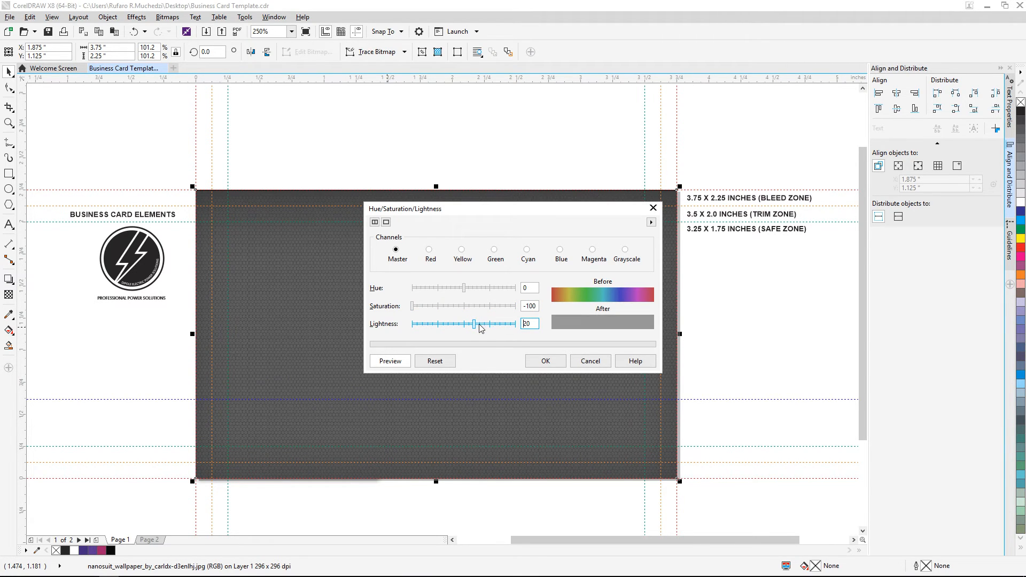
pyautogui.click(546, 362)
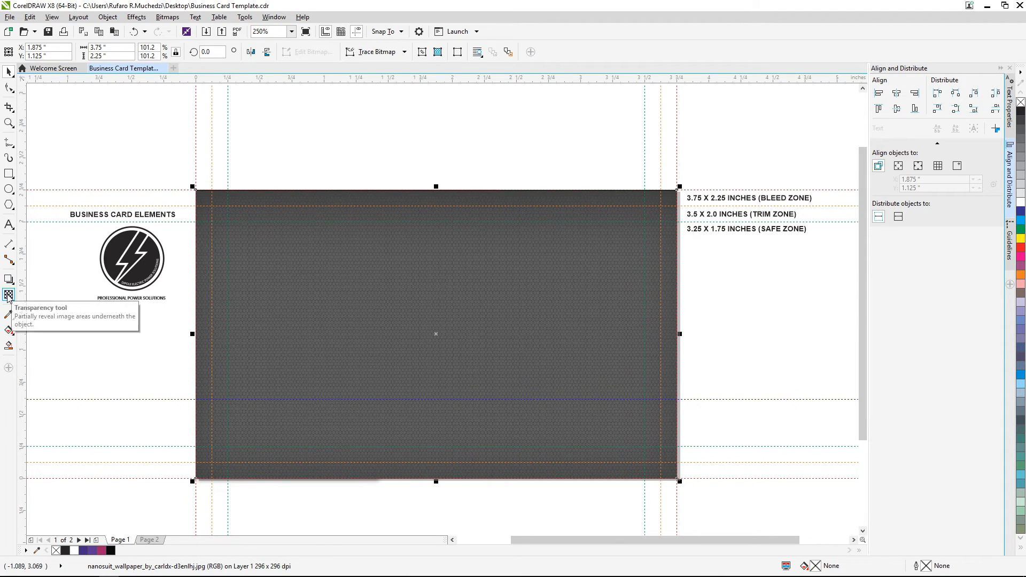
# Step: Apply a uniform transparency of 50 to the texture image
pyautogui.click(9, 295)
pyautogui.click(24, 51)
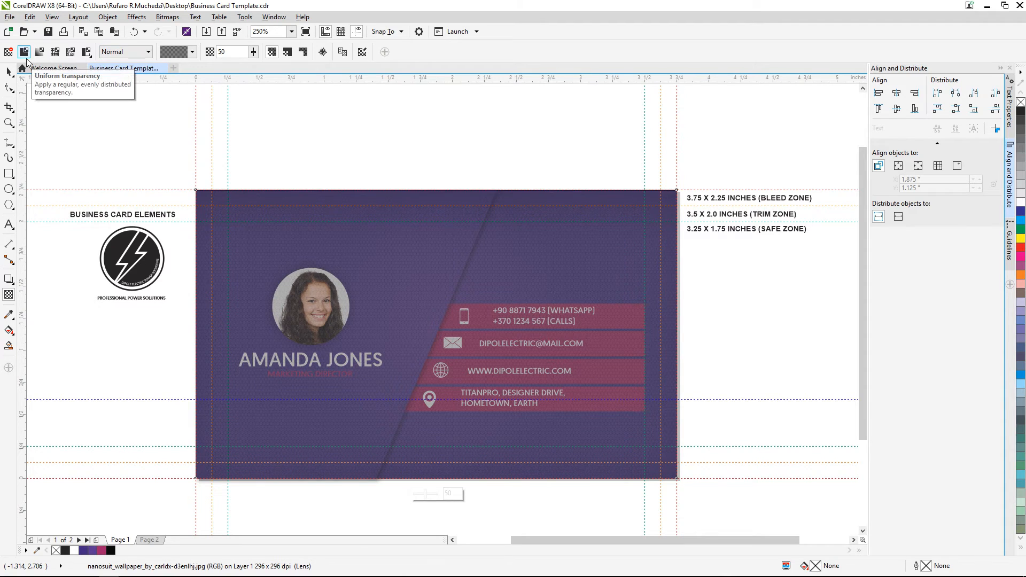
# Step: Set the texture image's merge mode to Overlay and its transparency to 80
pyautogui.click(124, 52)
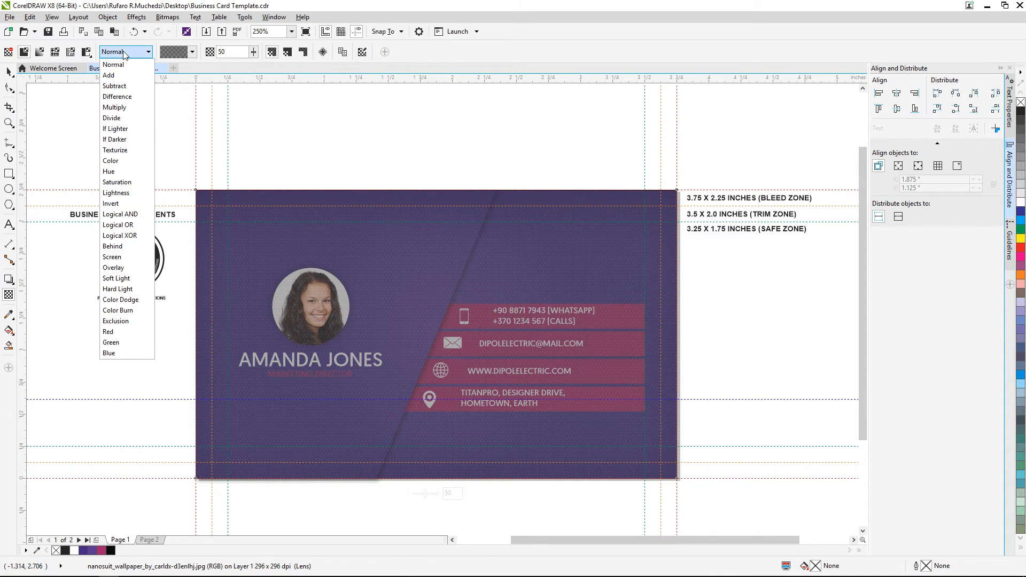
pyautogui.click(124, 267)
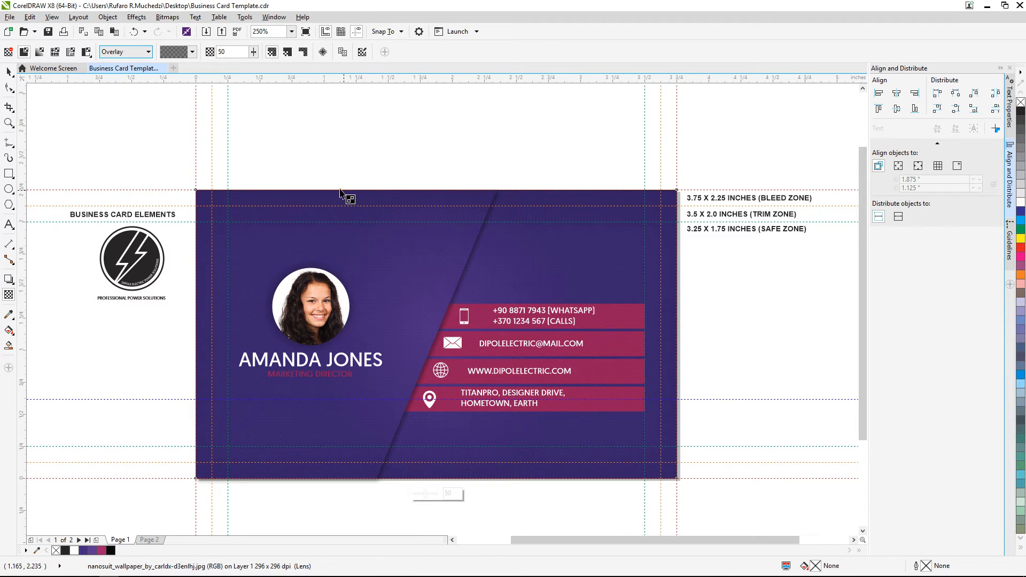
pyautogui.click(229, 52)
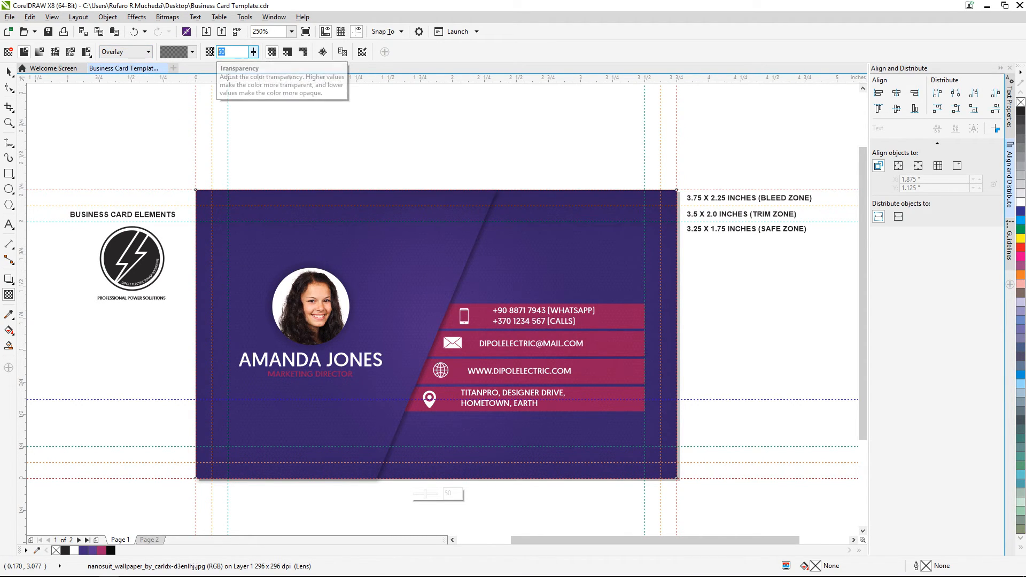
pyautogui.press('Return')
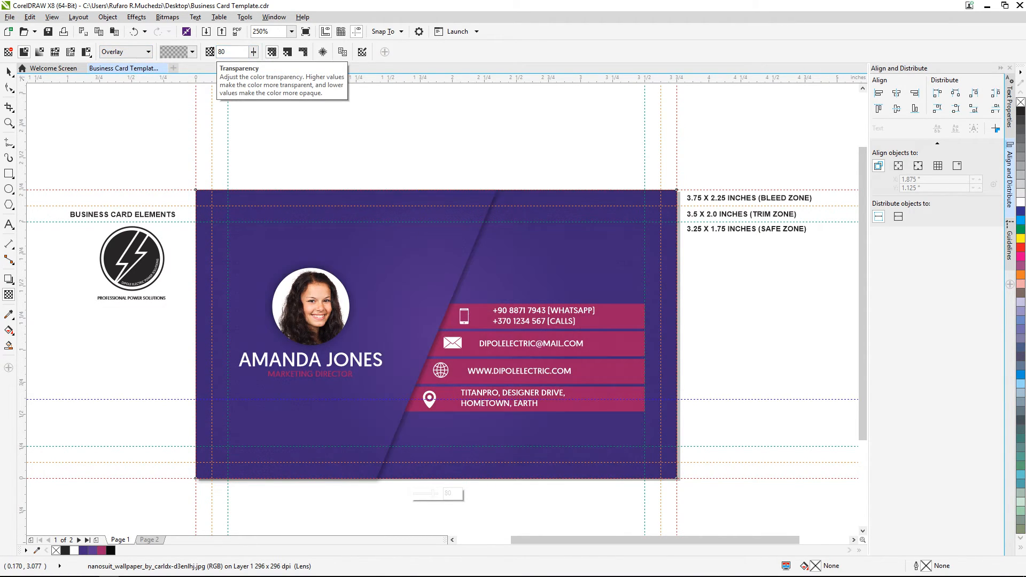
pyautogui.scroll(2, 403, 305)
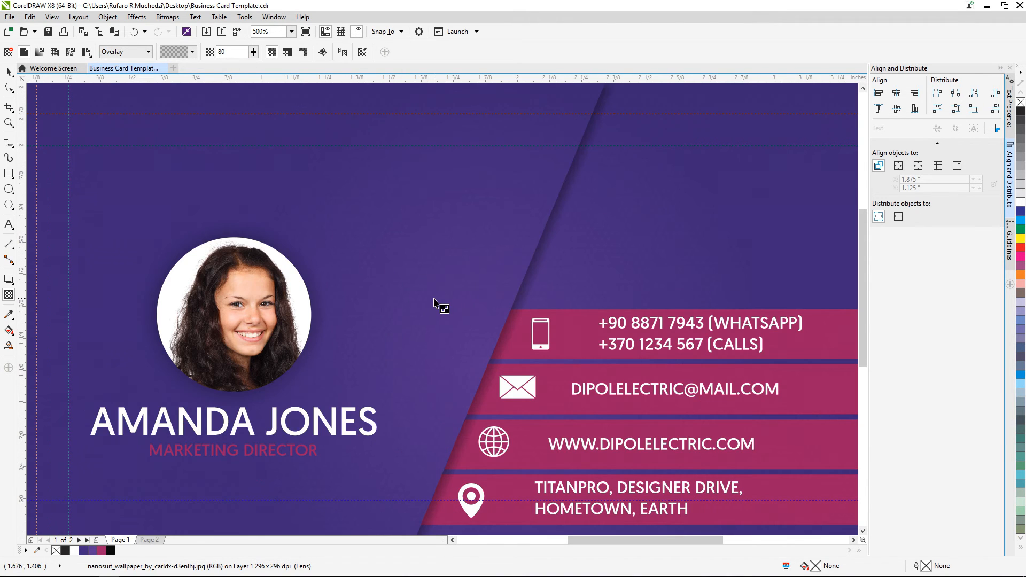
pyautogui.scroll(-2, 516, 298)
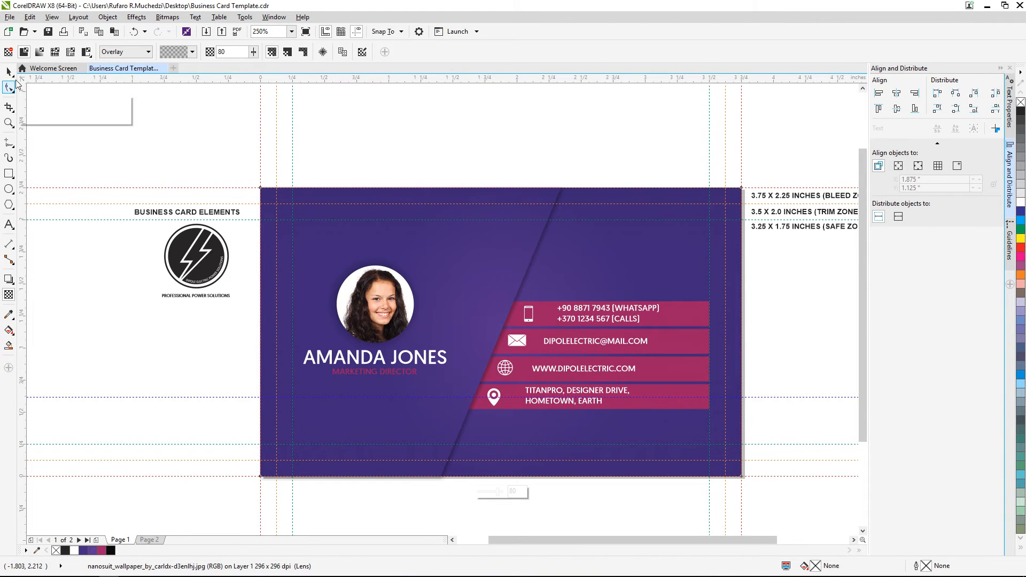
pyautogui.click(9, 72)
pyautogui.click(123, 126)
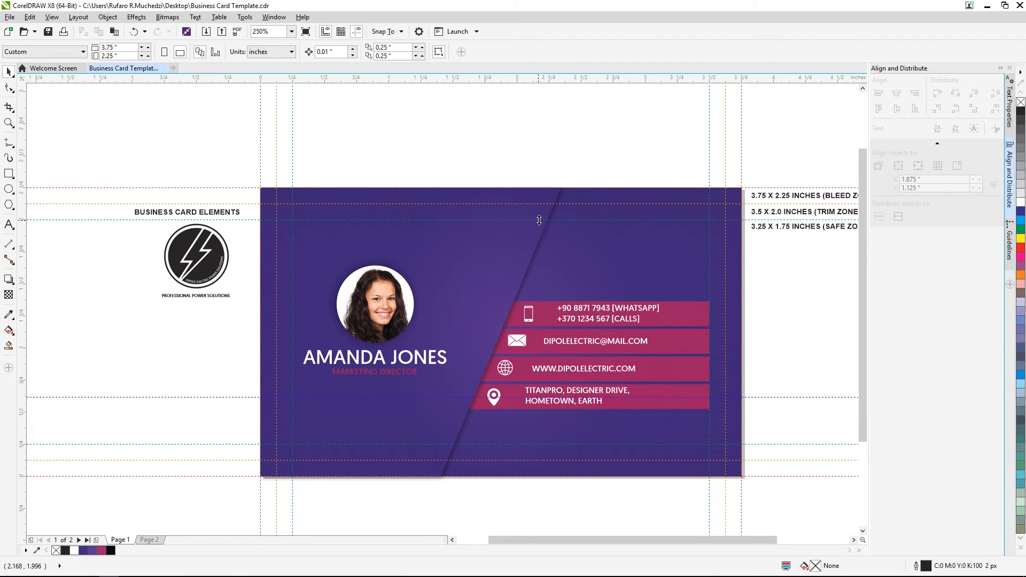
# Step: Bring the contact icons and text lines to the front of the page
pyautogui.moveTo(693, 500); pyautogui.dragTo(459, 270)
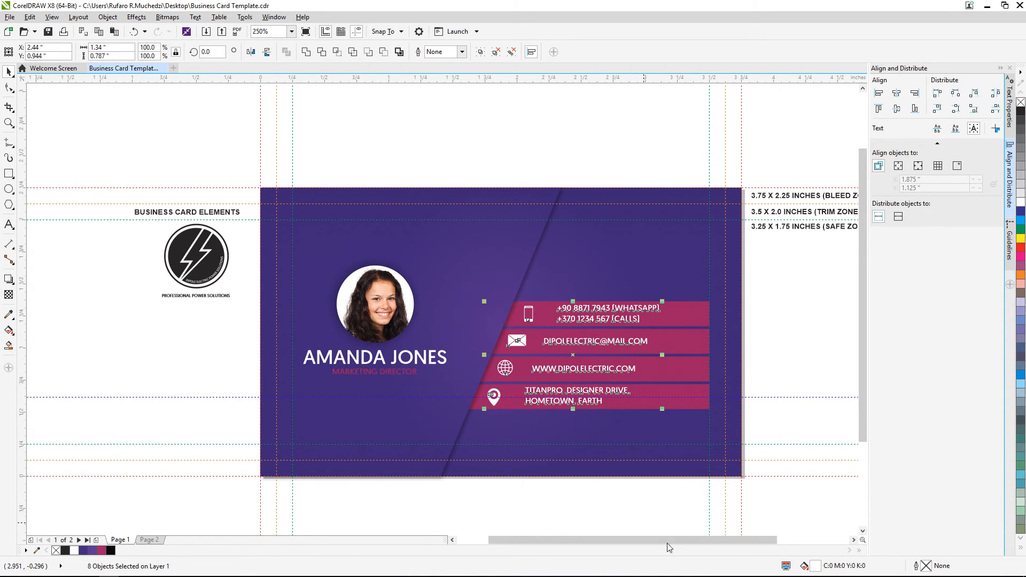
pyautogui.moveTo(677, 522); pyautogui.dragTo(469, 244)
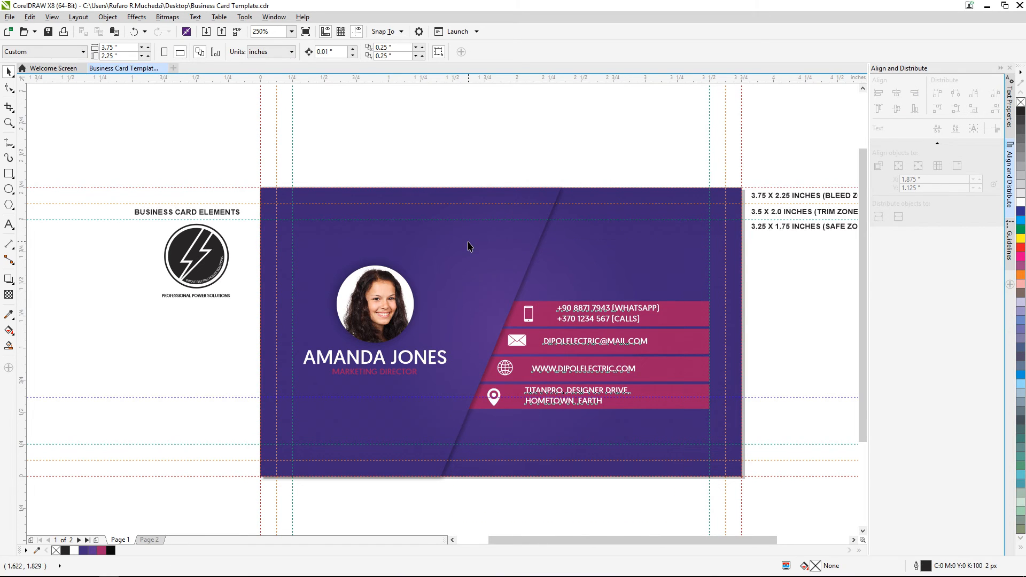
pyautogui.click(108, 17)
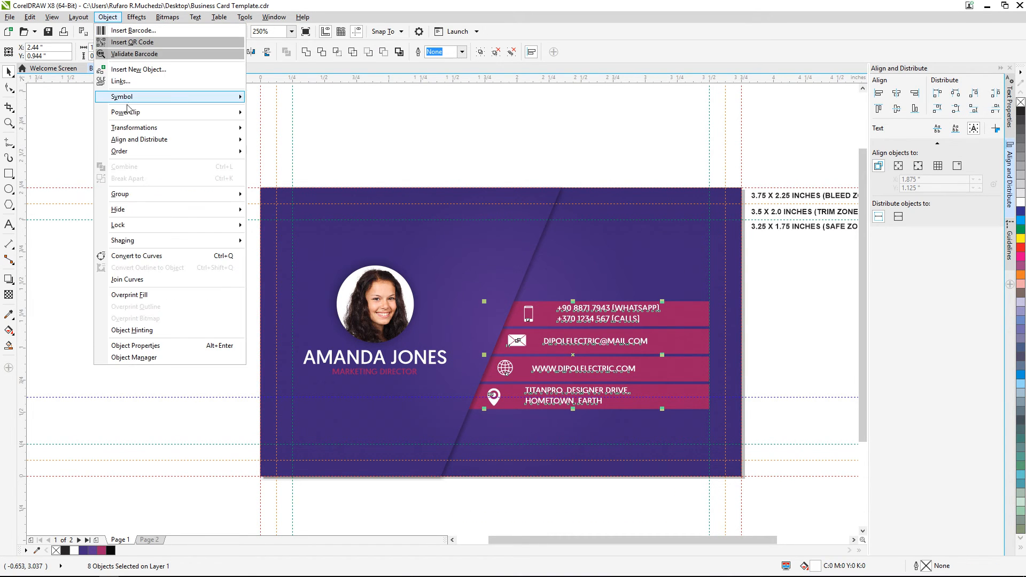
pyautogui.click(427, 165)
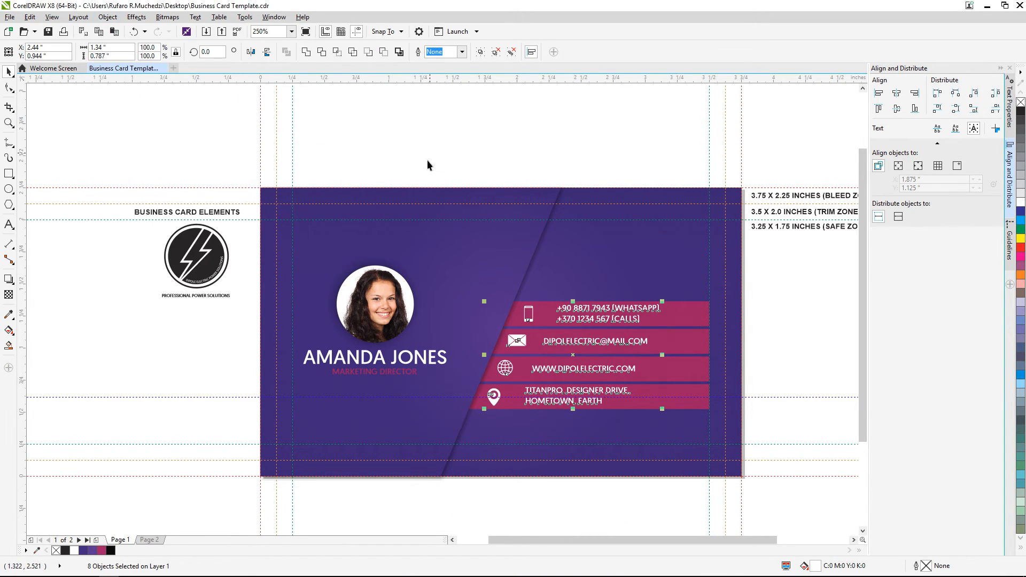
# Step: Bring the circular portrait with its shadow, the name and the job title to the front of the page
pyautogui.moveTo(480, 505); pyautogui.dragTo(284, 227)
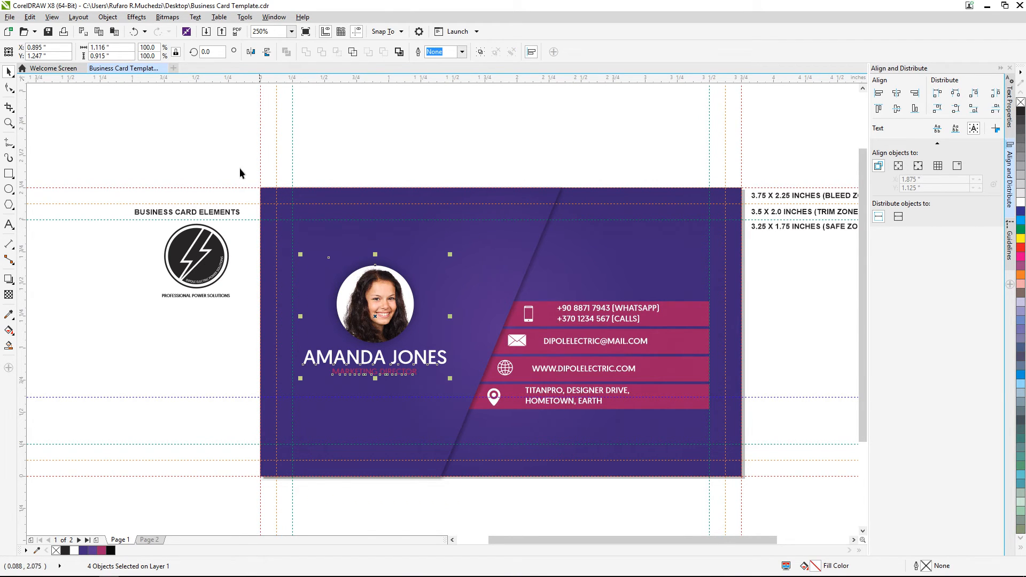
pyautogui.click(108, 17)
pyautogui.moveTo(136, 16)
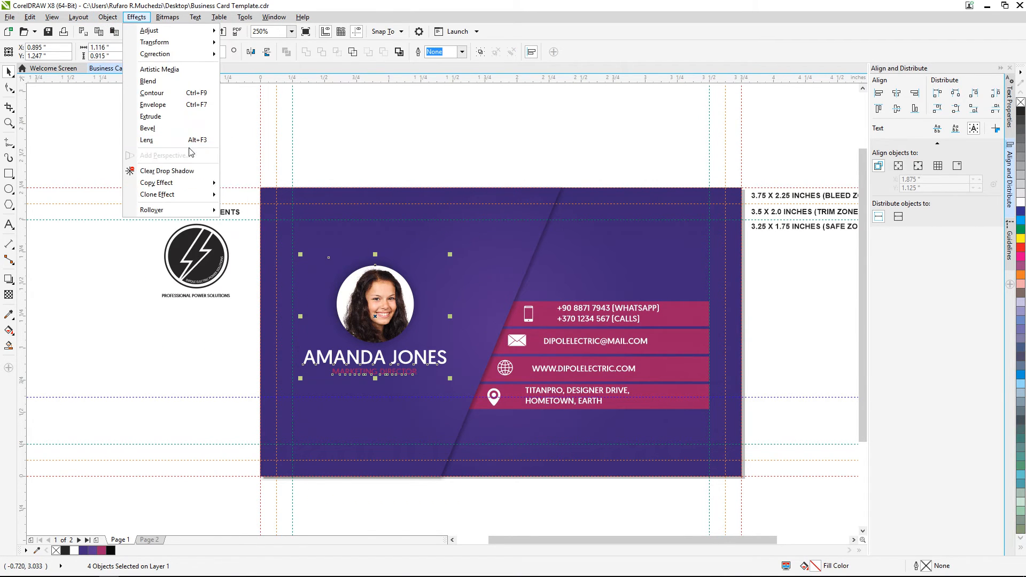
pyautogui.moveTo(214, 151)
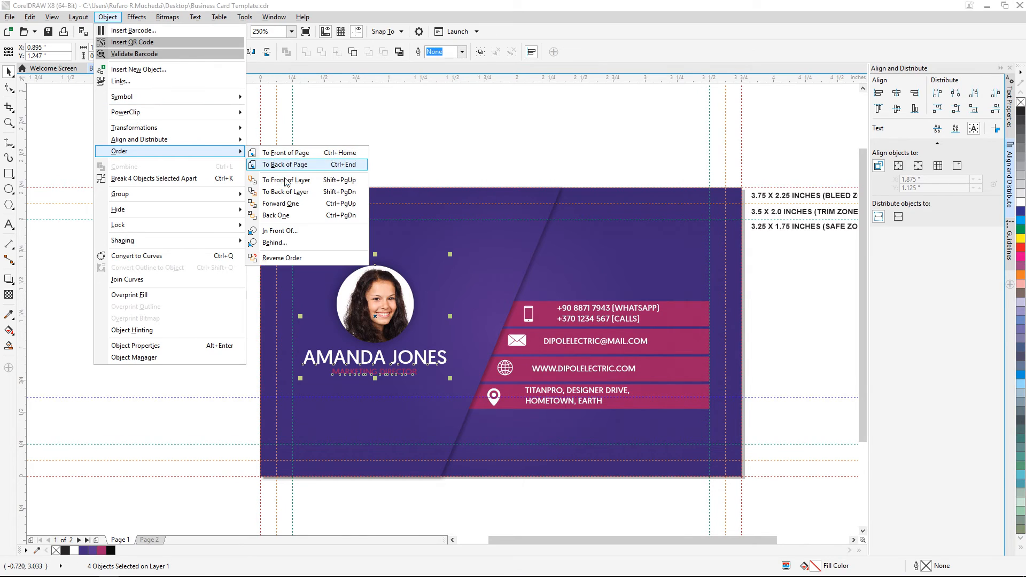
pyautogui.click(293, 153)
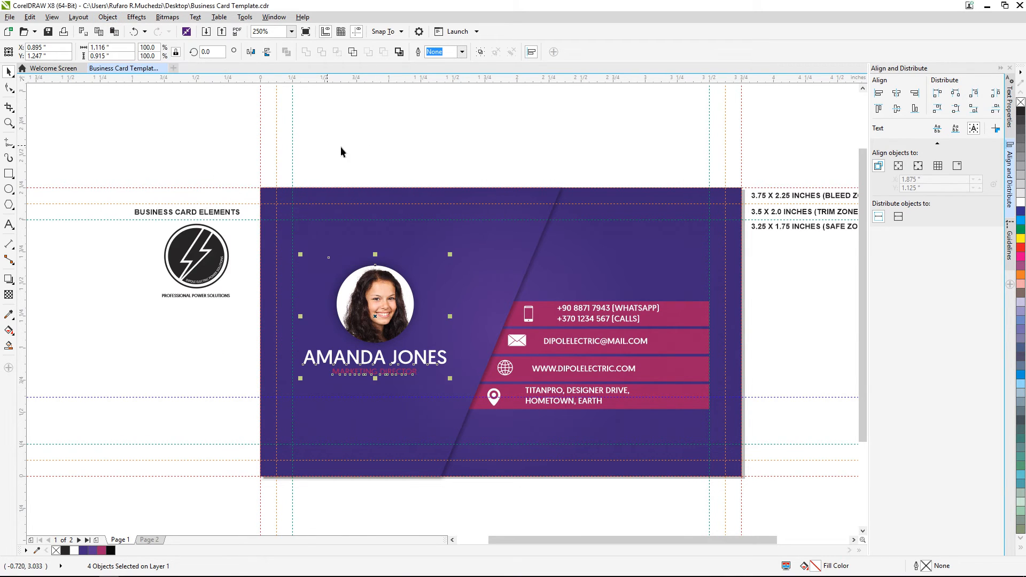
pyautogui.click(341, 150)
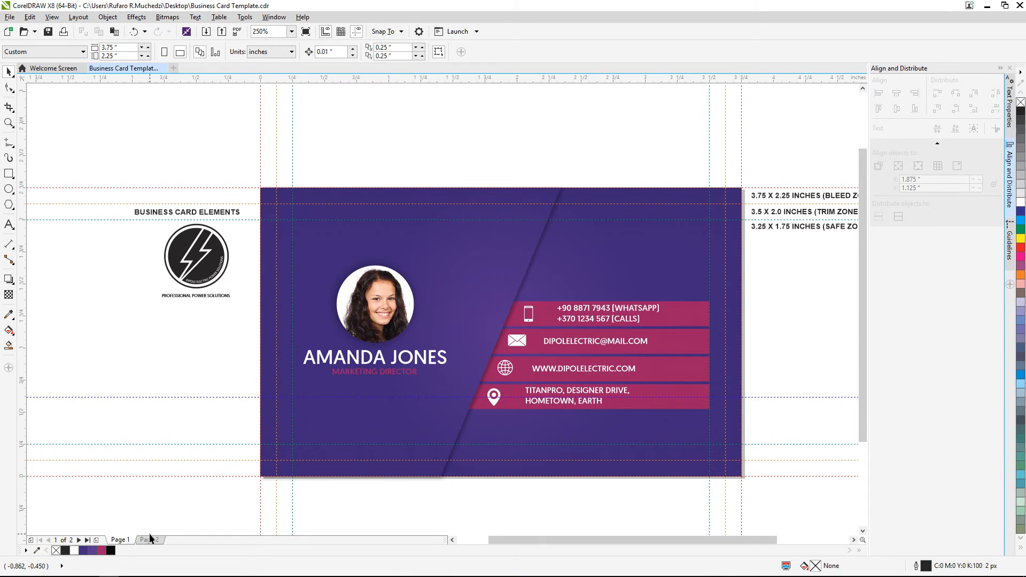
# Step: Copy all objects of the finished card front and paste them onto Page 2
pyautogui.moveTo(704, 472); pyautogui.dragTo(680, 473)
pyautogui.moveTo(768, 502); pyautogui.dragTo(240, 164)
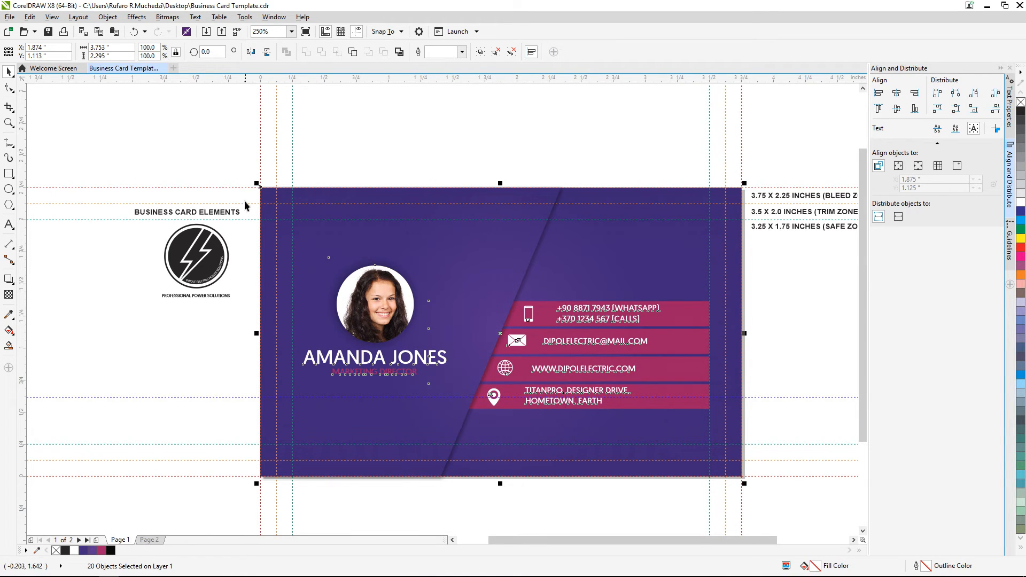
pyautogui.click(153, 542)
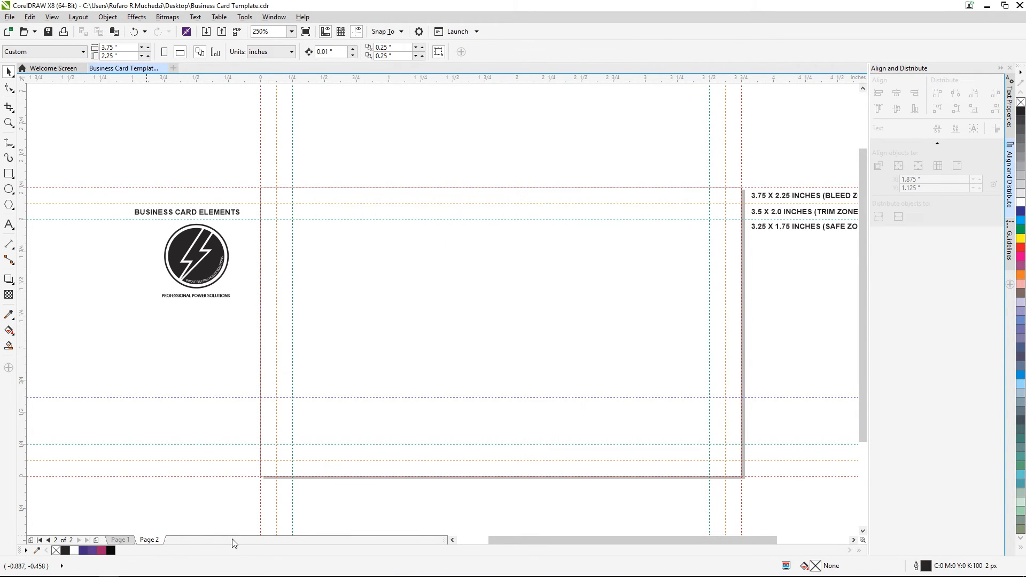
pyautogui.hotkey('ctrl', 'v')
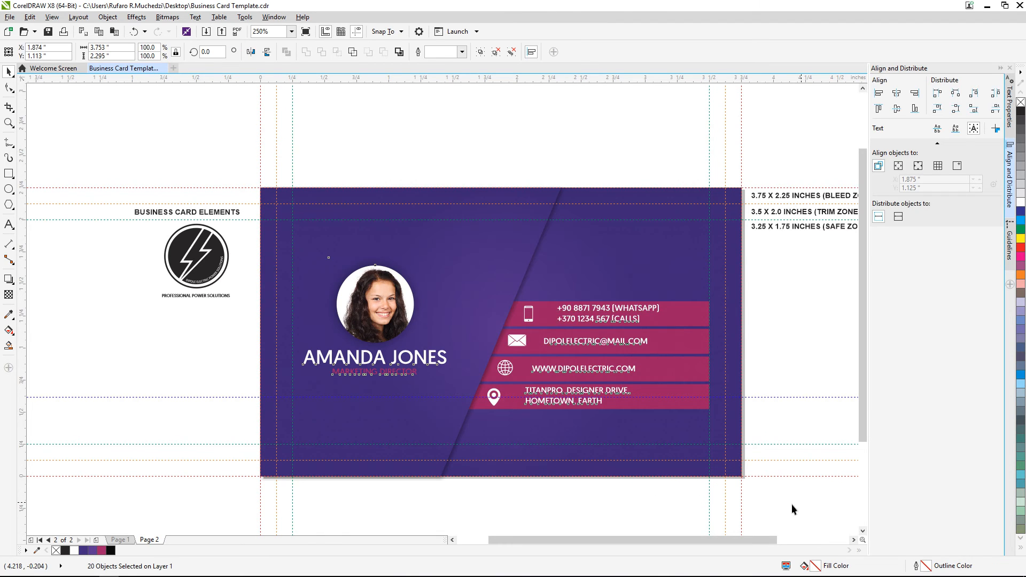
# Step: Delete the contact icons and text lines from Page 2
pyautogui.moveTo(764, 509); pyautogui.dragTo(457, 262)
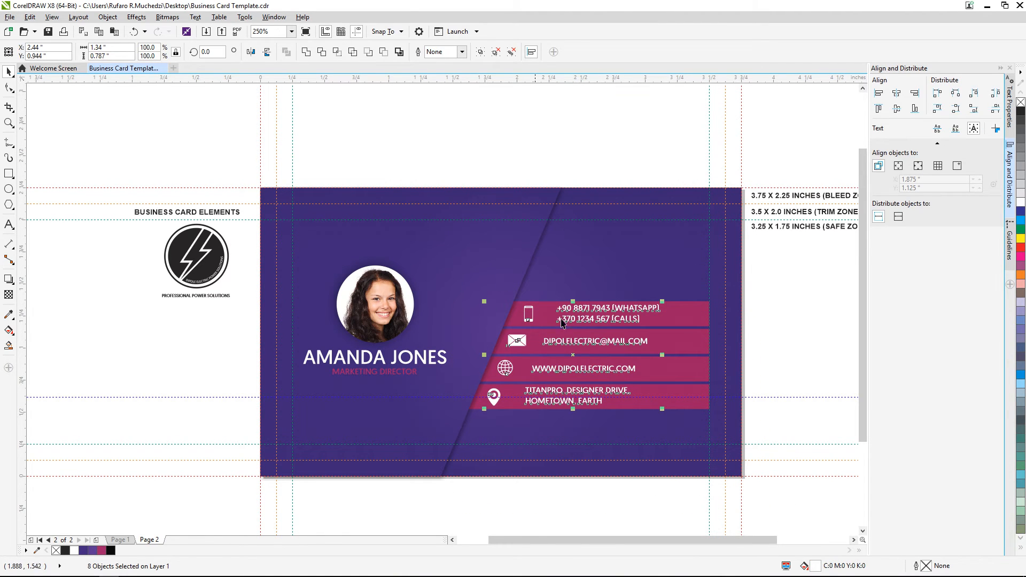
pyautogui.press('Delete')
pyautogui.click(590, 354)
pyautogui.press('Delete')
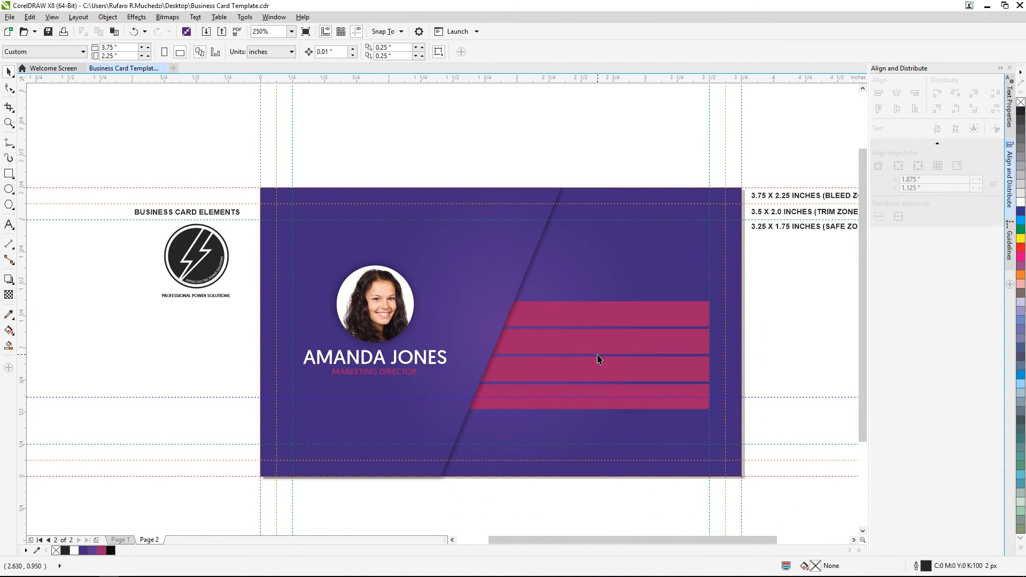
pyautogui.hotkey('ctrl', 'z')
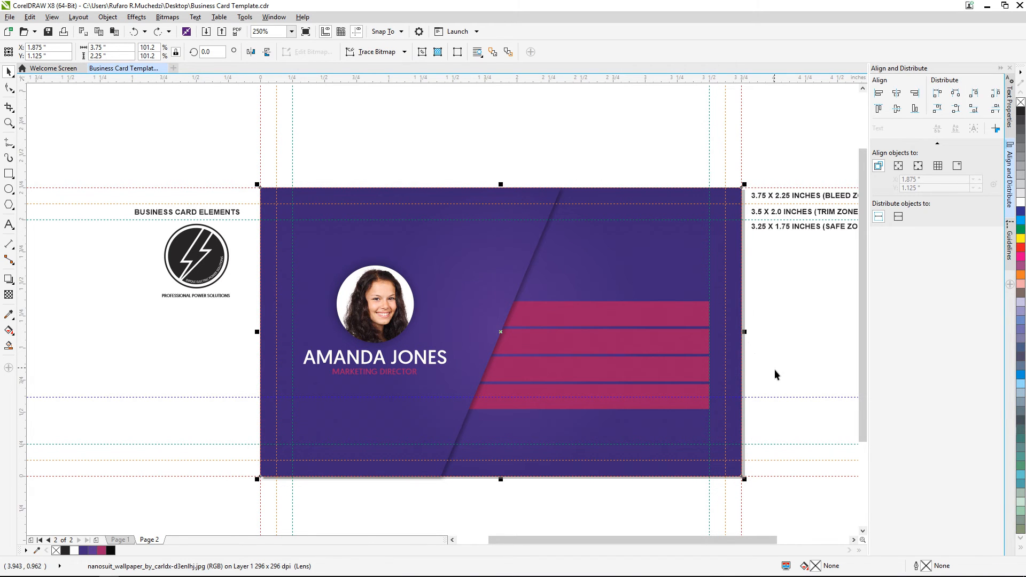
# Step: Delete the portrait, name, job title, pink strips and slanted panel from Page 2, keeping only the purple background and texture
pyautogui.moveTo(768, 426); pyautogui.dragTo(286, 240)
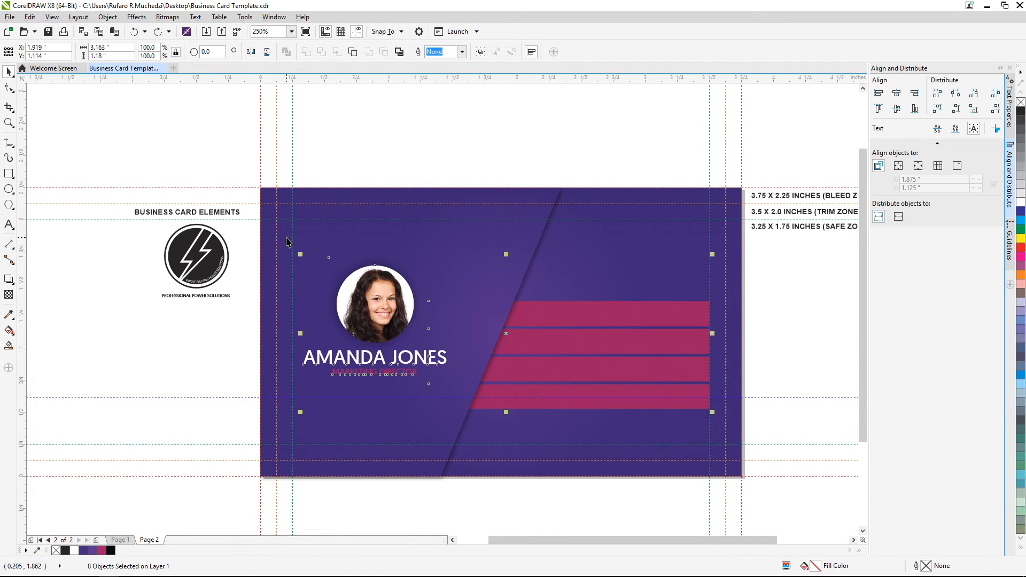
pyautogui.press('Delete')
pyautogui.click(489, 330)
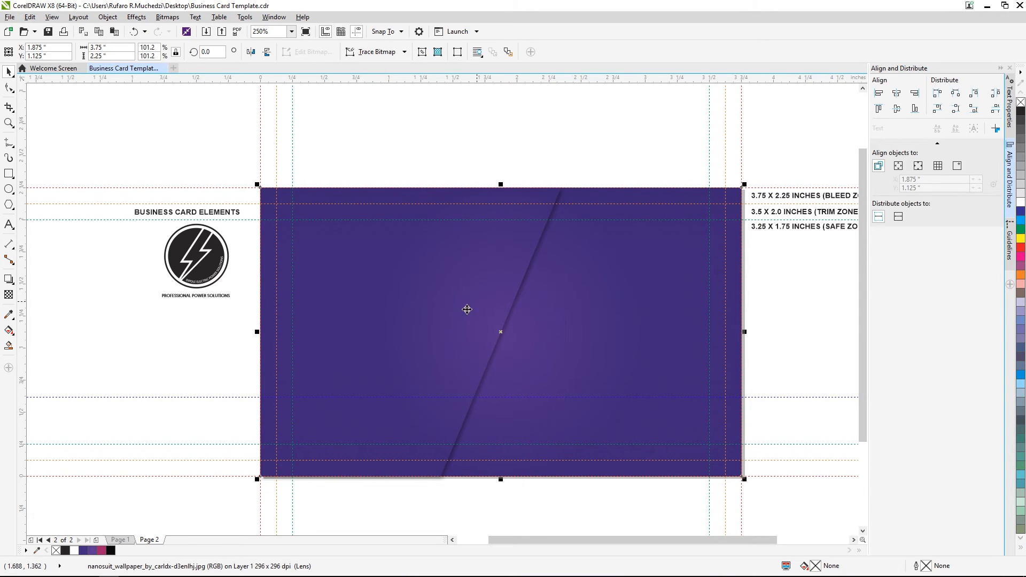
pyautogui.moveTo(573, 508); pyautogui.dragTo(248, 127)
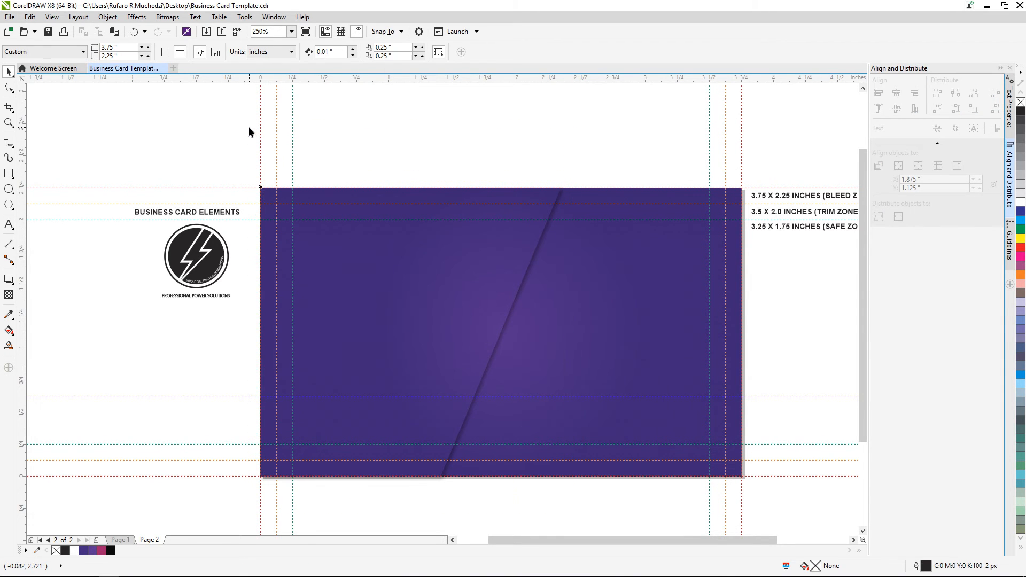
pyautogui.press('Delete')
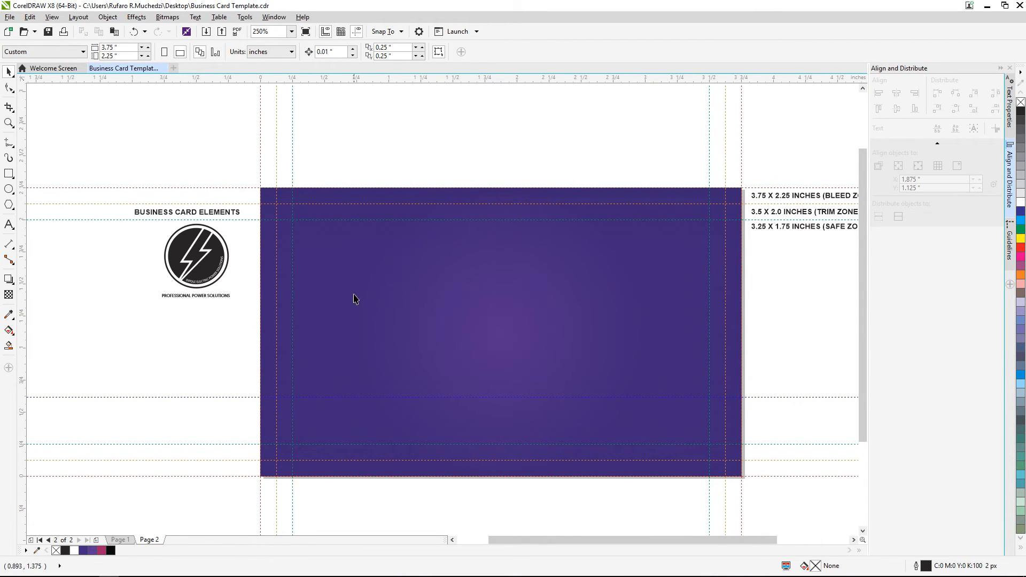
# Step: Move the logo with its tagline to the middle of the card back and enlarge it from its centre to about 145%
pyautogui.scroll(1, 402, 298)
pyautogui.scroll(-1, 403, 297)
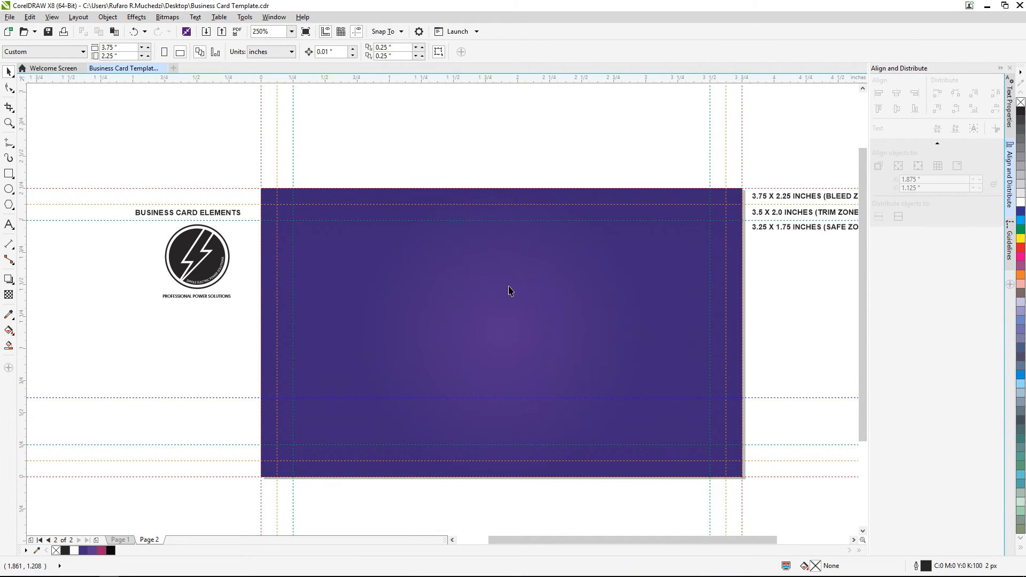
pyautogui.scroll(1, 477, 321)
pyautogui.scroll(-1, 477, 320)
pyautogui.moveTo(244, 302); pyautogui.dragTo(123, 221)
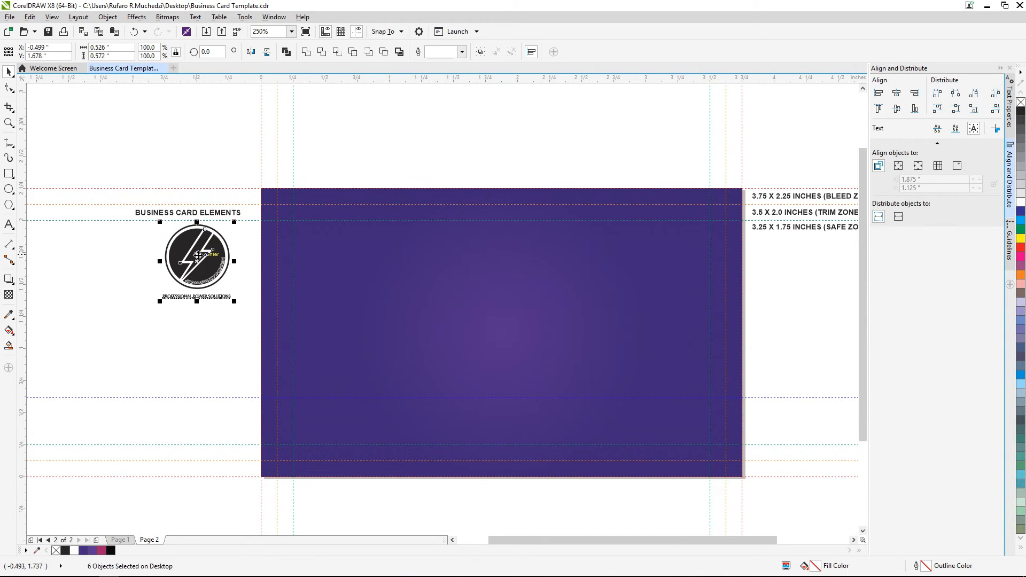
pyautogui.moveTo(235, 270); pyautogui.dragTo(501, 336)
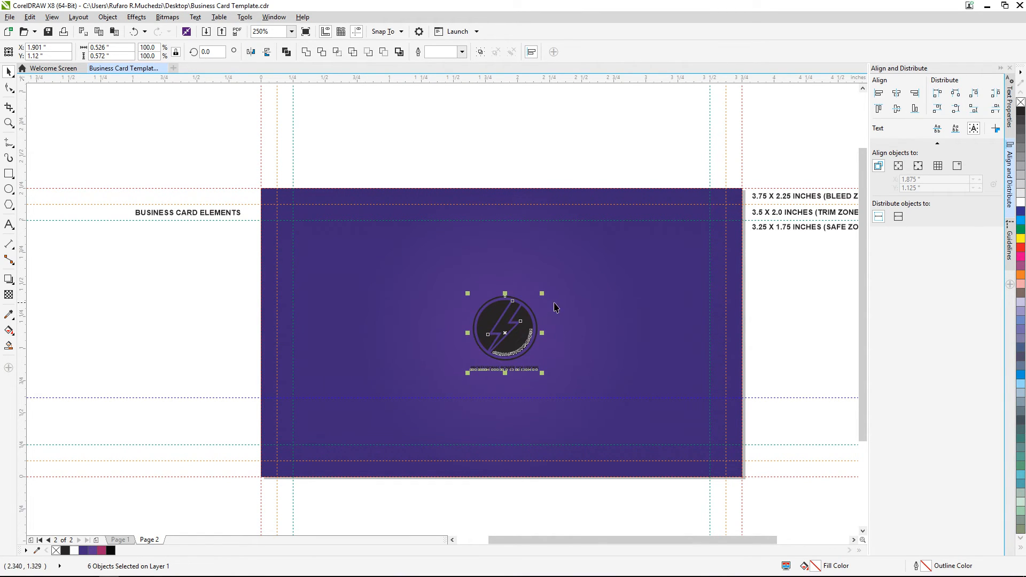
pyautogui.moveTo(541, 293); pyautogui.dragTo(582, 298)
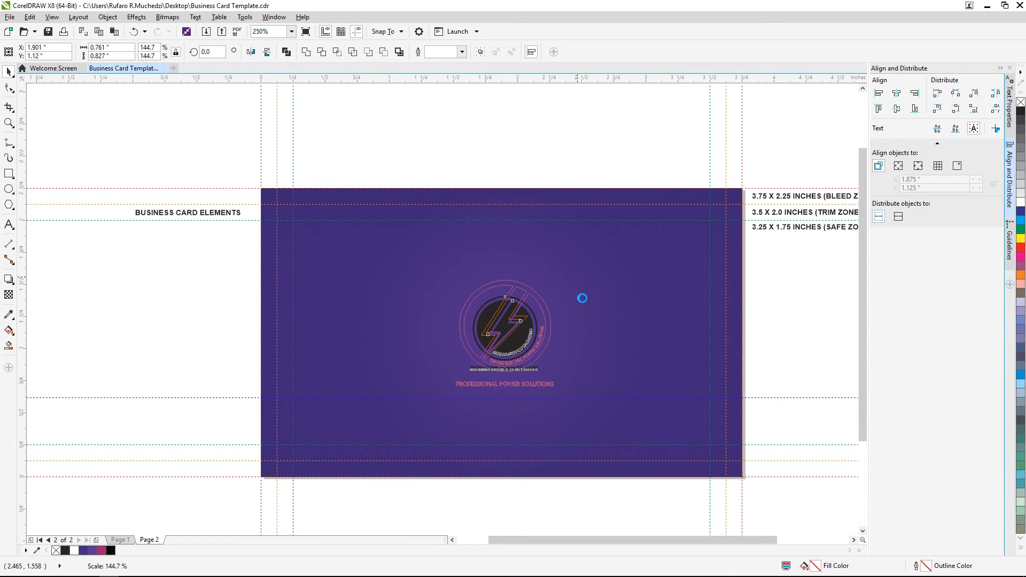
pyautogui.click(621, 402)
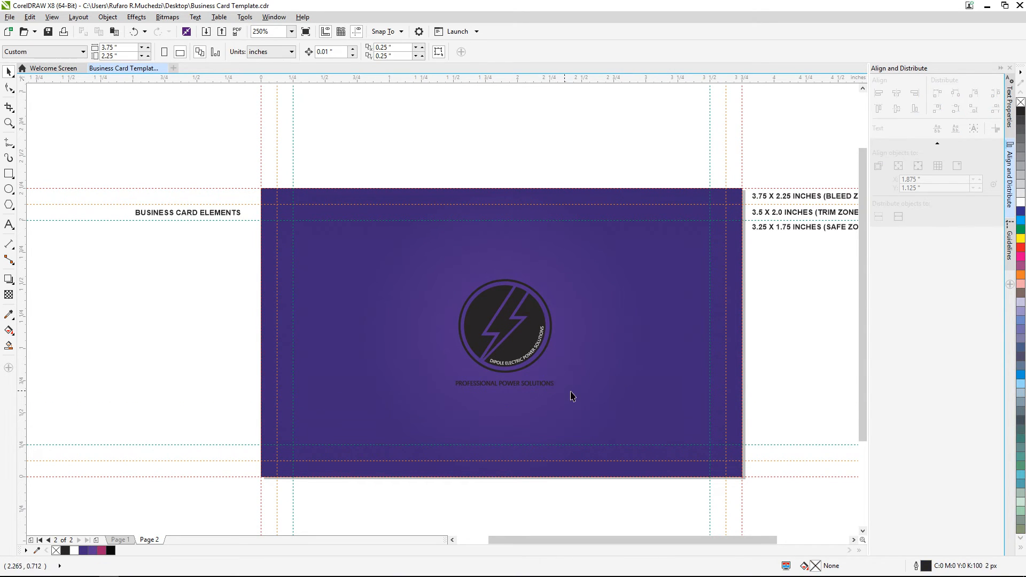
# Step: Recolour the logo's ring outline and the fills of its left half and lightning bolt white
pyautogui.click(542, 297)
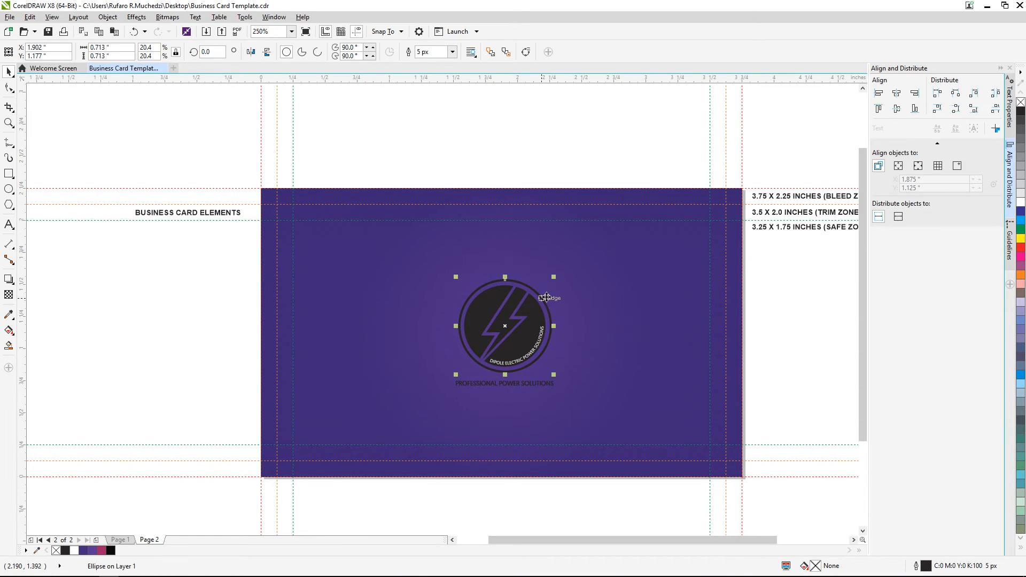
pyautogui.rightClick(1020, 202)
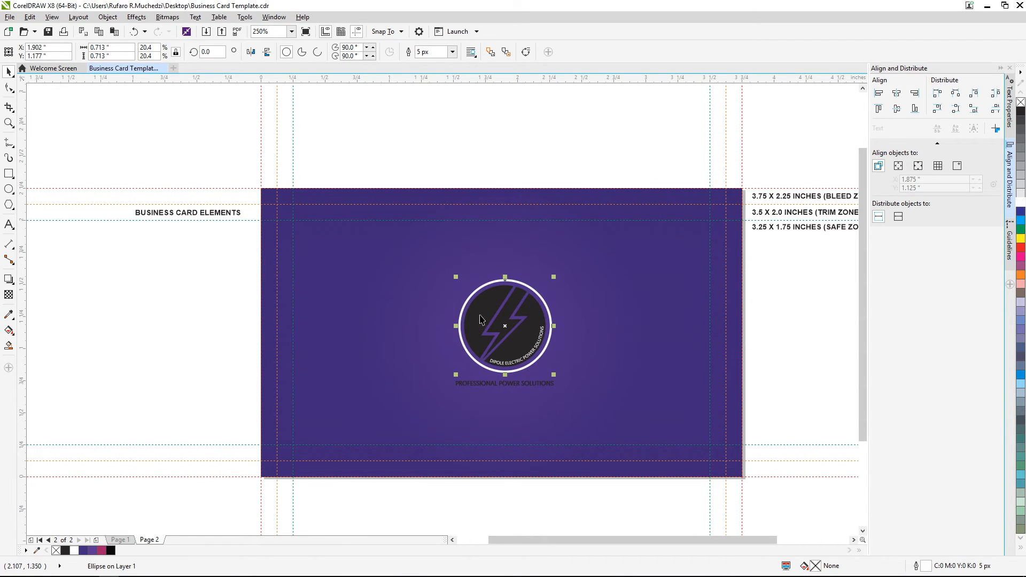
pyautogui.click(479, 314)
pyautogui.click(1020, 203)
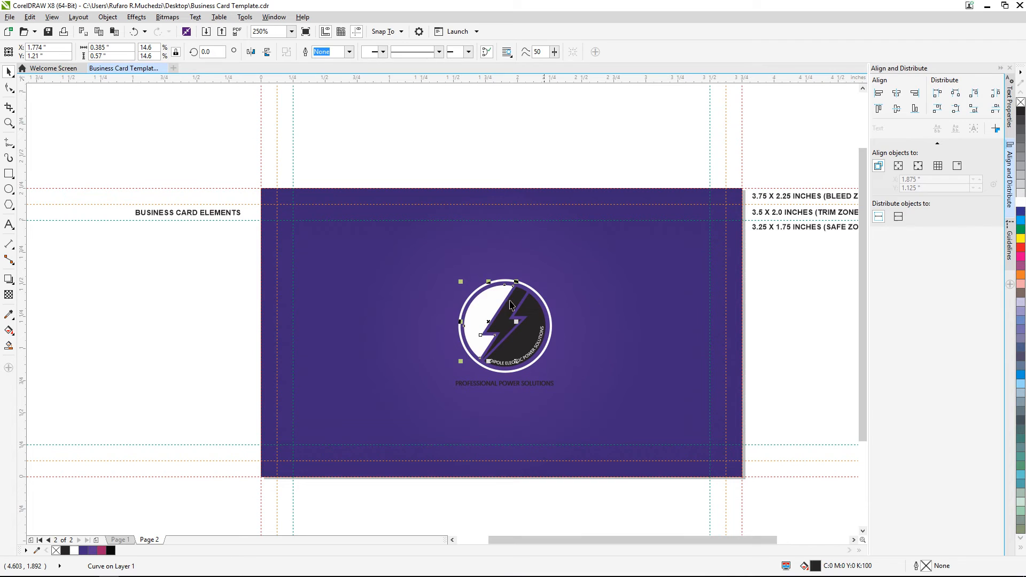
pyautogui.press('Tab')
# Step: Fill the curved company name inside the logo with purple and the logo's dark right half with white
pyautogui.click(534, 310)
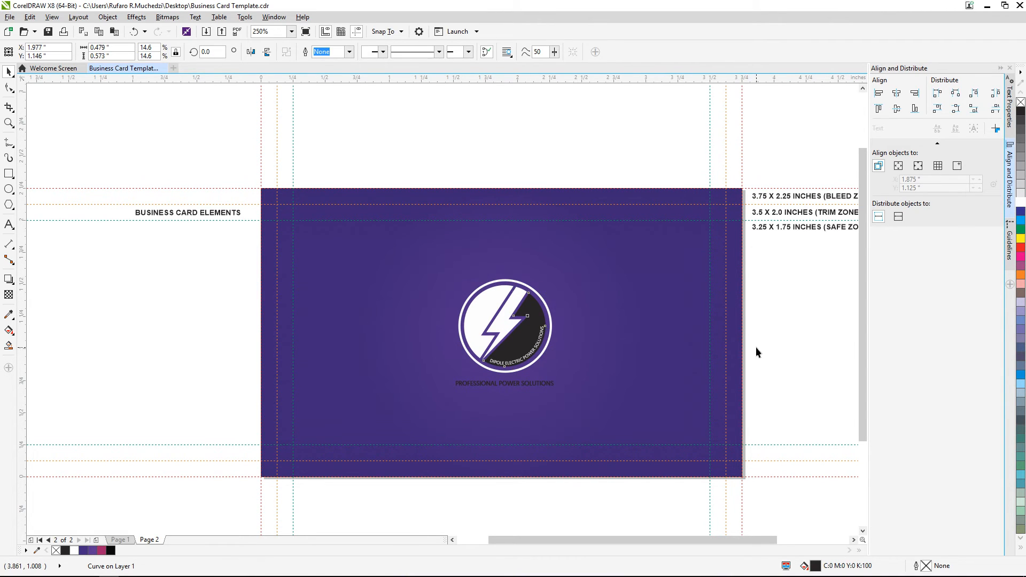
pyautogui.press('Tab')
pyautogui.press('Tab')
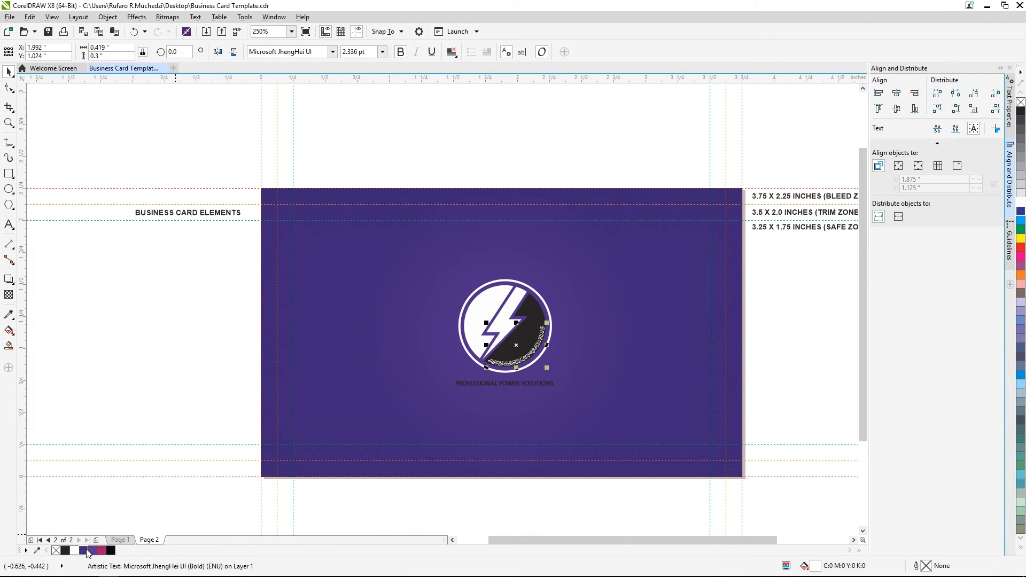
pyautogui.click(87, 550)
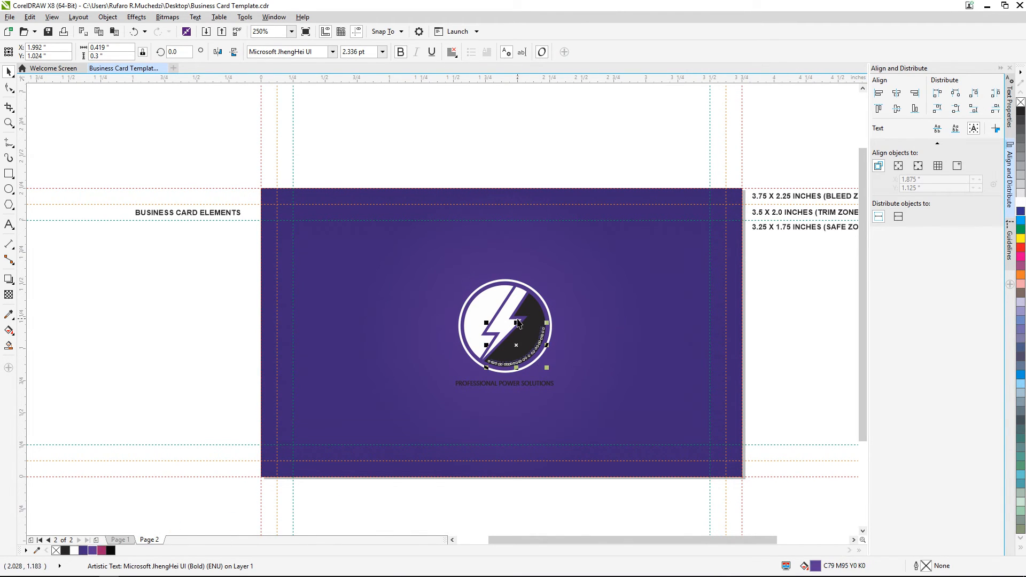
pyautogui.click(533, 333)
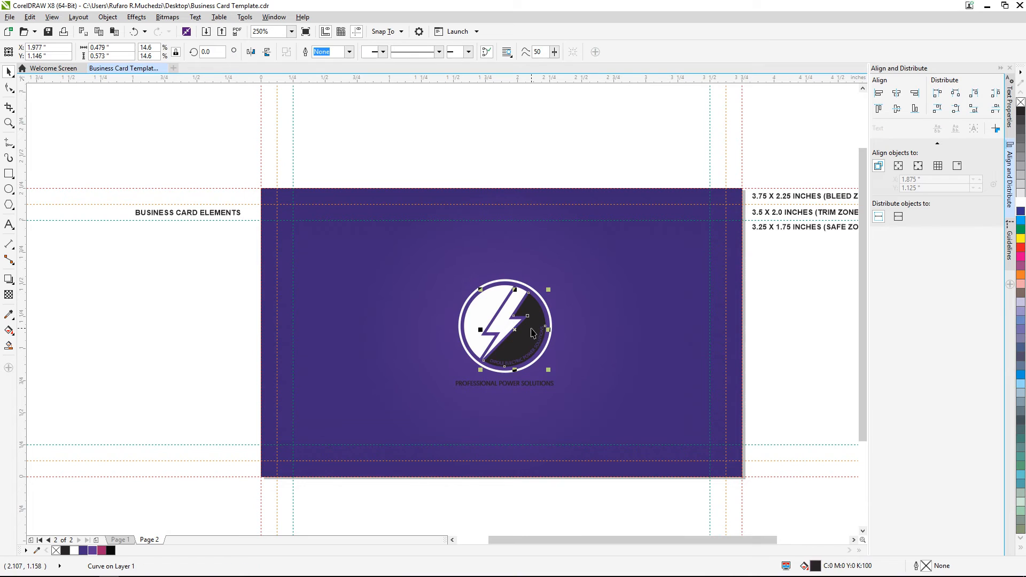
pyautogui.click(1021, 202)
# Step: Change the tagline PROFESSIONAL POWER SOLUTIONS under the logo to white
pyautogui.click(525, 385)
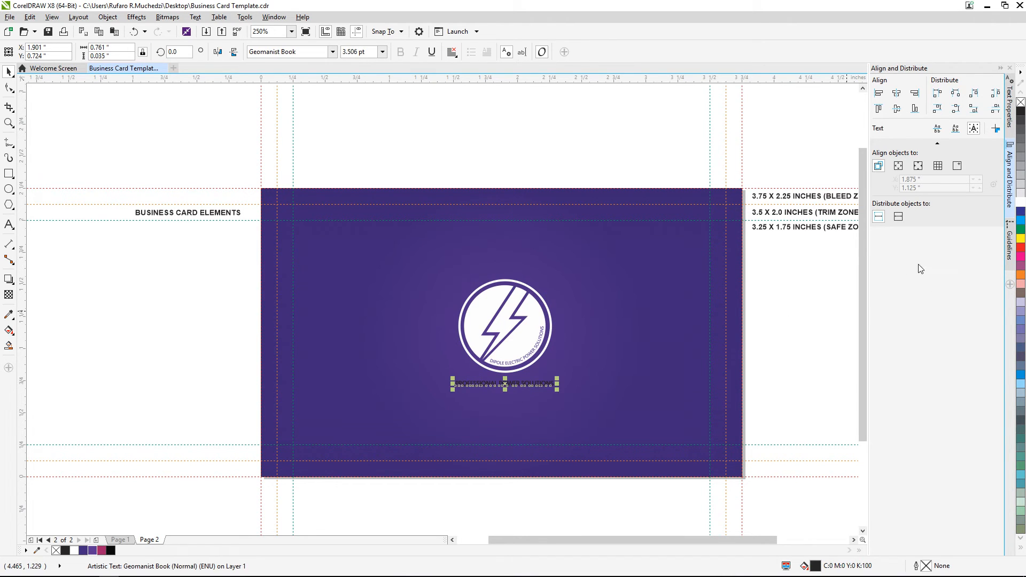
pyautogui.click(1020, 206)
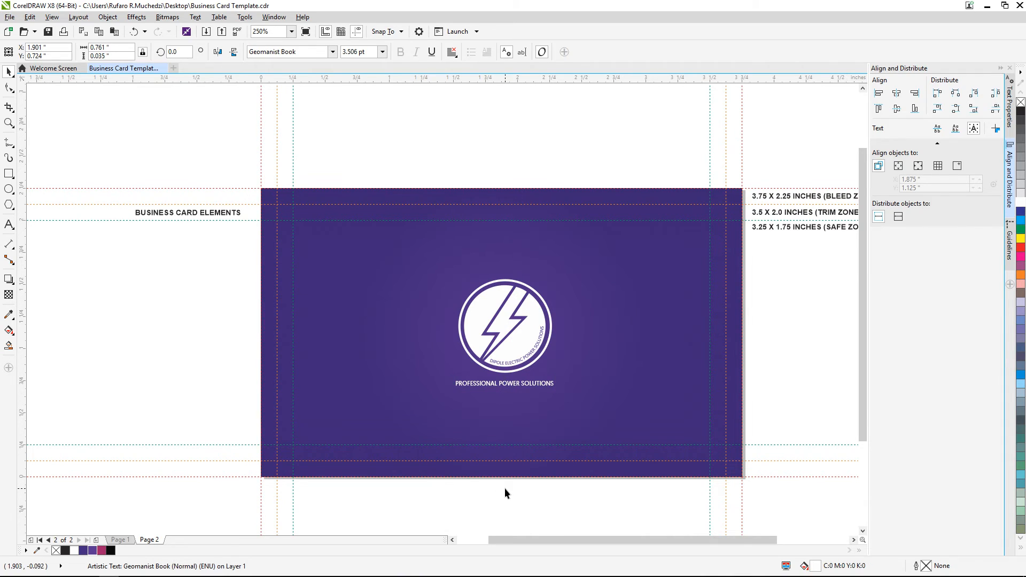
pyautogui.click(504, 488)
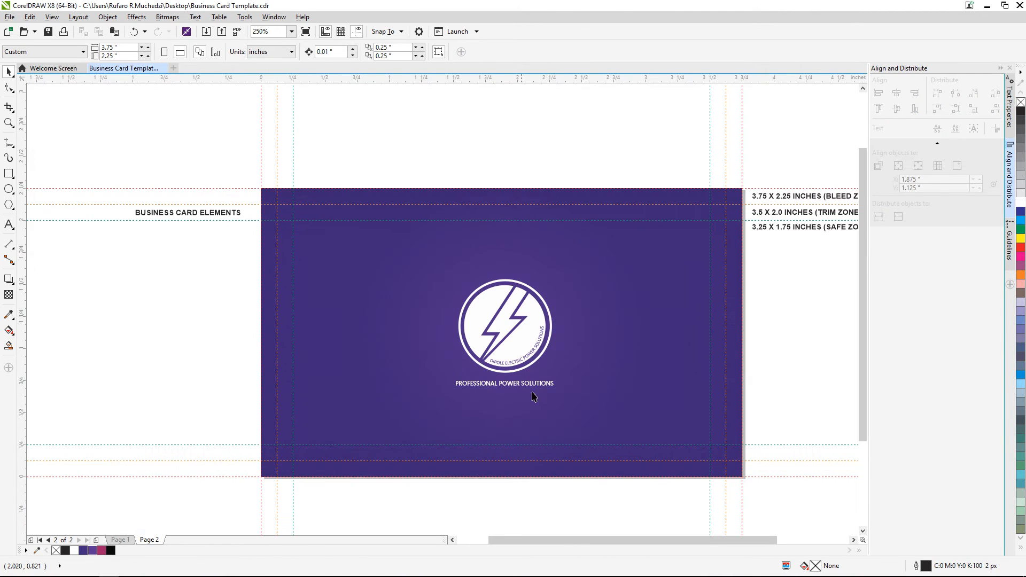
# Step: Enlarge the logo together with its tagline from the centre to about 0.91 inches wide
pyautogui.moveTo(603, 494); pyautogui.dragTo(360, 259)
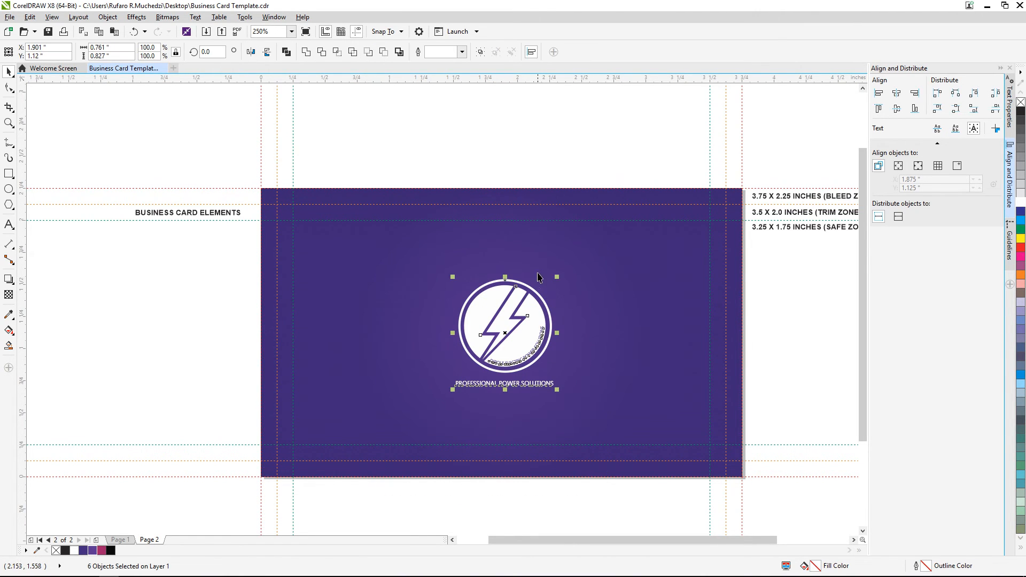
pyautogui.moveTo(558, 275); pyautogui.dragTo(568, 265)
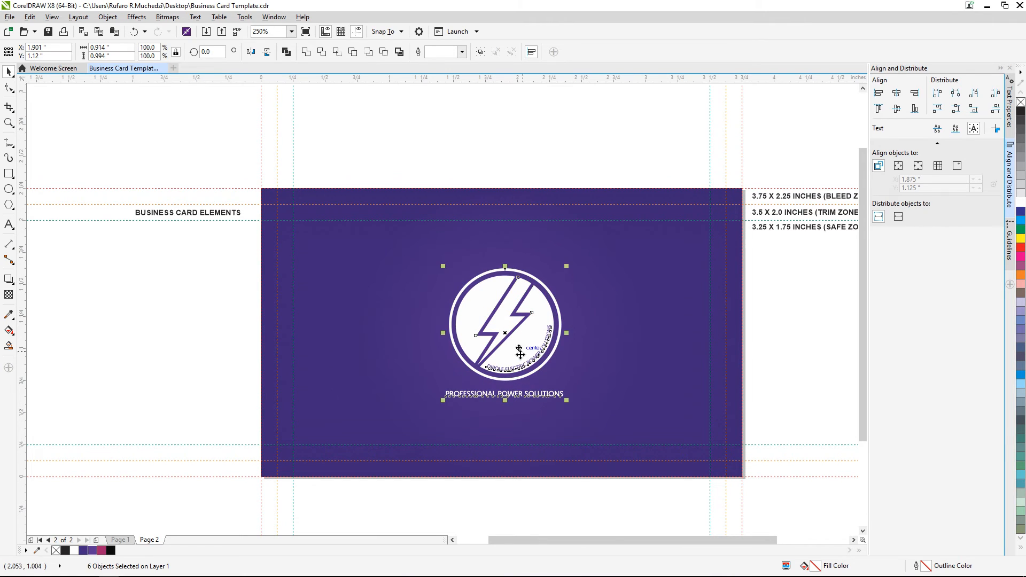
pyautogui.click(457, 490)
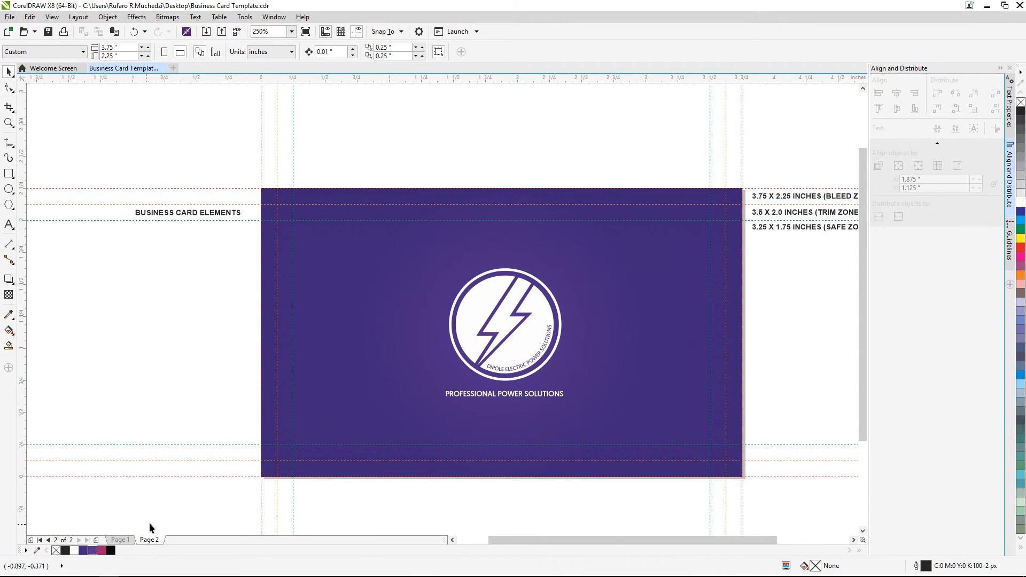
# Step: Return to Page 1 and delete the BUSINESS CARD ELEMENTS label beside the card
pyautogui.click(119, 540)
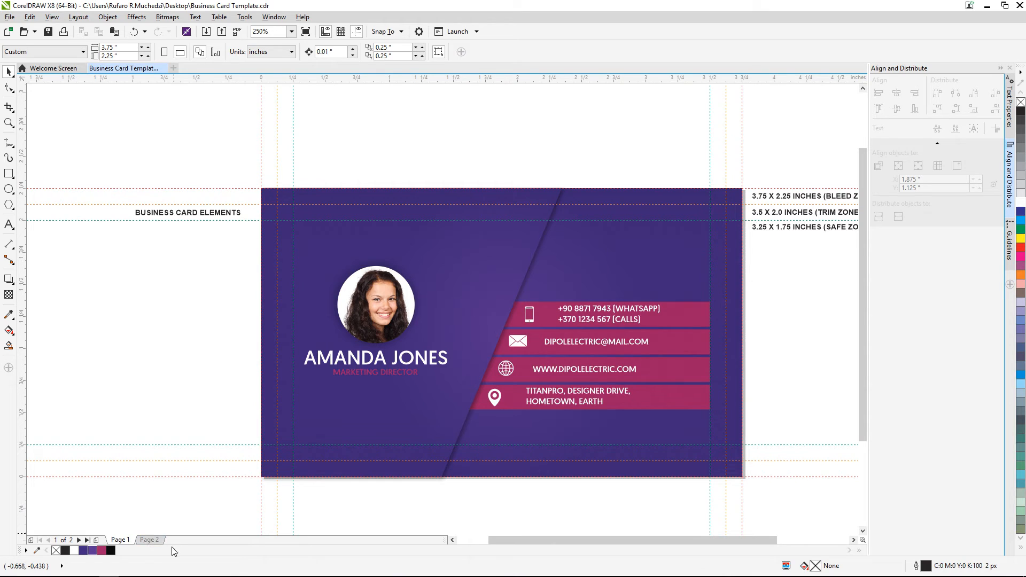
pyautogui.click(150, 540)
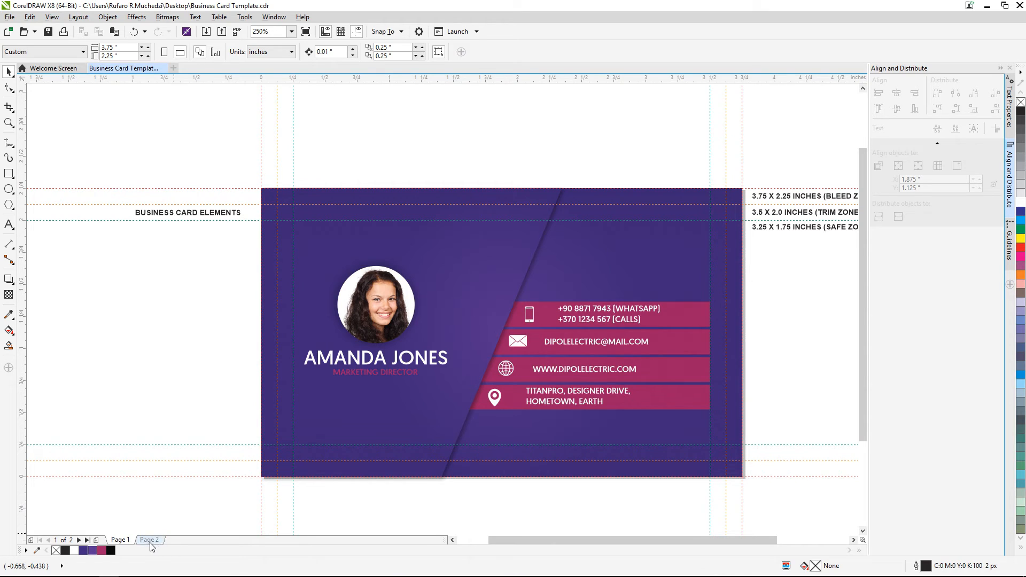
pyautogui.click(120, 539)
pyautogui.moveTo(243, 245); pyautogui.dragTo(119, 170)
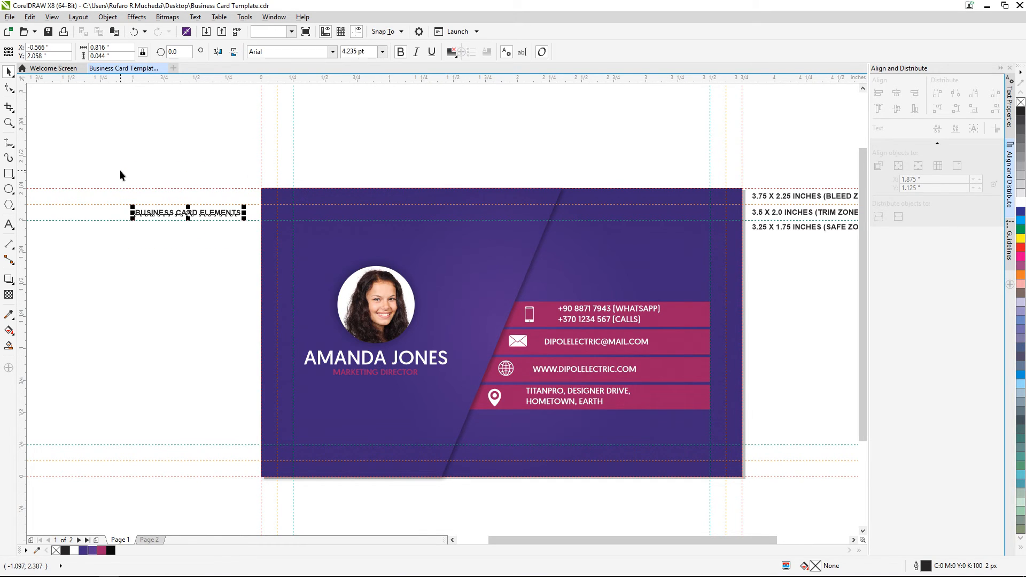
pyautogui.press('Delete')
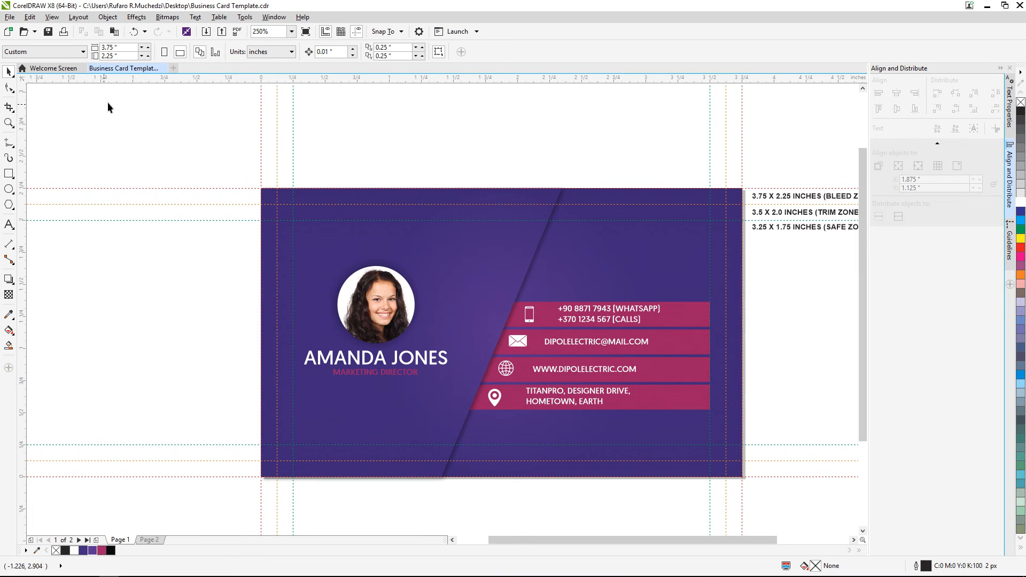
# Step: Examine the file formats offered for exporting the card, including PDF, and leave without exporting
pyautogui.click(9, 16)
pyautogui.click(30, 194)
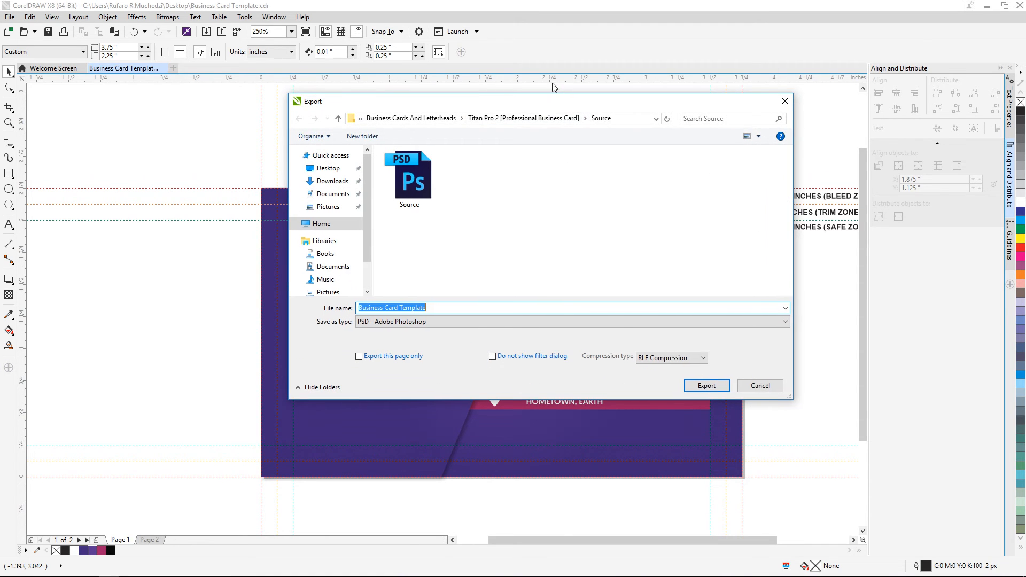
pyautogui.click(392, 294)
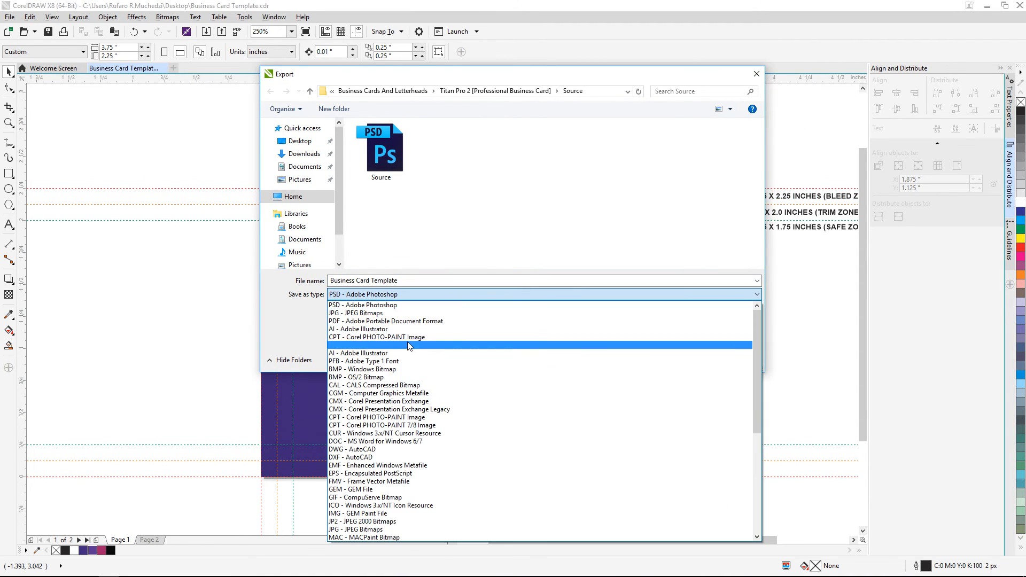
pyautogui.scroll(-2, 408, 352)
pyautogui.scroll(4, 380, 321)
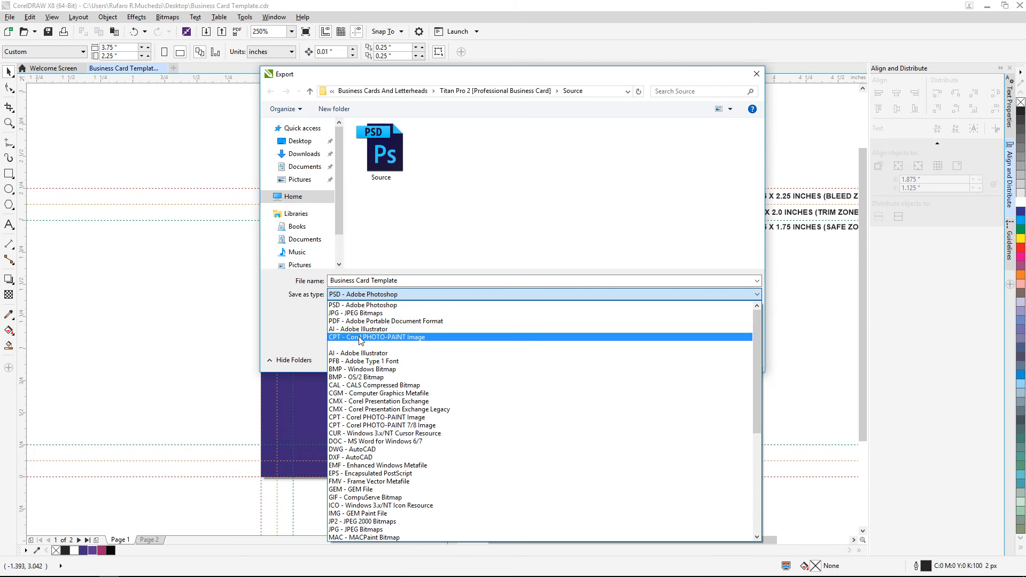
pyautogui.scroll(-1, 367, 345)
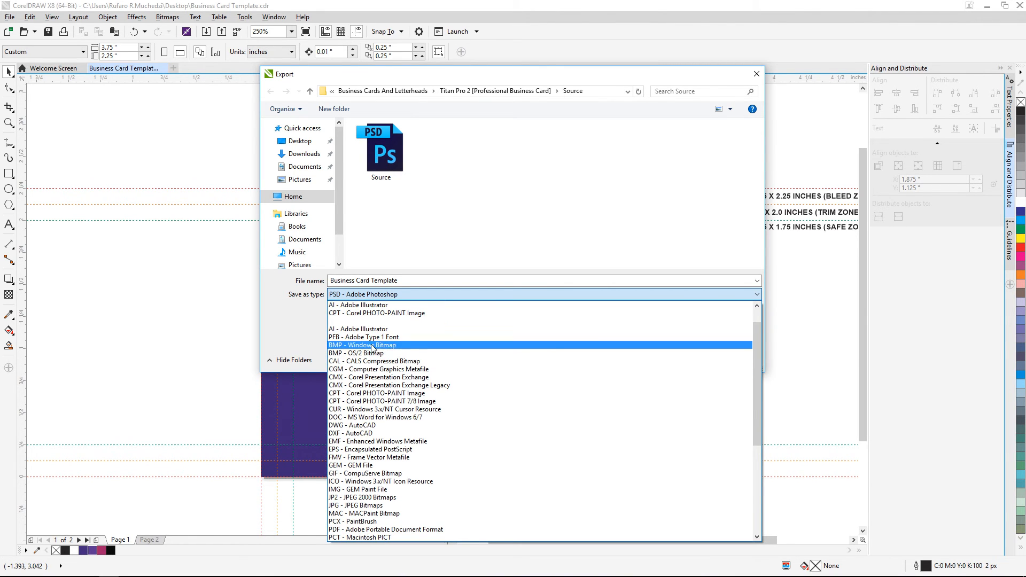
pyautogui.scroll(-6, 372, 347)
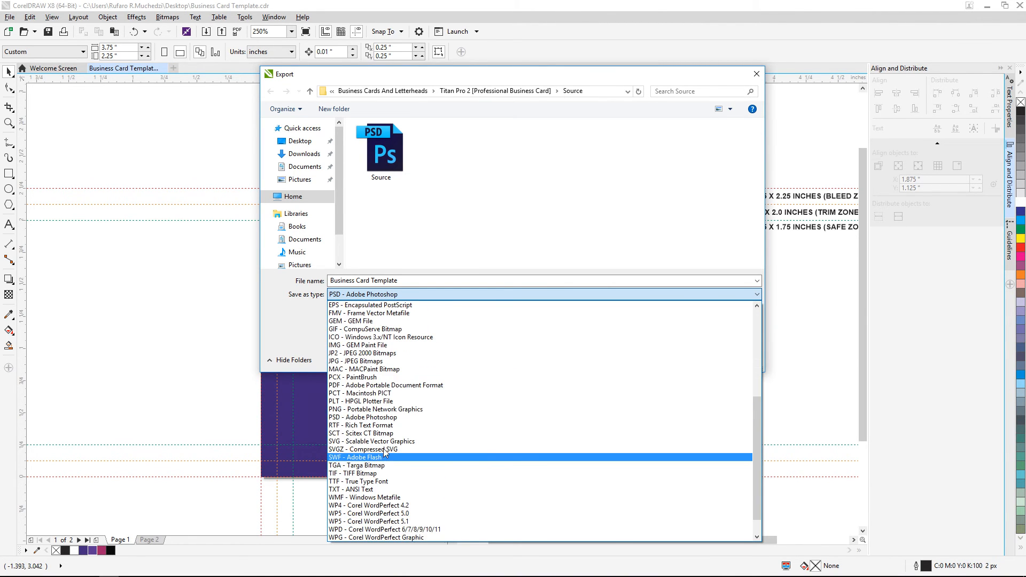
pyautogui.scroll(5, 387, 422)
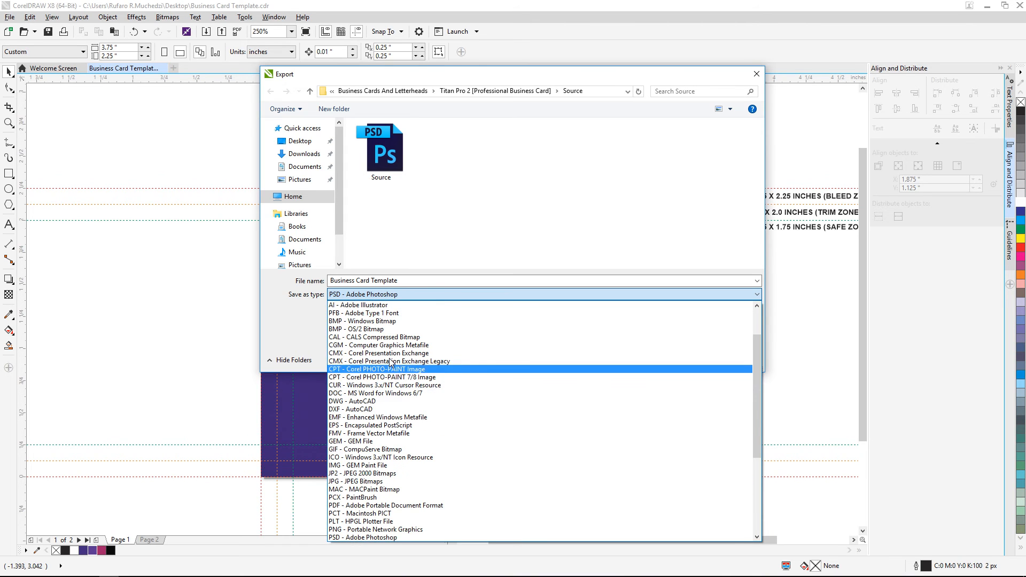
pyautogui.scroll(2, 392, 363)
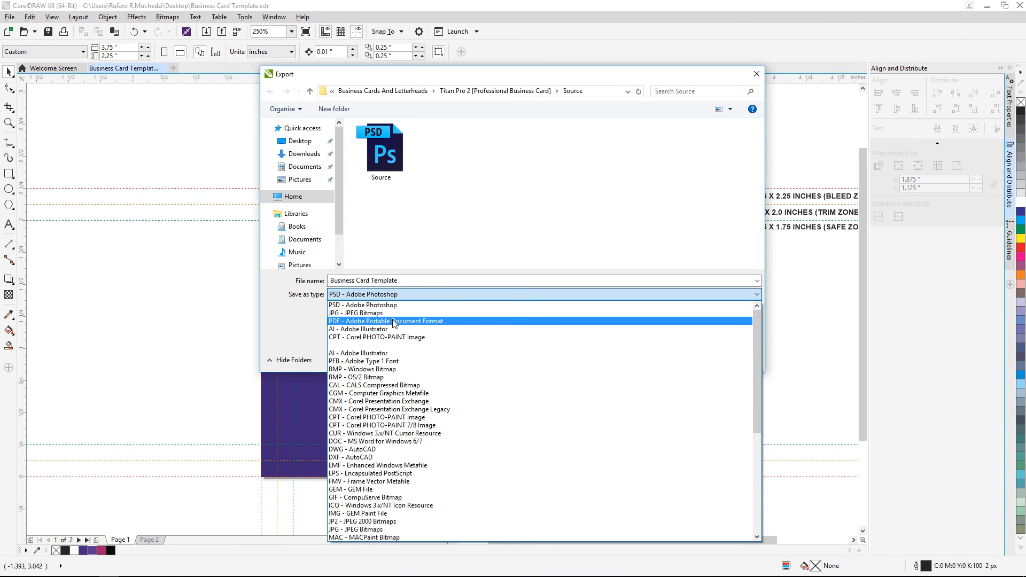
pyautogui.click(394, 321)
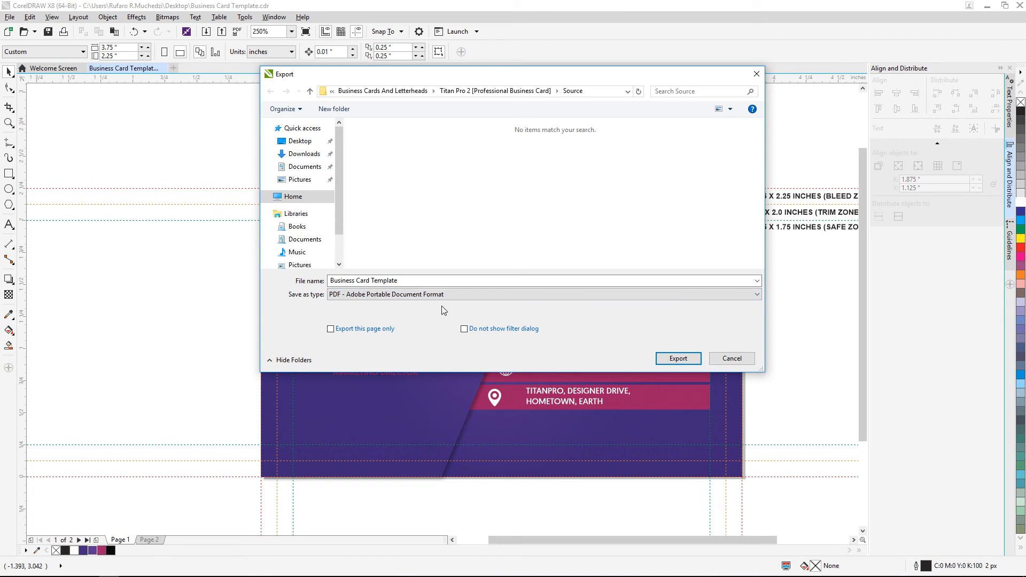
pyautogui.click(731, 360)
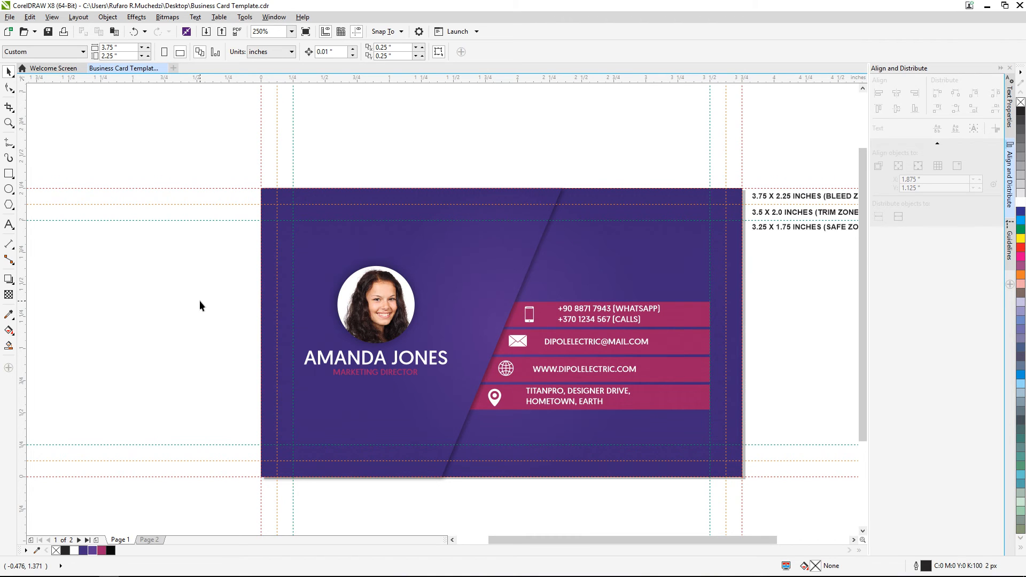
# Step: Check the card back, then start exporting from Page 1 to the Desktop as an Adobe Photoshop PSD named Business Card Template
pyautogui.click(148, 540)
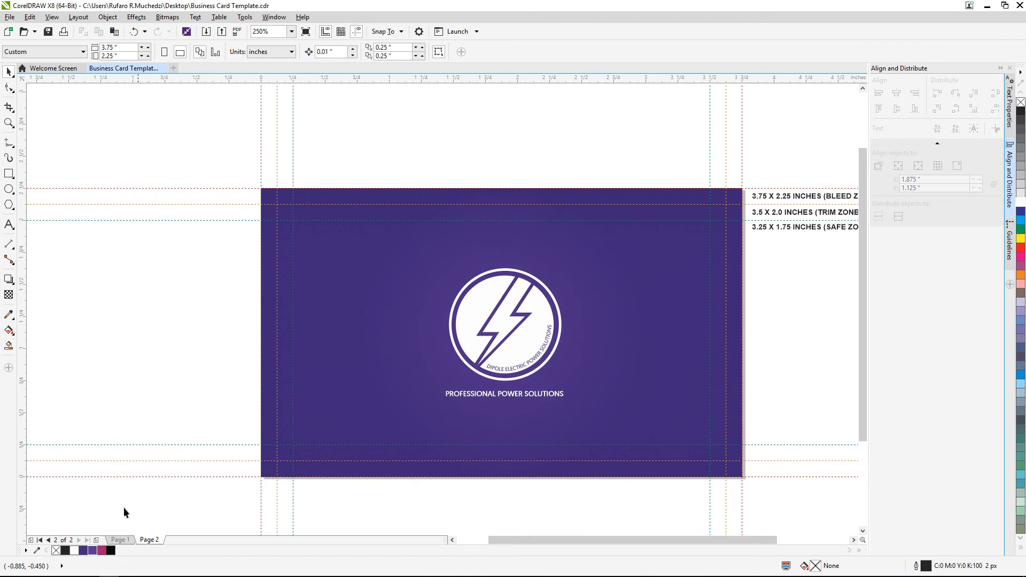
pyautogui.click(119, 539)
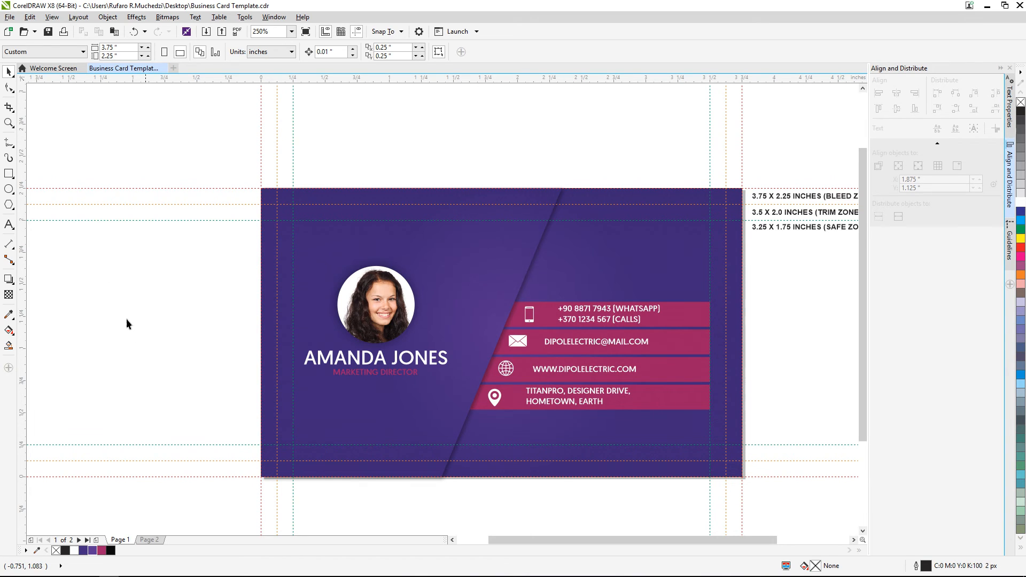
pyautogui.click(10, 17)
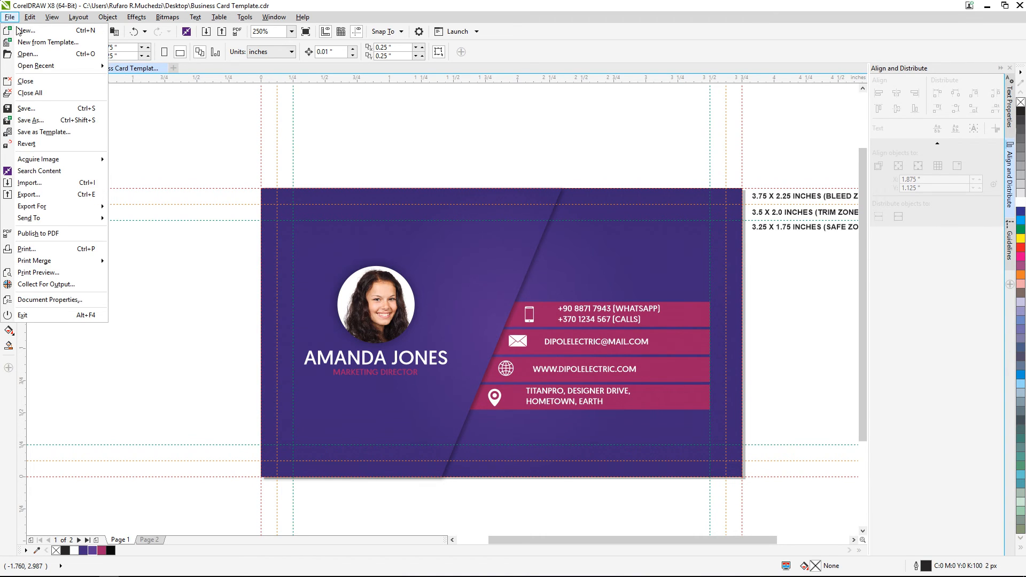
pyautogui.click(64, 200)
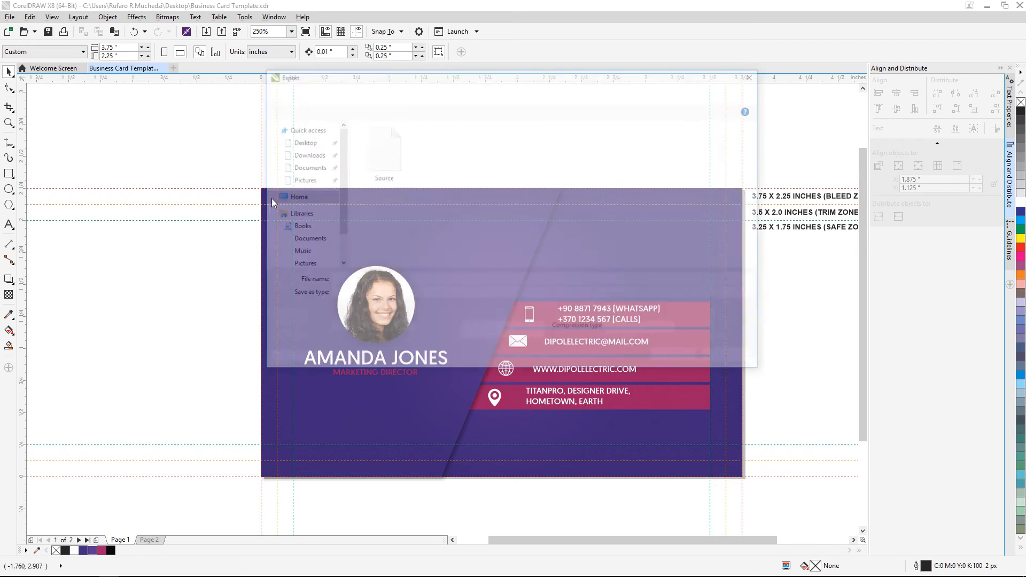
pyautogui.click(306, 143)
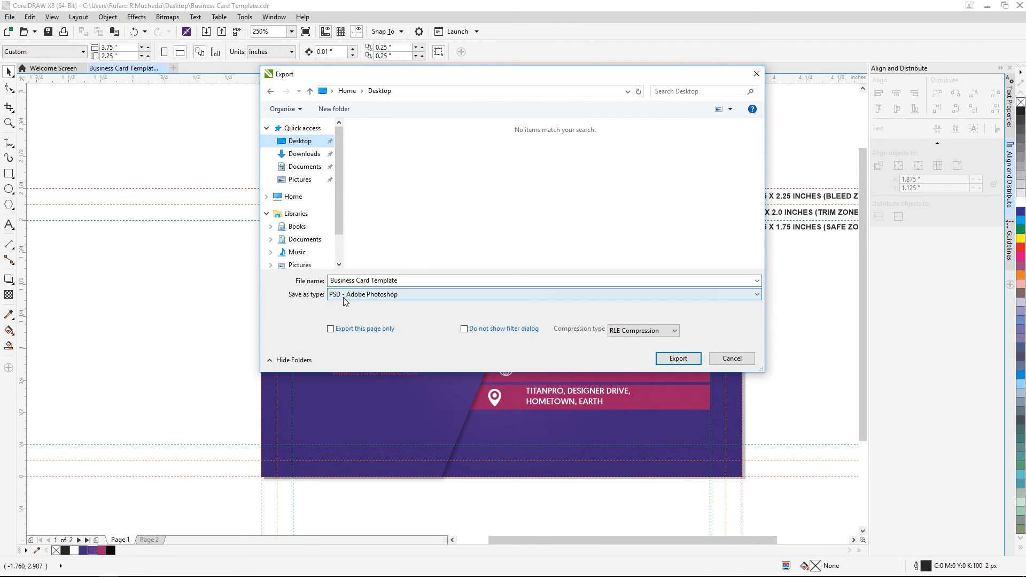
pyautogui.click(369, 295)
pyautogui.click(377, 305)
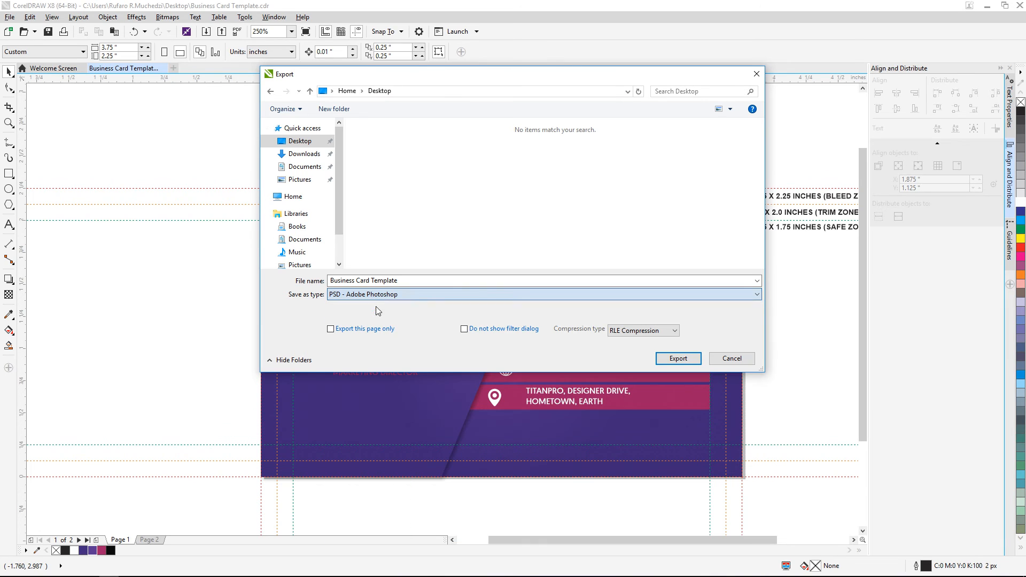
pyautogui.click(409, 281)
pyautogui.click(677, 358)
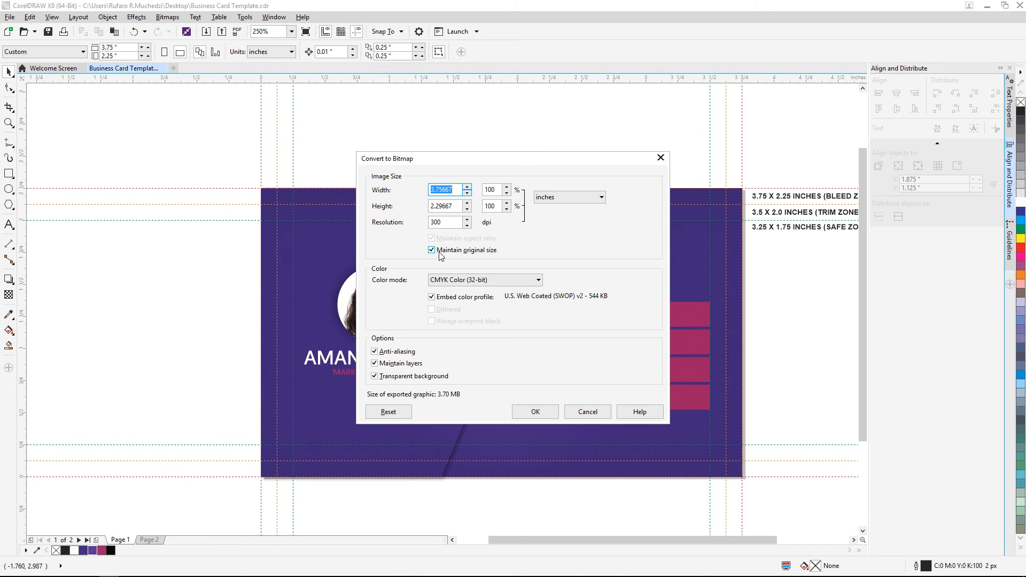
# Step: Try to set the exported bitmap's size to 3.75 by 2.25 inches, and set its resolution to 300 dpi
pyautogui.click(455, 191)
pyautogui.doubleClick(446, 190)
pyautogui.click(455, 193)
pyautogui.doubleClick(455, 192)
pyautogui.click(453, 190)
pyautogui.moveTo(453, 191); pyautogui.dragTo(438, 206)
pyautogui.press('BackSpace')
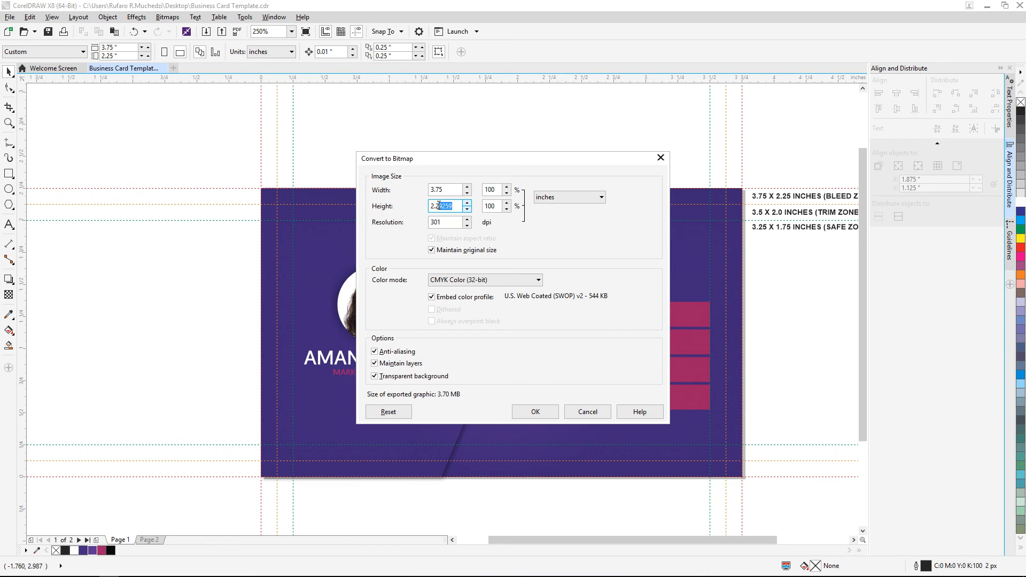
pyautogui.write('5')
pyautogui.moveTo(442, 222); pyautogui.dragTo(416, 226)
pyautogui.write('300')
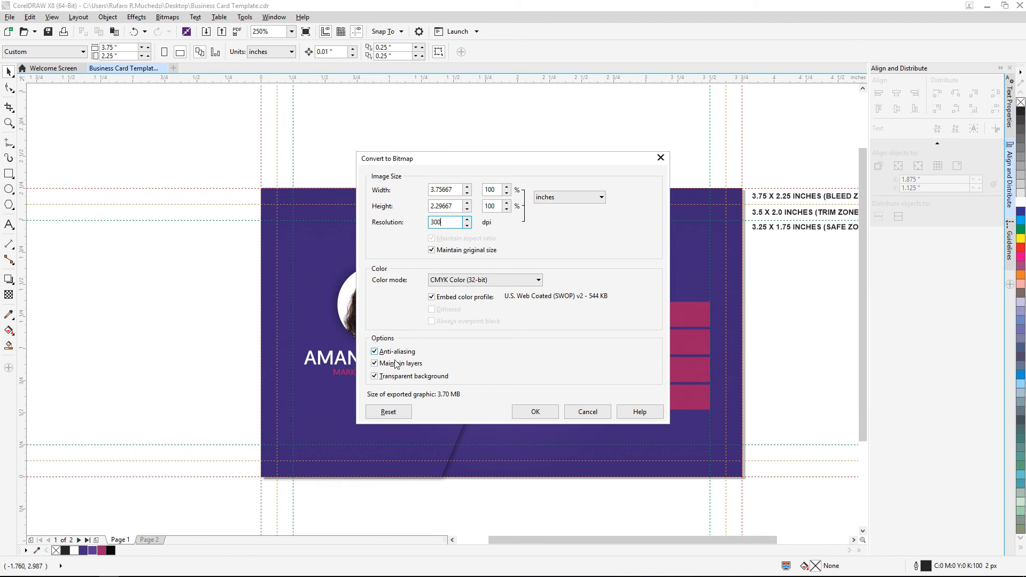
# Step: Toggle the Maintain layers option and complete the export of the card as a PSD
pyautogui.click(375, 363)
pyautogui.click(535, 412)
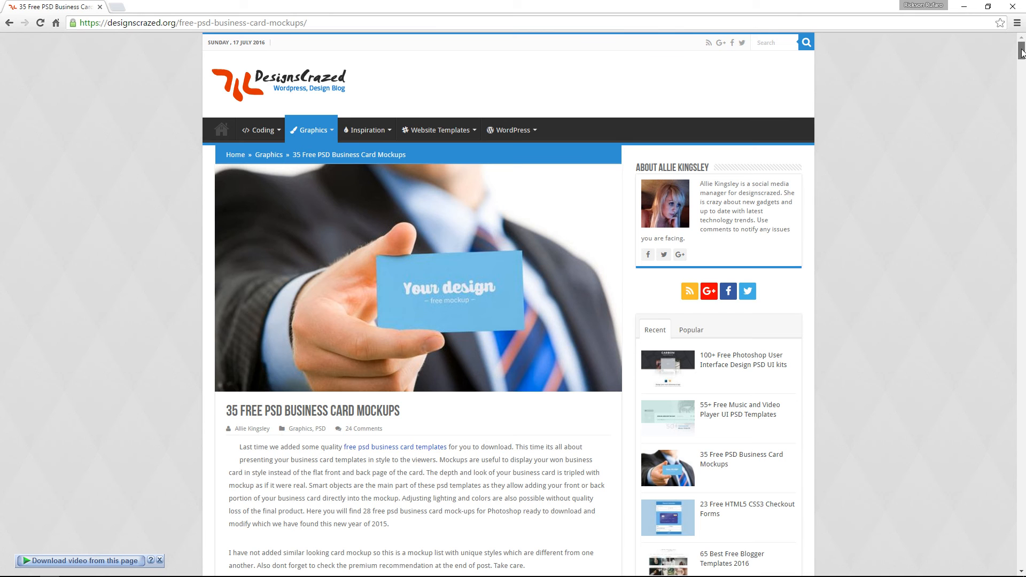
# Step: Switch to the browser and look through the free PSD business card mockups listed on designscrazed.org
pyautogui.moveTo(1022, 51); pyautogui.dragTo(1021, 127)
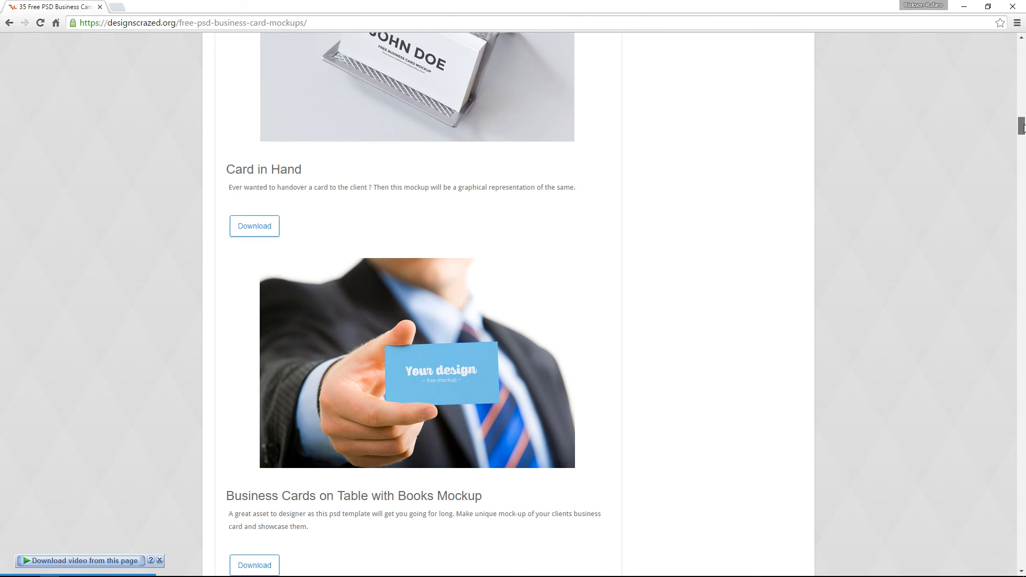
pyautogui.moveTo(1023, 127); pyautogui.dragTo(1021, 137)
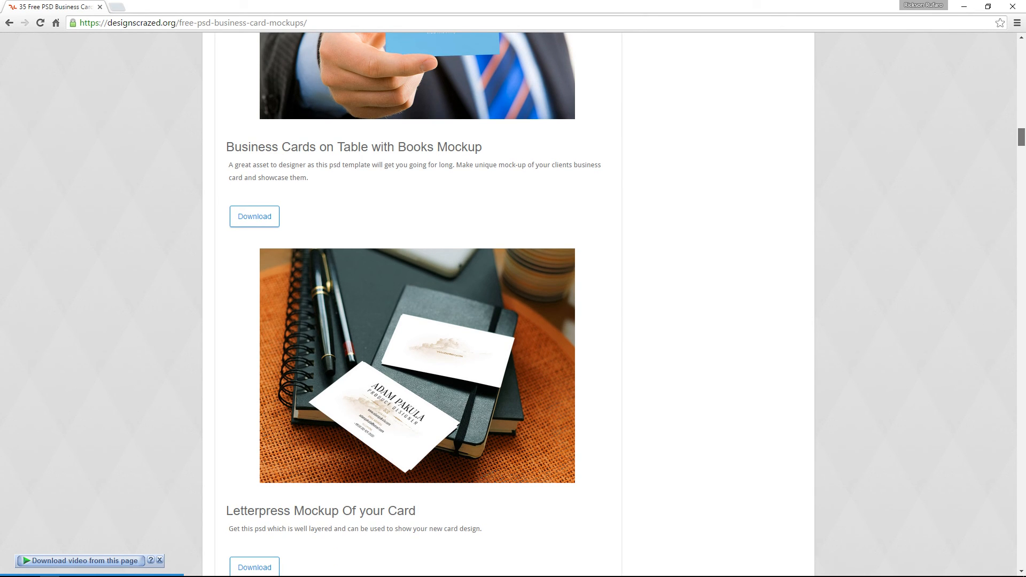
pyautogui.moveTo(1022, 137); pyautogui.dragTo(1022, 185)
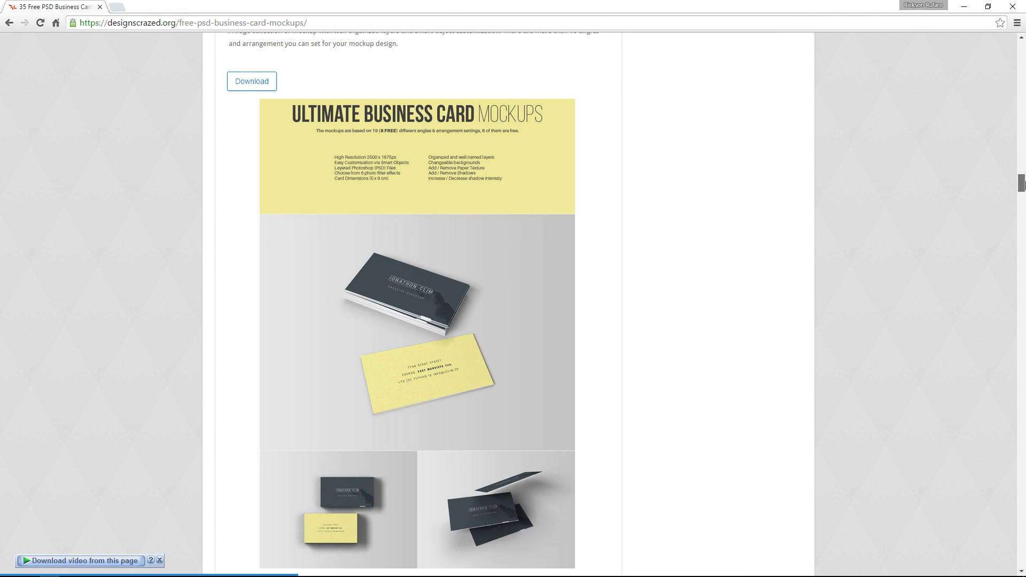
pyautogui.moveTo(1022, 185); pyautogui.dragTo(1022, 206)
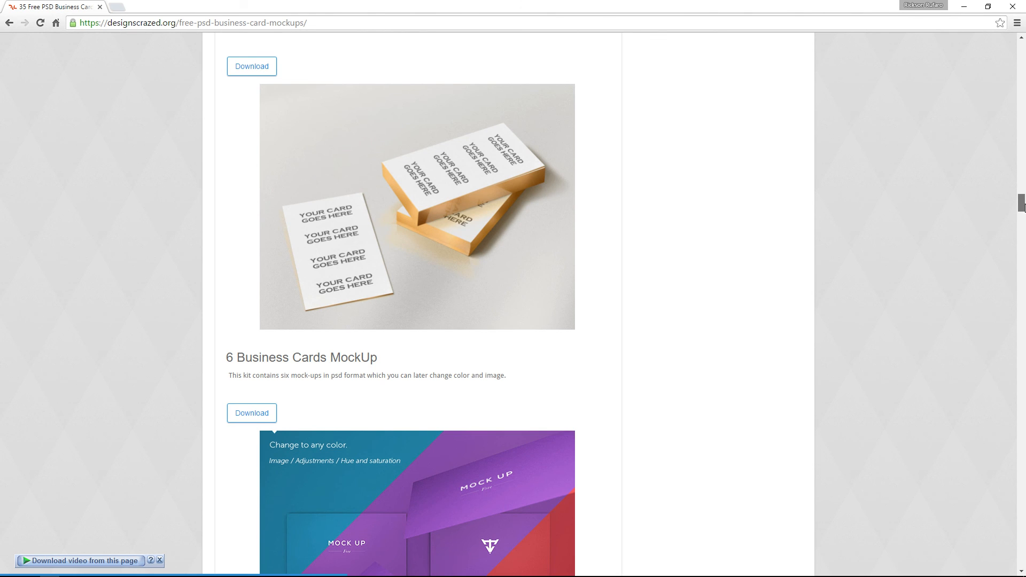
pyautogui.moveTo(1022, 206); pyautogui.dragTo(1022, 183)
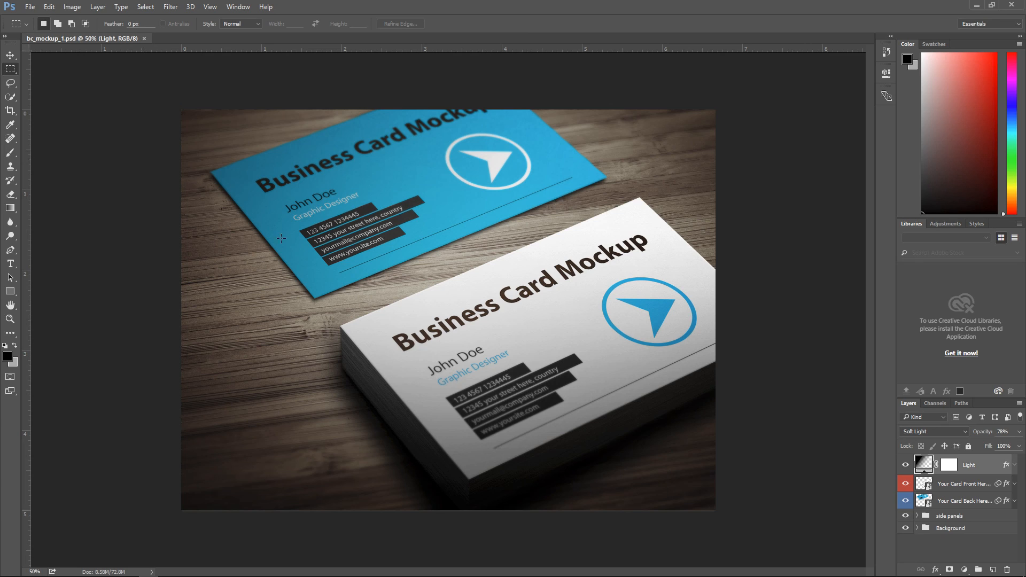
# Step: Switch to Photoshop, activate the Move tool and open the exported Business Card Template PSD from the Desktop
pyautogui.click(10, 55)
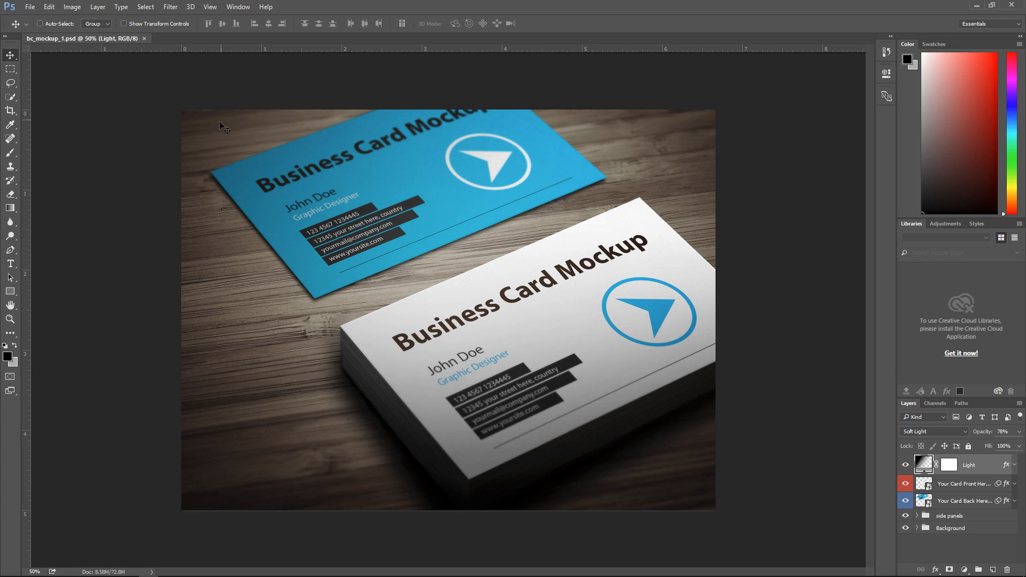
pyautogui.click(30, 7)
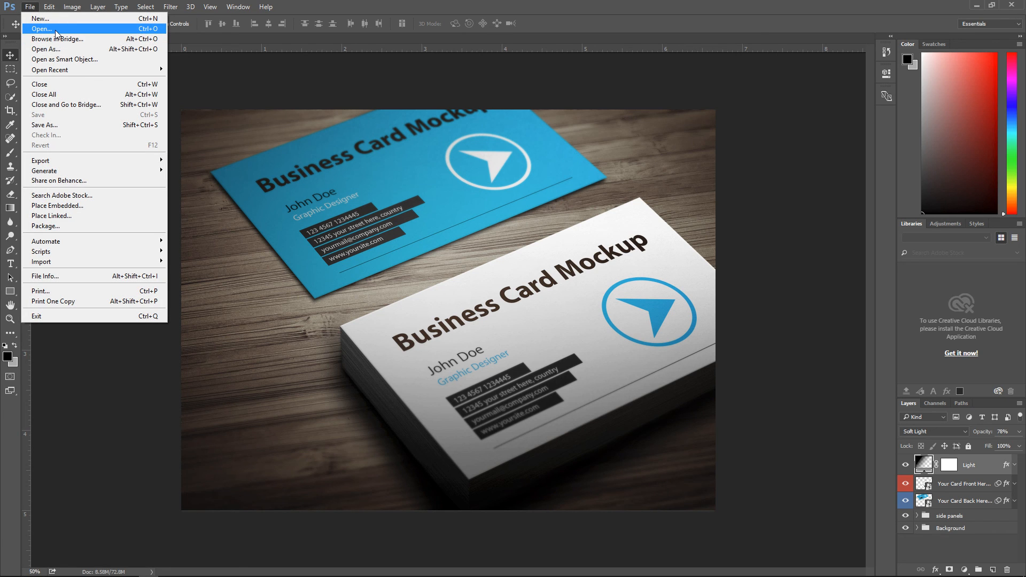
pyautogui.click(56, 30)
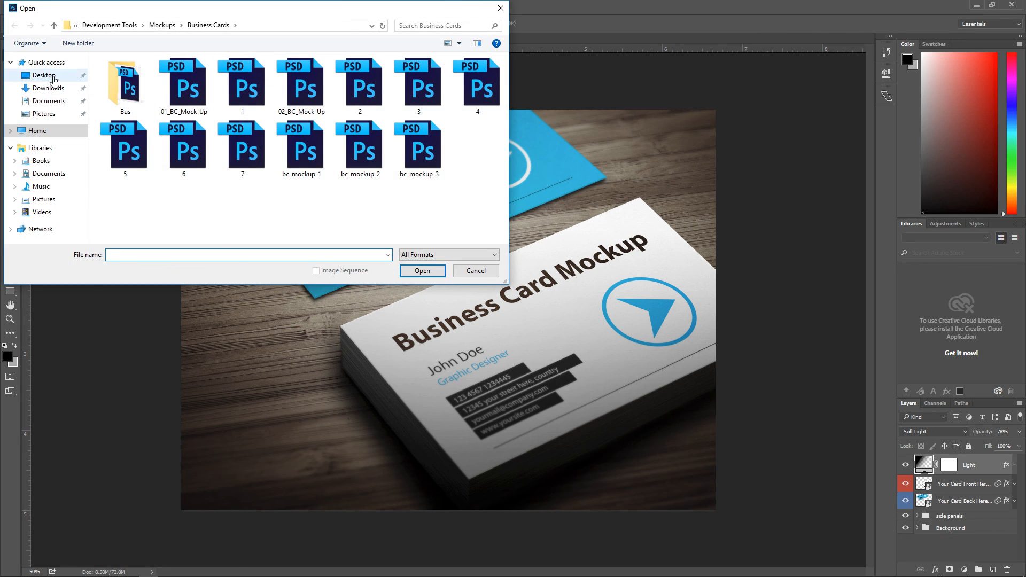
pyautogui.click(54, 80)
pyautogui.doubleClick(130, 170)
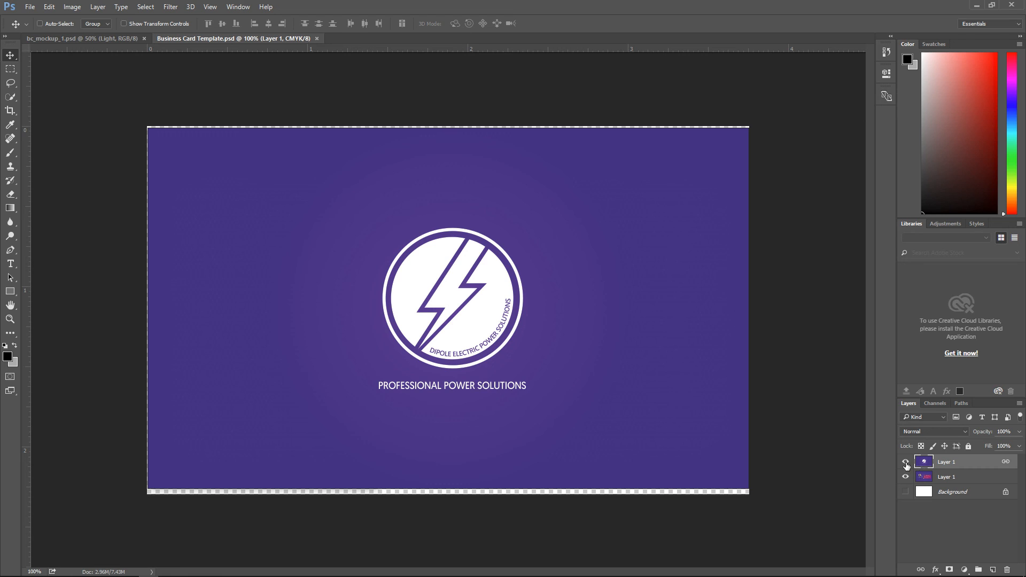
# Step: Check the card's front and back artwork by toggling the visibility of the two Layer 1 layers
pyautogui.click(906, 462)
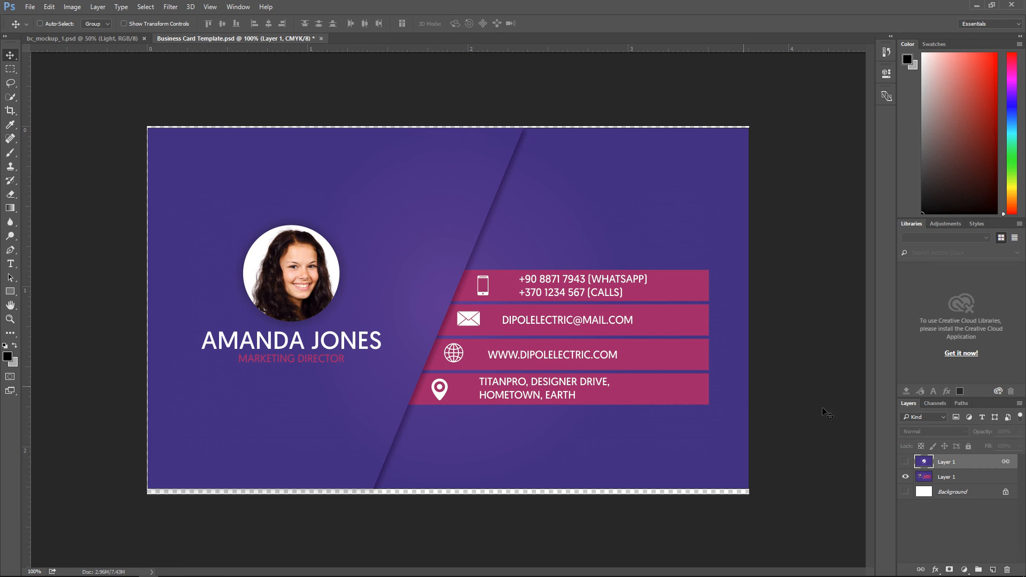
pyautogui.click(905, 477)
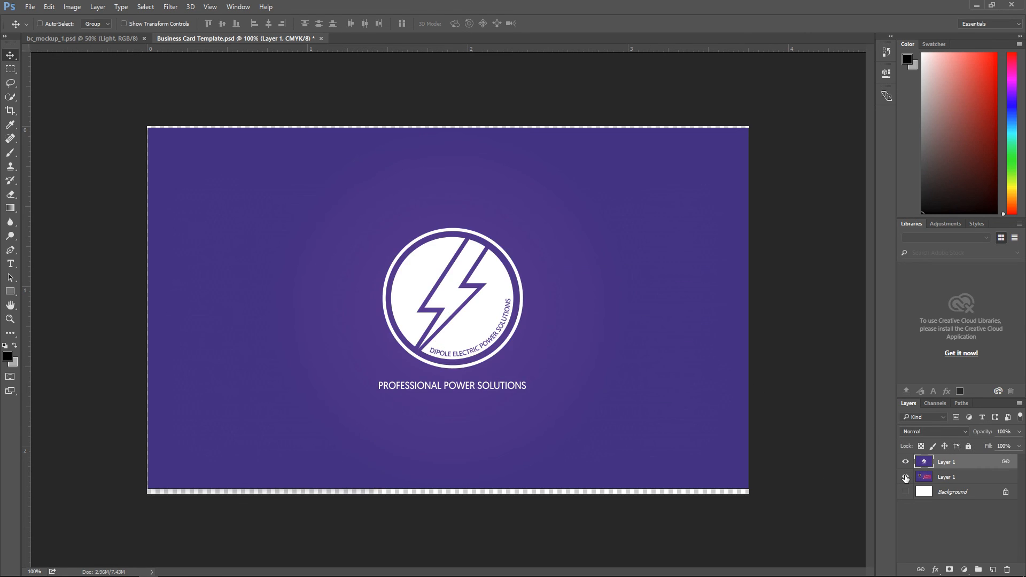
pyautogui.click(906, 463)
pyautogui.click(906, 477)
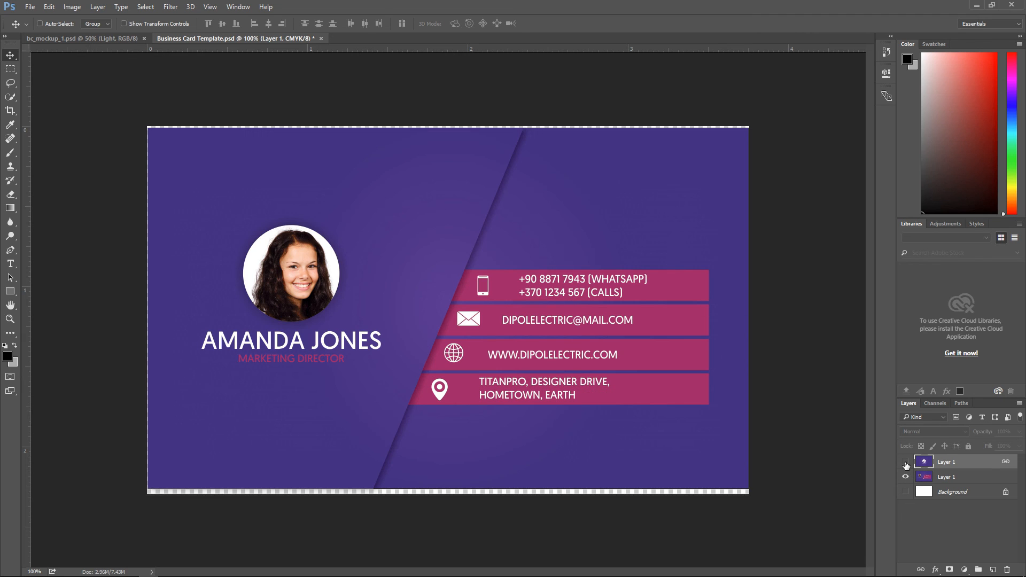
pyautogui.click(905, 463)
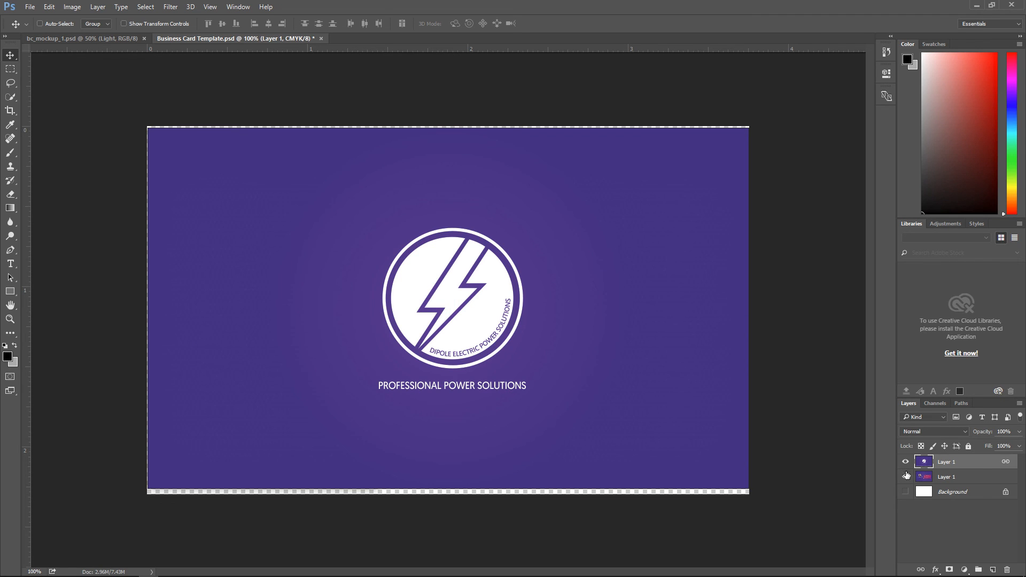
# Step: Return to bc_mockup_1.psd and open the contents of the Your Card Front Here smart object
pyautogui.click(114, 43)
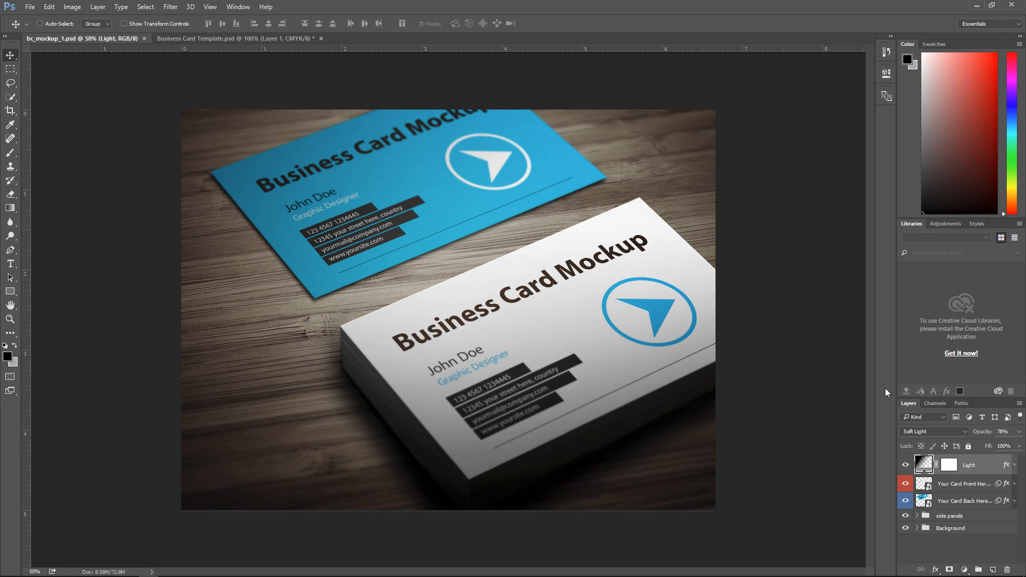
pyautogui.click(940, 491)
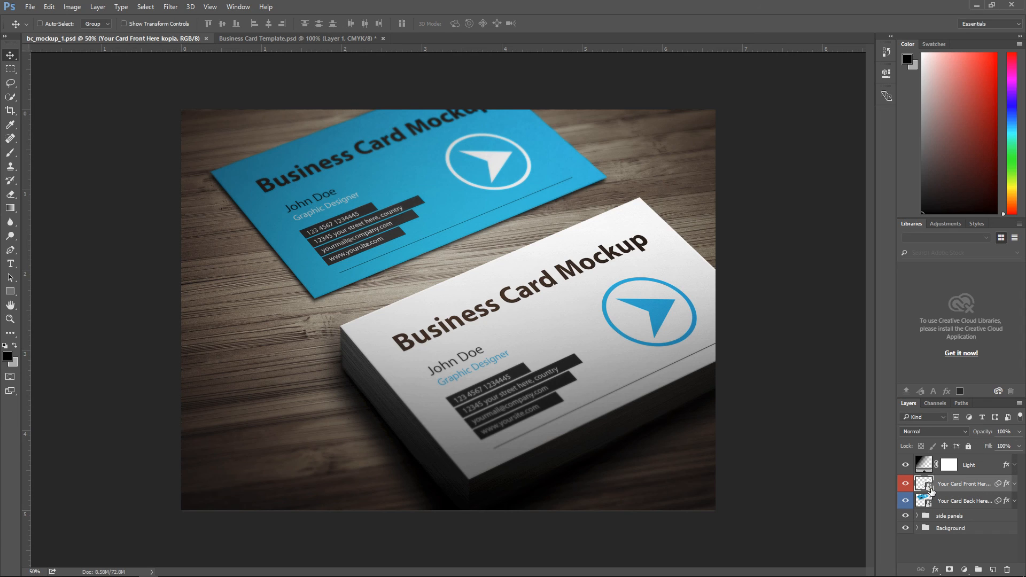
pyautogui.doubleClick(928, 487)
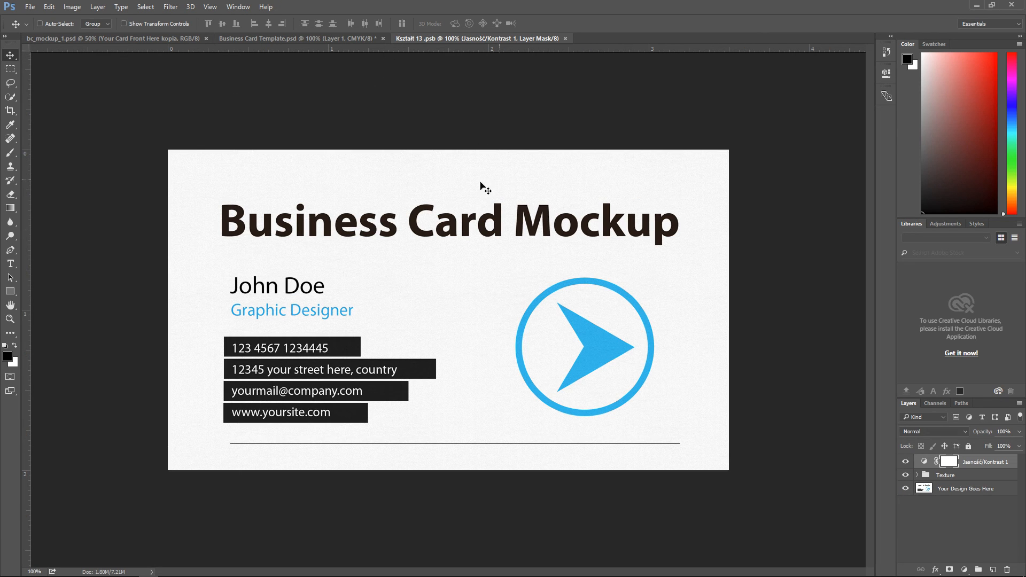
# Step: Hide the logo layer in Business Card Template.psd and move the contact-details layer into the front smart object, covering its canvas
pyautogui.click(342, 40)
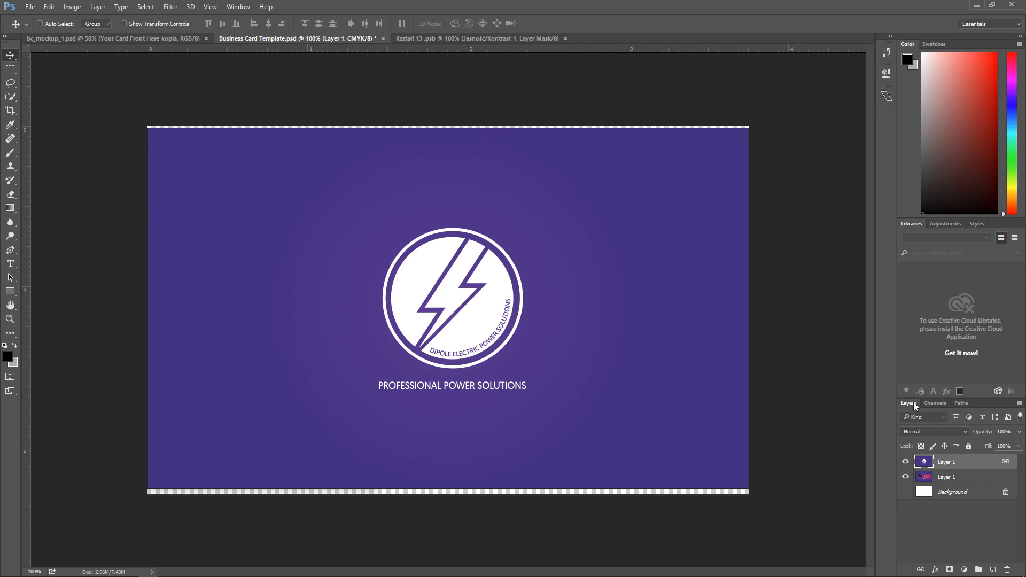
pyautogui.click(945, 476)
pyautogui.click(905, 463)
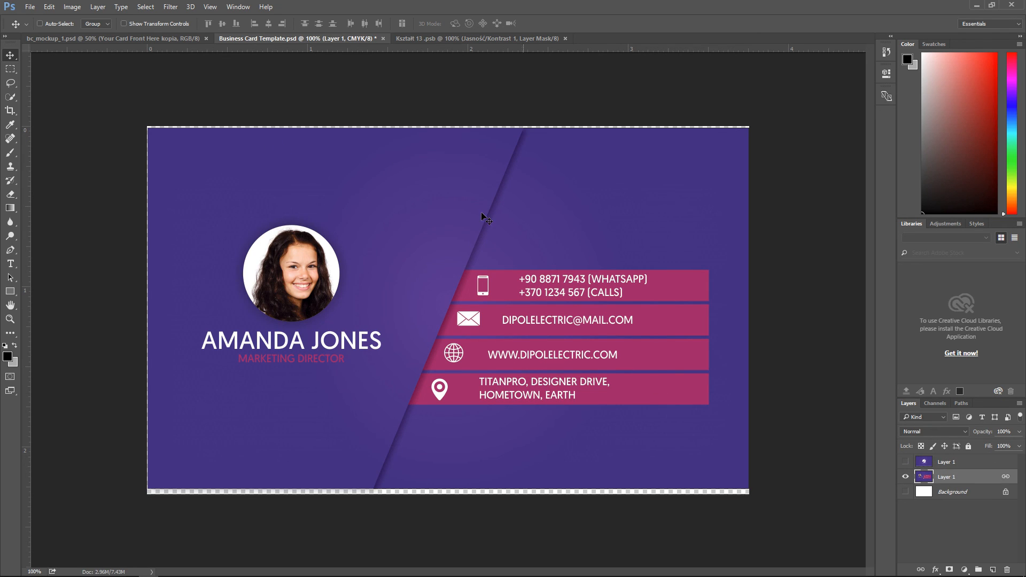
pyautogui.moveTo(396, 168); pyautogui.dragTo(453, 251)
pyautogui.moveTo(450, 293); pyautogui.dragTo(450, 290)
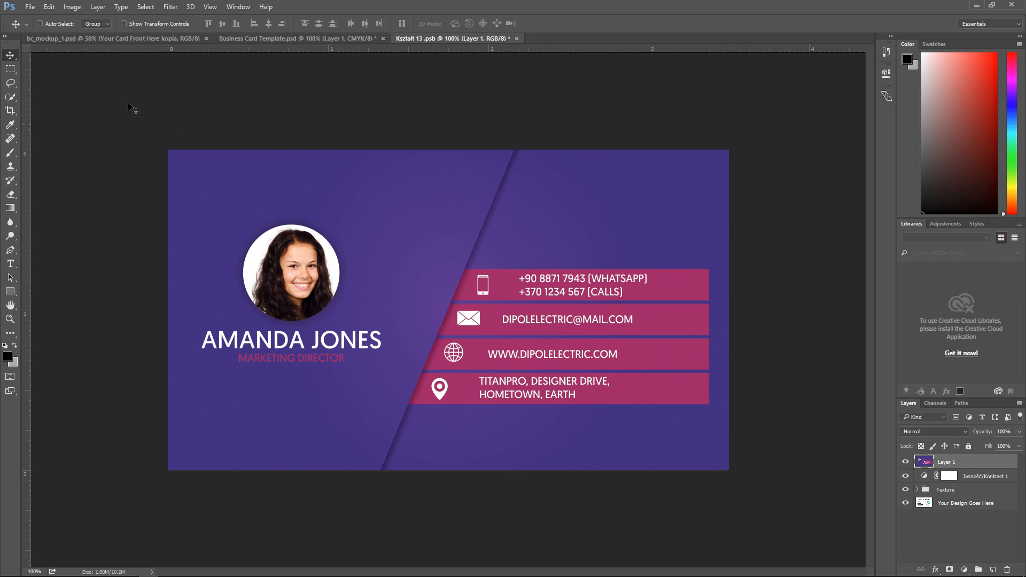
# Step: Save and close the front smart object document, and return to the bc_mockup_1.psd mockup
pyautogui.click(30, 7)
pyautogui.click(59, 115)
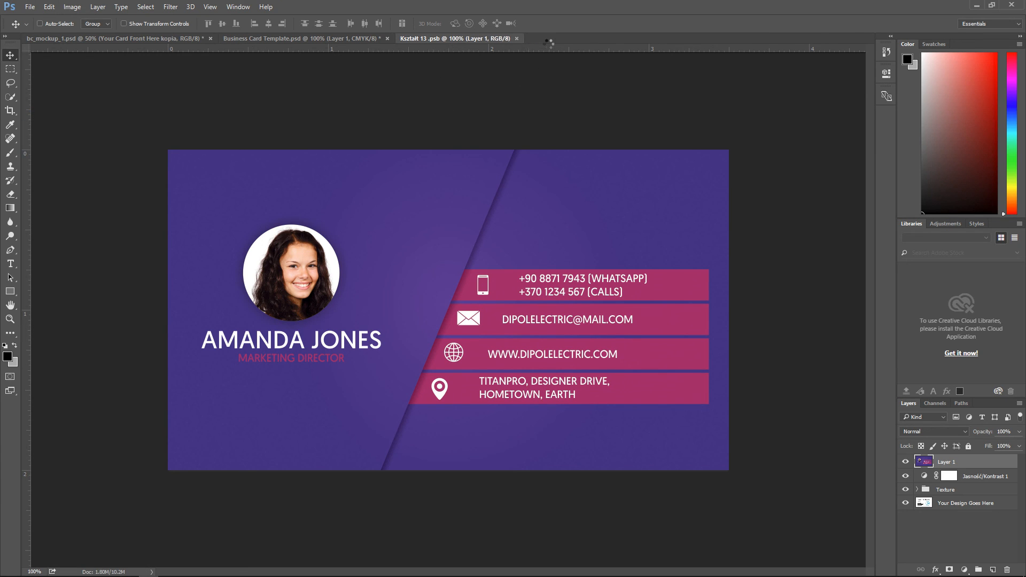
pyautogui.click(517, 39)
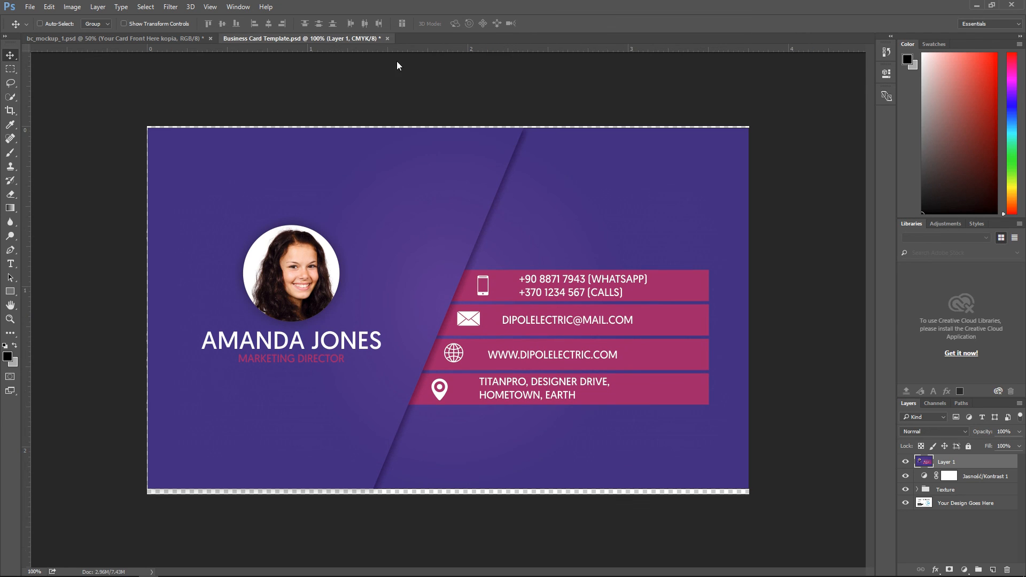
pyautogui.click(158, 40)
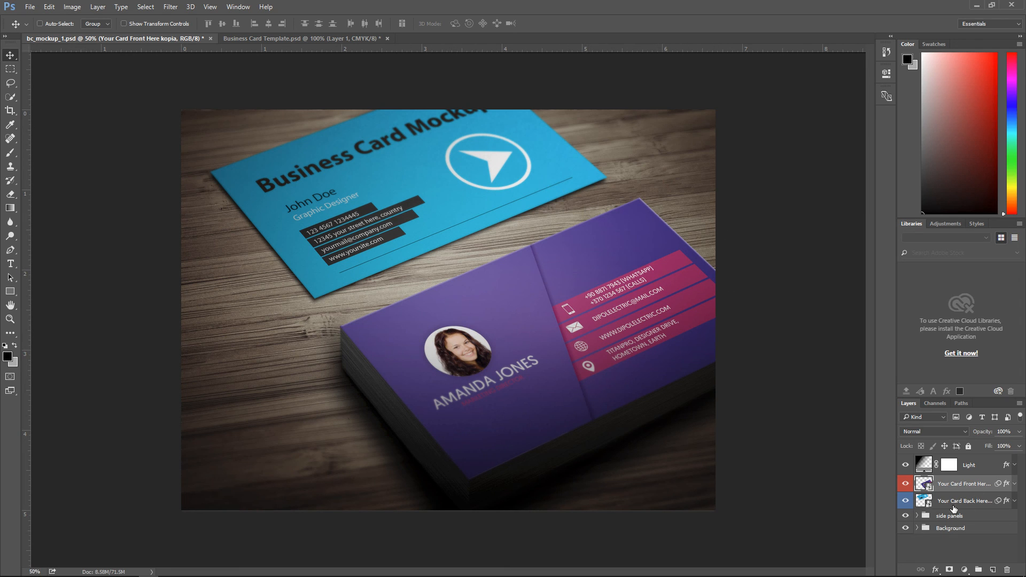
# Step: Open the Your Card Back Here smart object and place the template's white logo layer in it, centred over the canvas
pyautogui.doubleClick(929, 506)
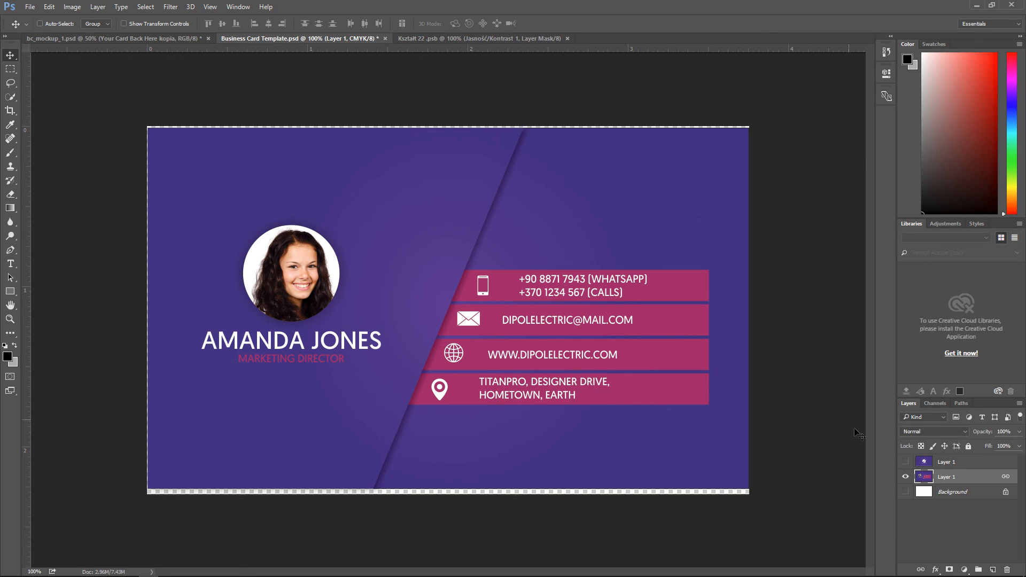
pyautogui.click(905, 462)
pyautogui.click(947, 462)
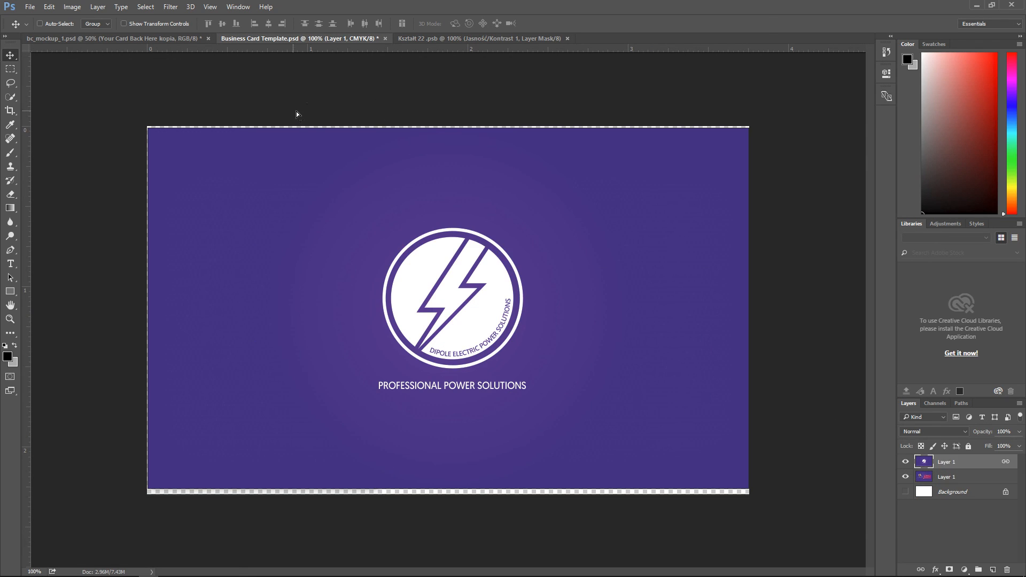
pyautogui.moveTo(313, 153); pyautogui.dragTo(472, 253)
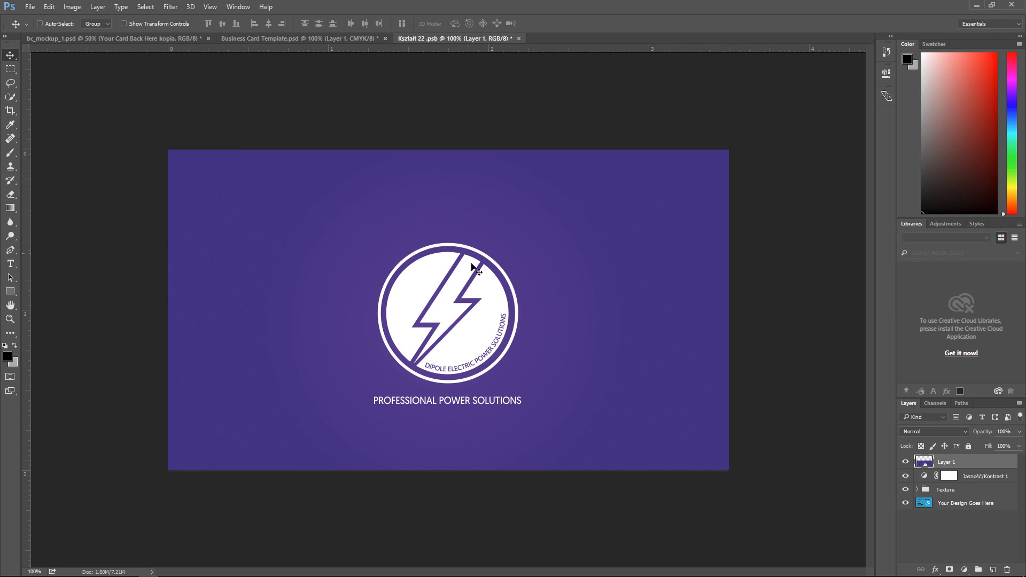
pyautogui.moveTo(466, 309); pyautogui.dragTo(473, 299)
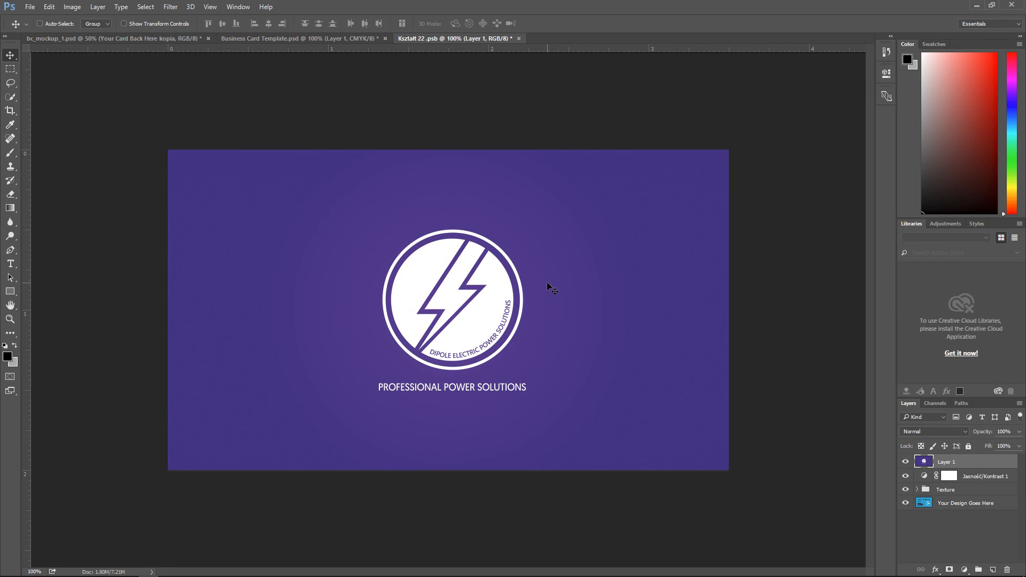
# Step: Scale the logo layer in the back smart object down to about 97% in width and height
pyautogui.hotkey('ctrl', 't')
pyautogui.moveTo(749, 130)
pyautogui.mouseDown()
pyautogui.moveTo(732, 151)
pyautogui.moveTo(745, 144)
pyautogui.mouseUp()
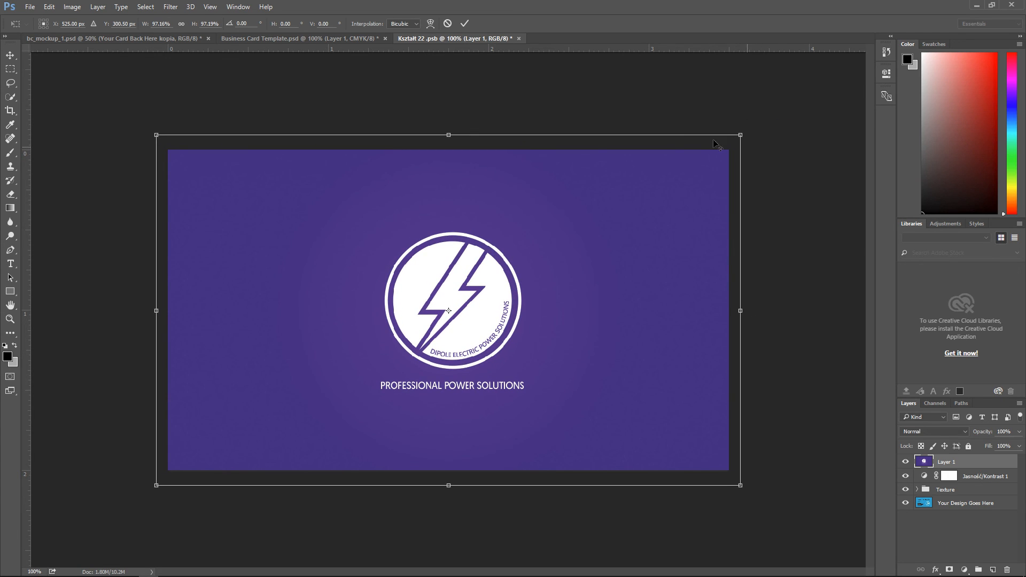
pyautogui.click(464, 24)
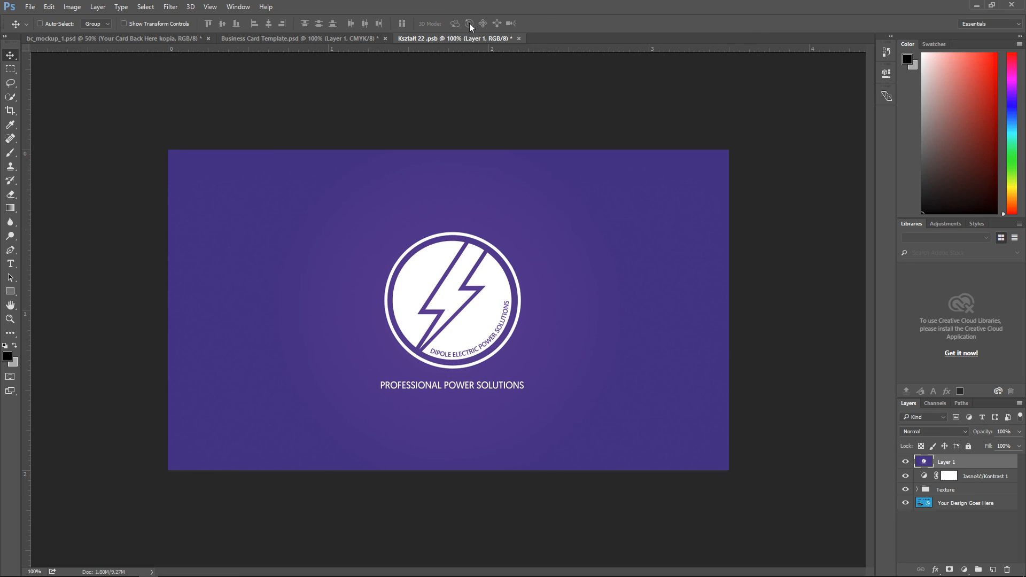
# Step: Close the back smart object document with its changes saved, and return to bc_mockup_1.psd
pyautogui.click(520, 38)
pyautogui.press('Return')
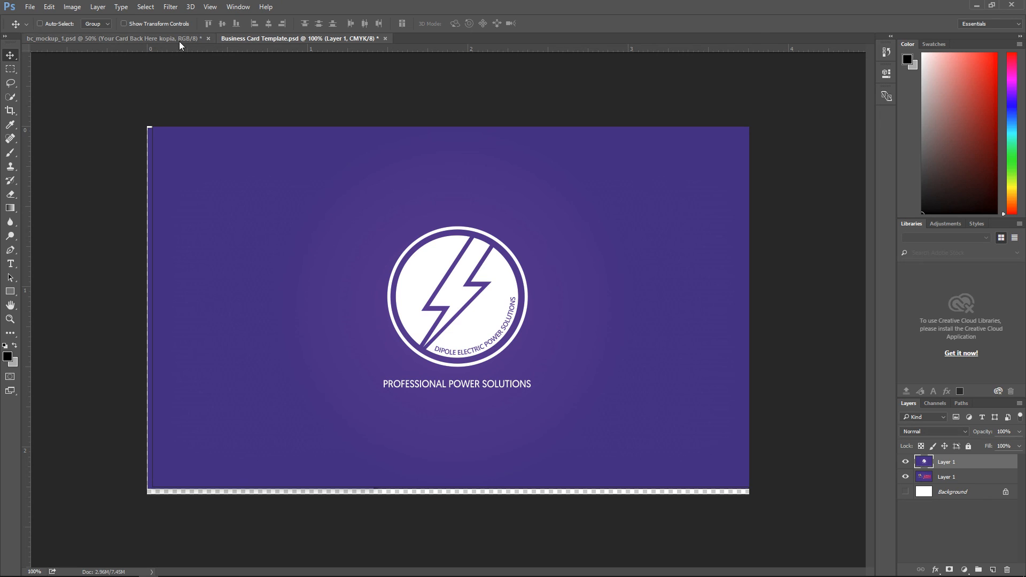
pyautogui.hotkey('ctrl', 'Tab')
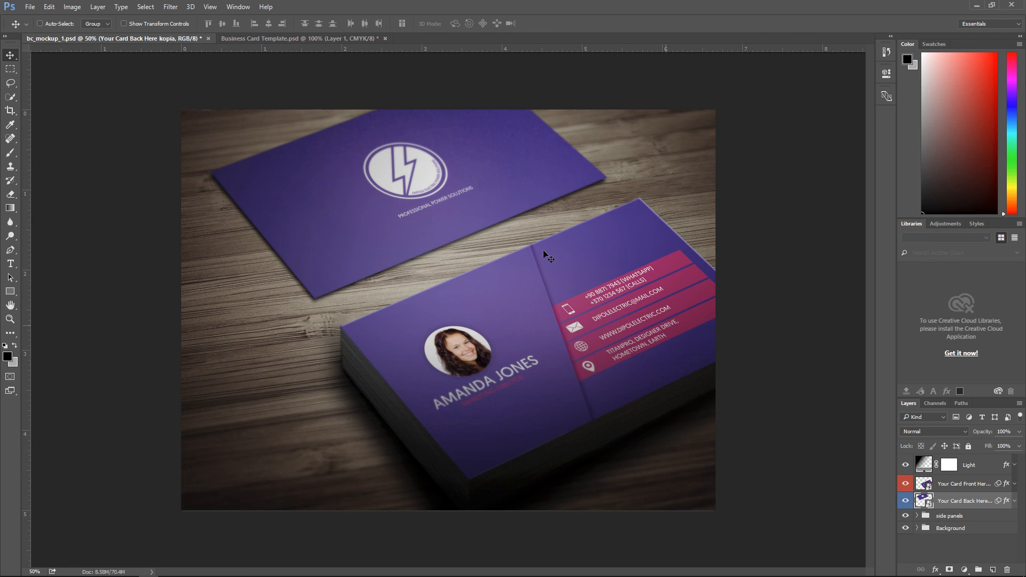
# Step: Close Business Card Template.psd, save the finished mockup, and check the available export options without exporting
pyautogui.click(386, 38)
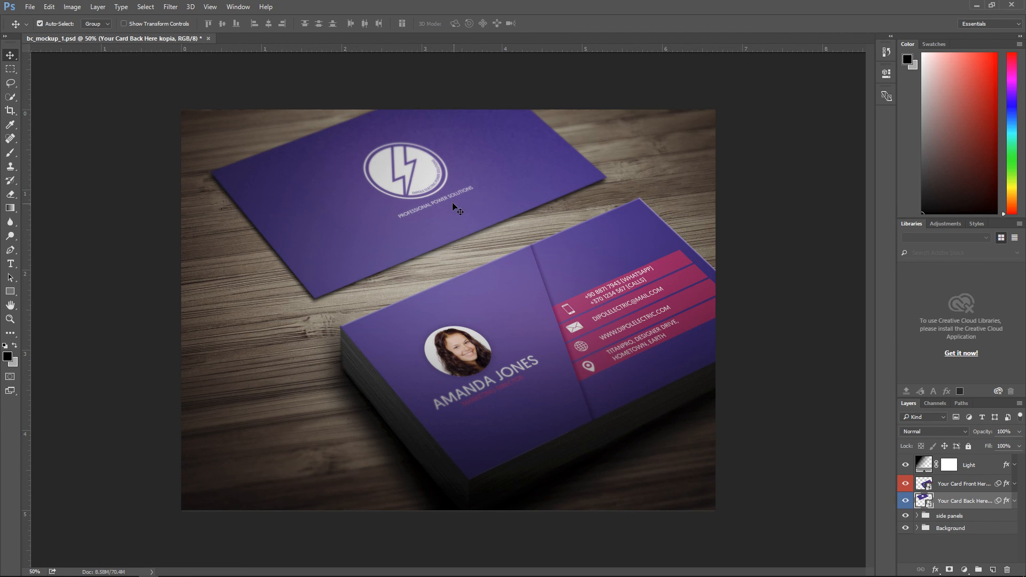
pyautogui.hotkey('ctrl', 's')
pyautogui.click(29, 7)
pyautogui.moveTo(146, 163)
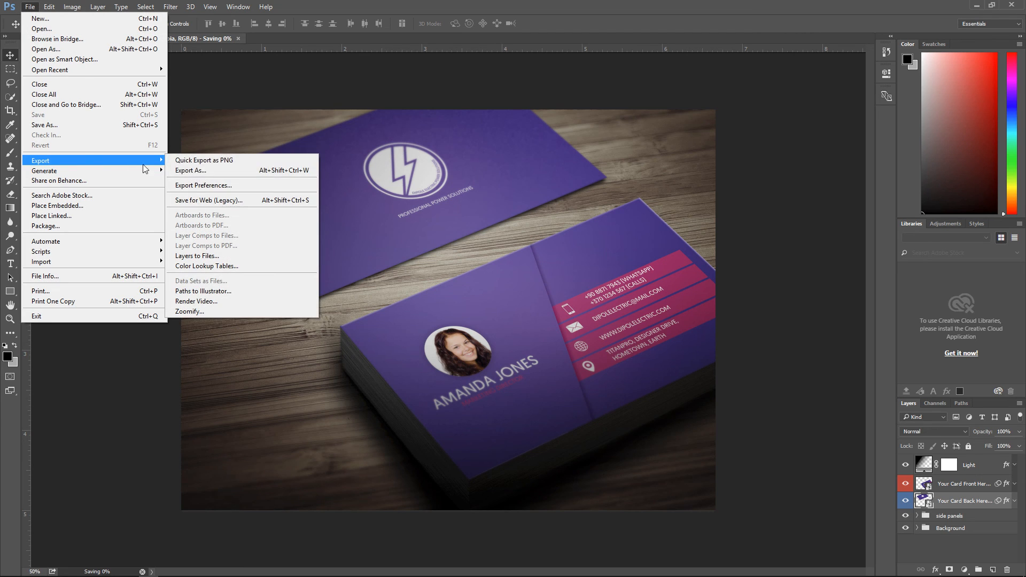
pyautogui.click(361, 140)
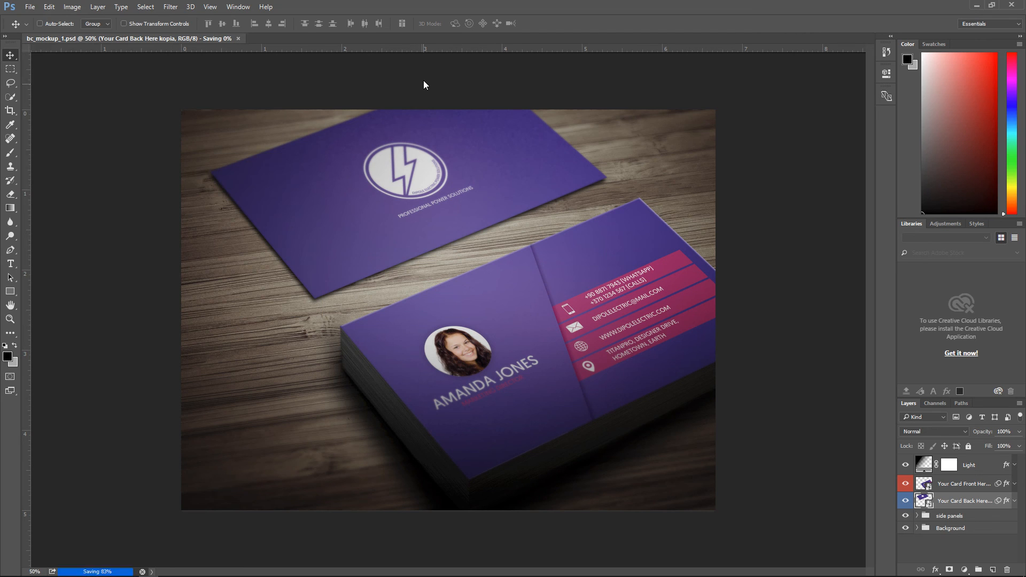